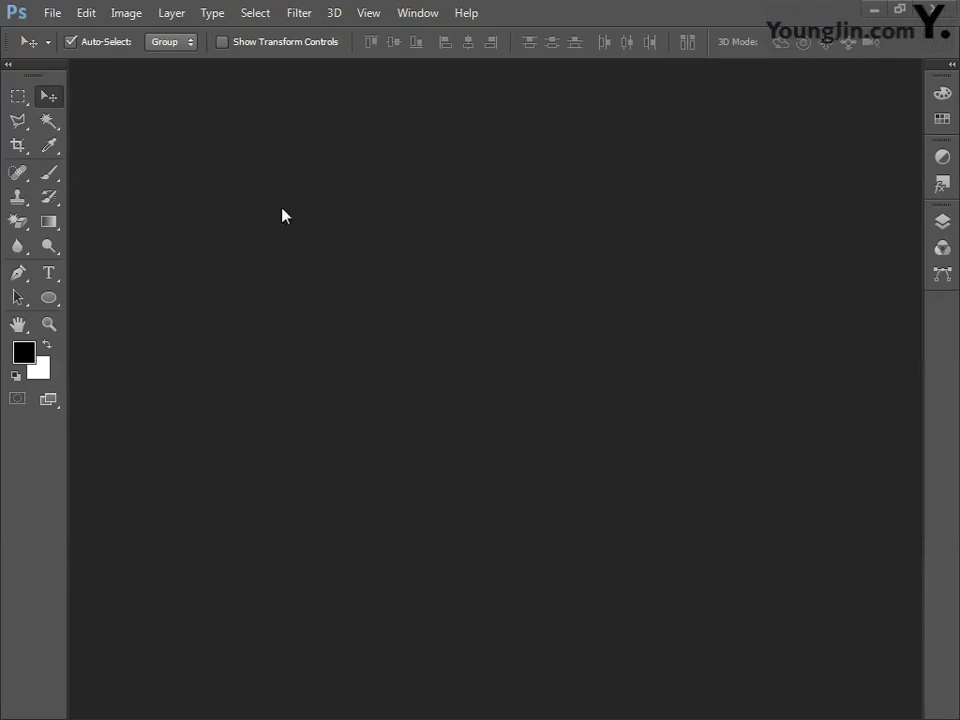
Start a new document and set its width to 161 mm and its height to 251 mm.
left_click(52, 14)
left_click(64, 34)
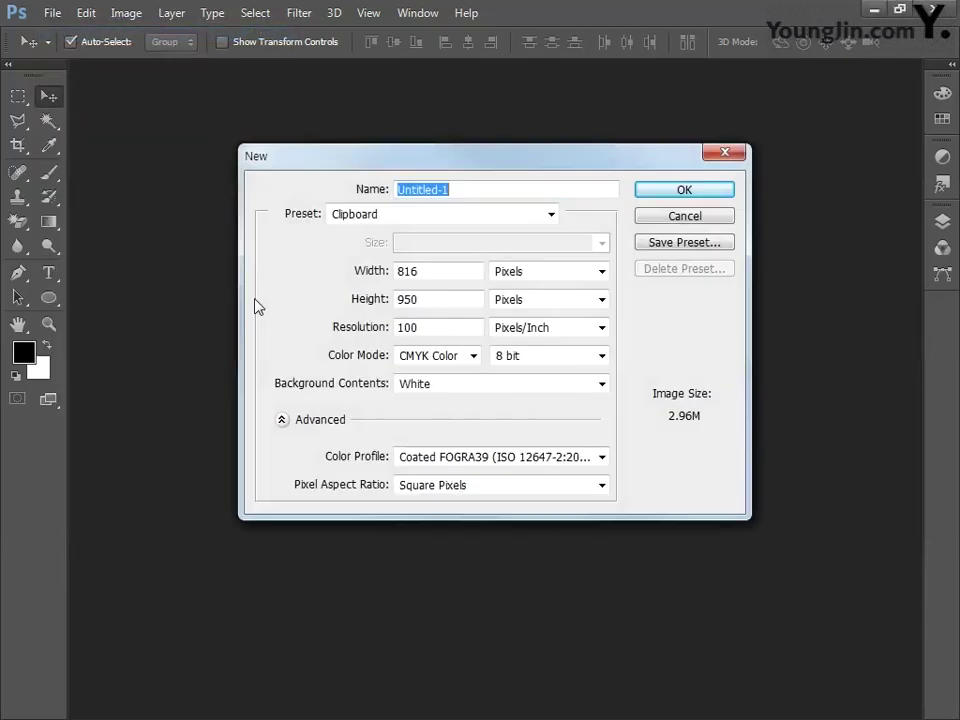
double_click(461, 276)
type("161")
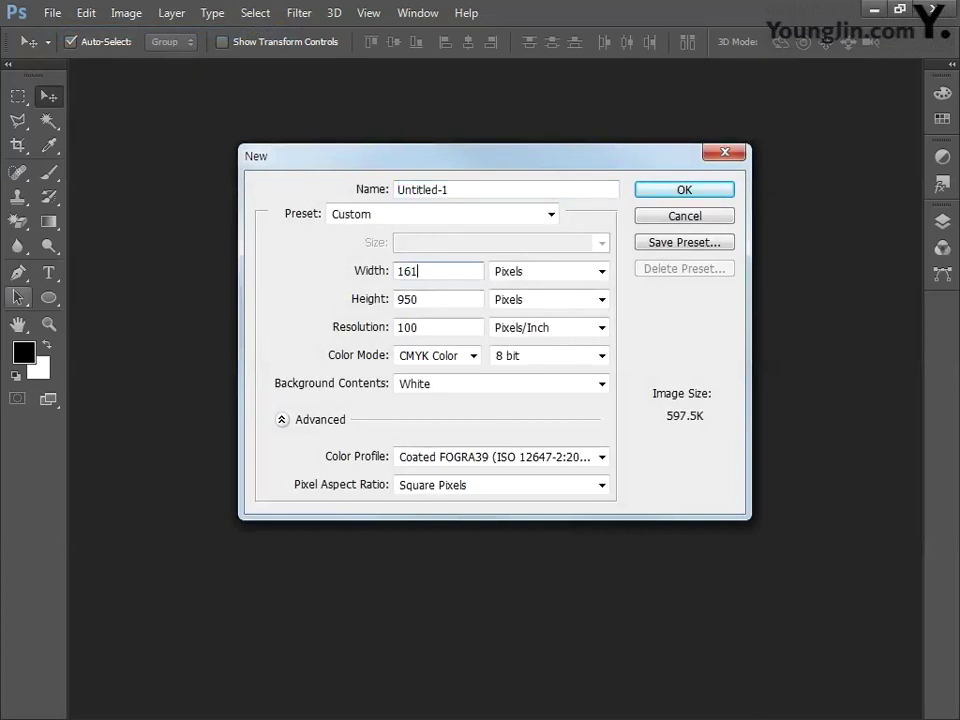
left_click(531, 272)
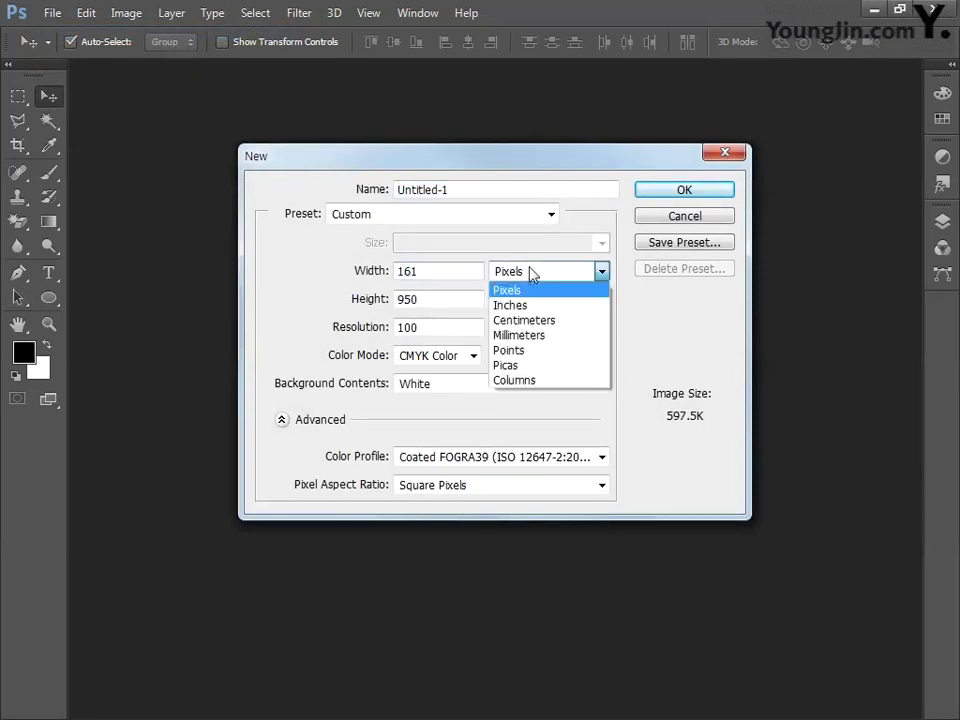
left_click(520, 336)
key("Tab")
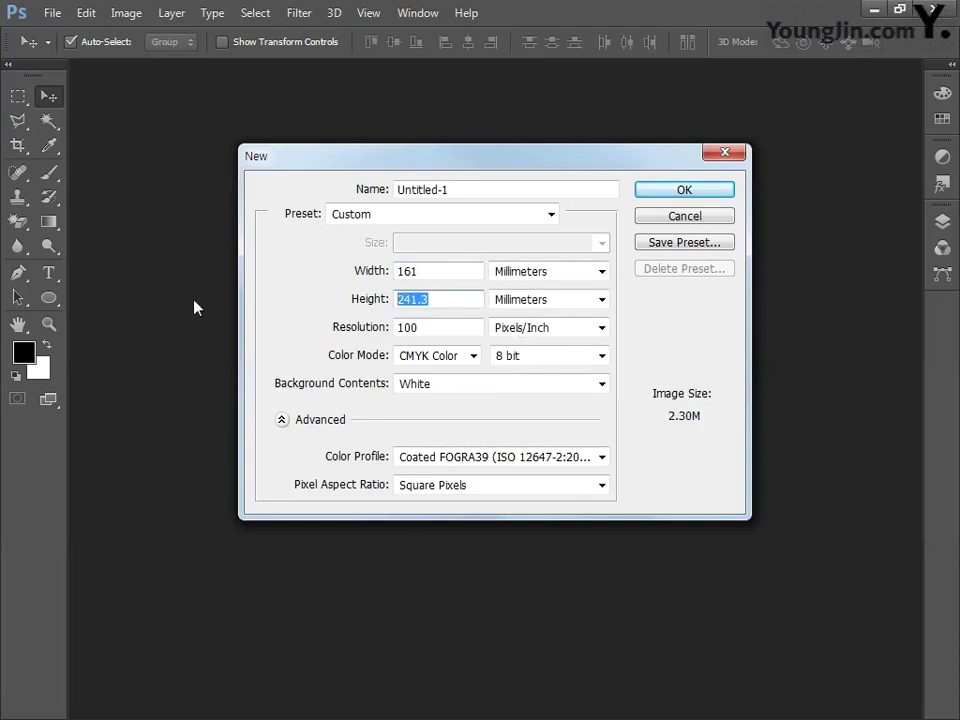
type("251")
Set the new document's resolution to 100 pixels/inch with CMYK Color mode, and create it.
left_click_drag(418, 327, 295, 327)
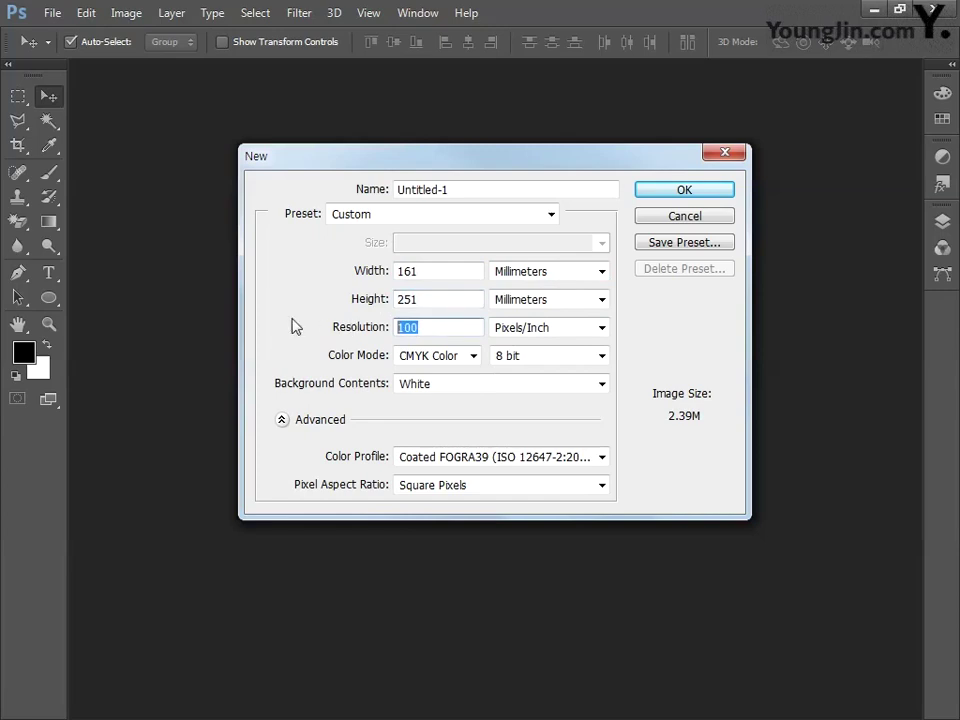
type("100")
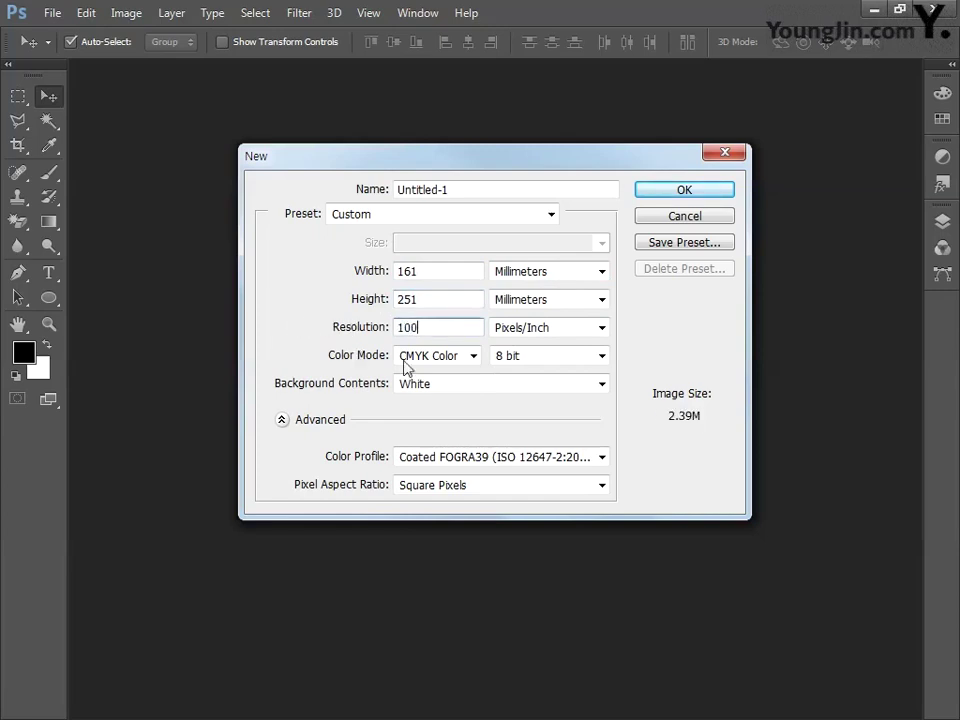
left_click(433, 358)
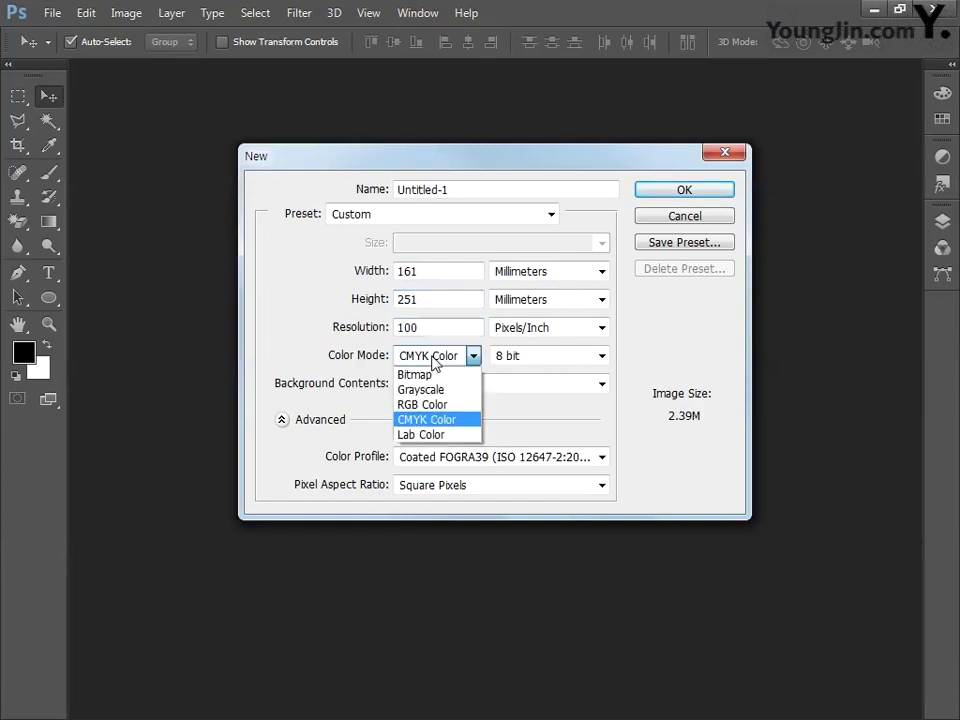
left_click(450, 427)
left_click(682, 192)
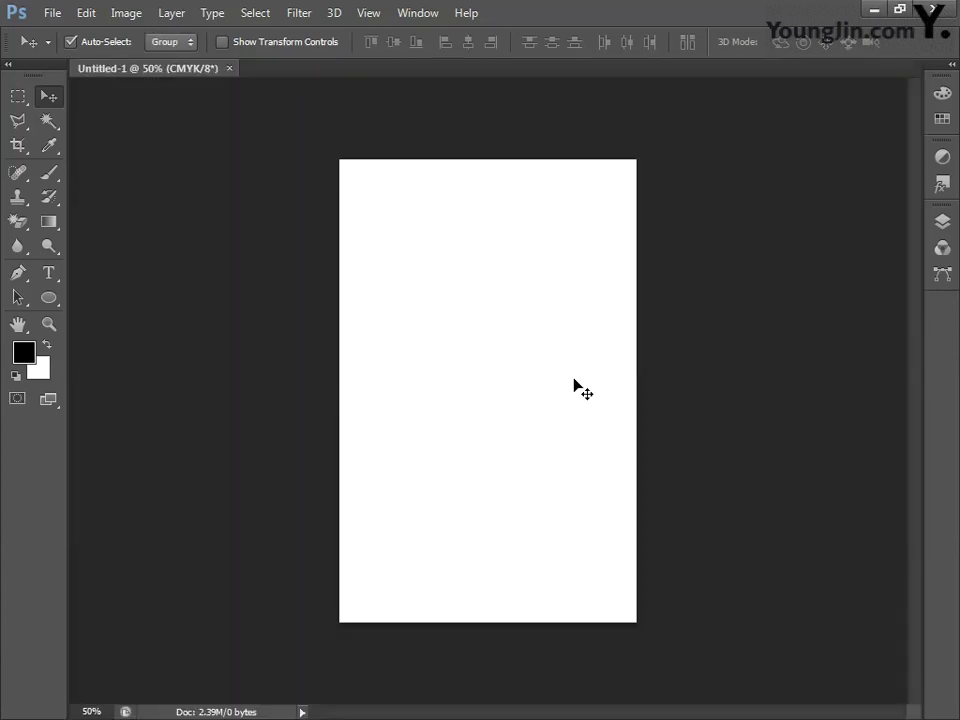
Switch to Illustrator and copy all the red grid lines on the white artboard.
key("ctrl+plus")
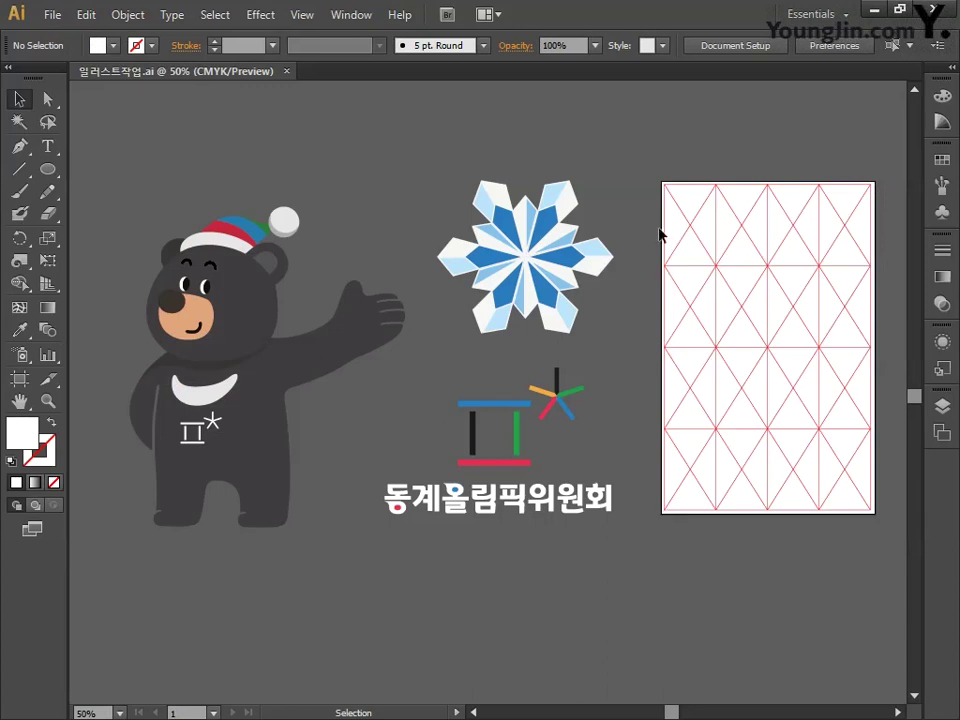
left_click_drag(656, 162, 893, 567)
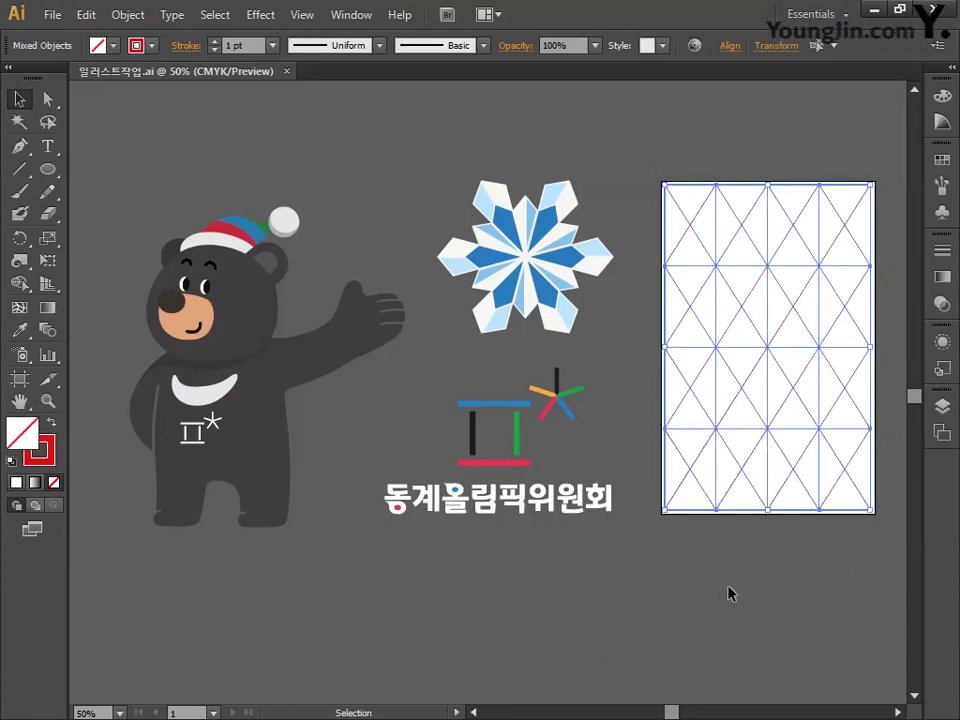
key("ctrl+c")
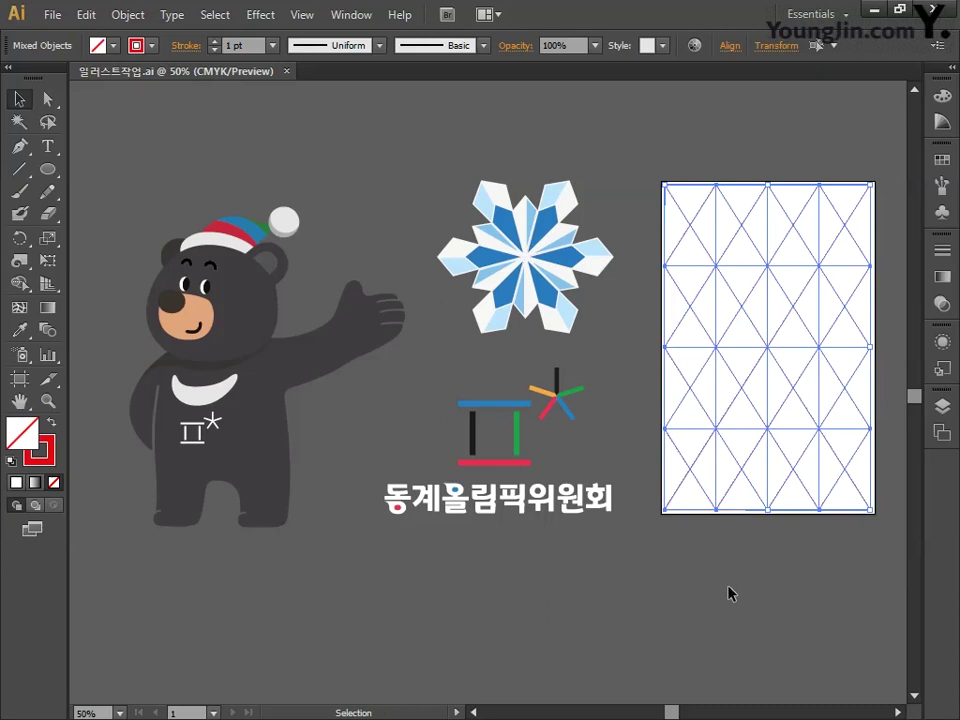
Switch back to Photoshop and paste the copied grid into the blank document as pixels.
key("alt+Tab")
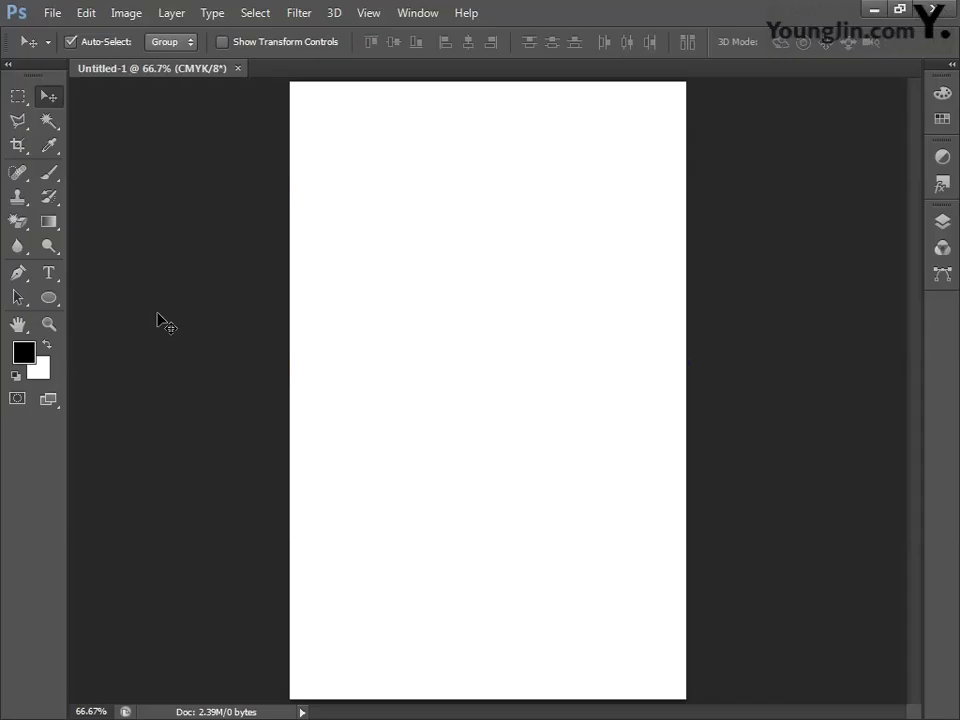
key("ctrl+v")
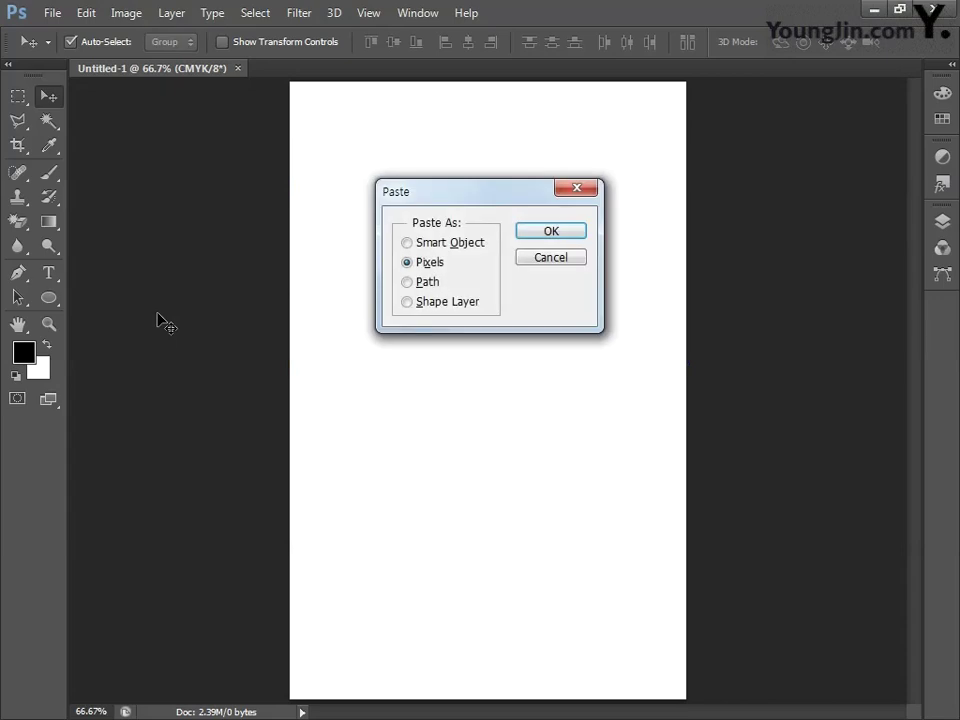
left_click(549, 236)
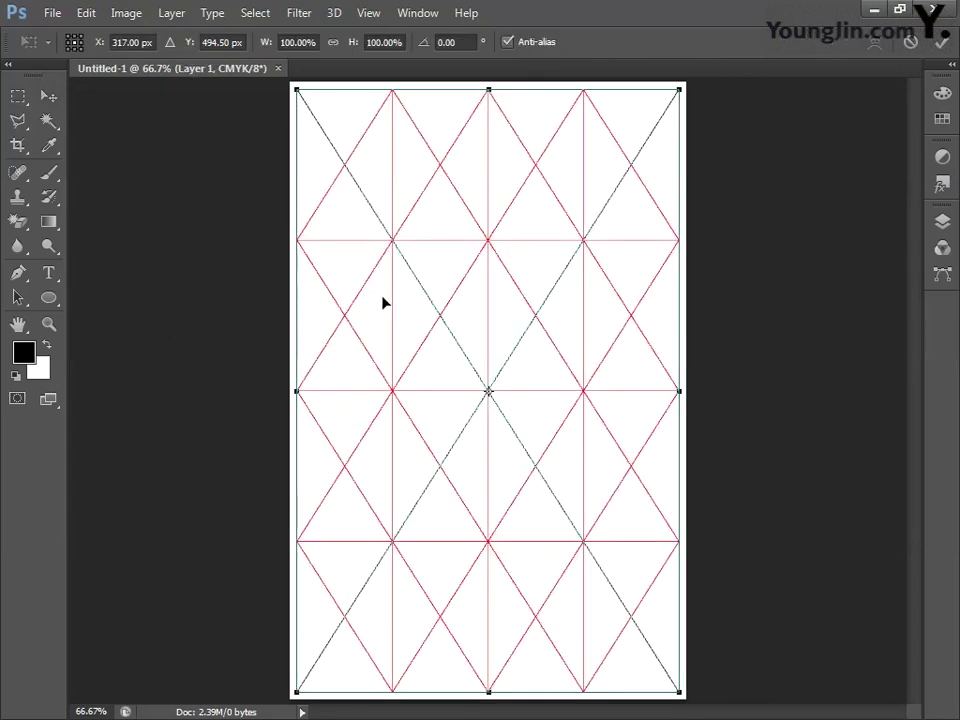
key("Return")
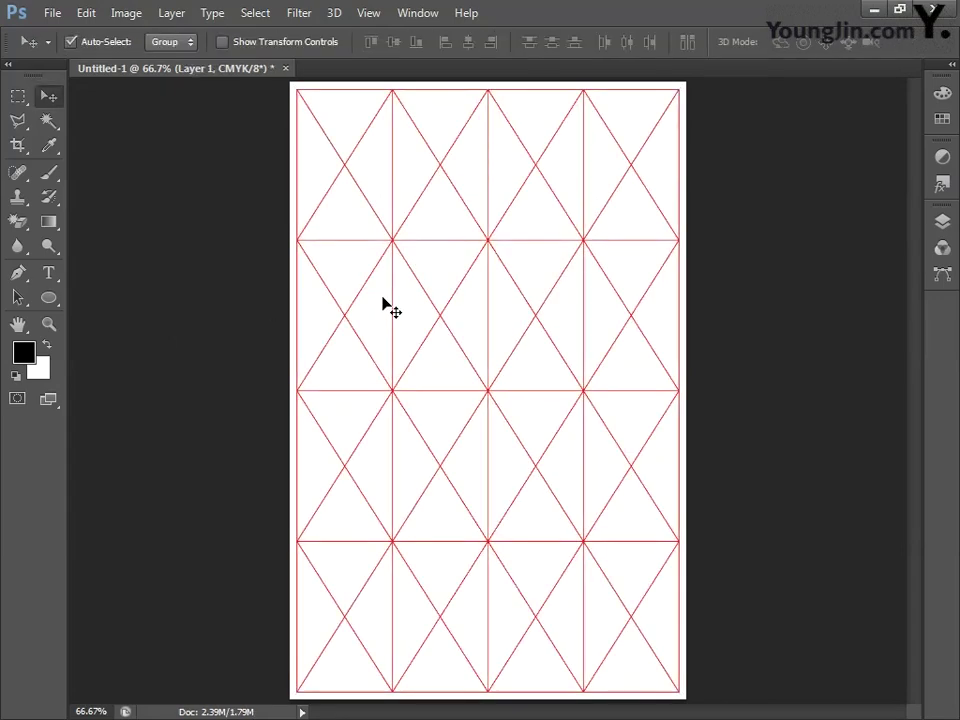
Rename the pasted grid's layer to 그리드 and lock it completely.
left_click(944, 225)
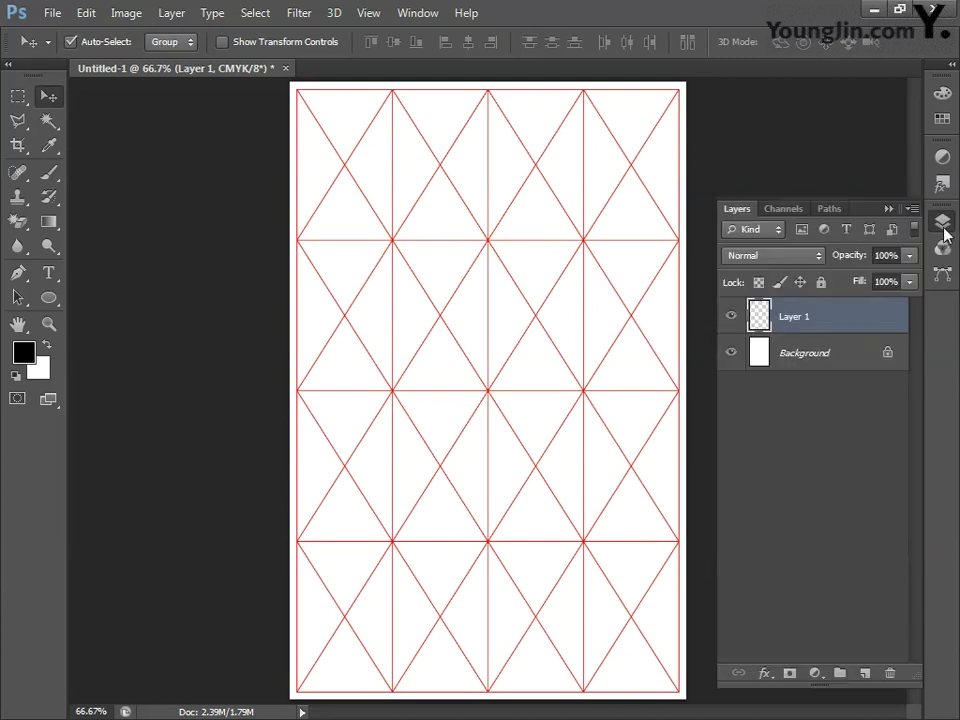
left_click(825, 356, "shift")
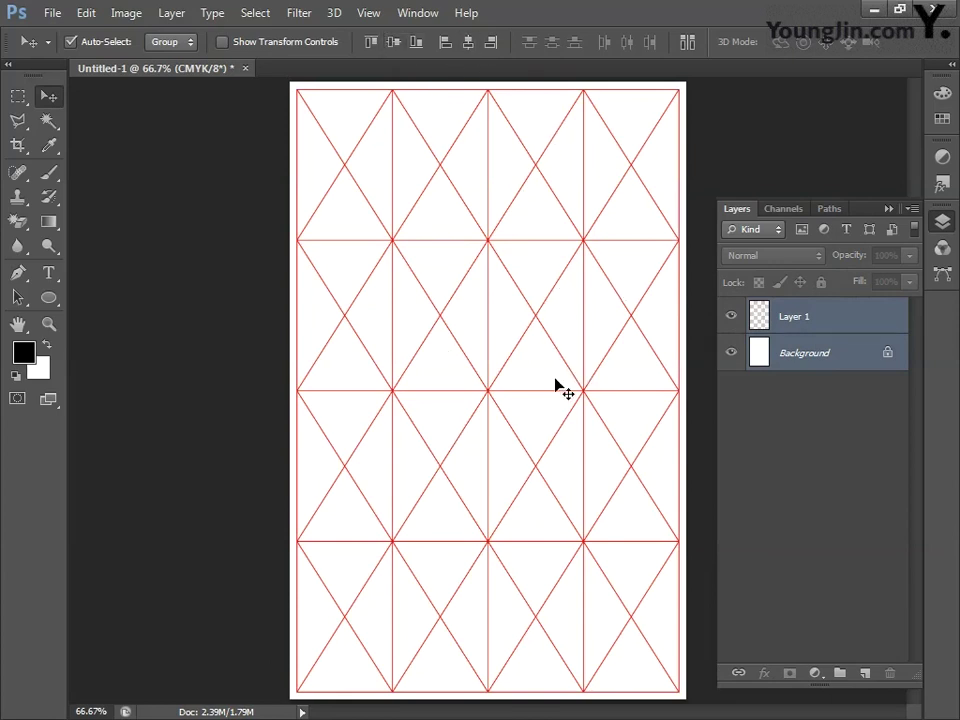
left_click(795, 318)
double_click(796, 318)
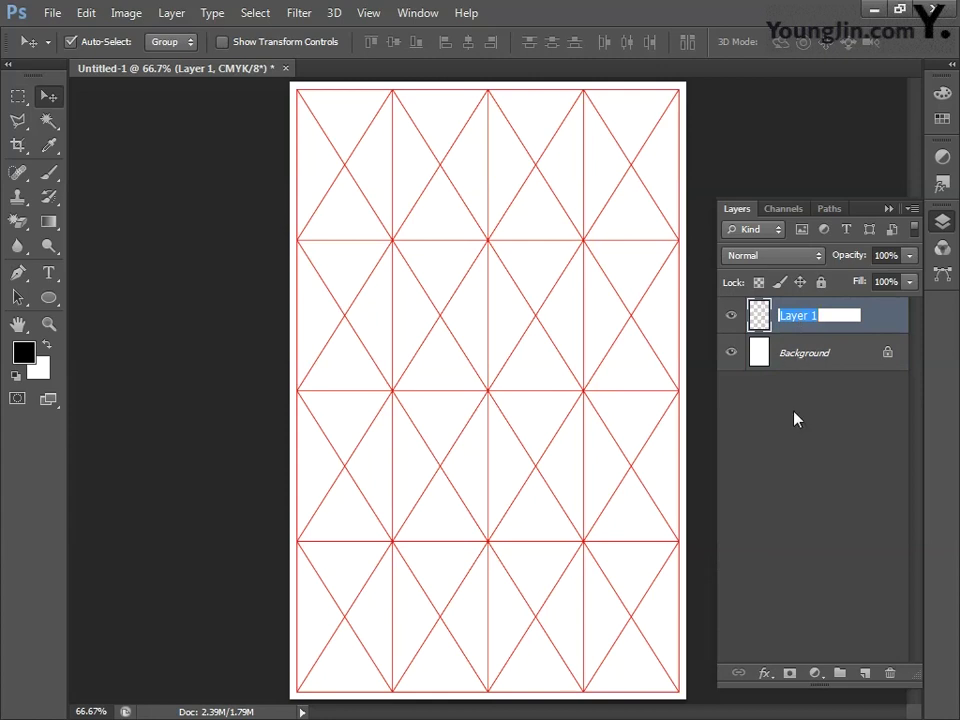
type("그리드")
key("Return")
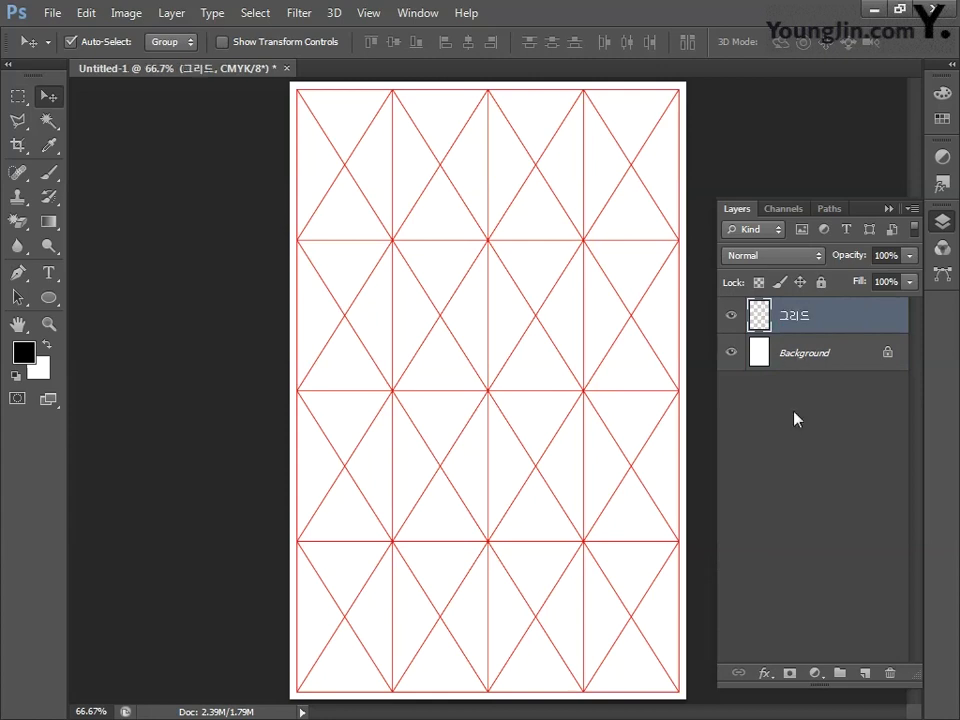
left_click(821, 282)
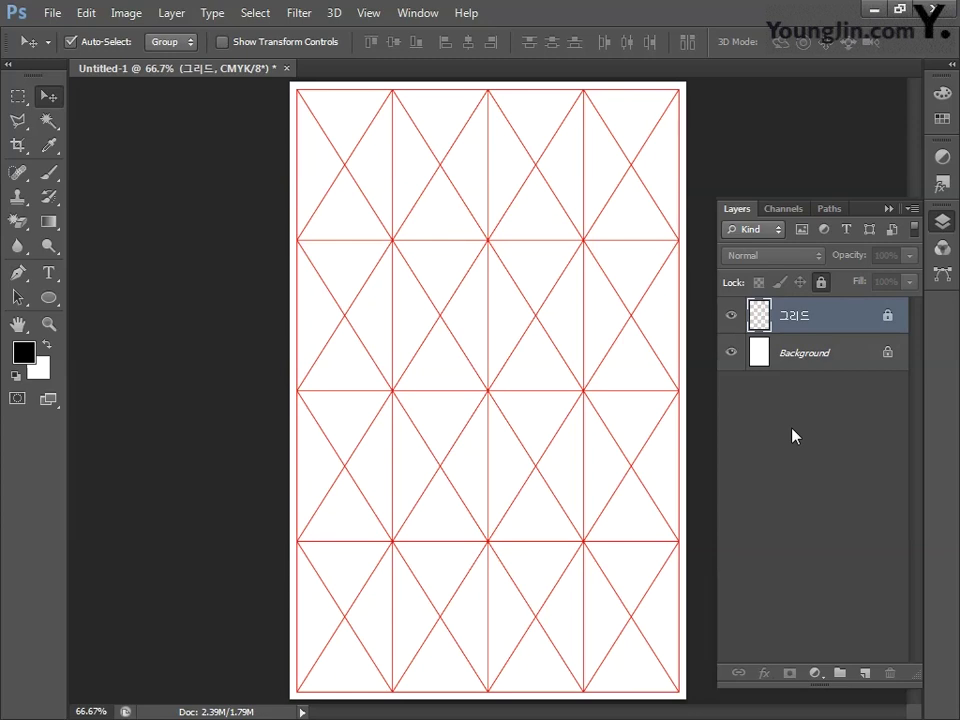
Add a new layer between 그리드 and Background and name it 배경.
left_click(864, 674)
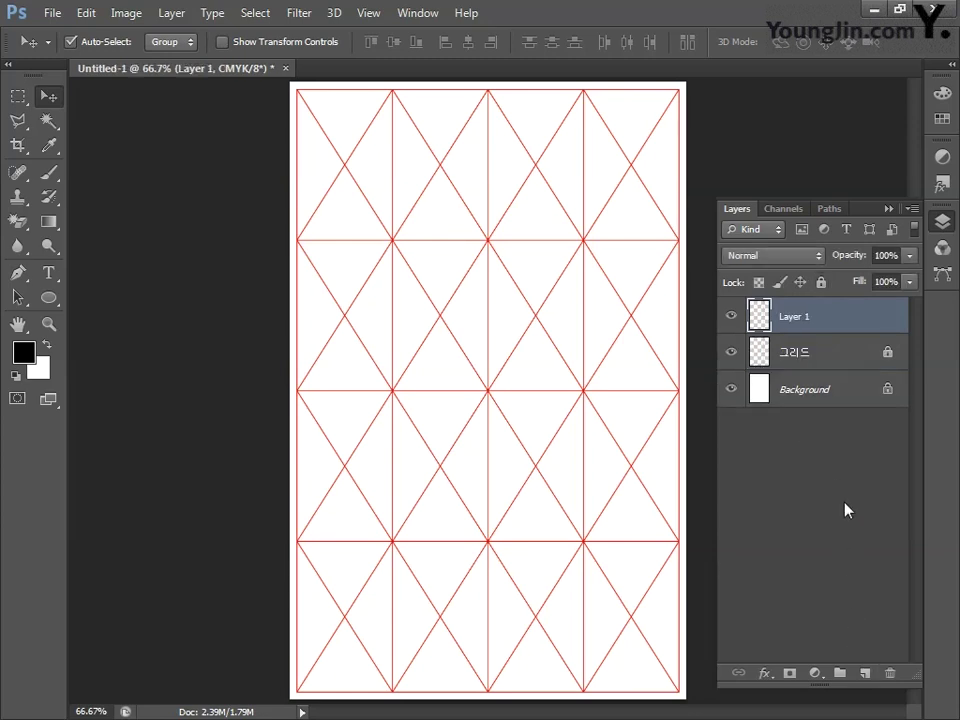
left_click_drag(827, 319, 825, 362)
double_click(790, 353)
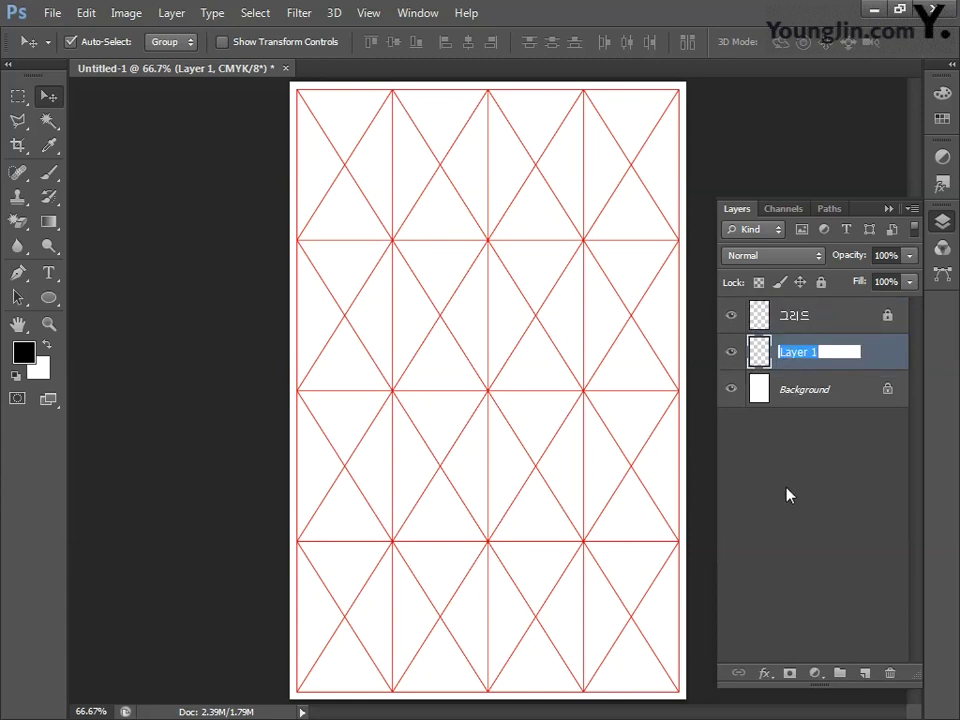
type("배경")
key("Return")
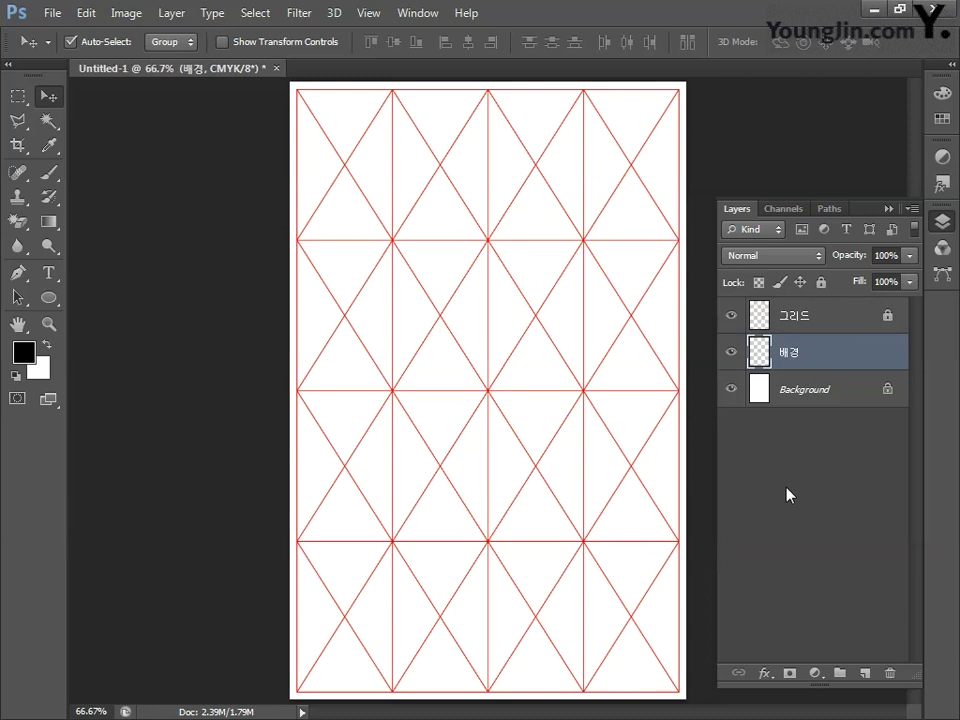
Set the foreground color to light blue, C 70, M 15, Y 0, K 0, for the gradient.
key("g")
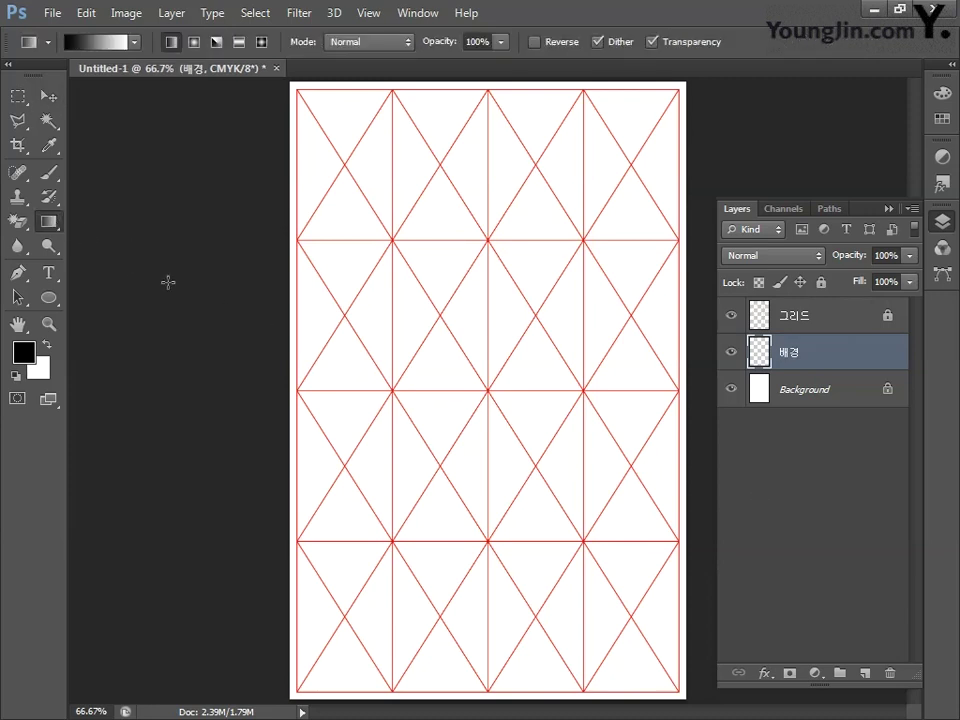
left_click(24, 352)
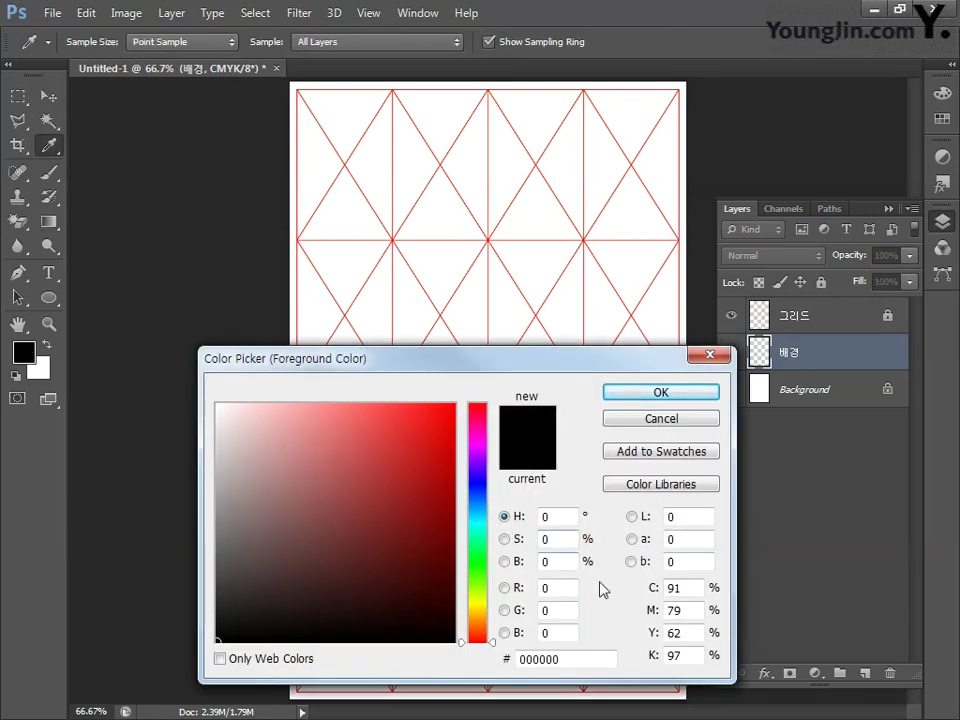
left_click(694, 592)
type("70")
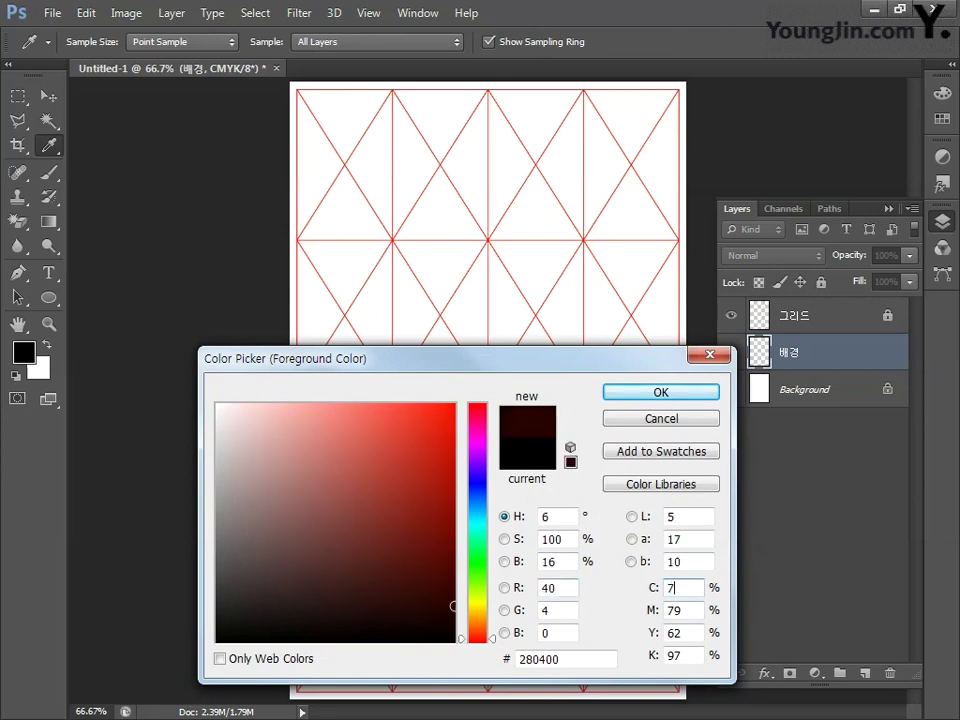
key("Tab")
type("15")
key("Tab")
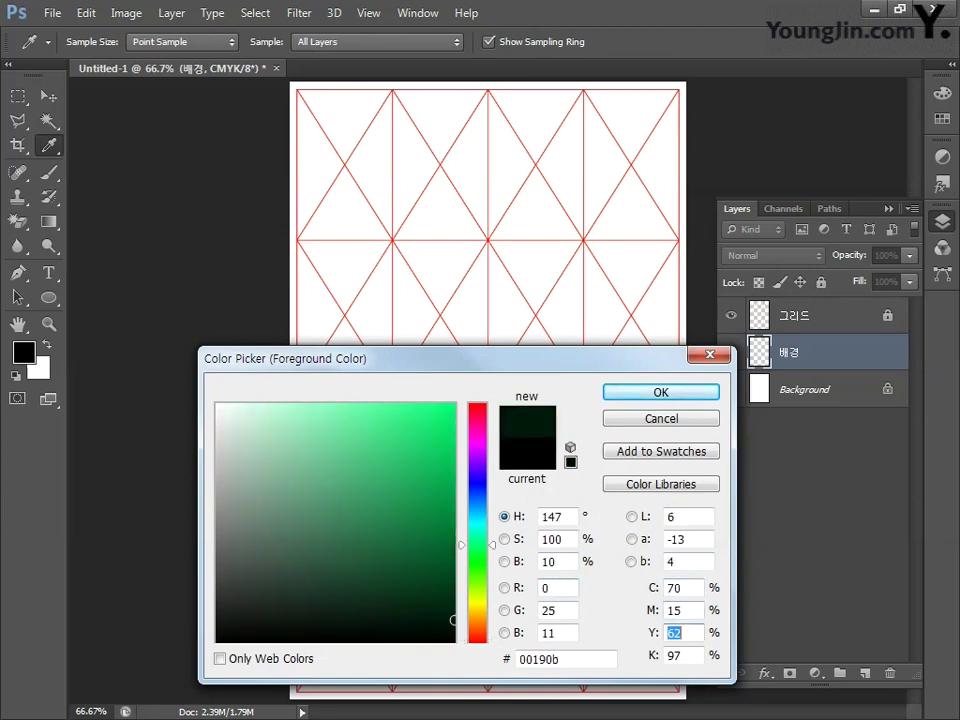
type("0")
key("Tab")
type("0")
key("Tab")
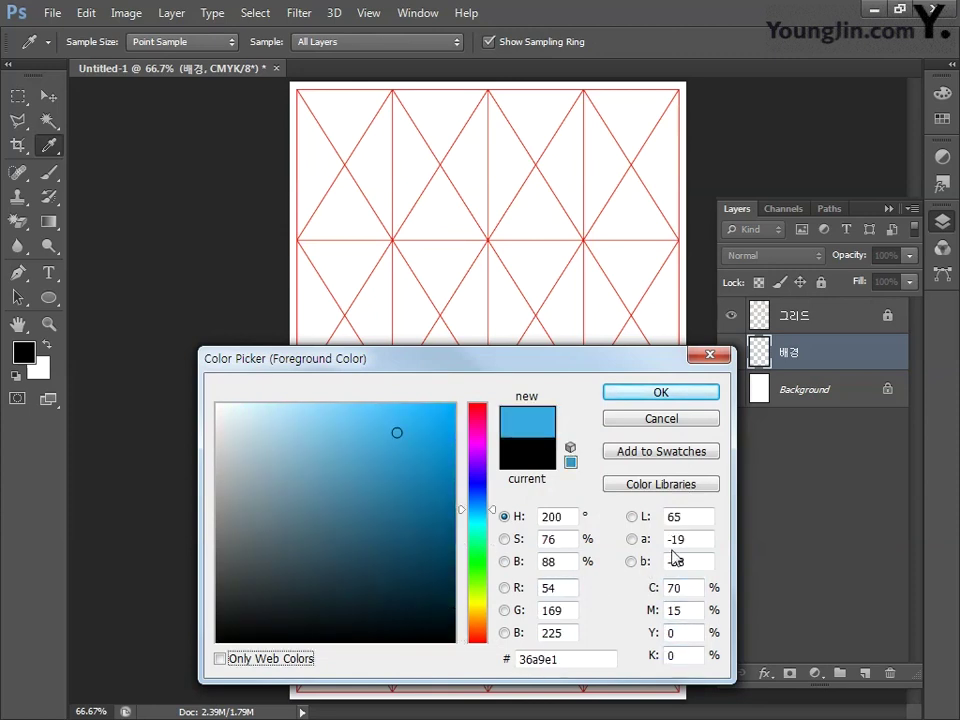
left_click(690, 394)
Set the background color to deep blue, C 90, M 55, Y 0, K 0.
left_click(46, 376)
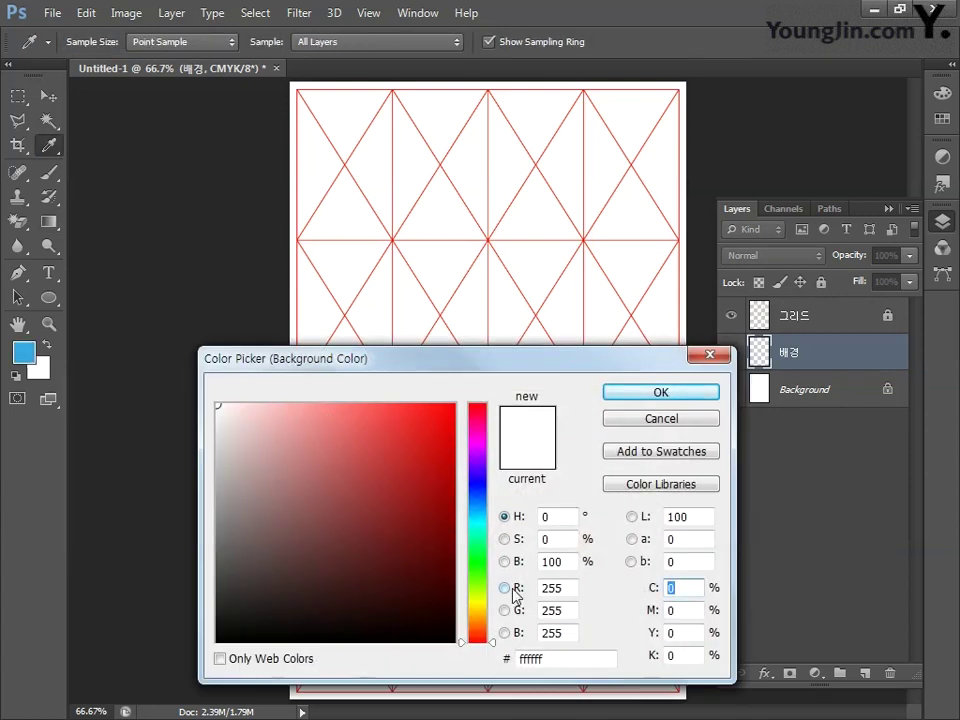
type("90")
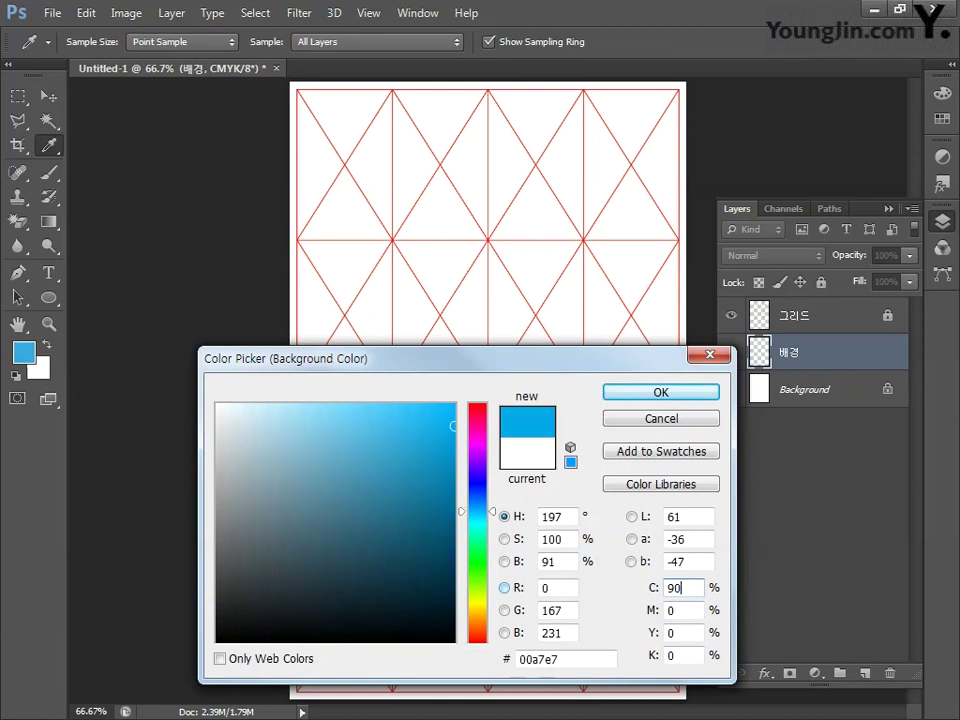
key("Tab")
type("55")
key("Tab")
type("0")
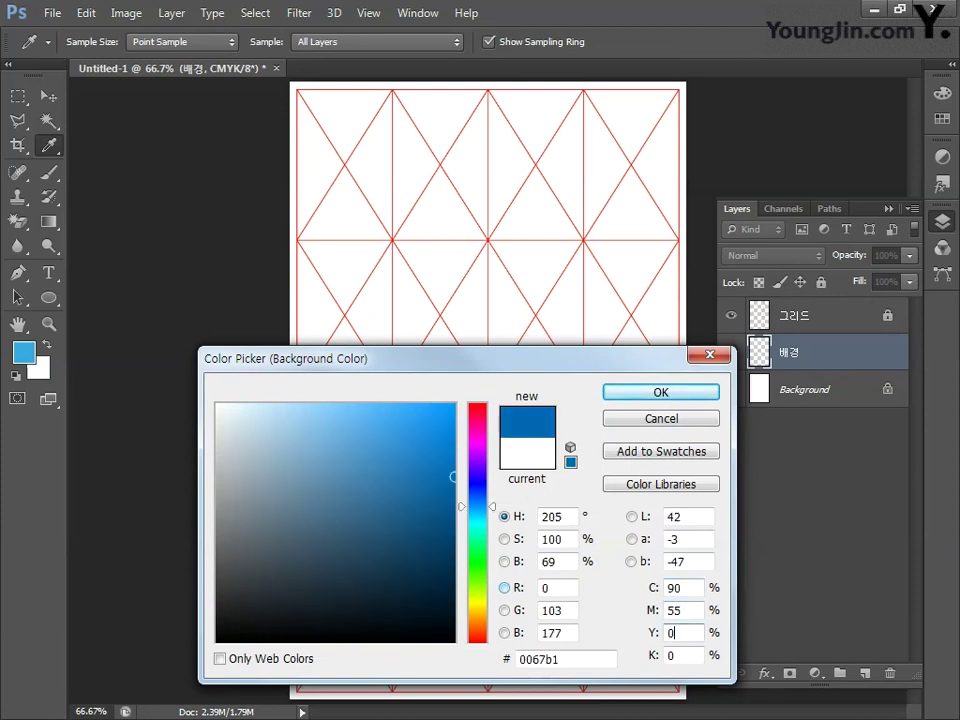
key("Tab")
type("0")
left_click(652, 394)
Fill the 배경 layer with a horizontal linear gradient from light blue at the grid's left edge to deep blue at its right edge.
key("g")
left_click(134, 42)
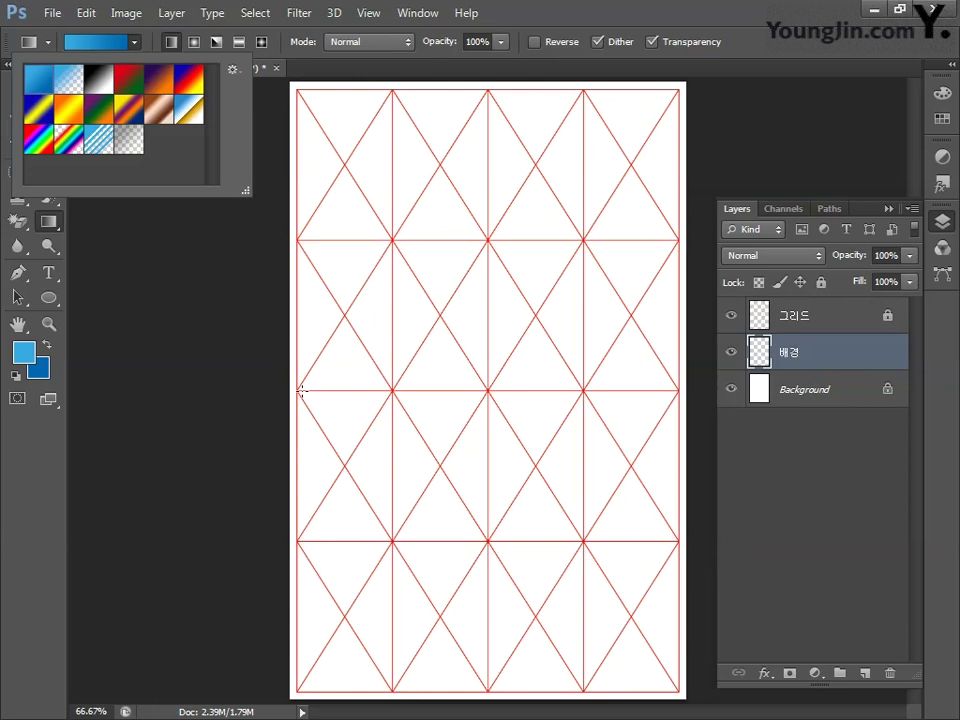
left_click_drag(300, 390, 676, 390)
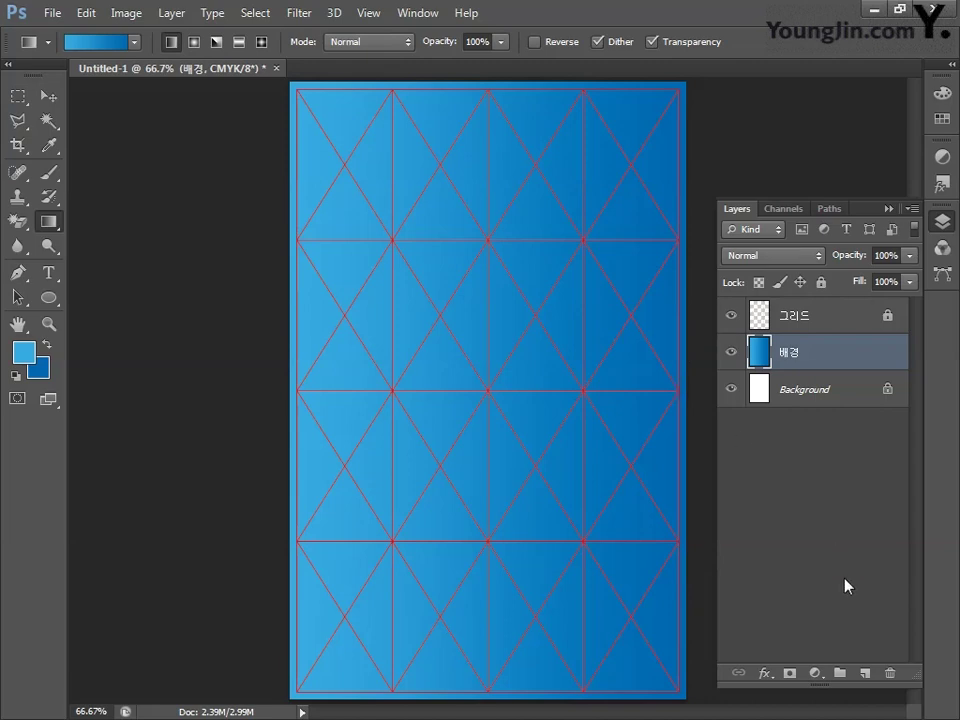
Add a new layer above 배경 and name it 가로선 01.
left_click(863, 675)
double_click(797, 351)
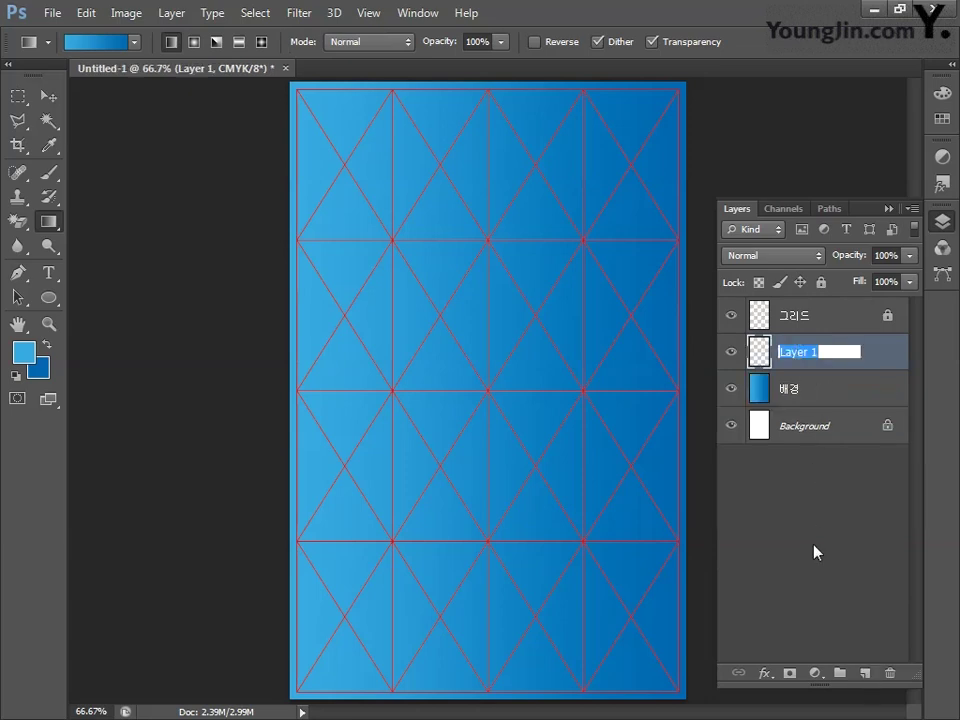
type("가로선 01")
key("Return")
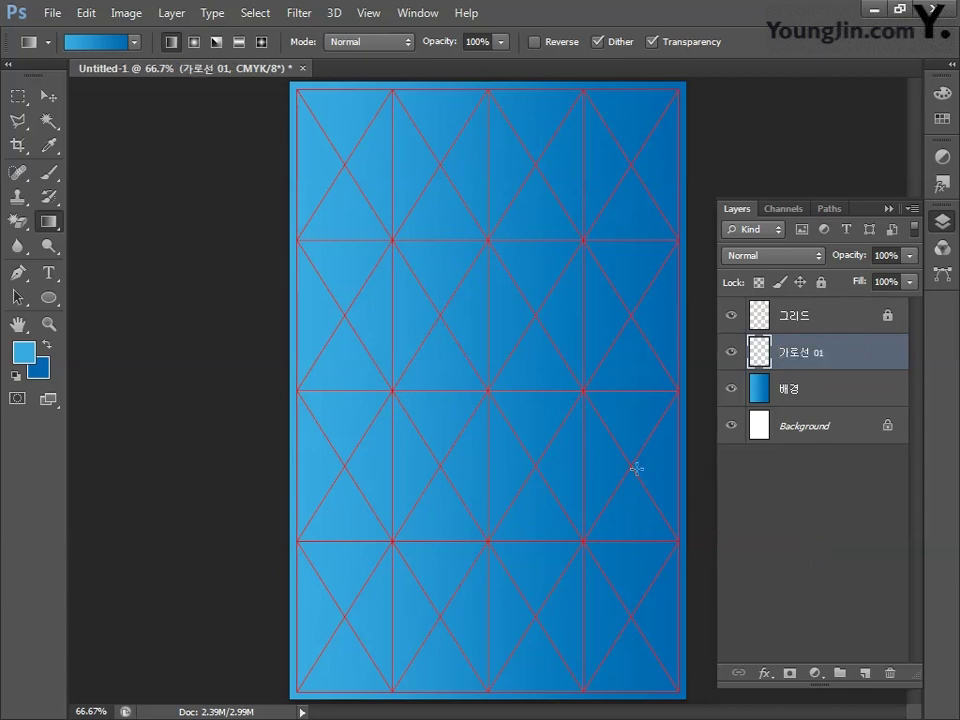
Select a full-width horizontal band slightly above the grid's bottom edge with the Rectangular Marquee tool.
left_click(19, 96)
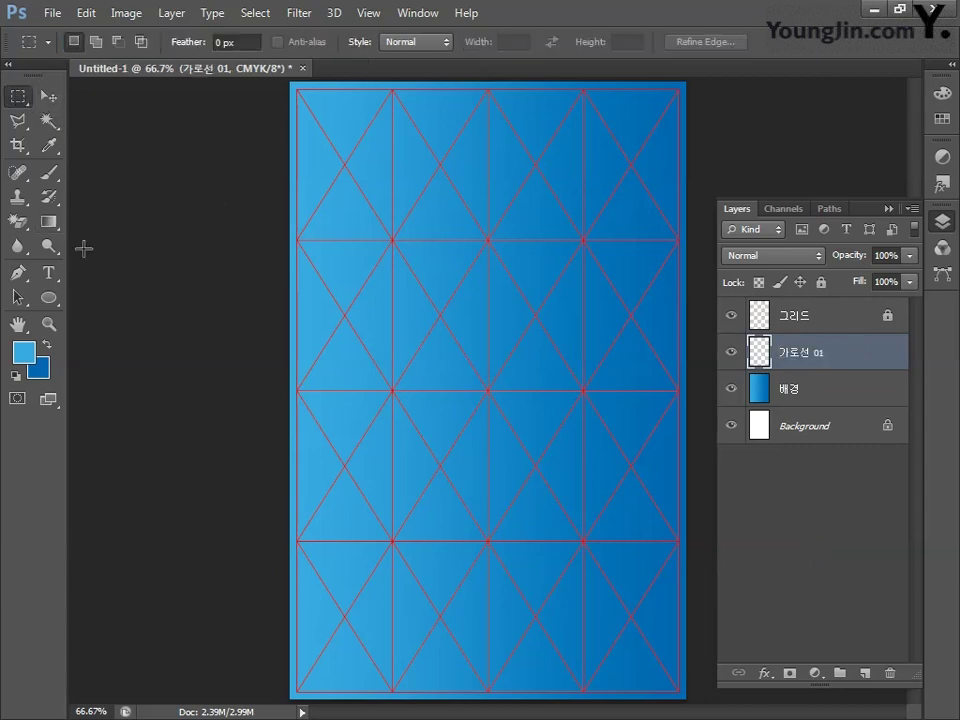
double_click(48, 324)
left_click_drag(364, 427, 300, 190)
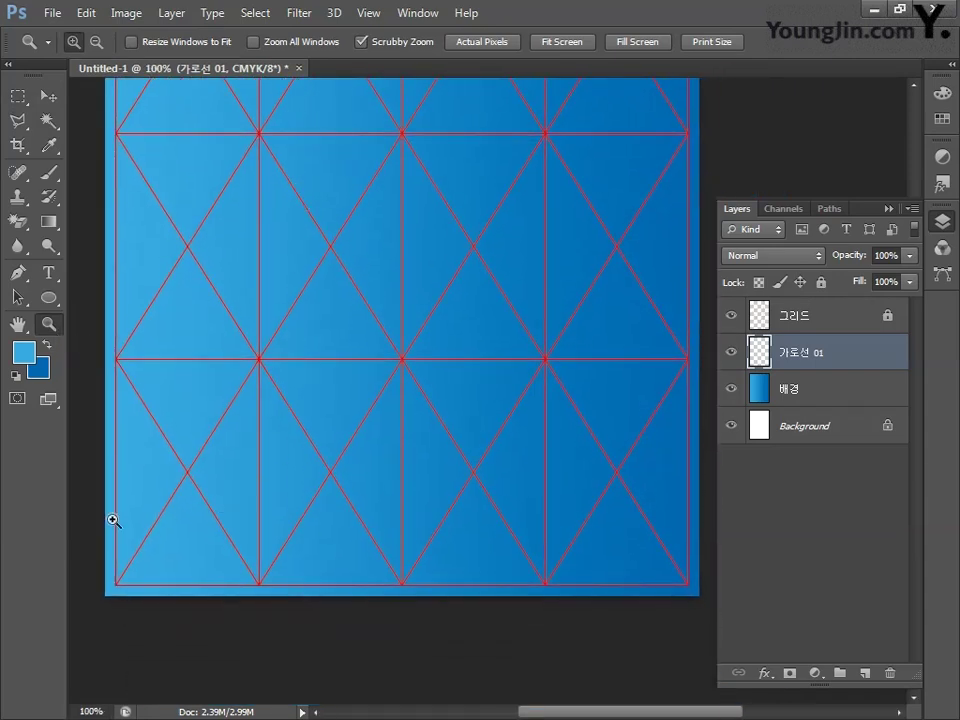
left_click(18, 97)
left_click_drag(92, 519, 770, 567)
Set the foreground color to pale blue, C 45, M 0, Y 0, K 0.
left_click(22, 350)
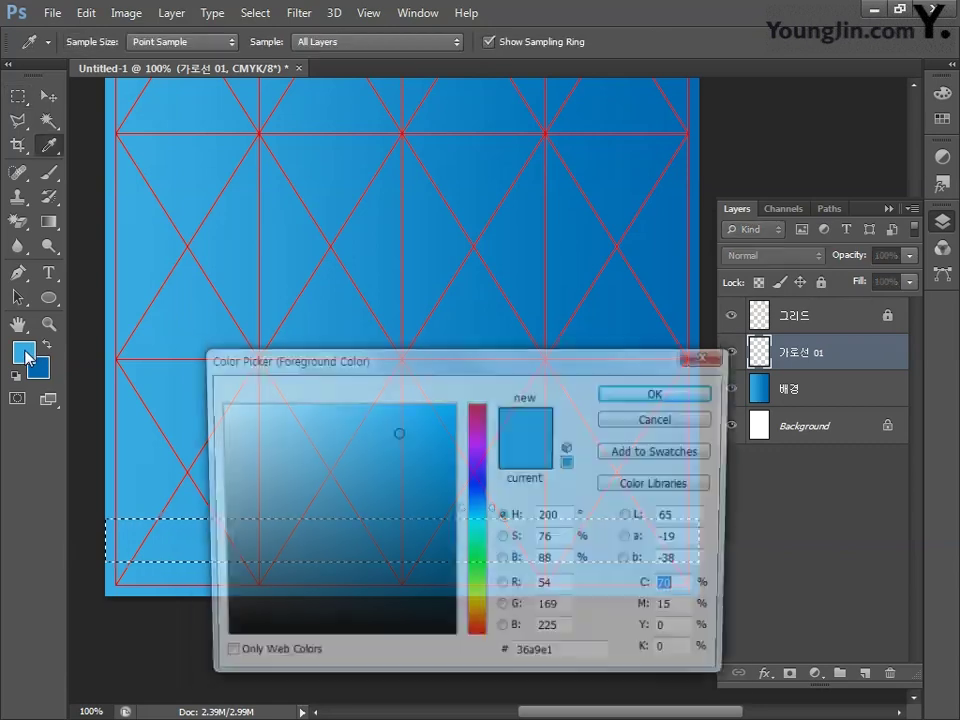
left_click(672, 588)
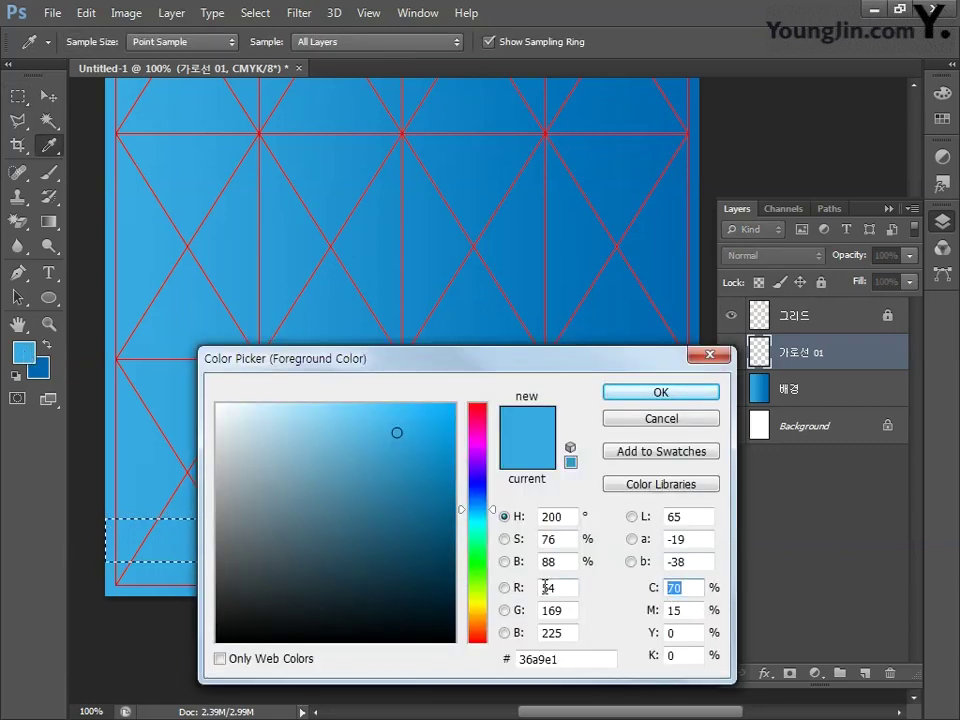
type("45")
key("Tab")
type("0")
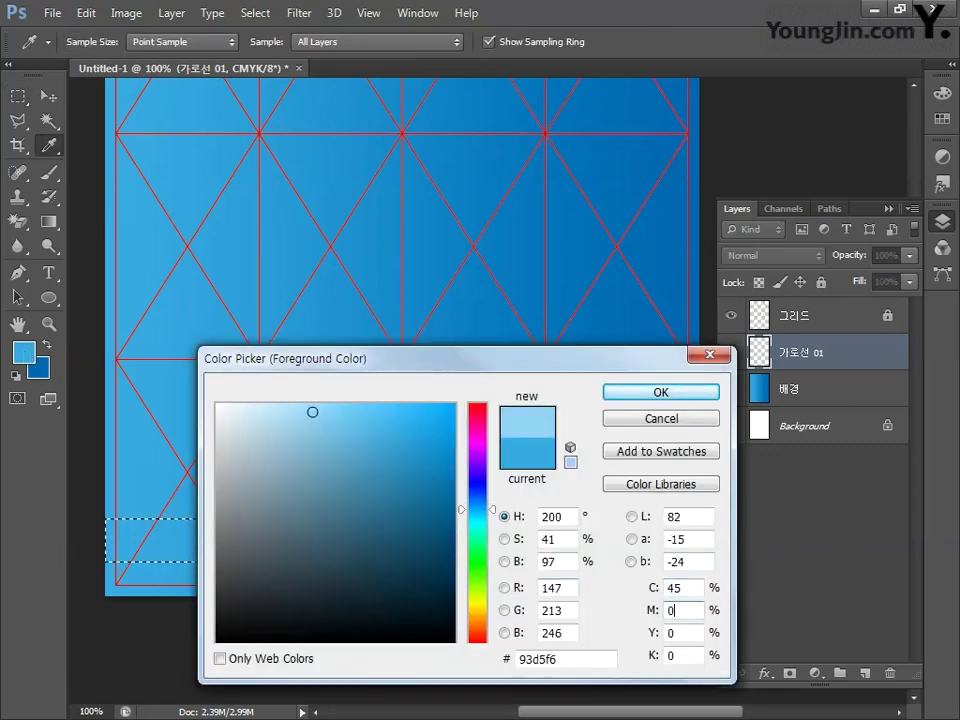
key("Tab")
type("0")
key("Tab")
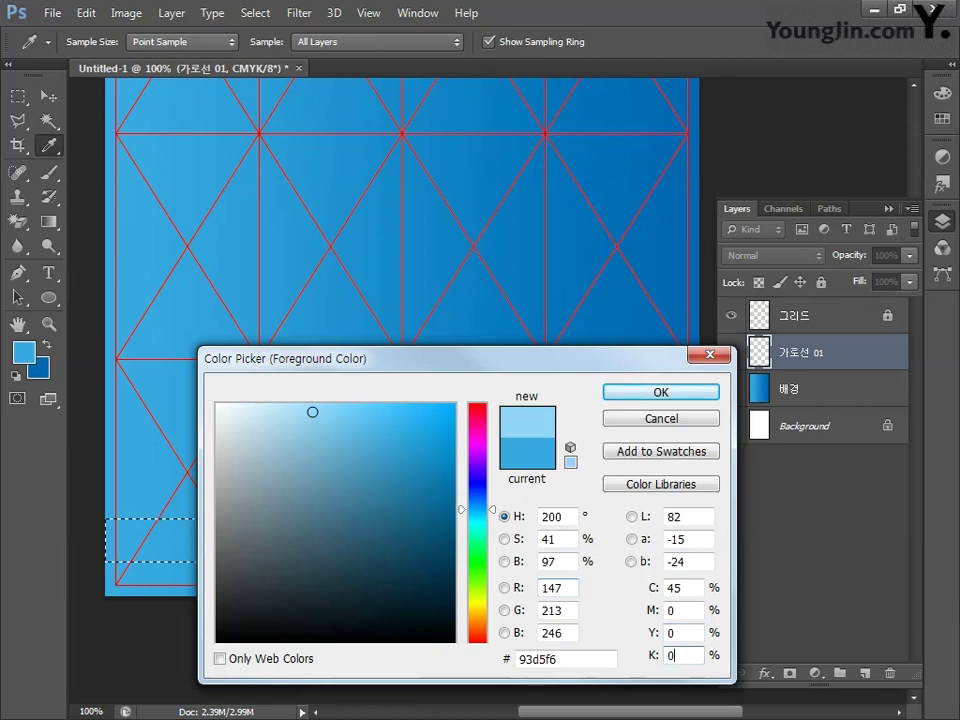
key("Return")
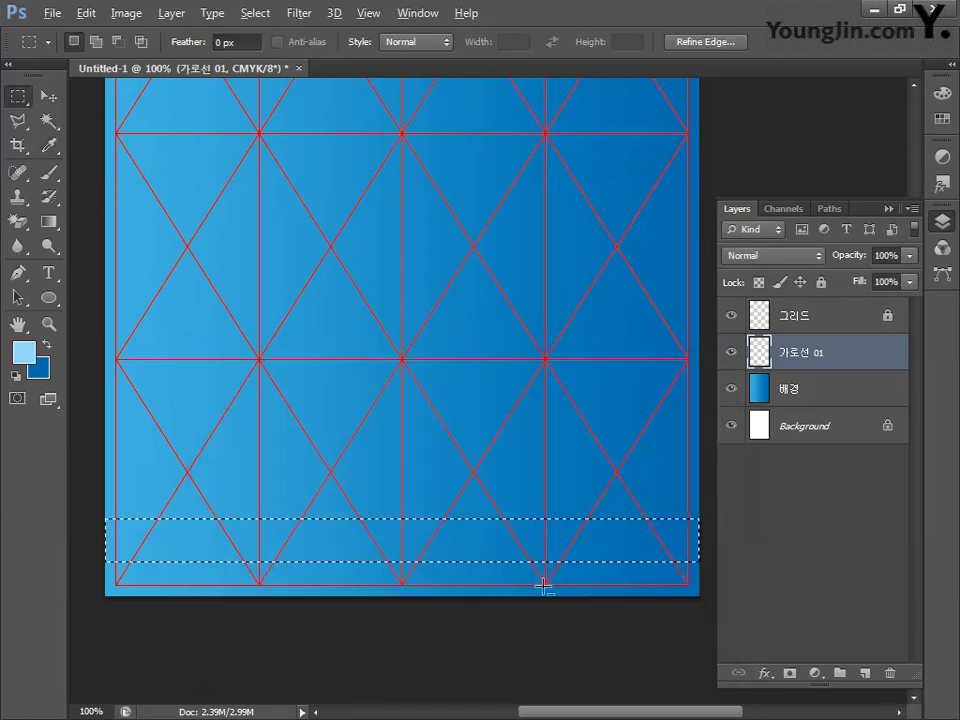
Fill the selected band on 가로선 01 with the foreground color, and add a second, slightly thinner full-width band above it in the same color.
key("alt+BackSpace")
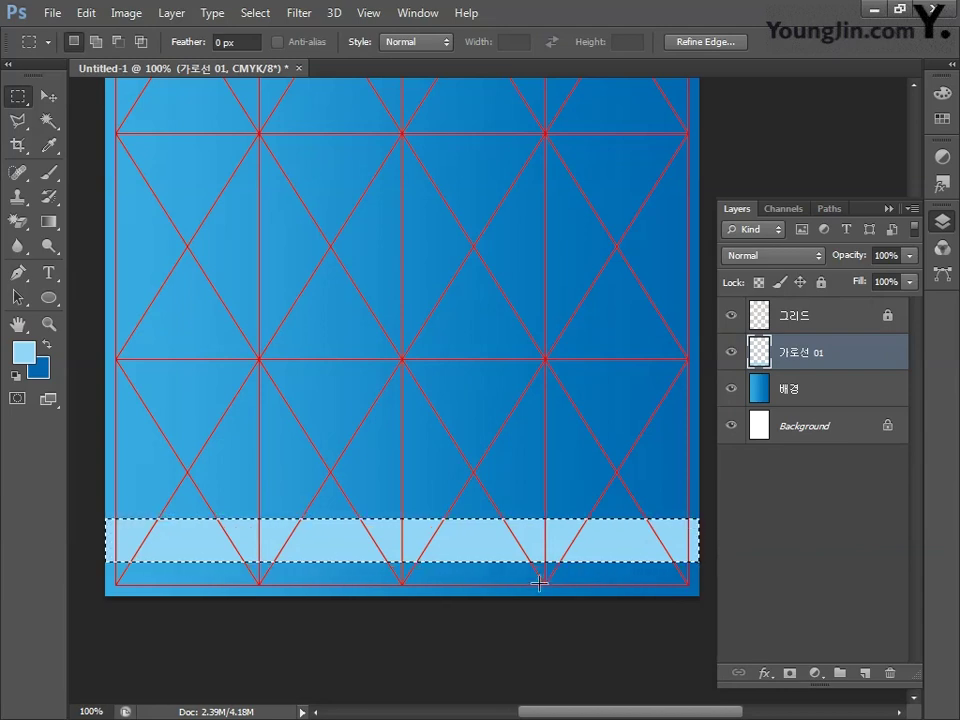
left_click_drag(92, 437, 748, 474)
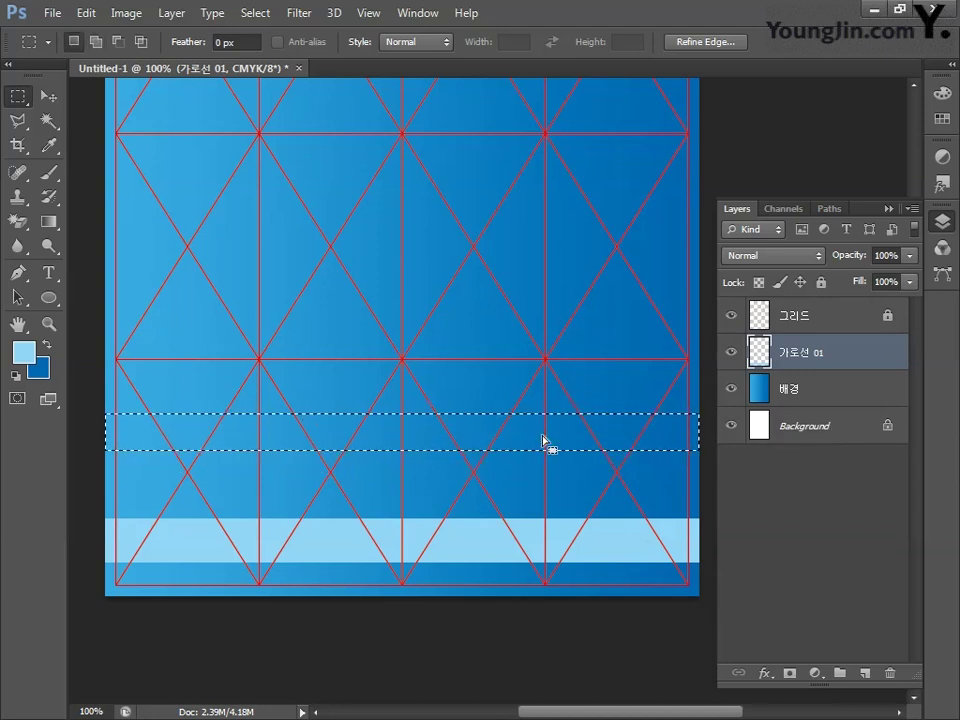
key("alt+BackSpace")
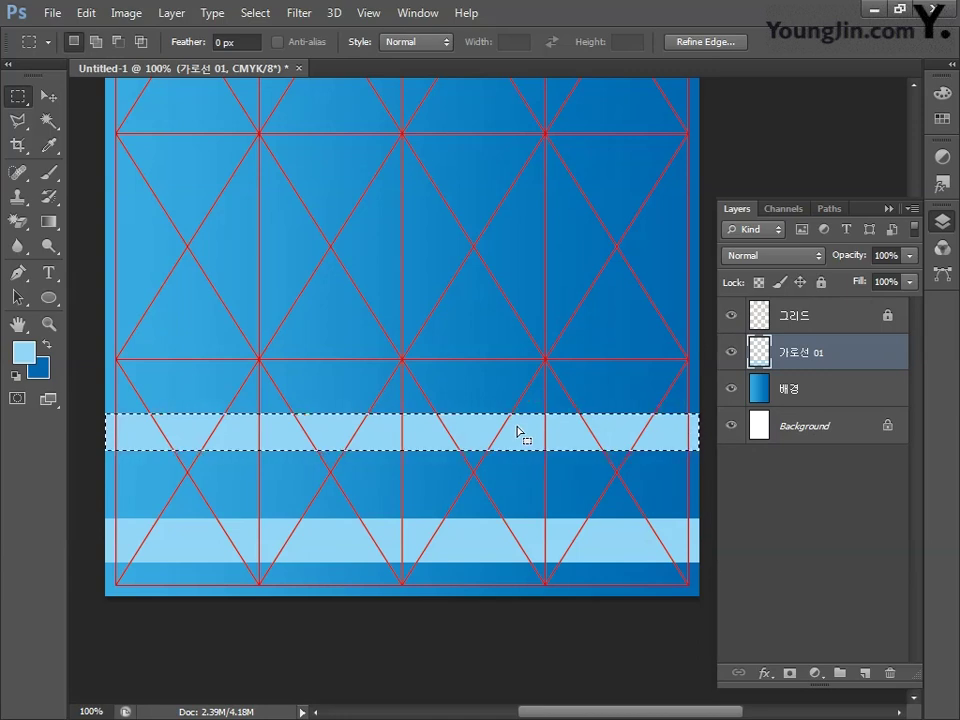
Add a new layer above 가로선 01 and name it 가로선 02.
left_click(866, 673)
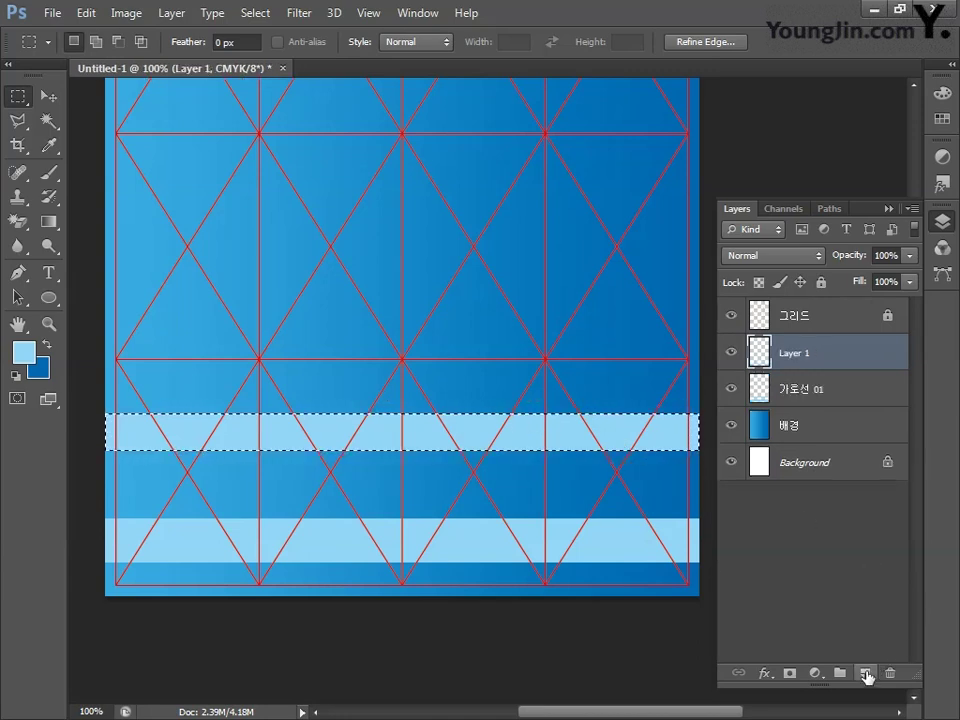
double_click(795, 353)
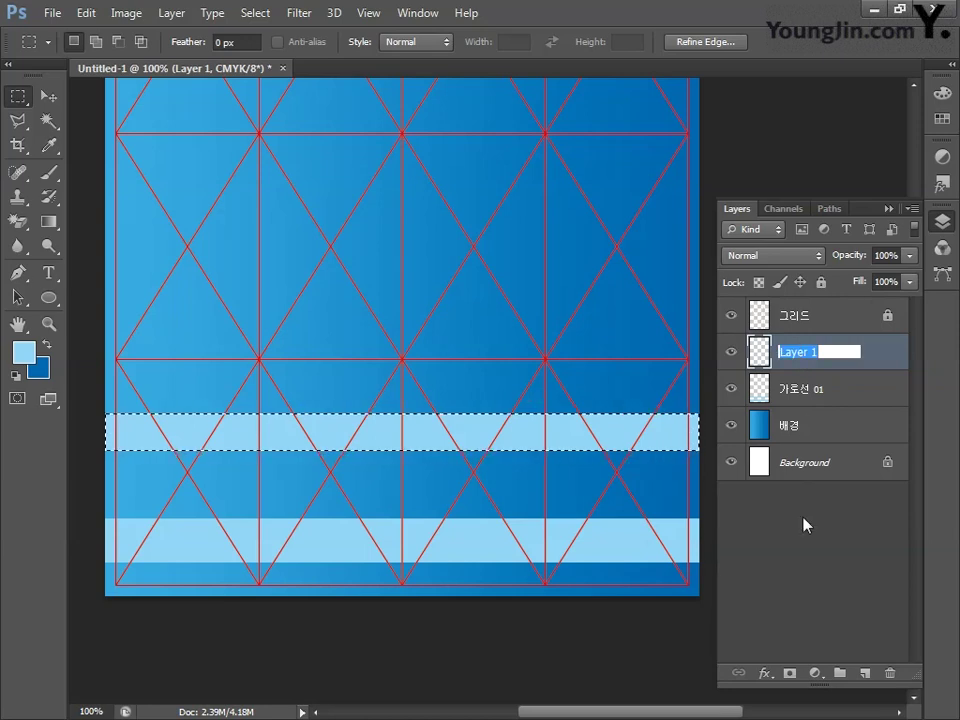
type("가로선 0")
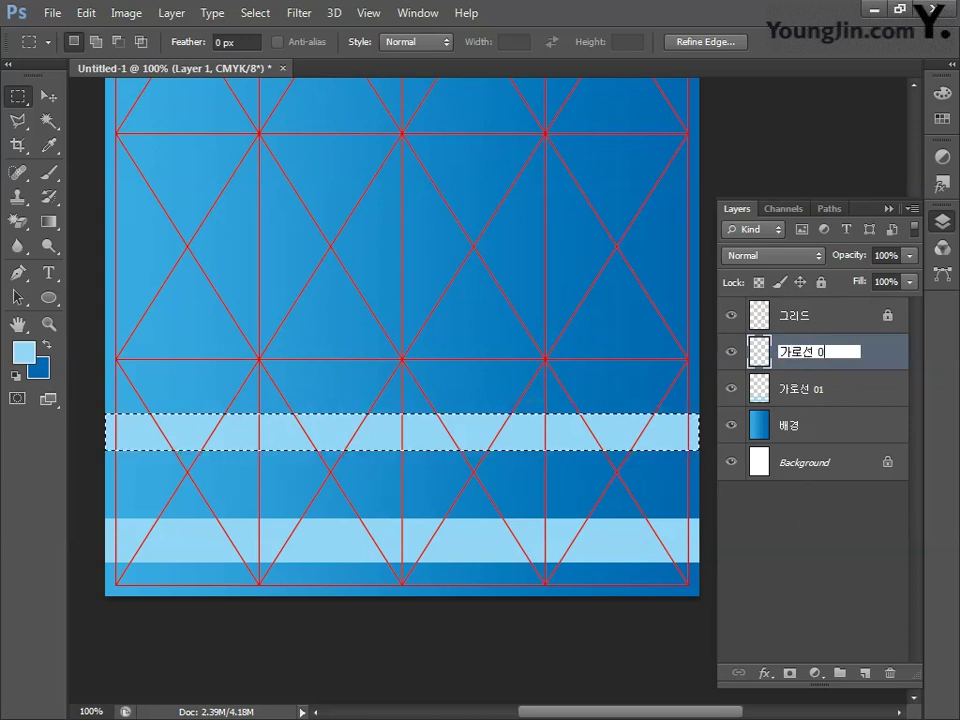
type("2")
key("Return")
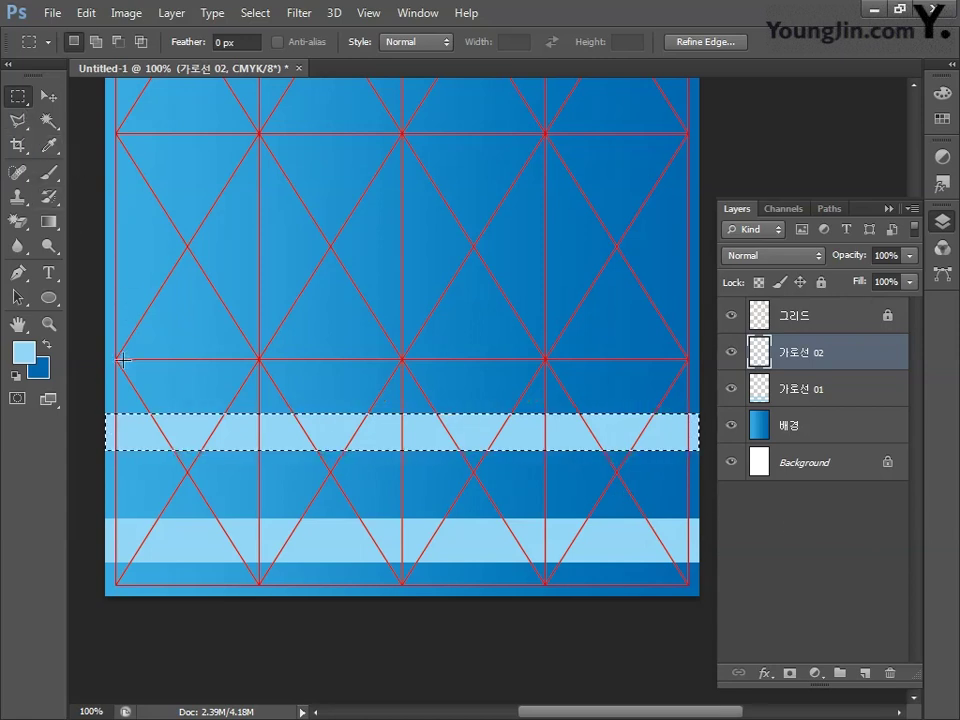
On 가로선 02, fill a thin full-width strip just below the lowest inner horizontal grid line with C 25, M 0, Y 0, K 0.
left_click_drag(104, 361, 728, 381)
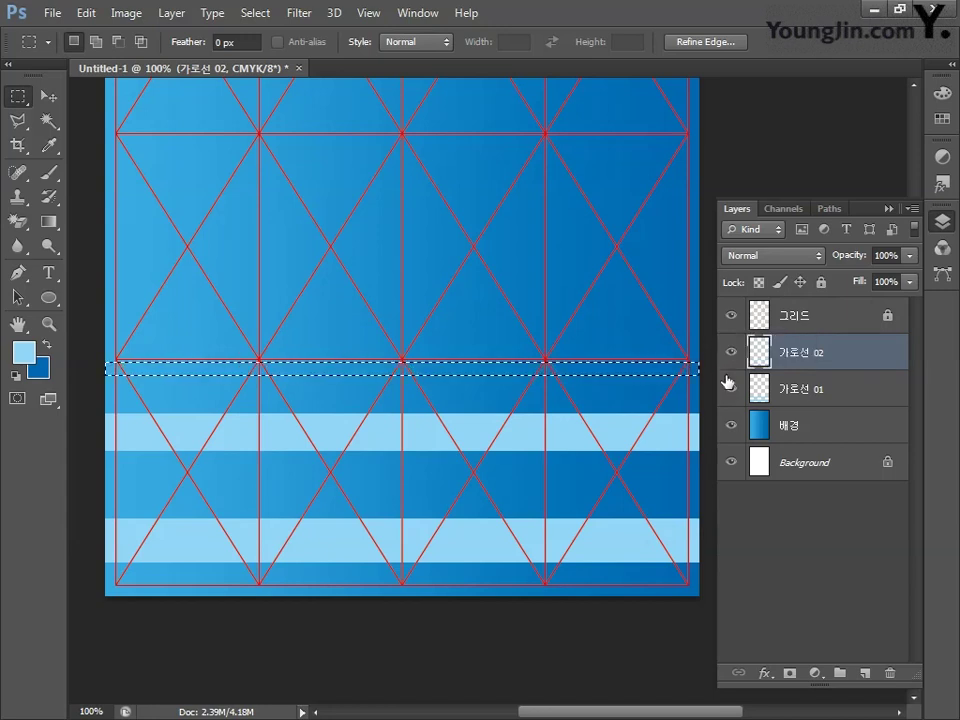
left_click(24, 354)
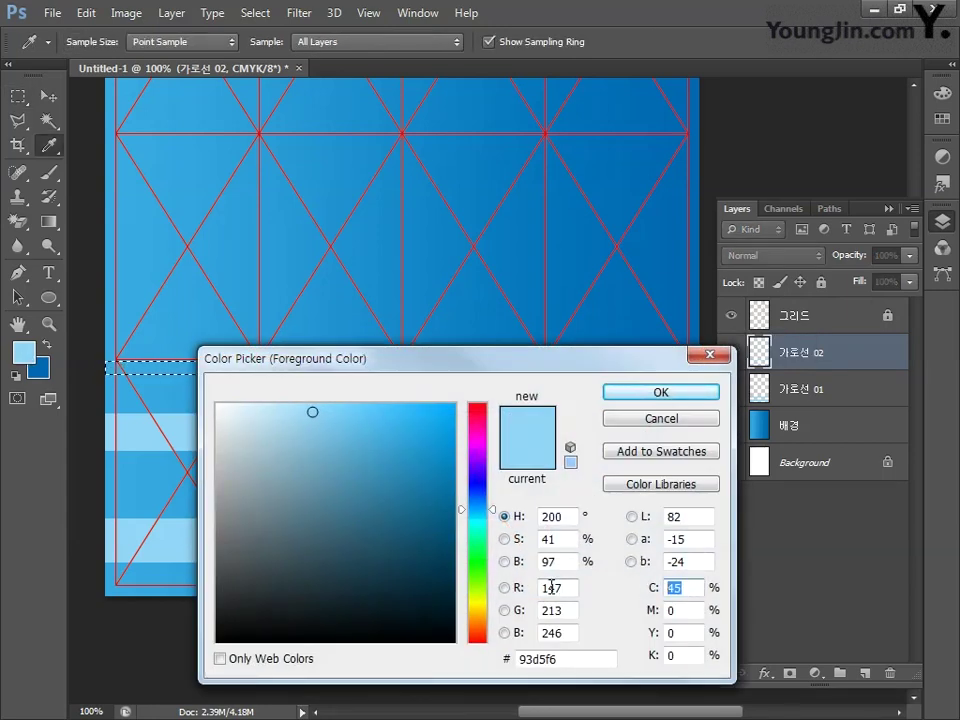
type("25")
key("Tab")
key("Tab")
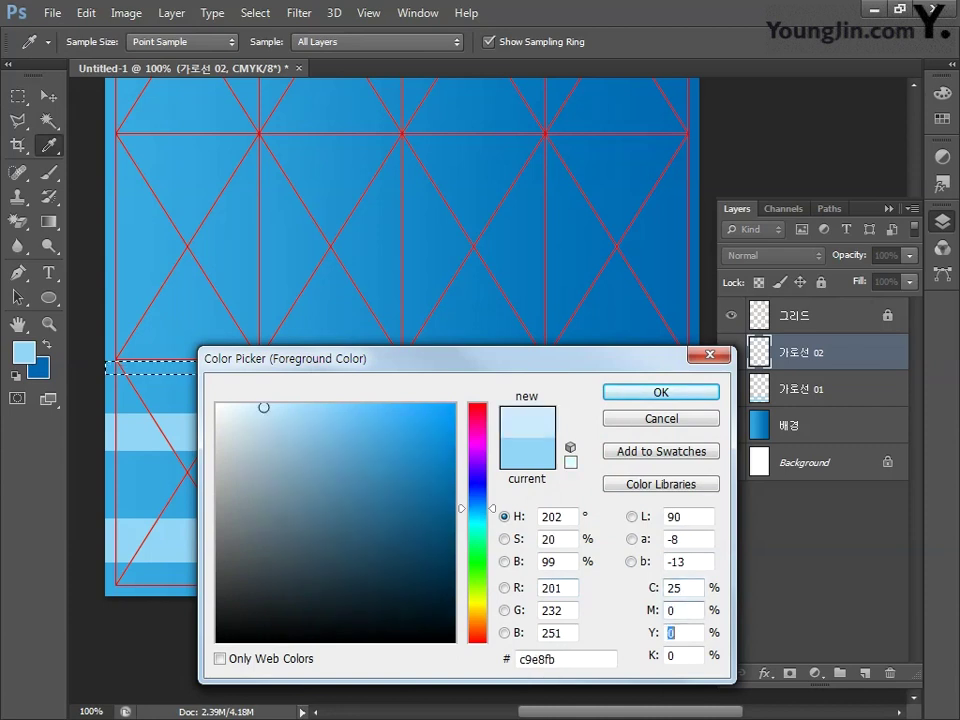
key("Tab")
type("0")
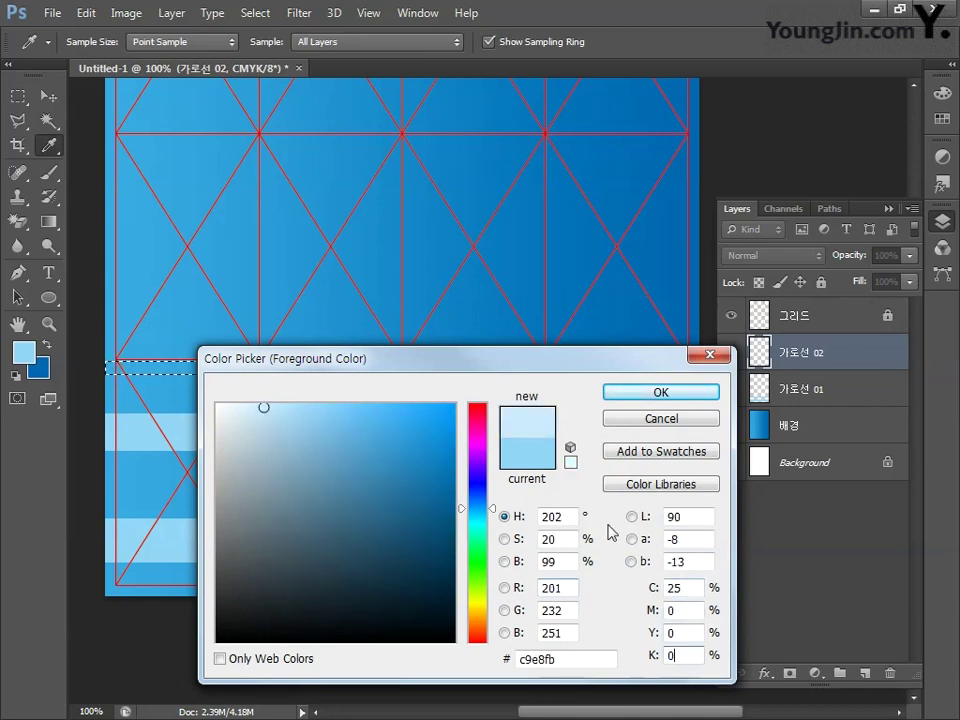
left_click(641, 392)
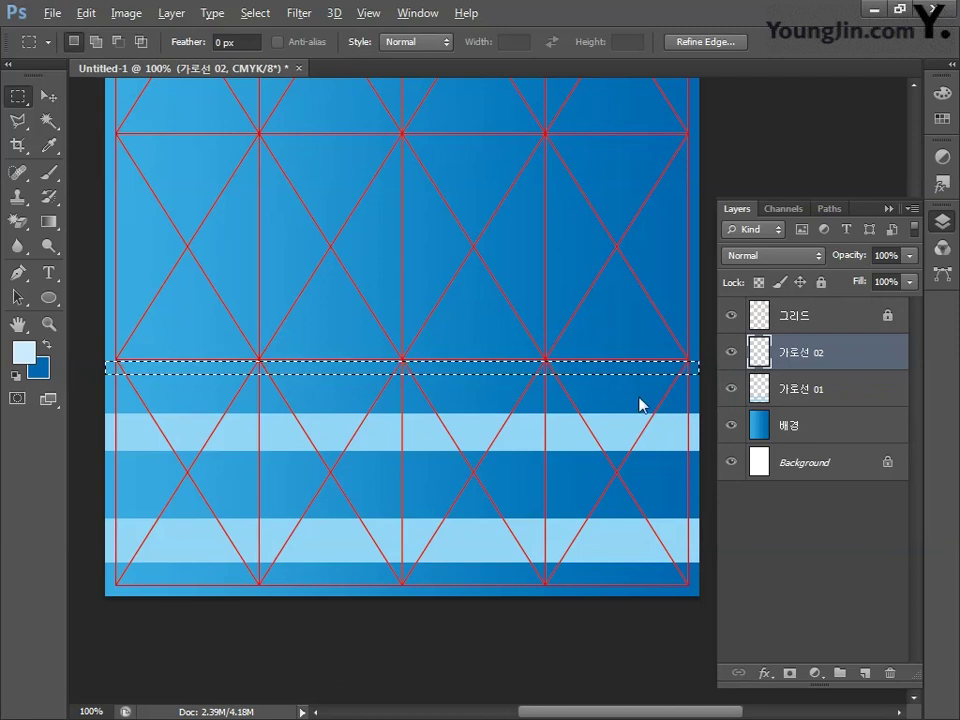
key("alt+Delete")
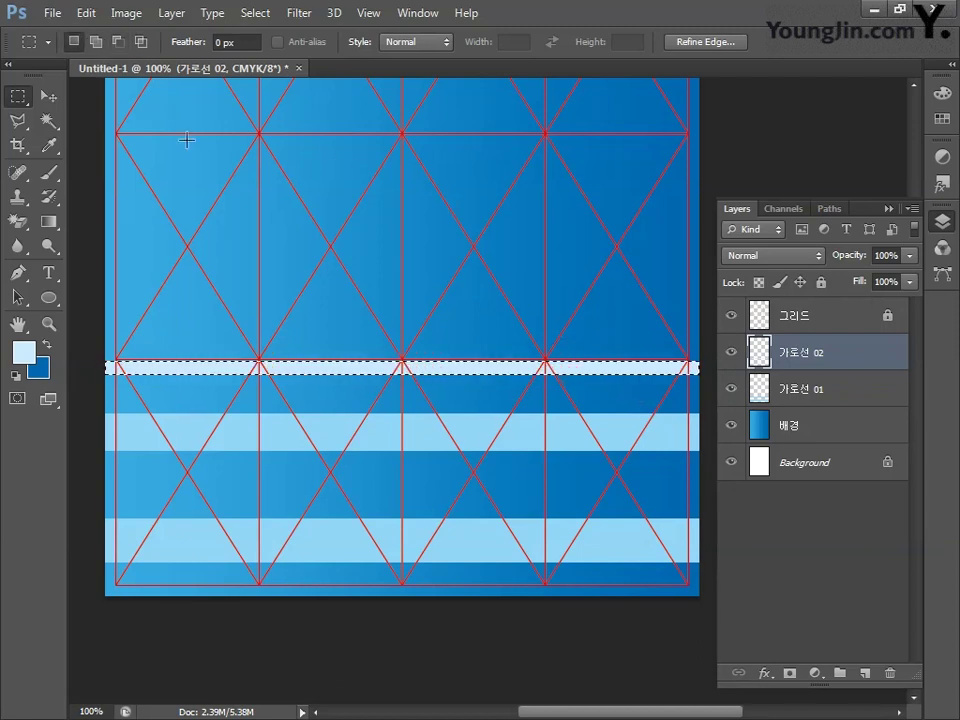
Fill a single-row marquee line just above the thin strip with the foreground color on 가로선 02, and deselect.
left_click(22, 103)
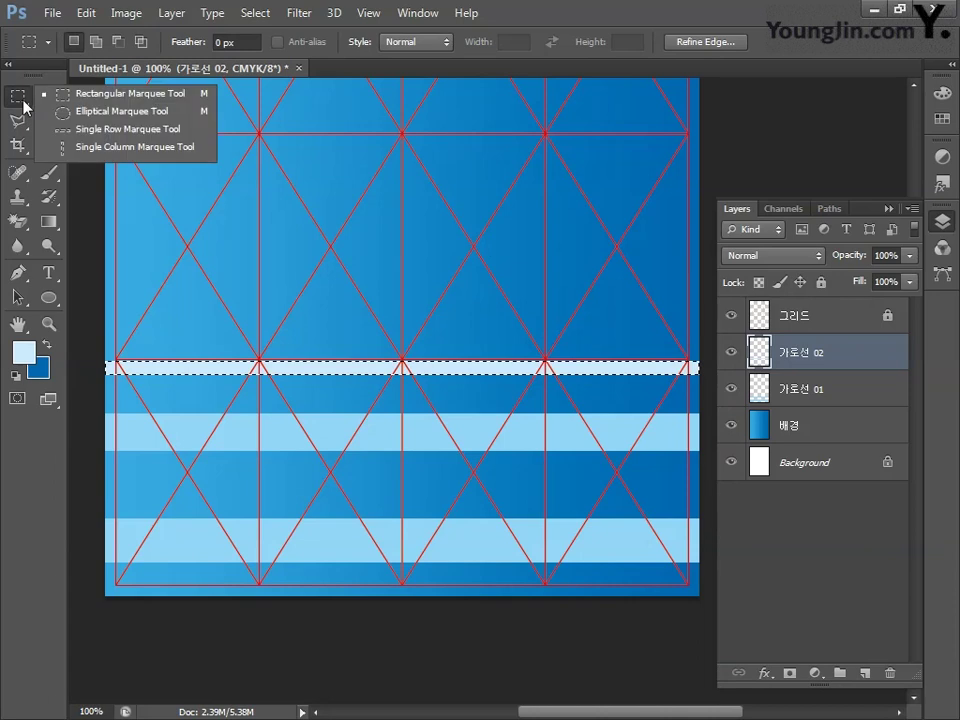
left_click(148, 141)
left_click(147, 340)
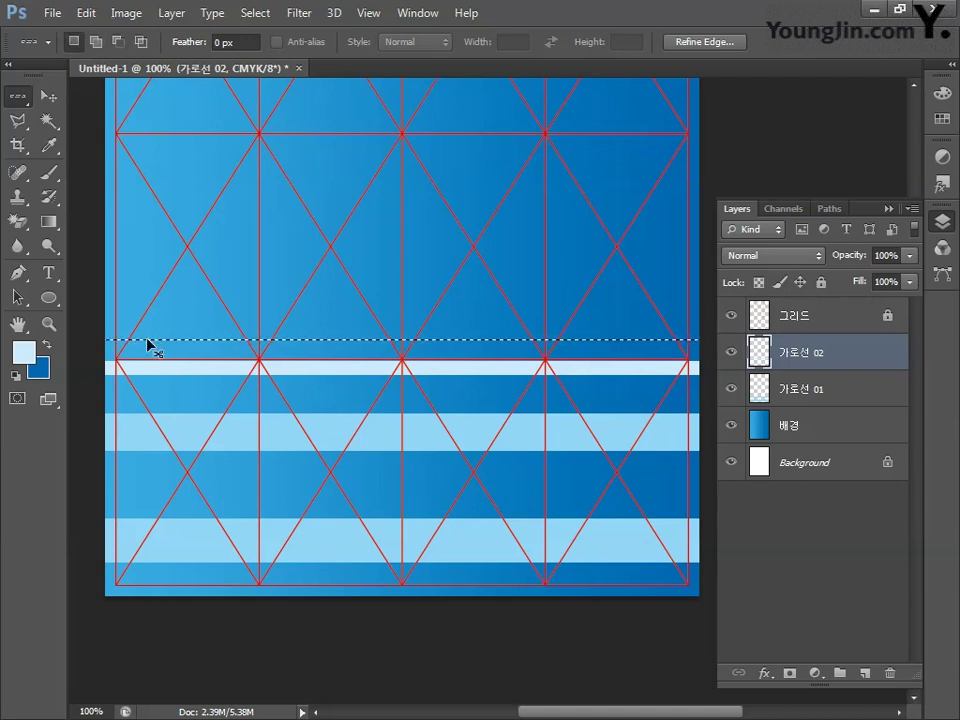
key("alt+BackSpace")
key("ctrl+d")
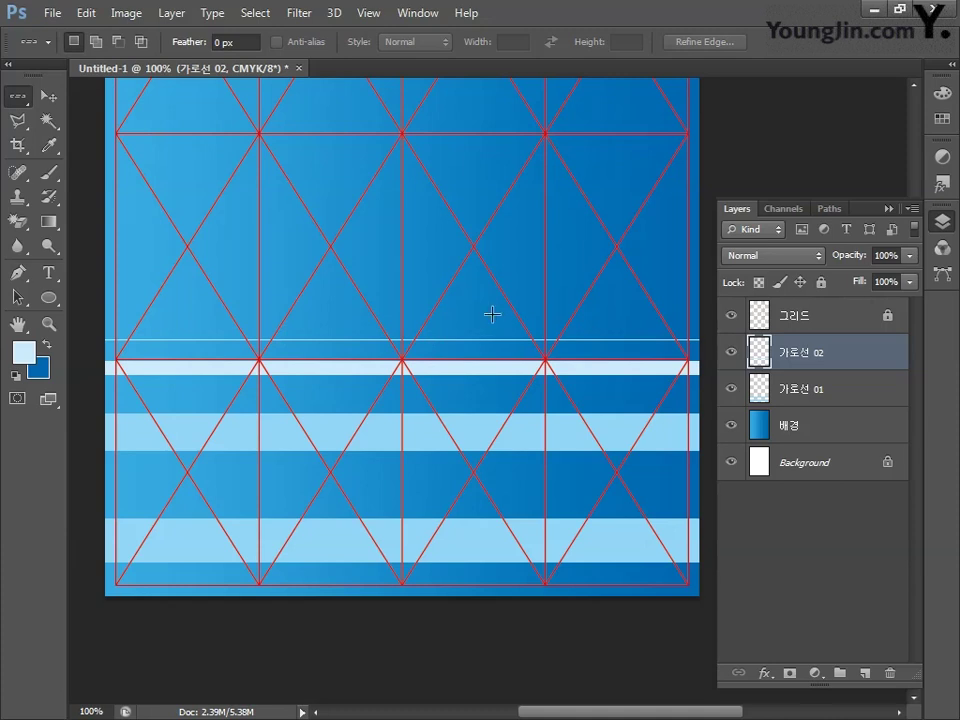
Add a new layer above 가로선 02 and name it 가로선 03.
left_click(864, 674)
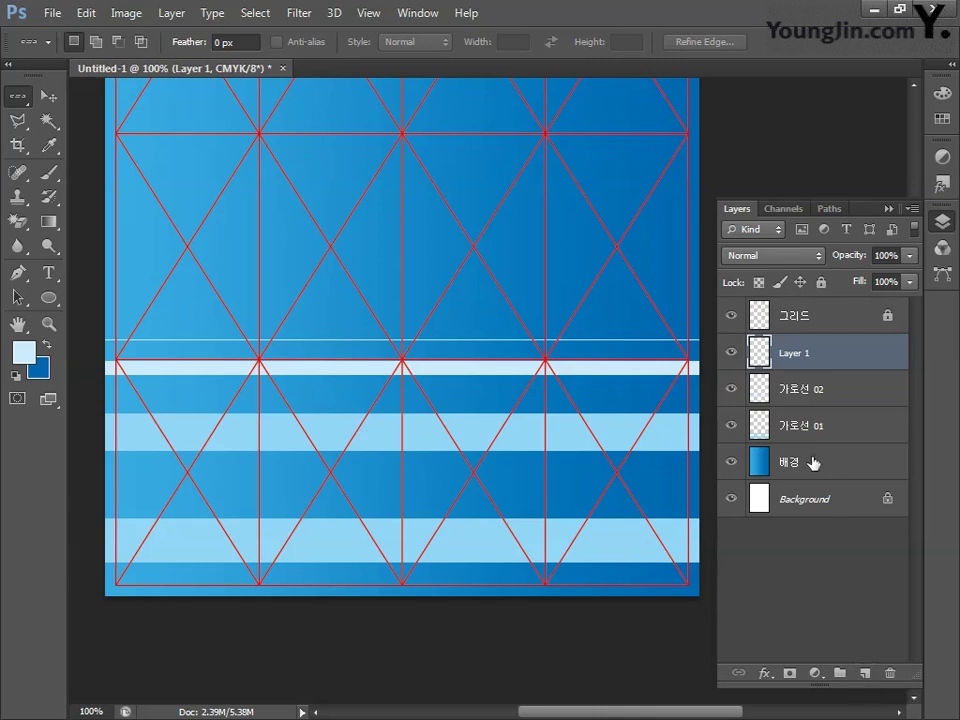
double_click(792, 355)
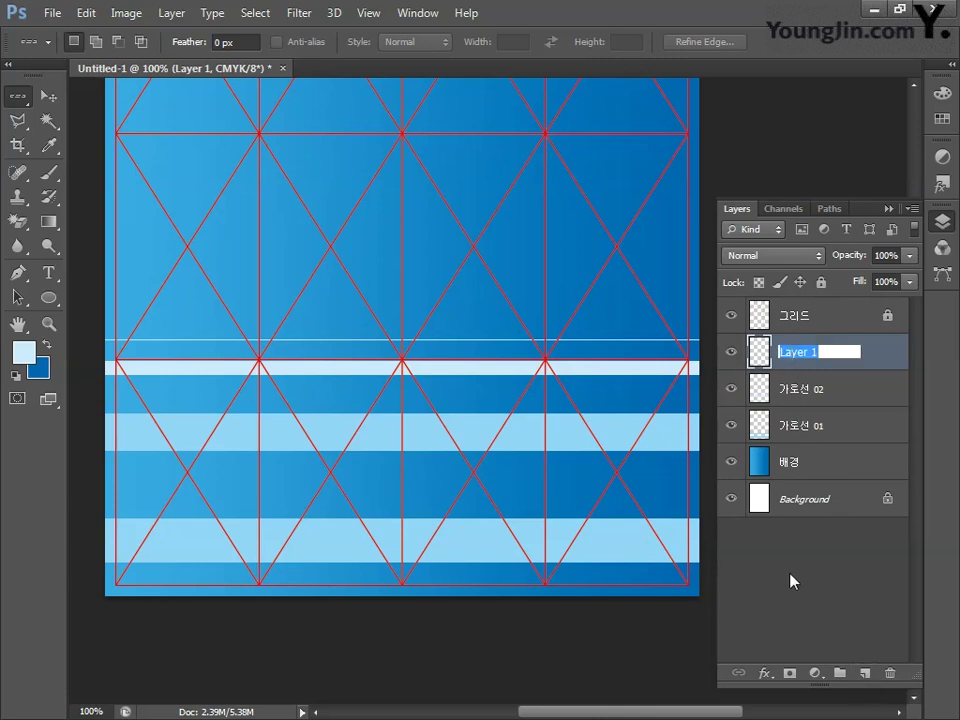
type("가로선 03")
key("Return")
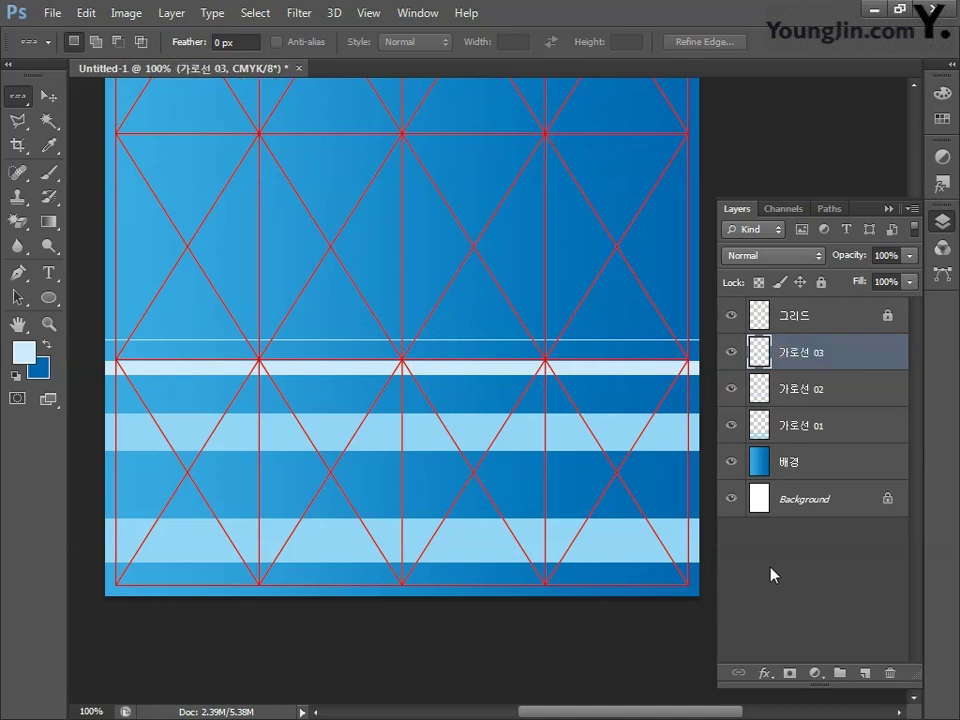
Choose the Gradient tool and set the foreground color to medium blue, C 80, M 38, Y 0, K 0.
left_click(47, 224)
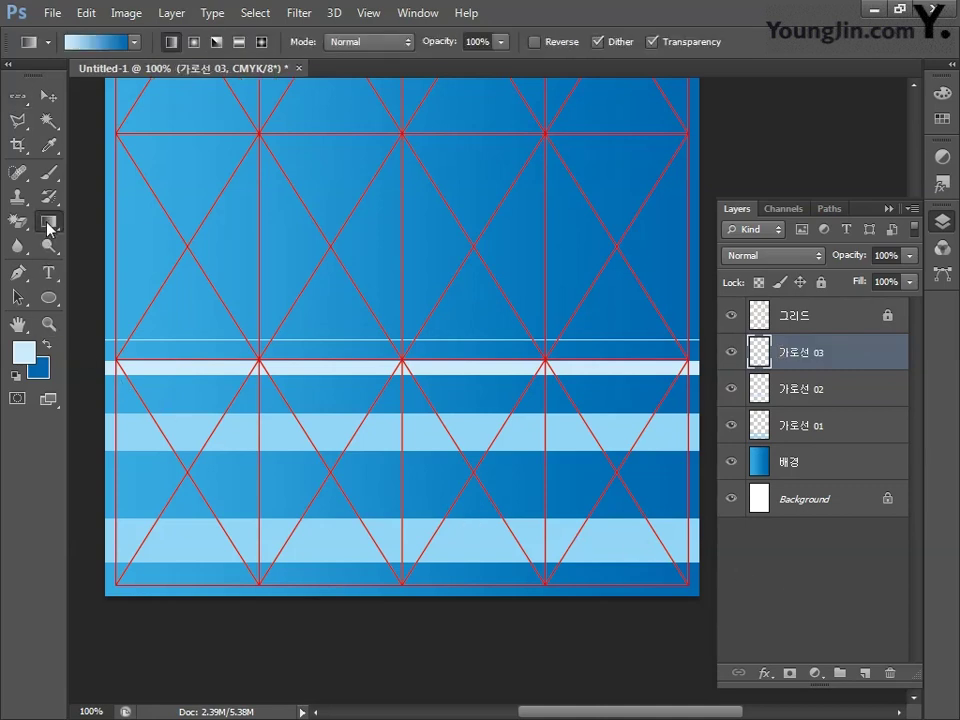
left_click(22, 351)
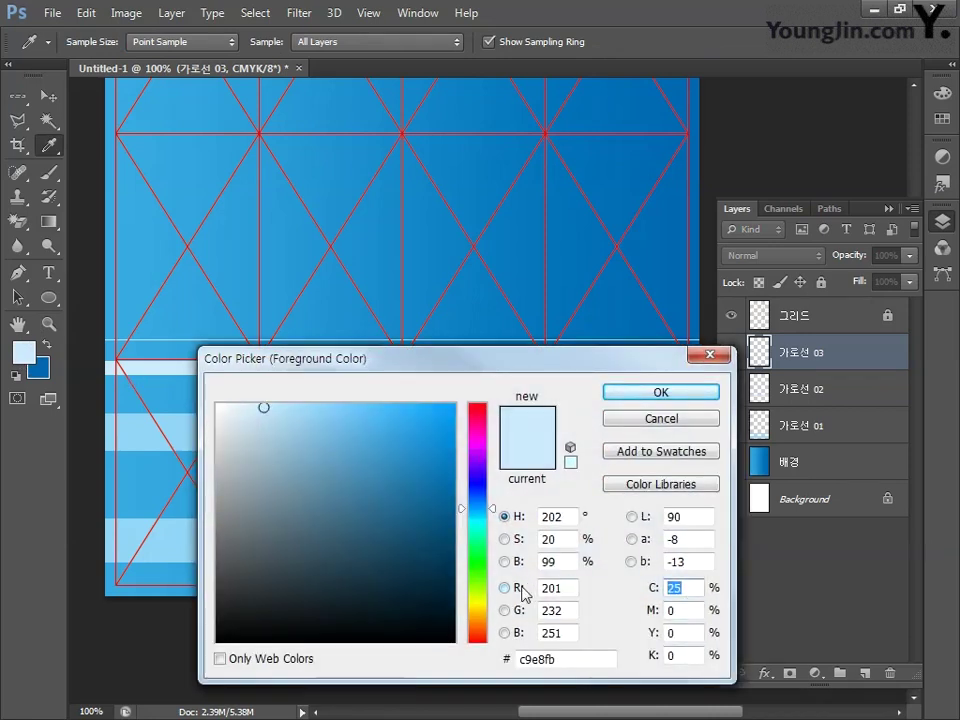
type("80")
key("Tab")
type("38")
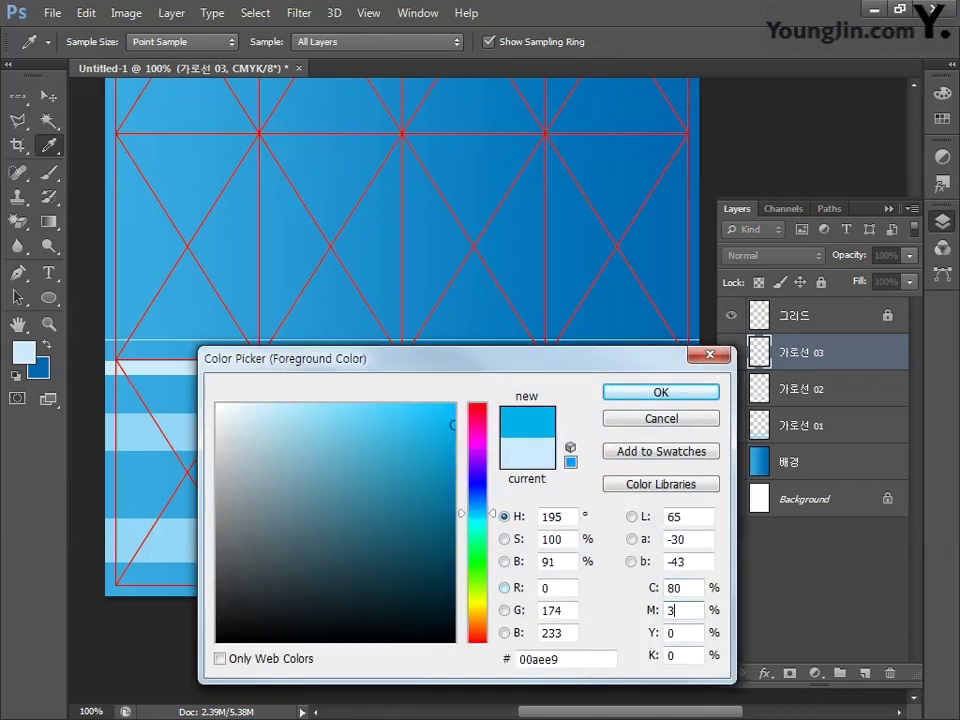
key("Tab")
key("Tab")
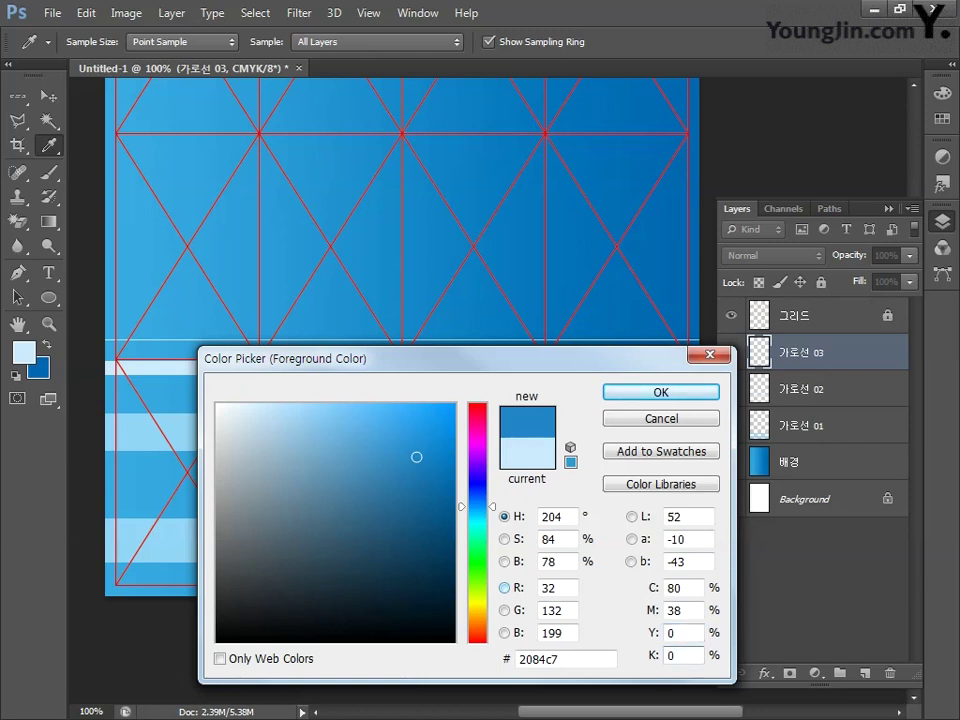
left_click(649, 395)
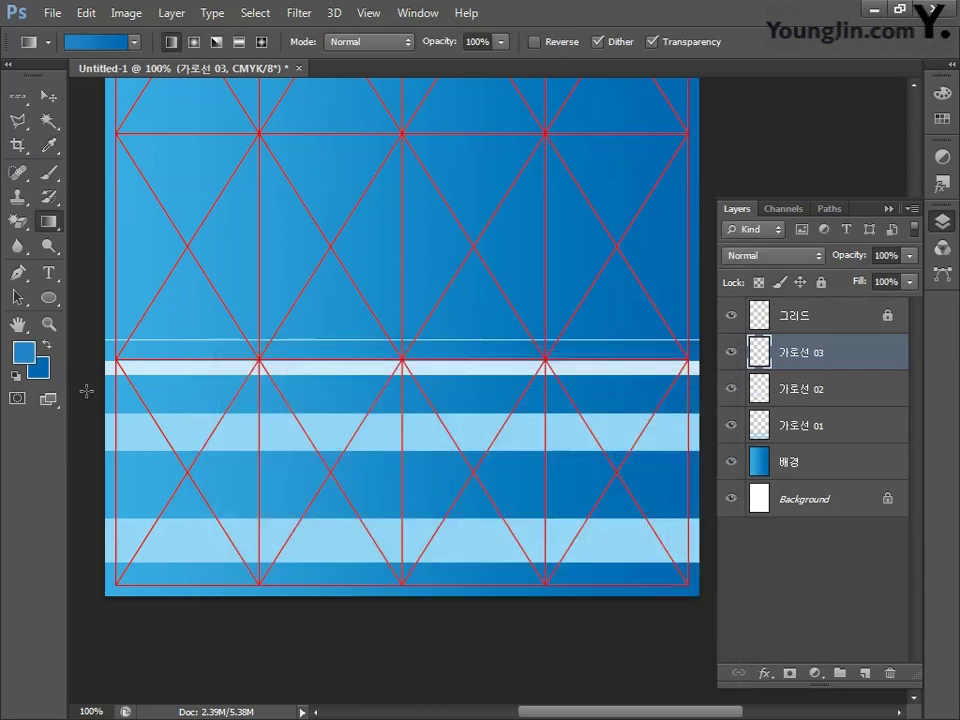
Set the background color to pale lavender blue, C 36, M 22, Y 0, K 0.
left_click(47, 375)
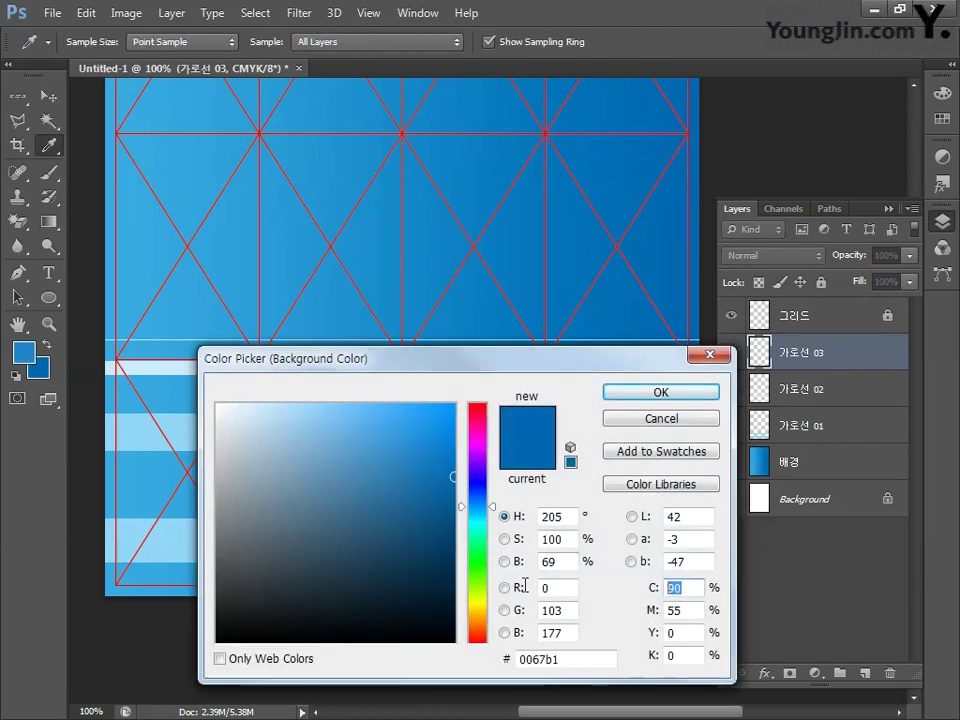
type("36")
key("Tab")
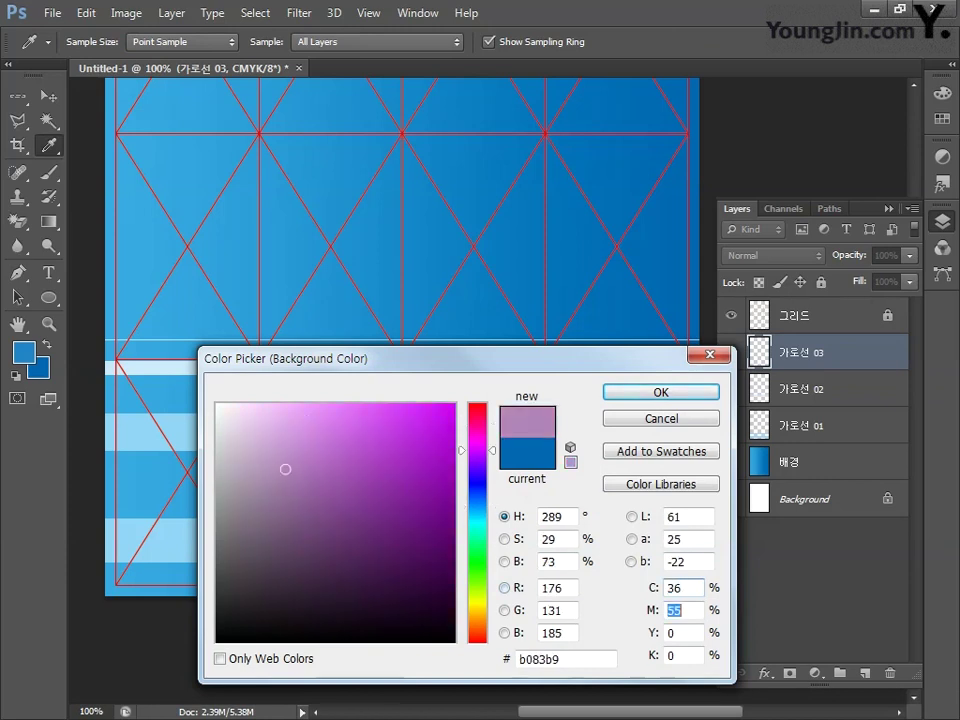
type("22")
key("Tab")
key("Tab")
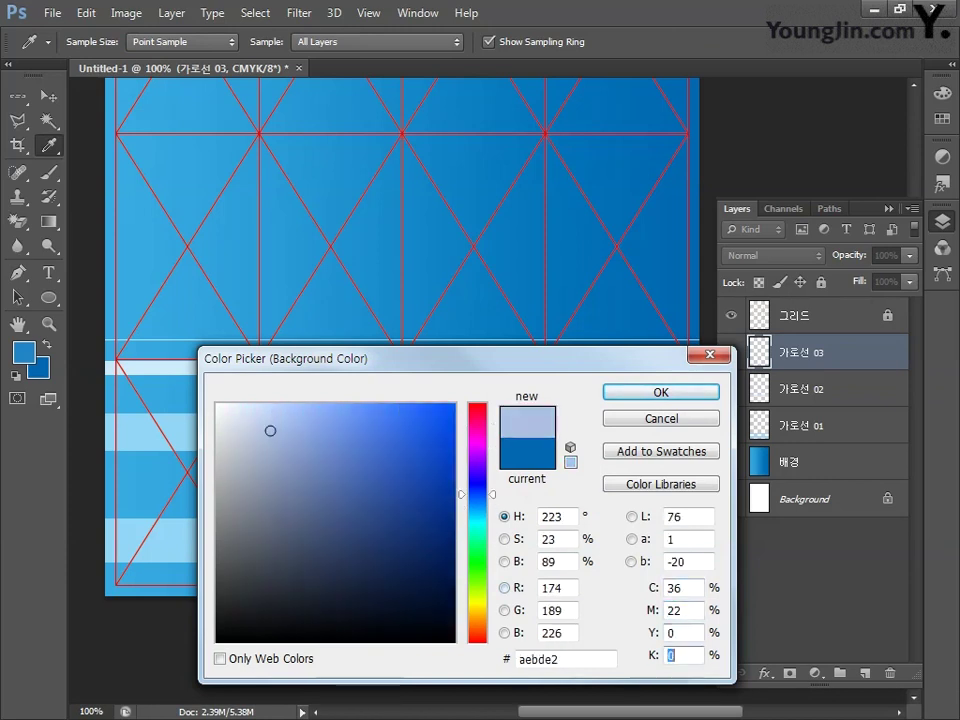
left_click(620, 388)
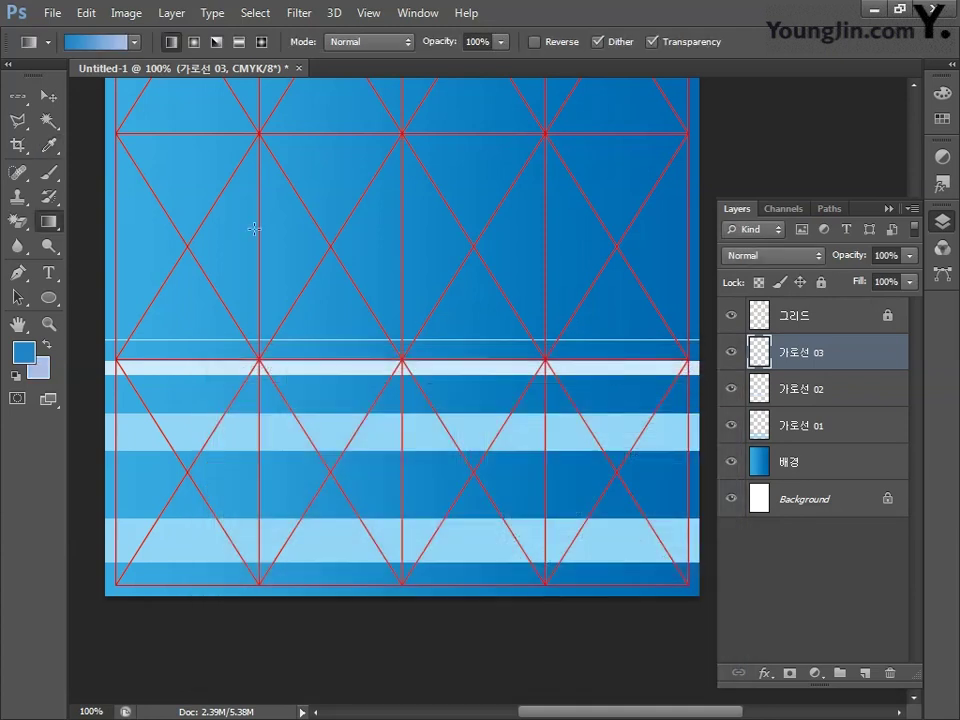
Select a full-width band at the grid's middle horizontal line and fill it with the blue-to-lavender linear gradient on 가로선 03.
left_click(18, 96)
left_click(84, 96)
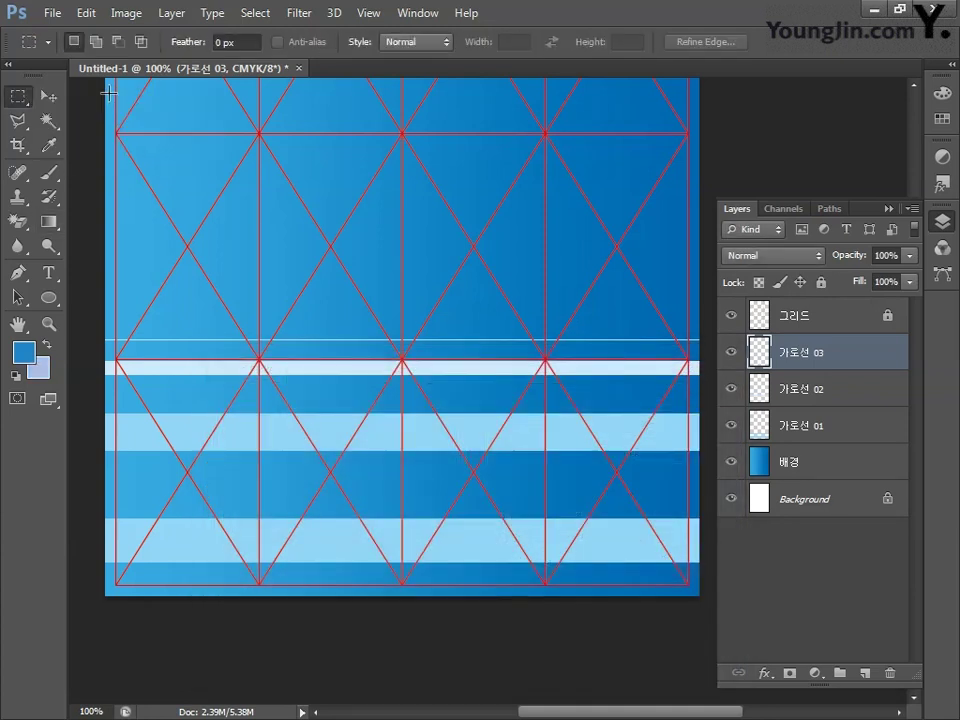
left_click_drag(256, 173, 254, 221)
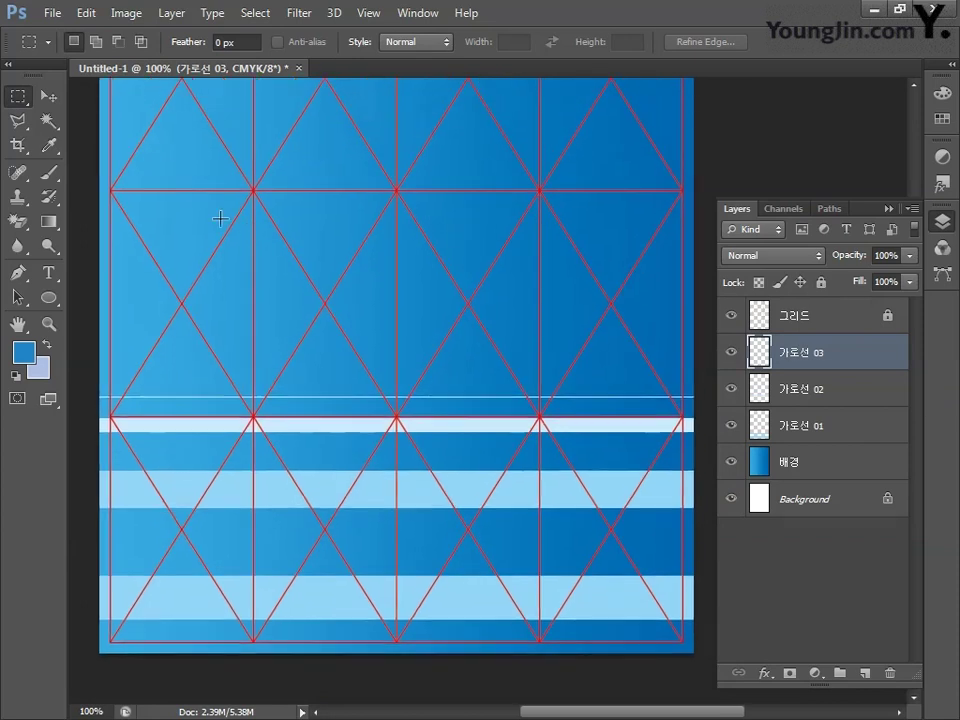
left_click_drag(92, 189, 723, 234)
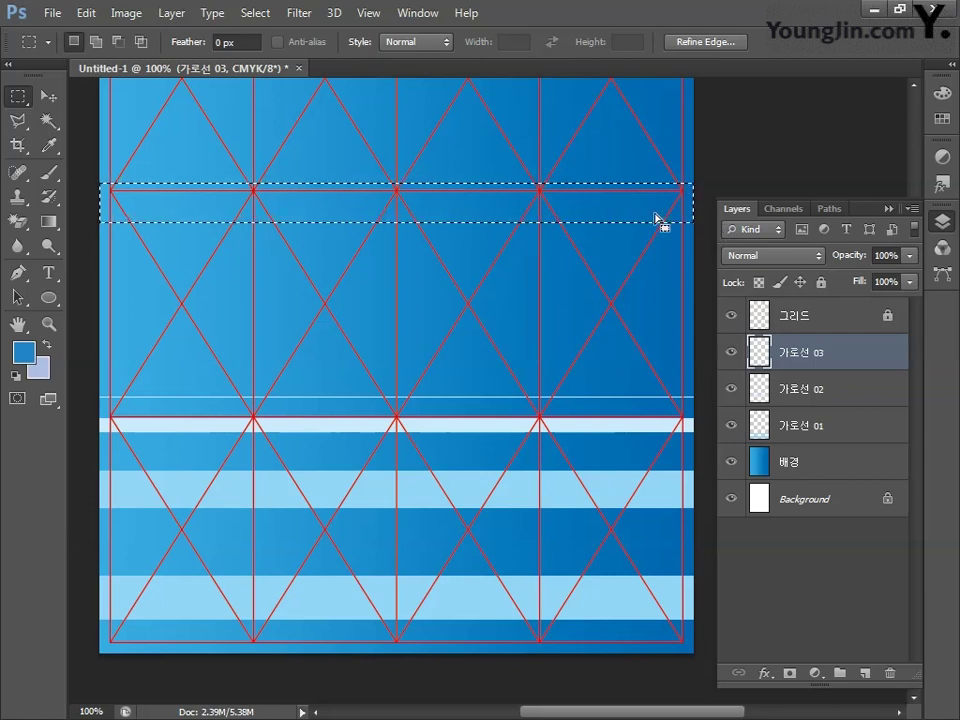
left_click(60, 223)
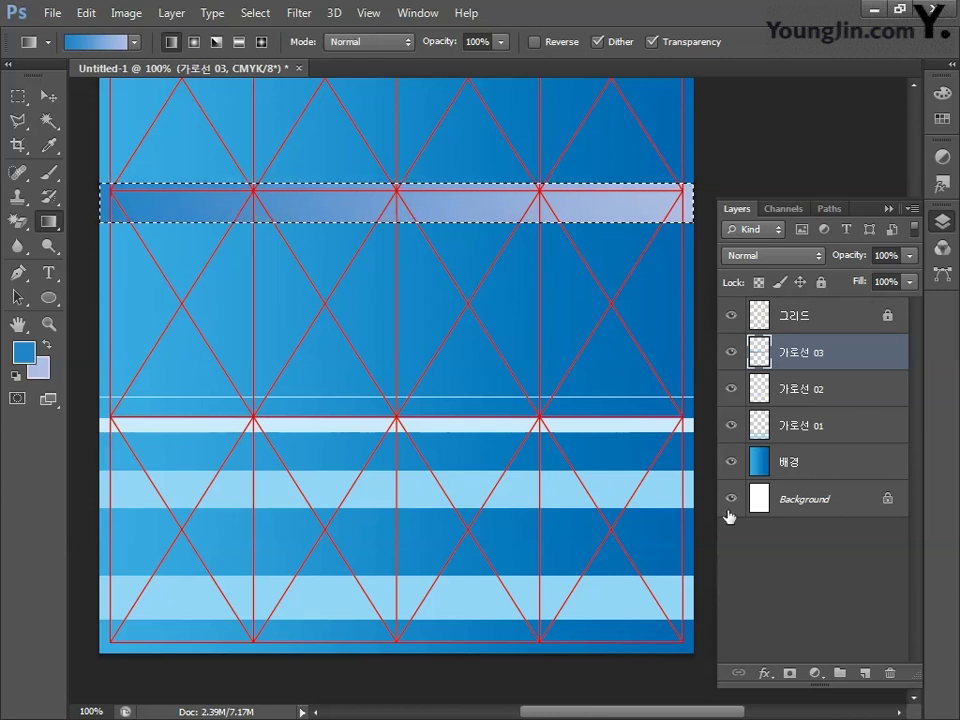
Add a new layer above 가로선 03 and name it 가로선 04.
left_click(865, 673)
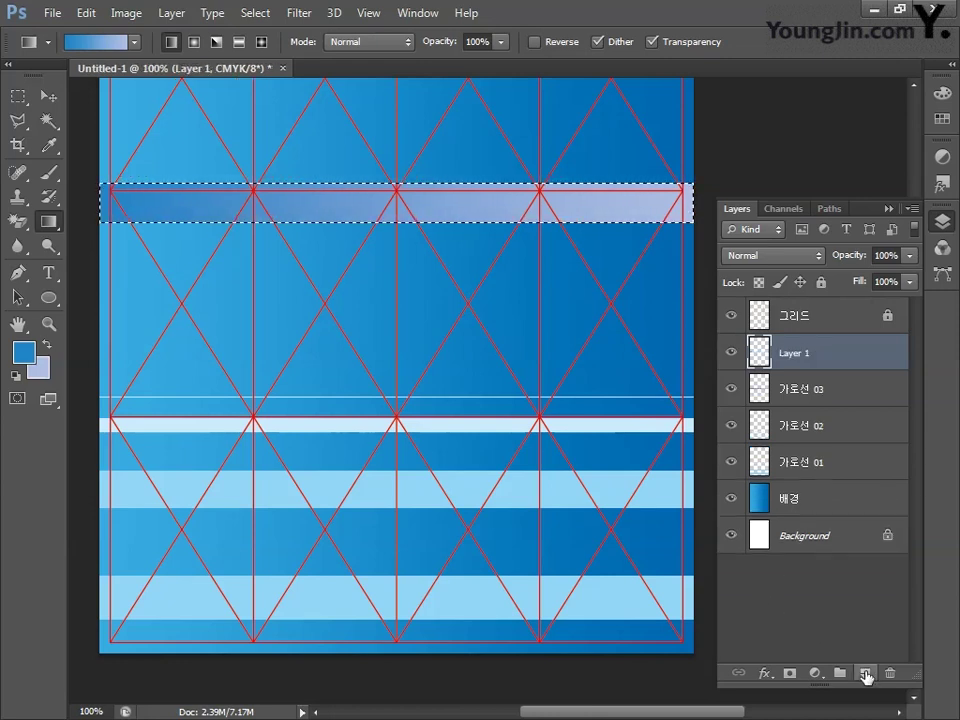
double_click(792, 355)
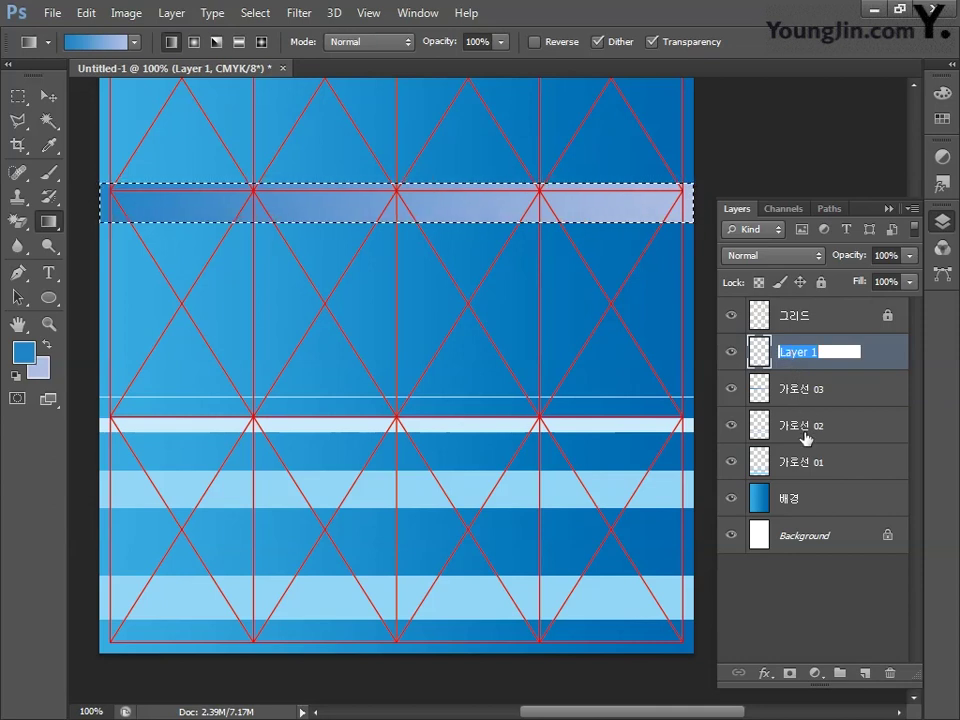
type("가로선 04")
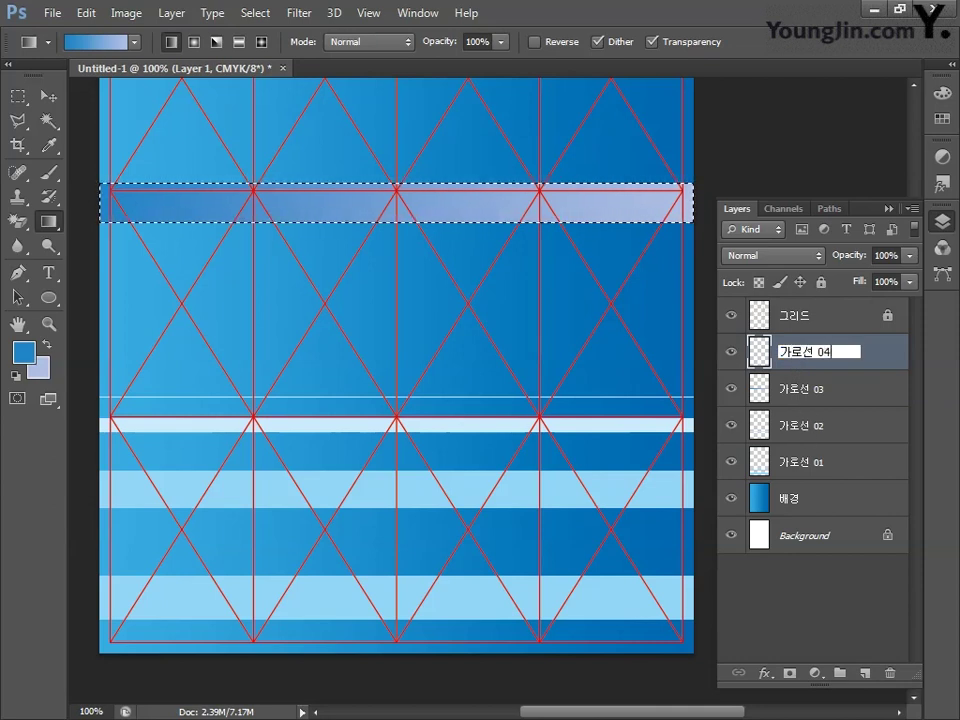
key("Return")
Replace the selection with a taller full-width rectangular band across the diagonal crossings of the grid row above the lavender gradient band.
left_click_drag(493, 332, 480, 452)
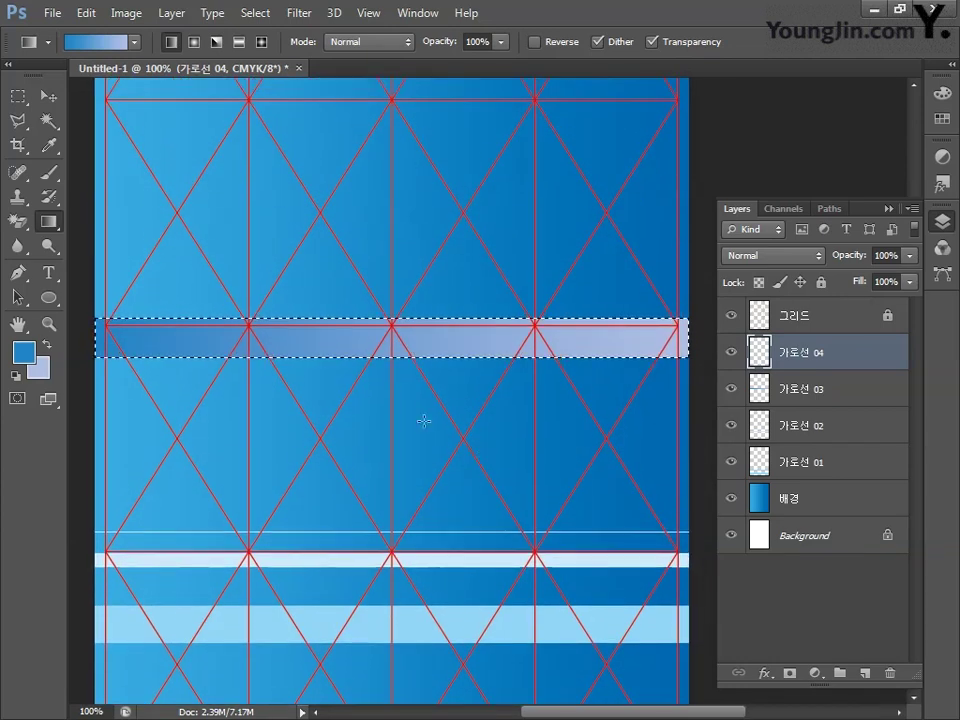
left_click(27, 102)
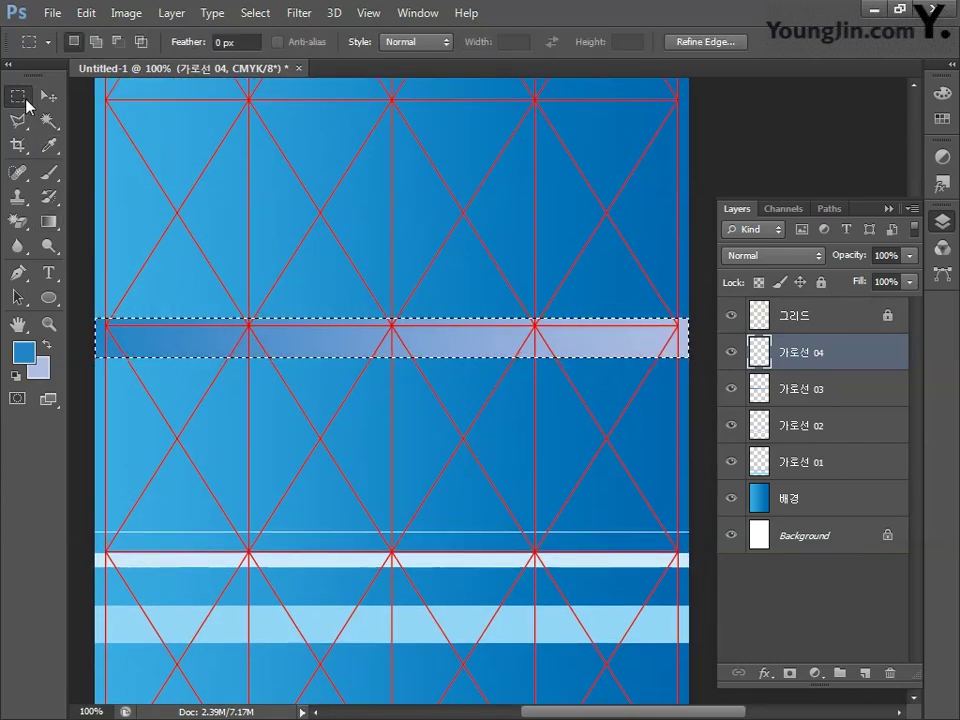
left_click_drag(82, 177, 725, 239)
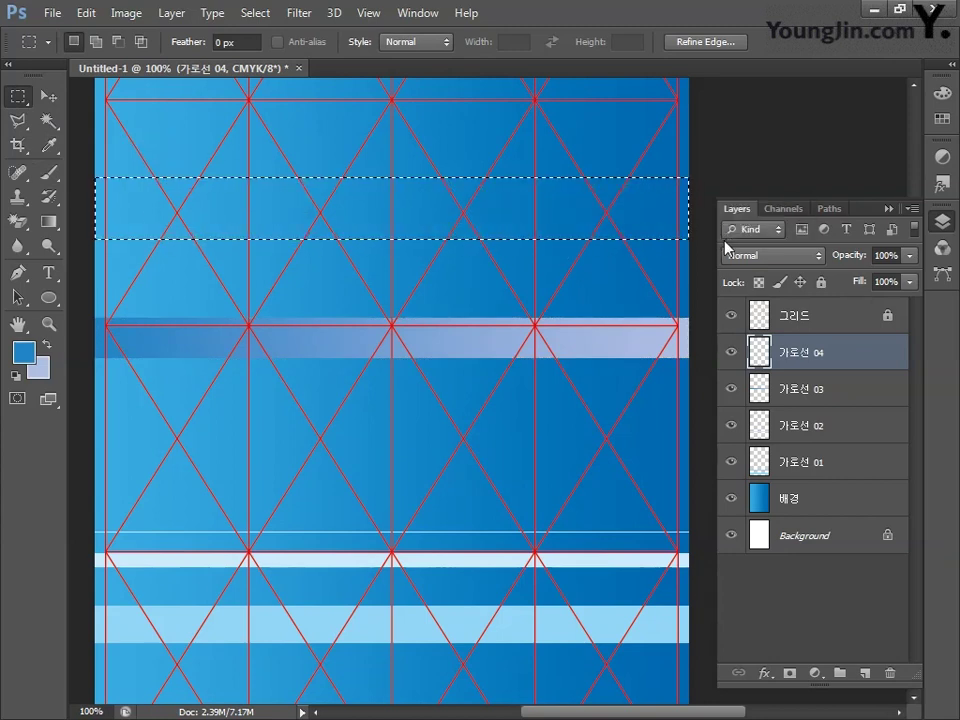
Set the foreground color to light gray, C 25, M 20, Y 20, K 0, and fill the selected band with it on 가로선 04.
left_click(23, 351)
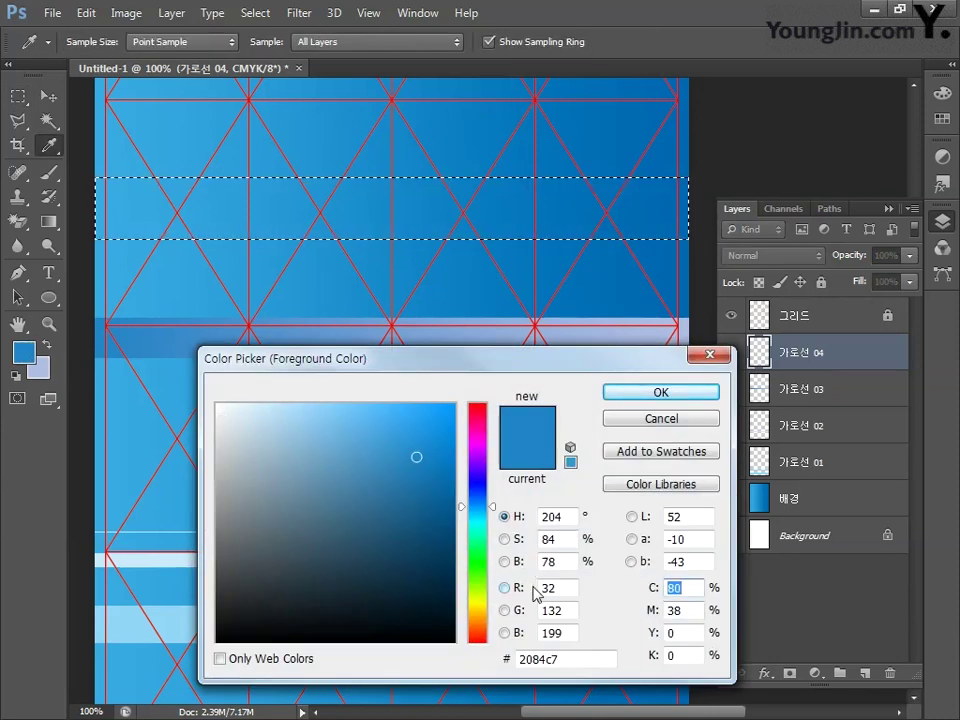
type("25")
key("Tab")
type("20")
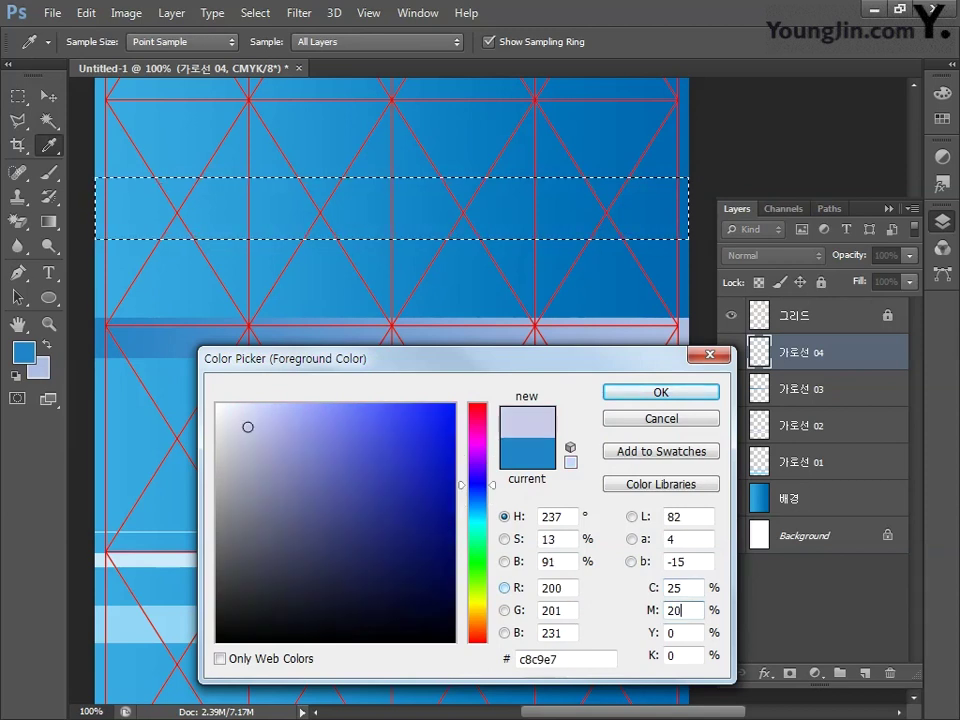
key("Tab")
type("20")
key("Tab")
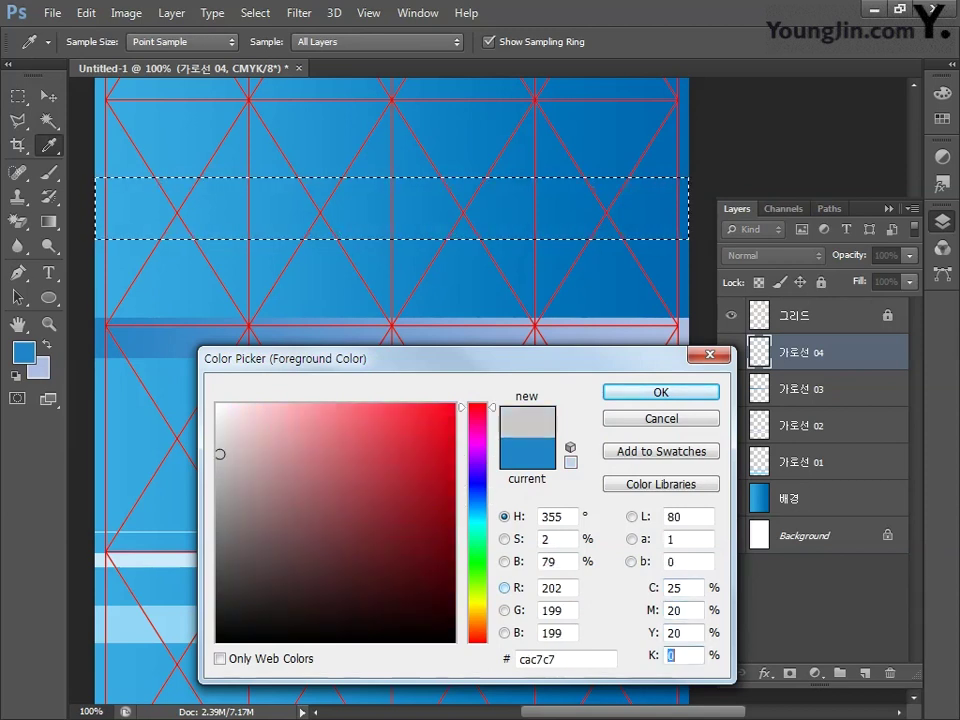
left_click(650, 394)
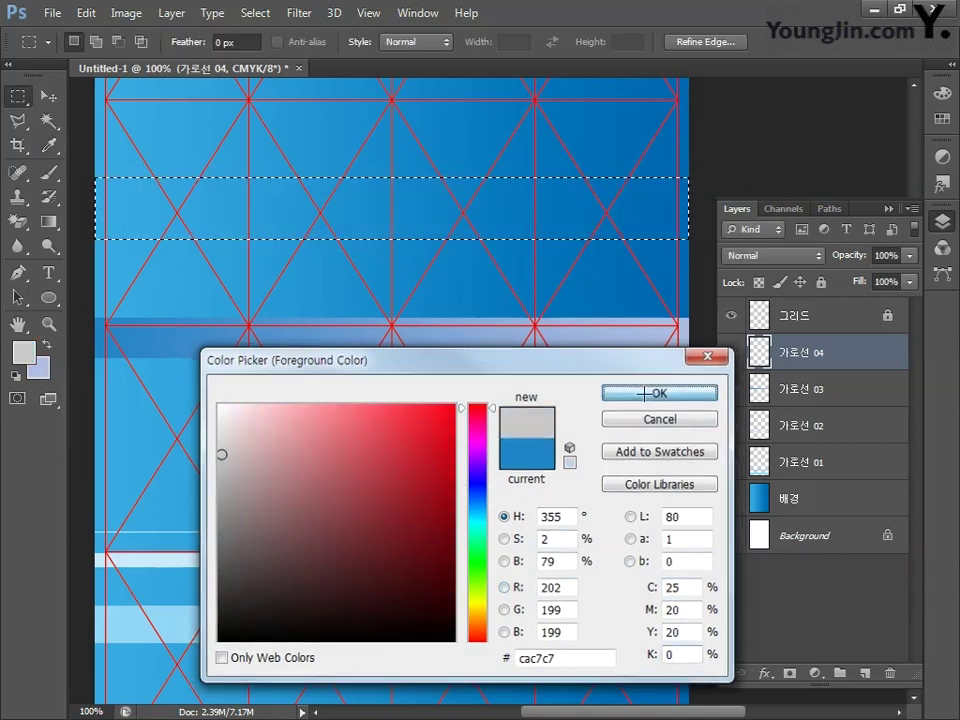
key("alt+BackSpace")
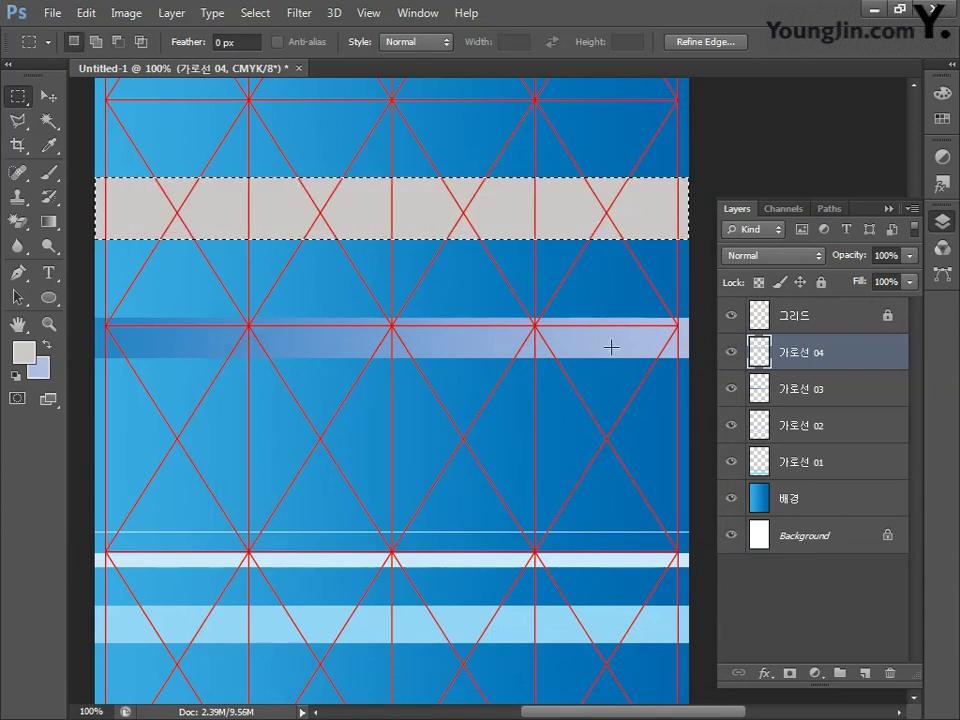
Deselect the gray band, fit the whole canvas in view, and hide the 그리드 layer.
left_click(48, 324)
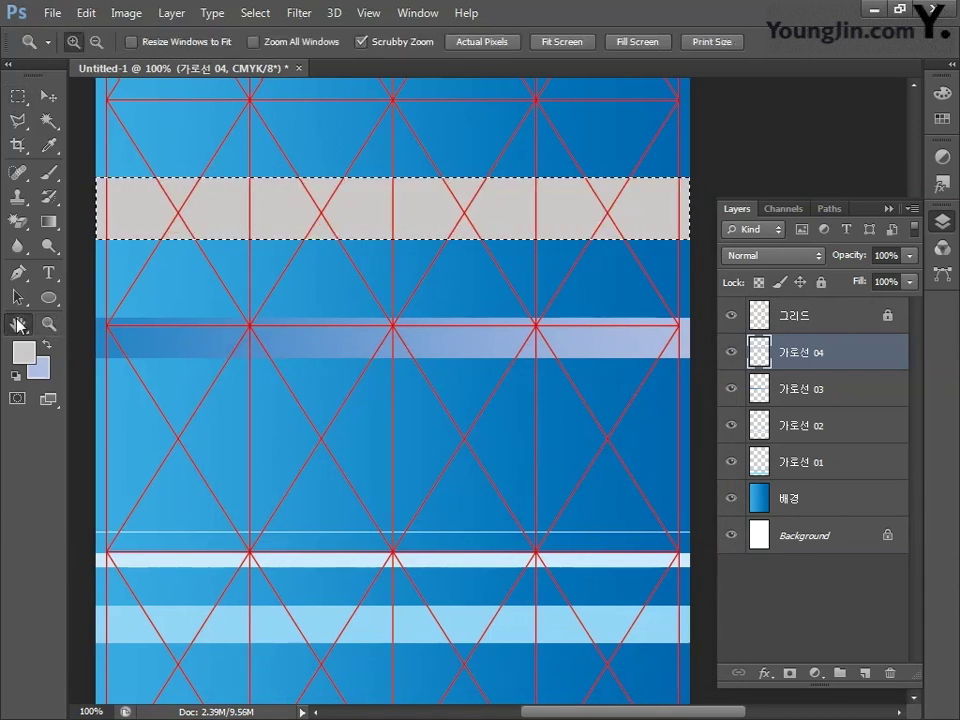
double_click(18, 324)
left_click(48, 97)
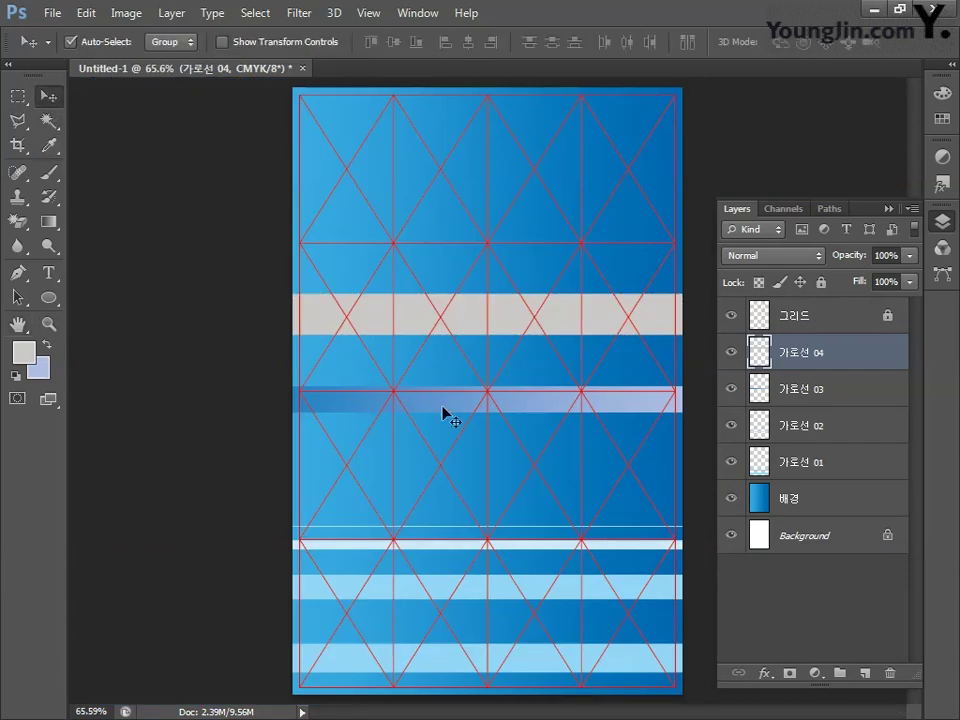
left_click(731, 315)
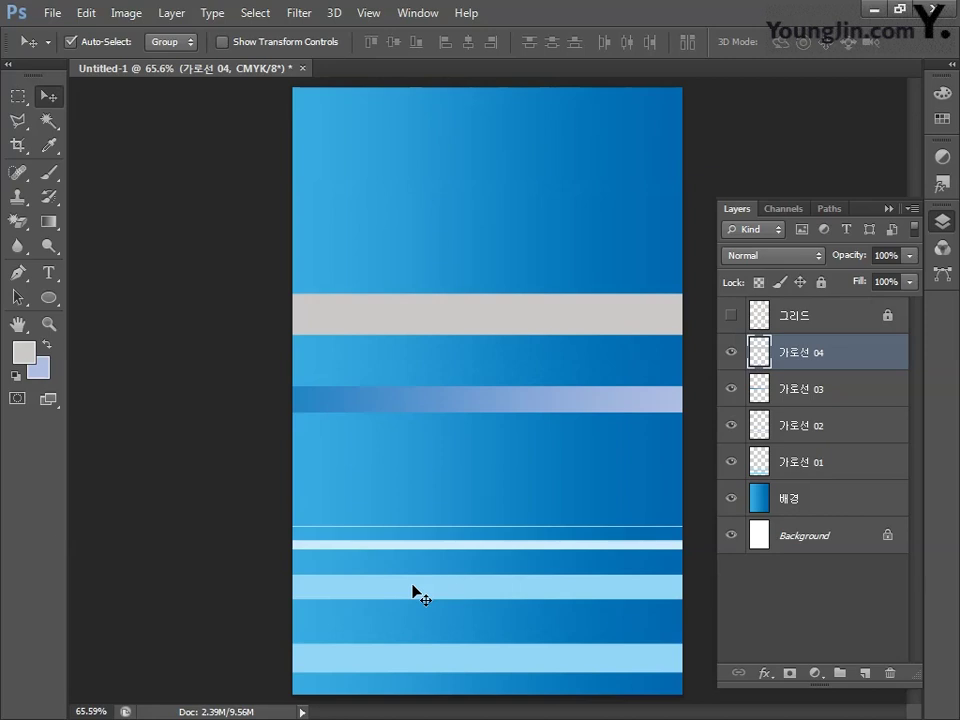
Make 배경 the active layer and open the image 개막식 from the 제공소스 folder.
left_click(50, 13)
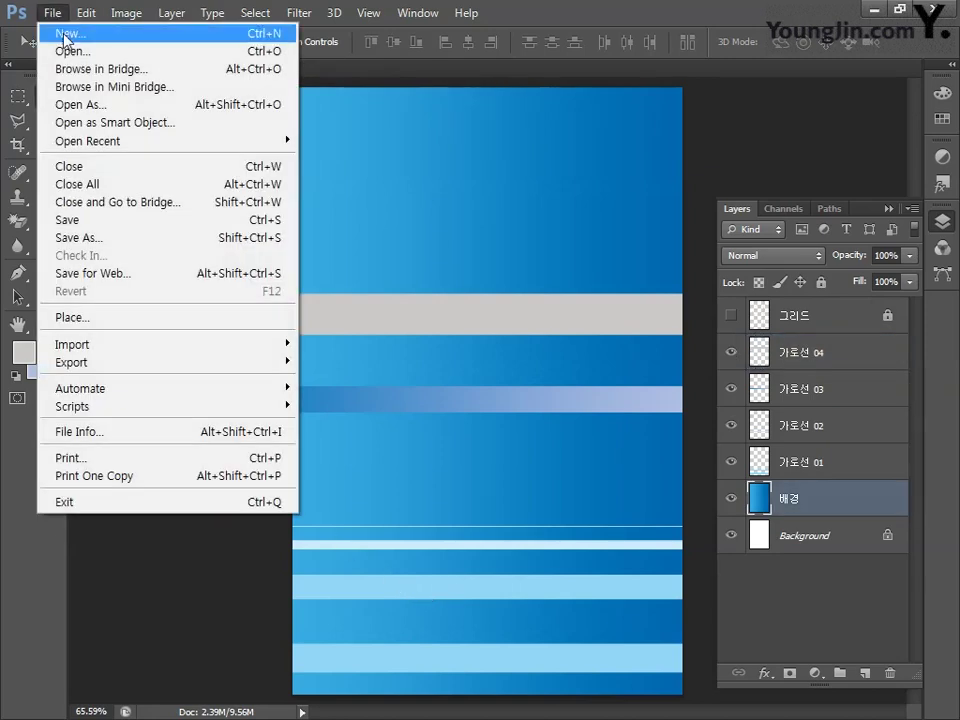
left_click(70, 52)
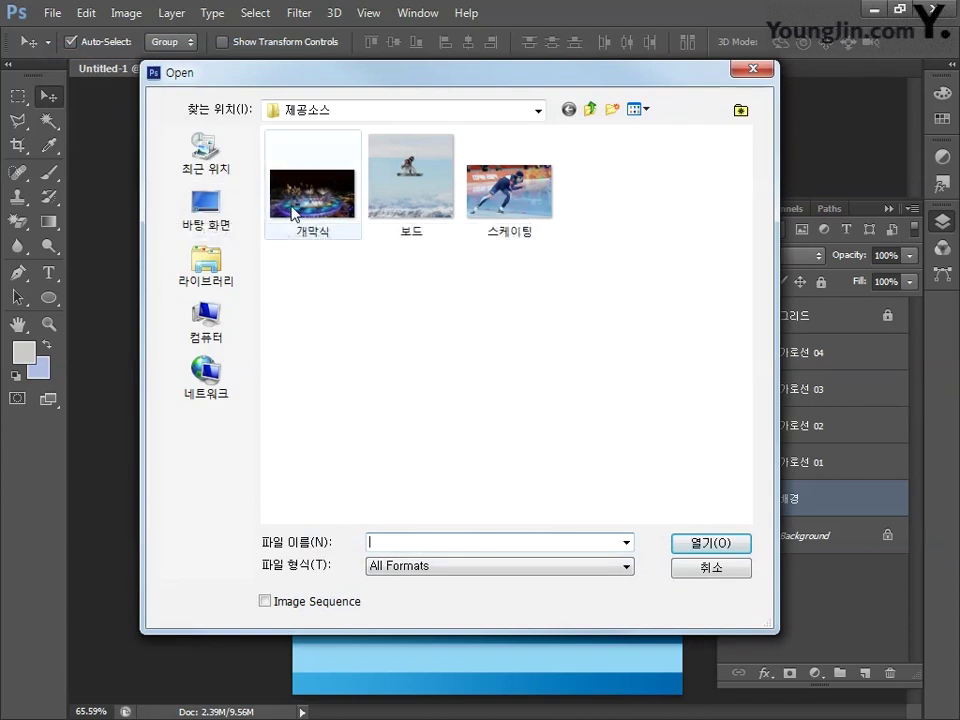
left_click(293, 234)
left_click(703, 548)
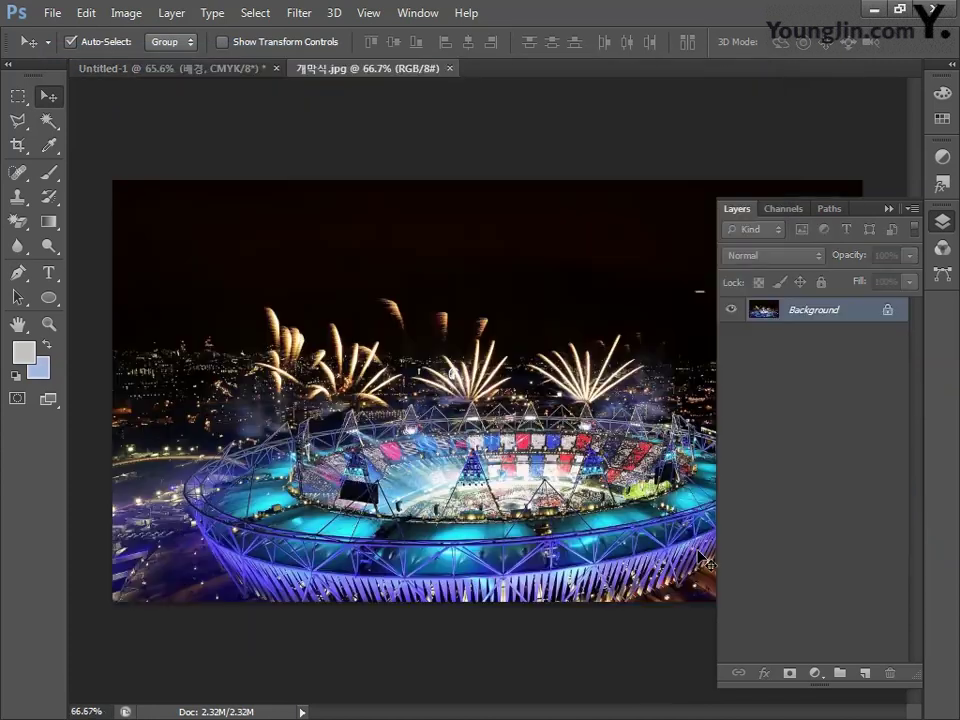
Copy the entire stadium image and paste it above the 배경 layer in Untitled-1.
key("ctrl+a")
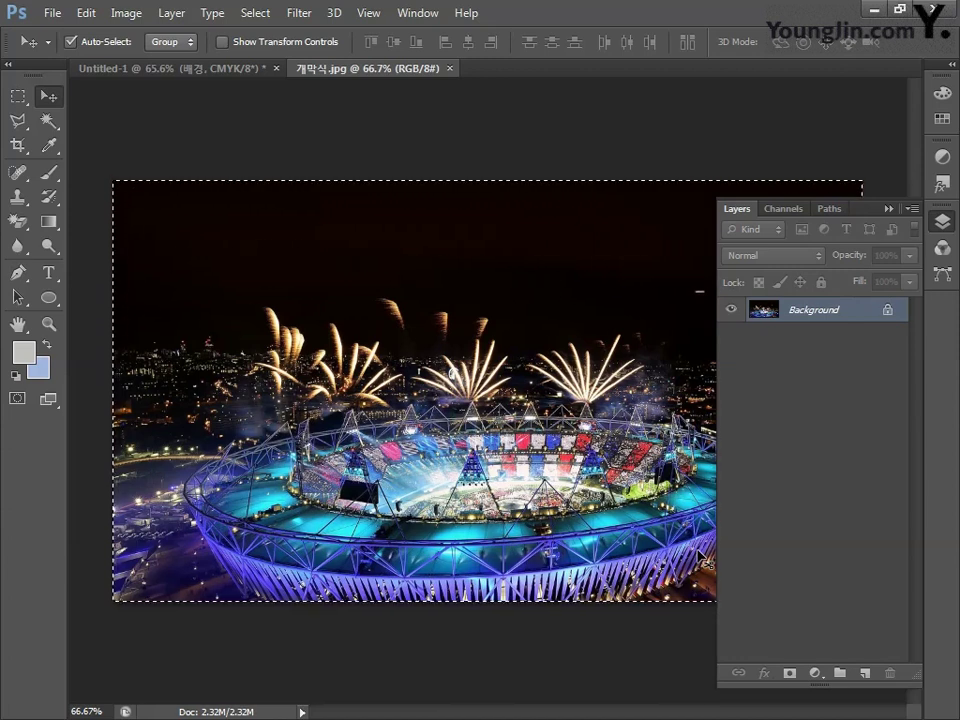
left_click(166, 72)
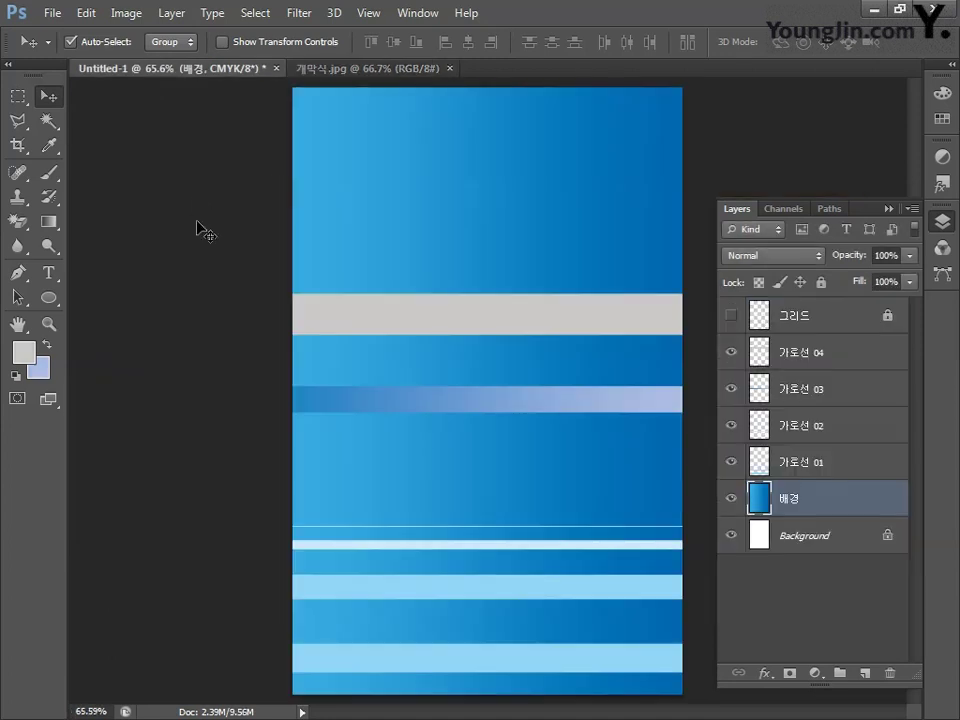
key("ctrl+v")
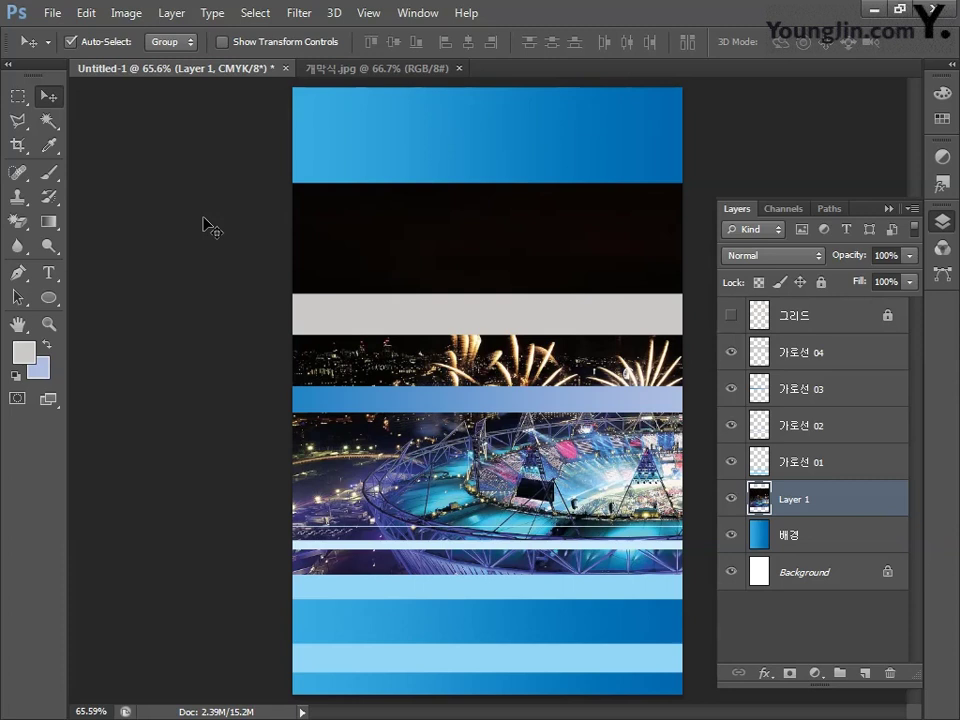
Free-transform the pasted stadium image to about 67% and move it up so its lower edge meets the gray band's lower edge.
key("ctrl+t")
left_click_drag(292, 186, 296, 186)
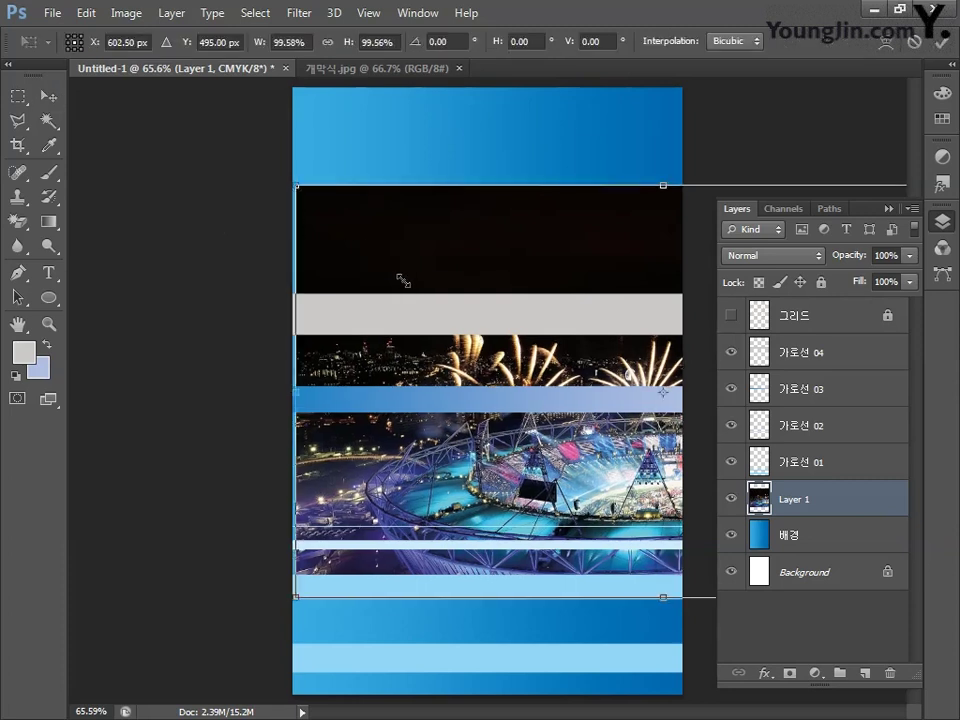
left_click_drag(403, 281, 324, 156)
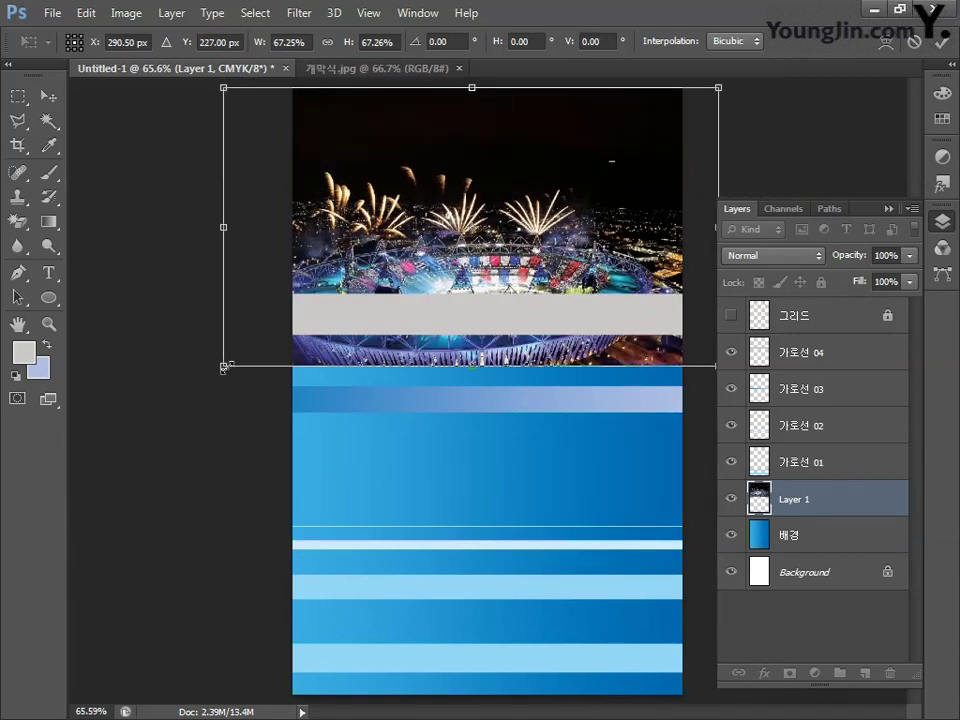
left_click_drag(434, 200, 417, 160)
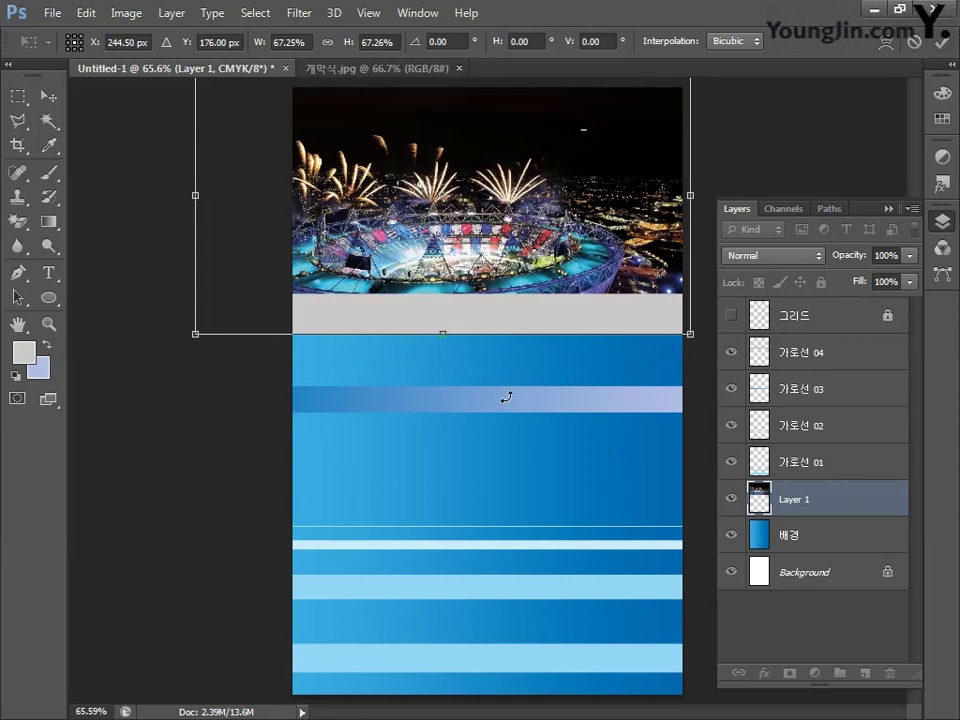
Enlarge the stadium image to about 100%, positioned so the stadium fills the area above the gray band, and apply the transform.
key("ctrl+minus")
left_click_drag(265, 137, 167, 81)
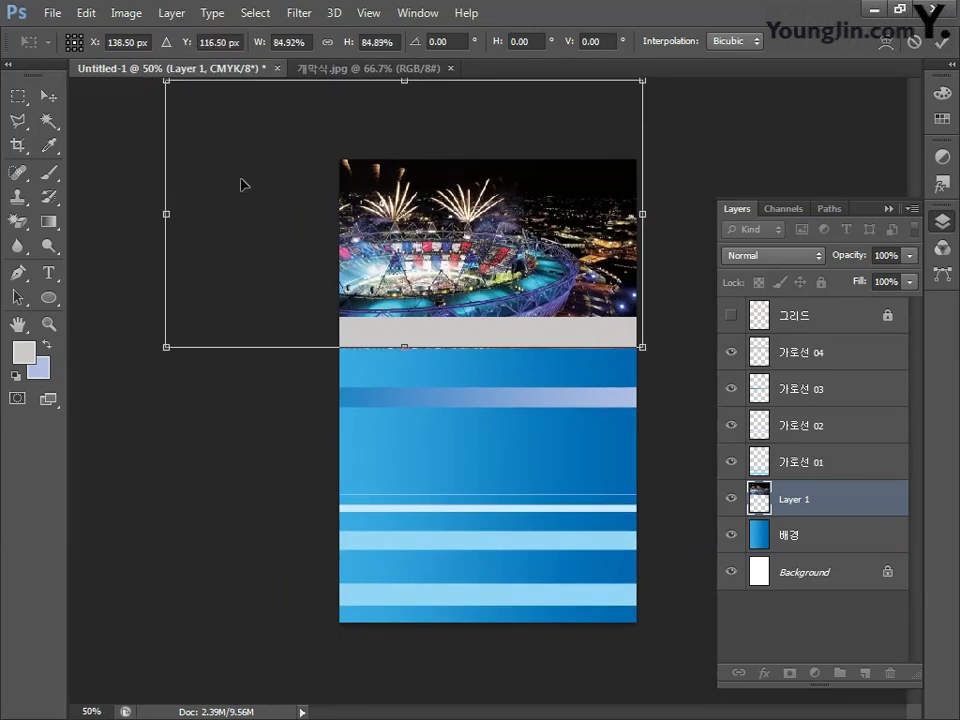
left_click_drag(244, 184, 279, 204)
left_click_drag(209, 80, 193, 71)
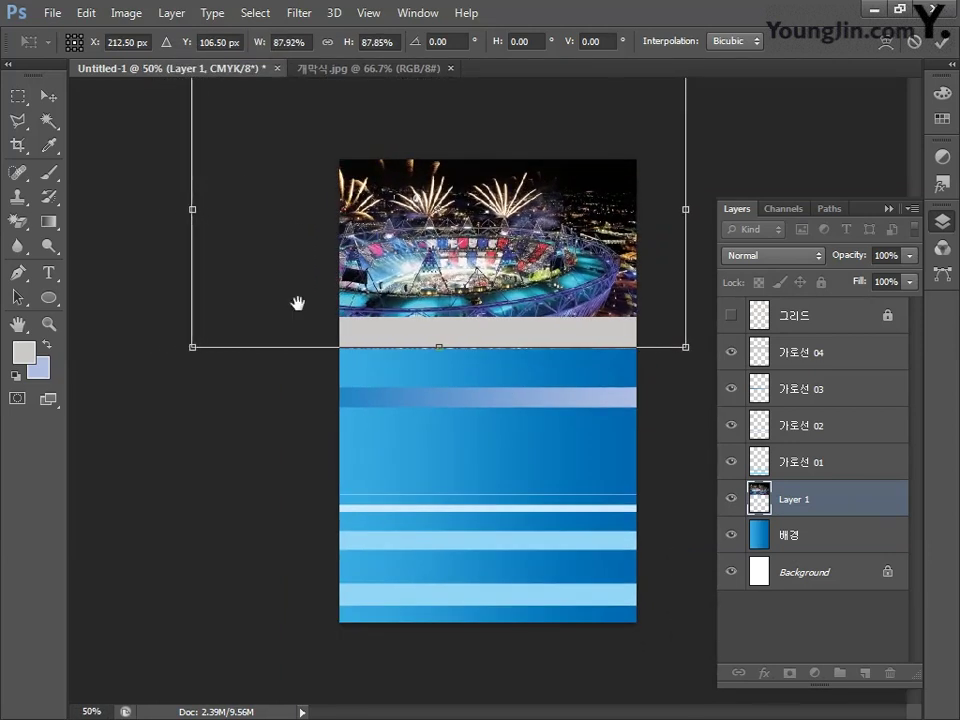
key("ctrl+minus")
left_click_drag(290, 177, 237, 162)
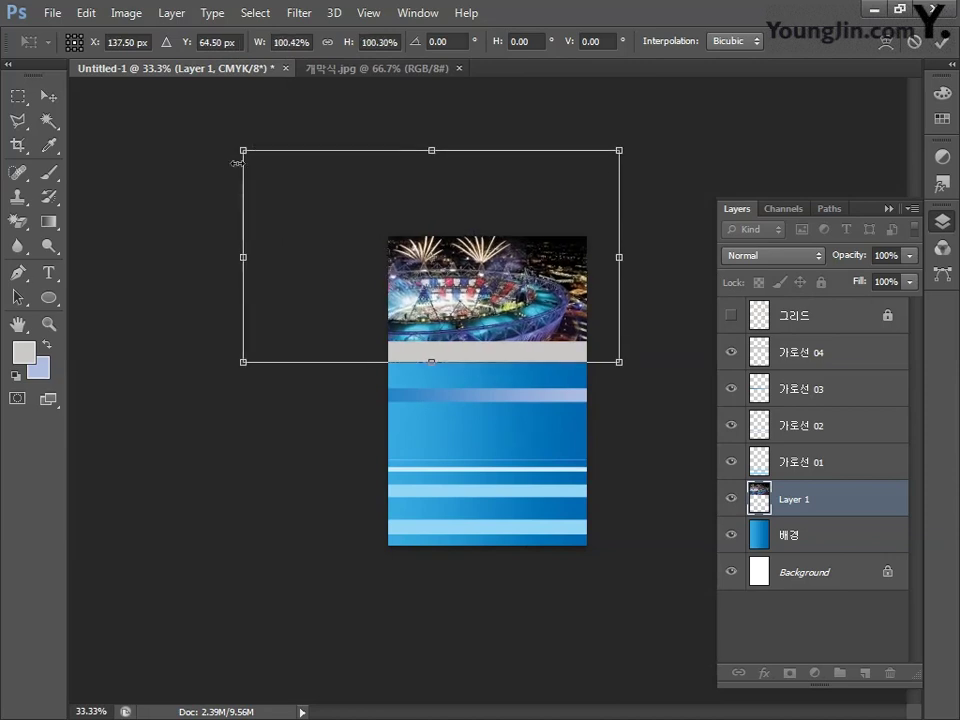
key("Return")
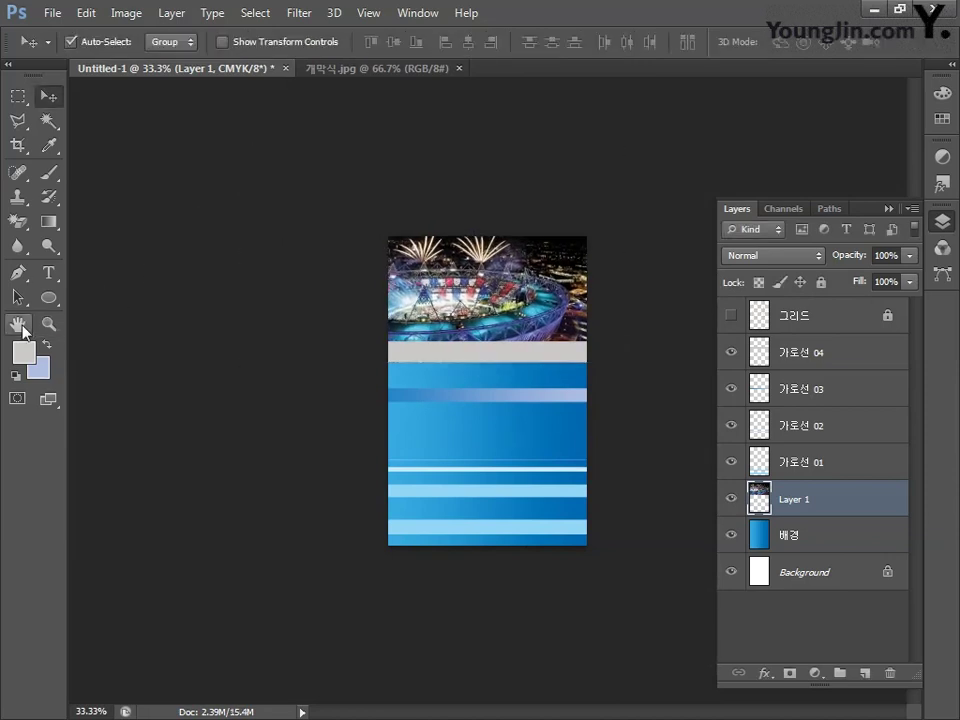
double_click(18, 324)
Rename the stadium image layer 개막식 배경 and move it directly below 가로선 04.
double_click(793, 499)
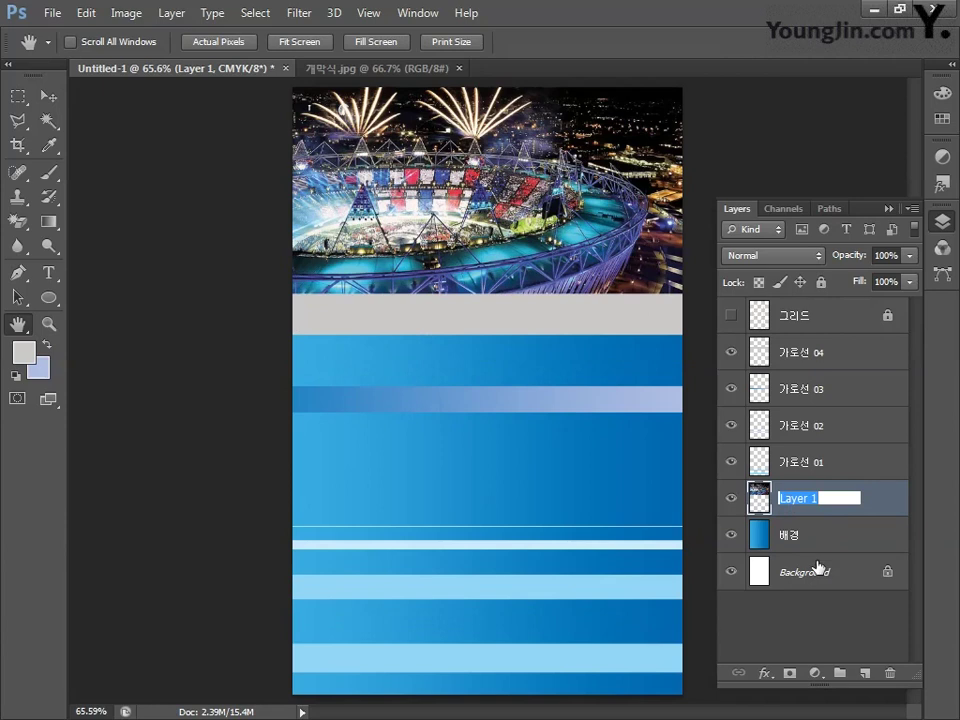
type("개막식 배경")
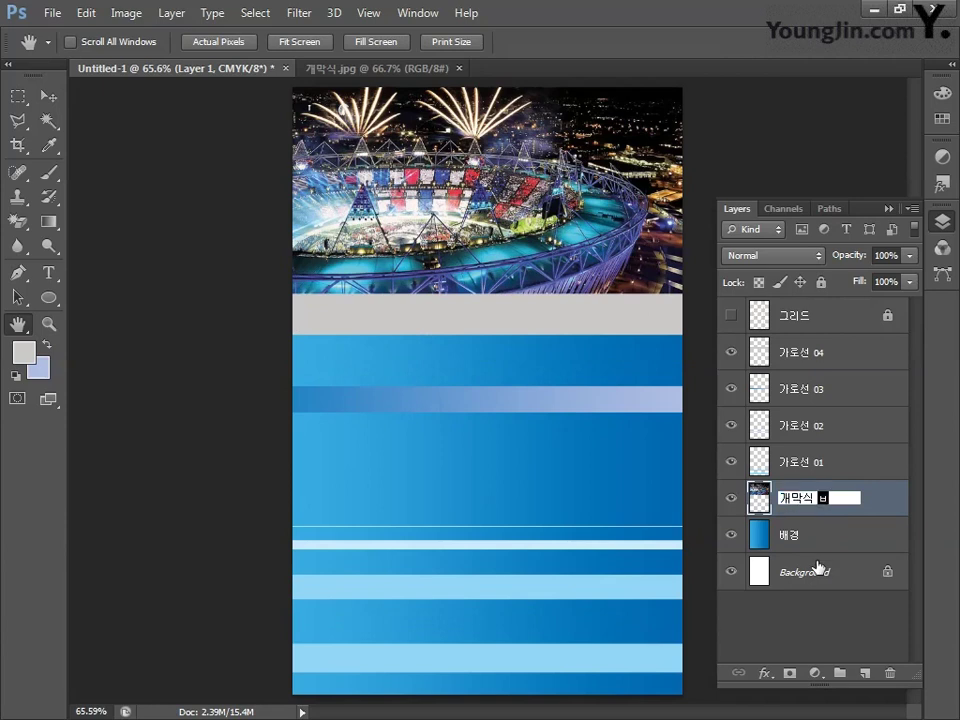
key("Return")
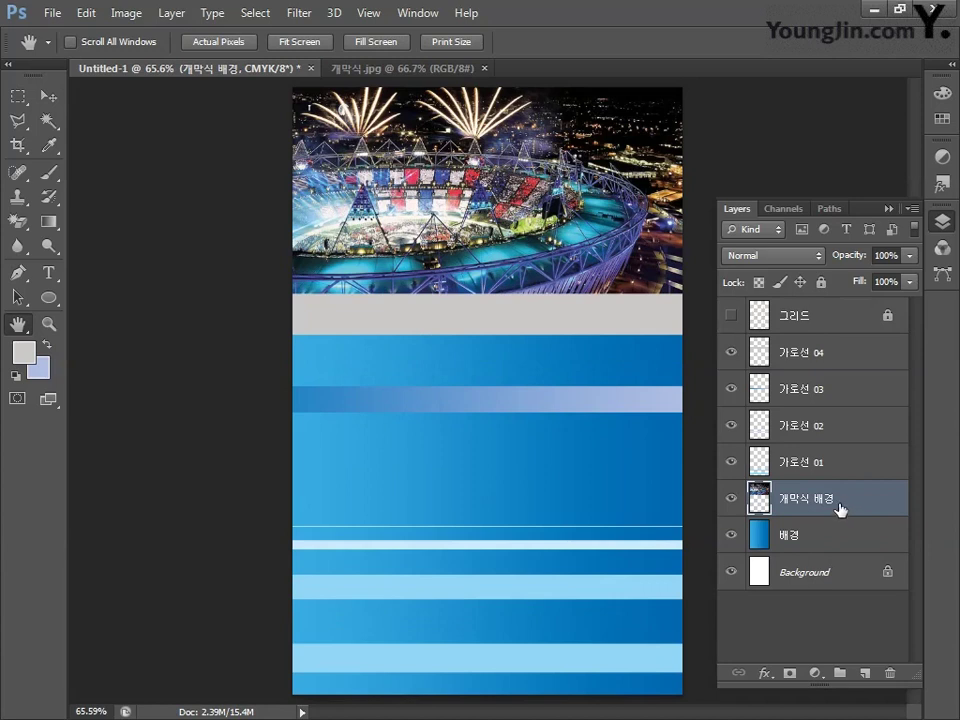
left_click_drag(838, 510, 835, 378)
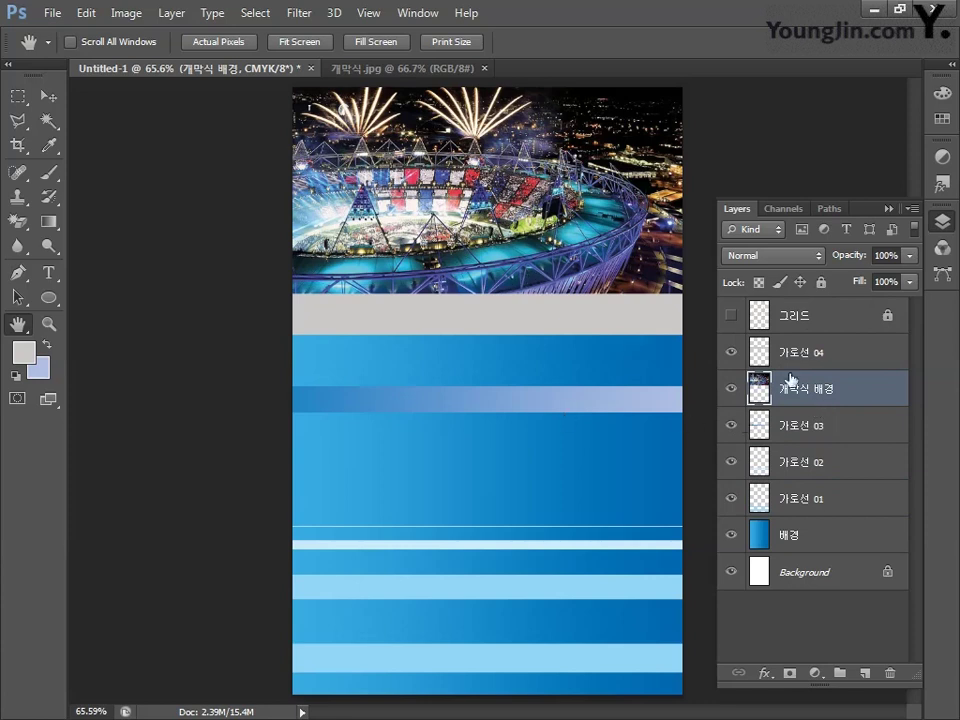
Check how far the stadium image extends behind the 가로선 04 band, and trim its lower edge there using a full-width rectangular selection.
left_click(733, 352)
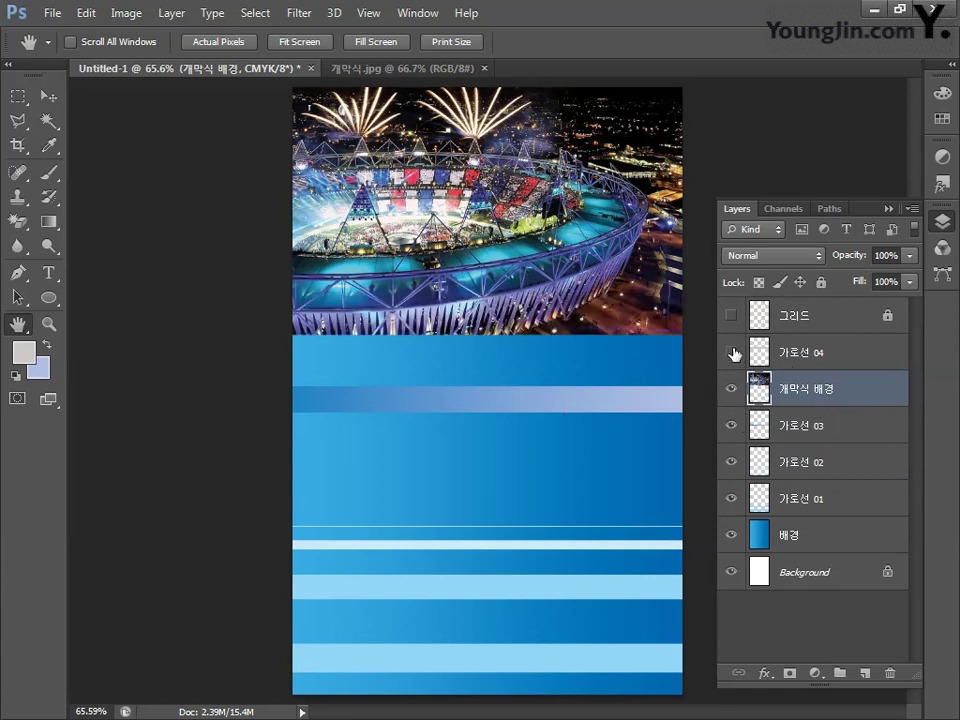
left_click(733, 352)
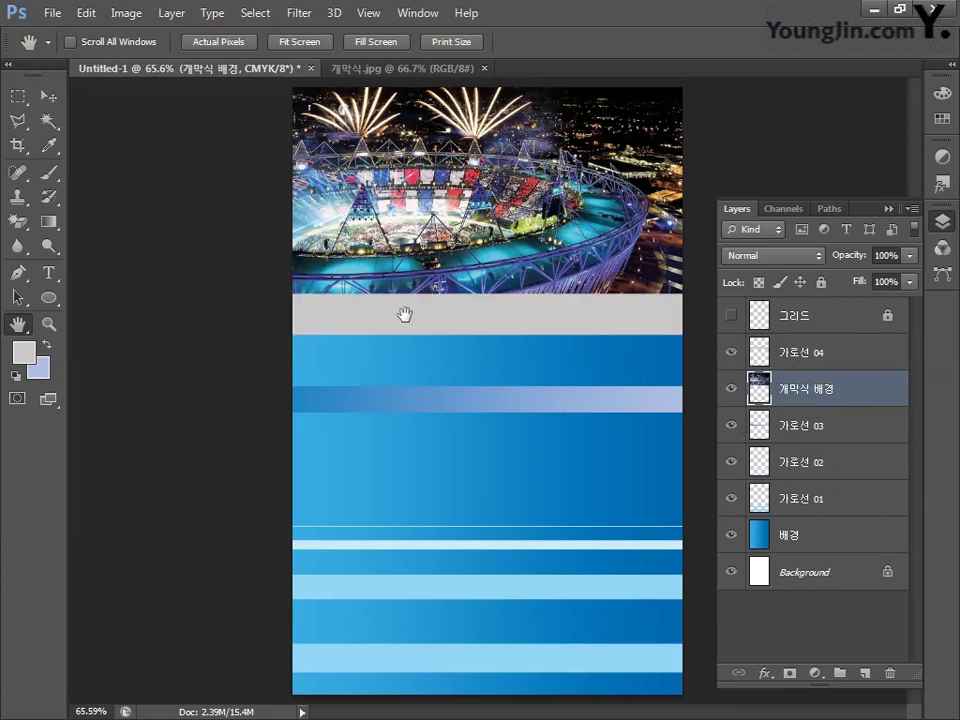
left_click(18, 96)
left_click_drag(688, 350, 250, 315)
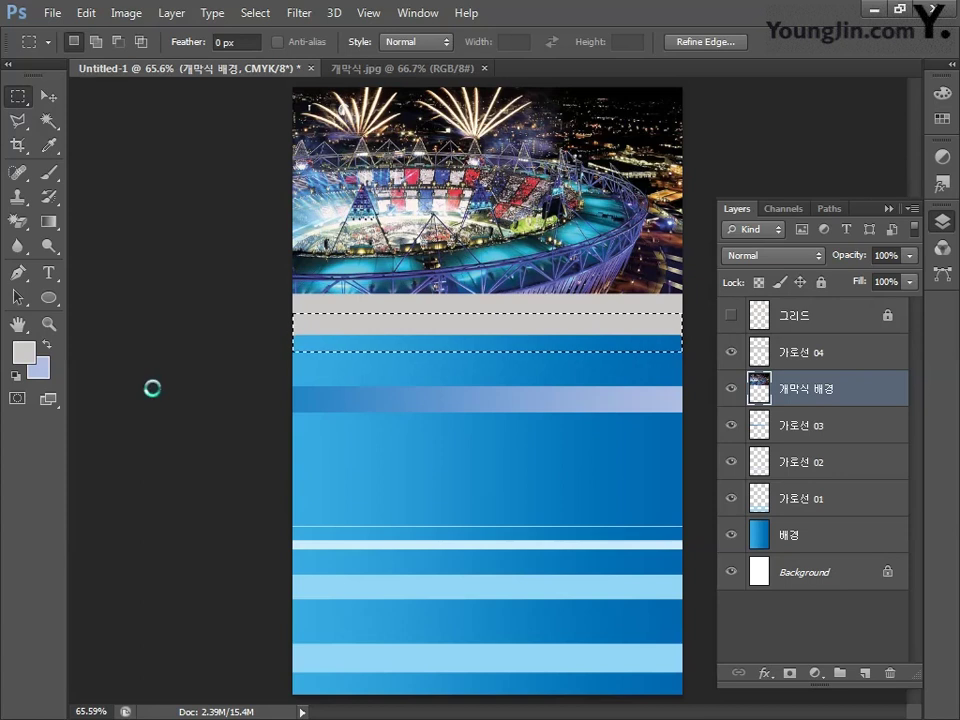
left_click(153, 388)
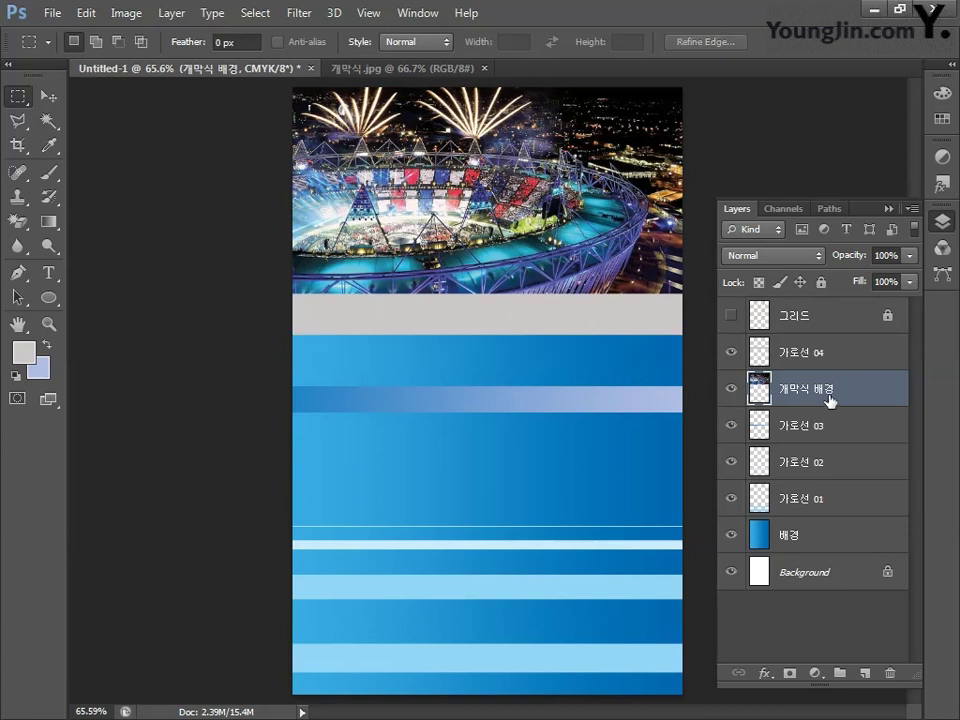
Desaturate the 개막식 배경 layer so the stadium photo loses its color.
left_click(125, 14)
mouse_move(130, 62)
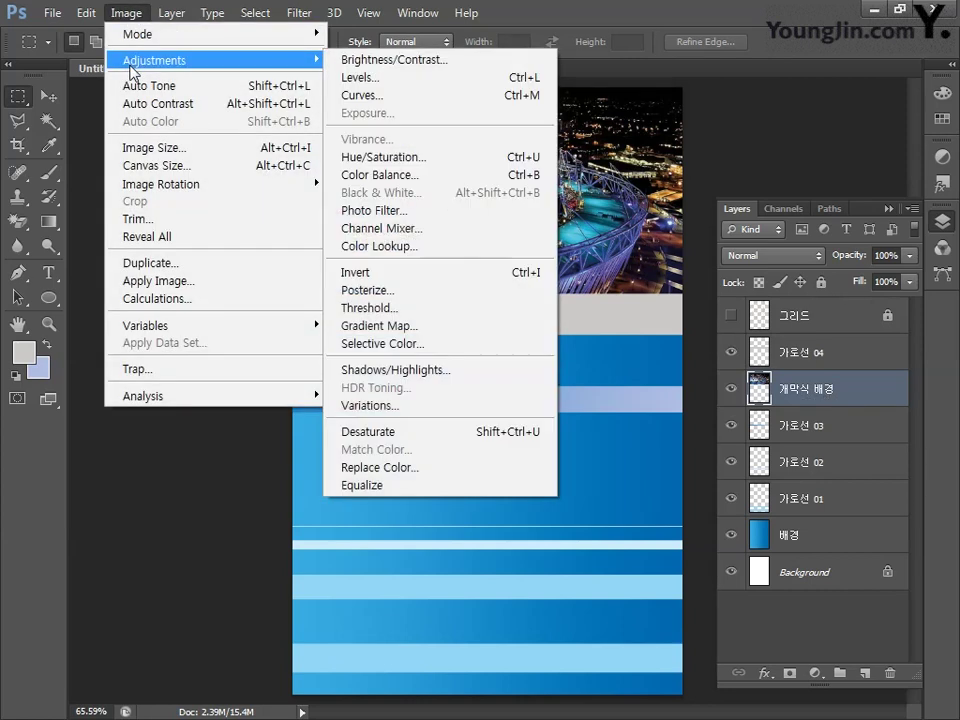
left_click(417, 432)
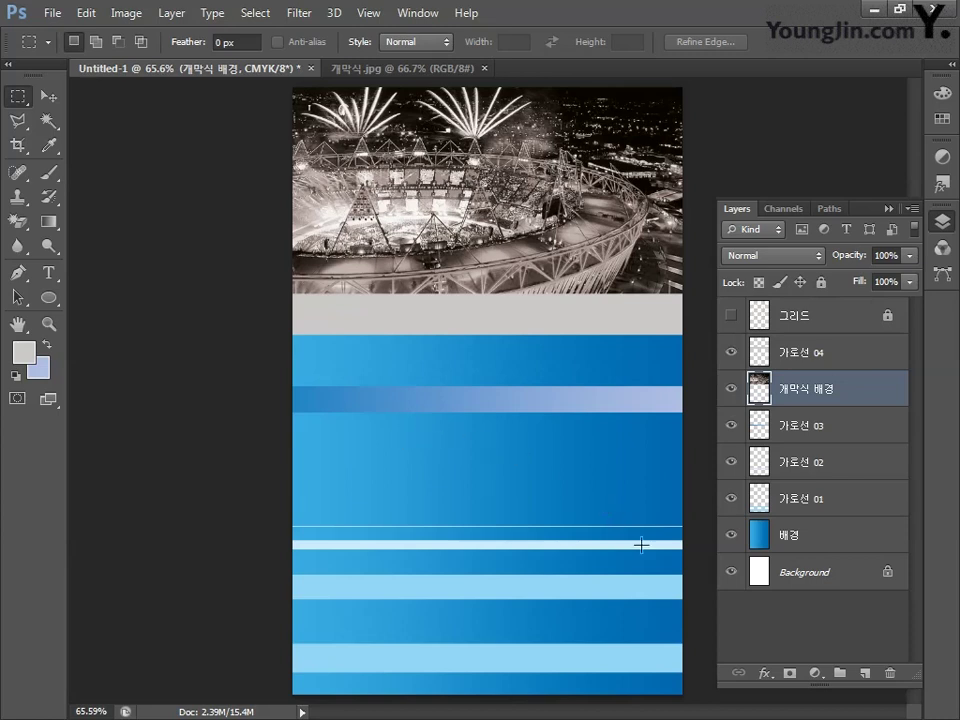
Add a layer mask to 개막식 배경 and fade out the photo's right side with a horizontal black-to-white linear gradient.
left_click(790, 674)
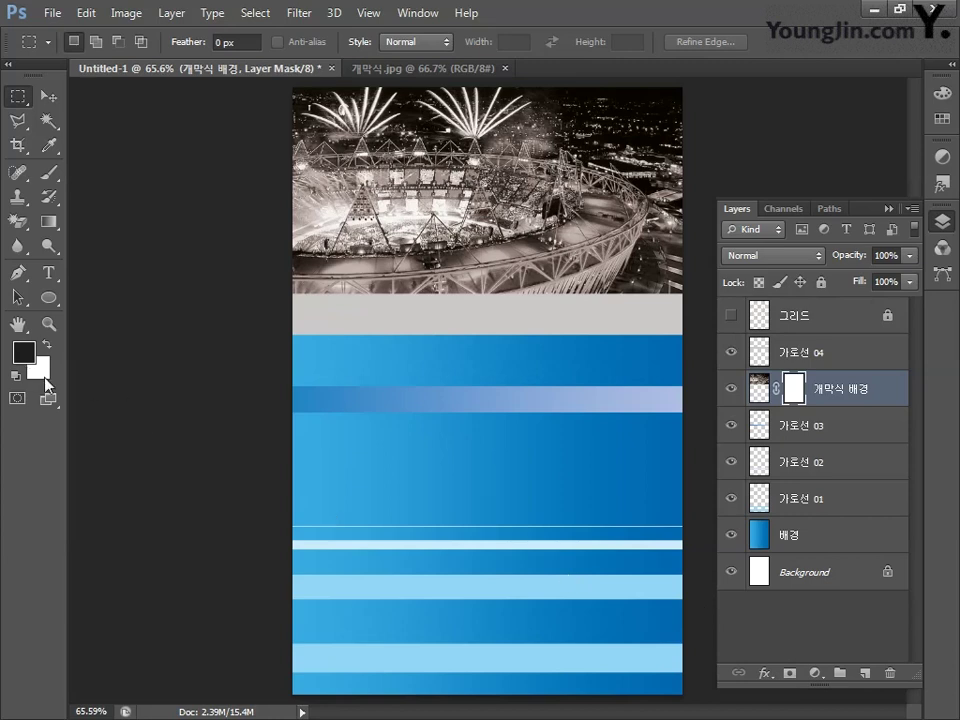
left_click(50, 229)
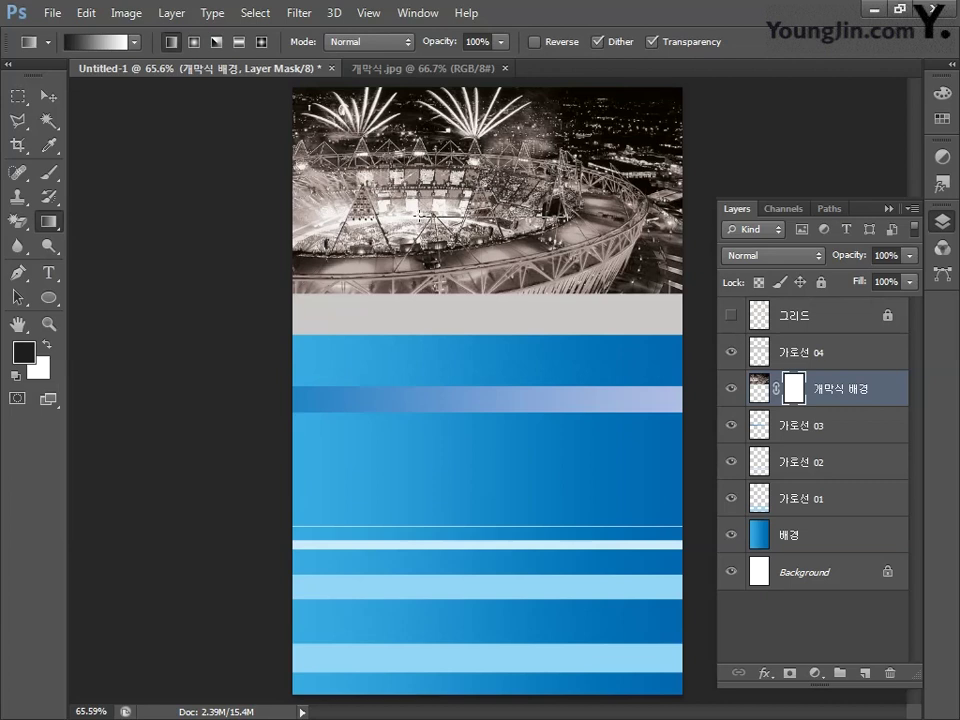
left_click_drag(590, 215, 418, 215)
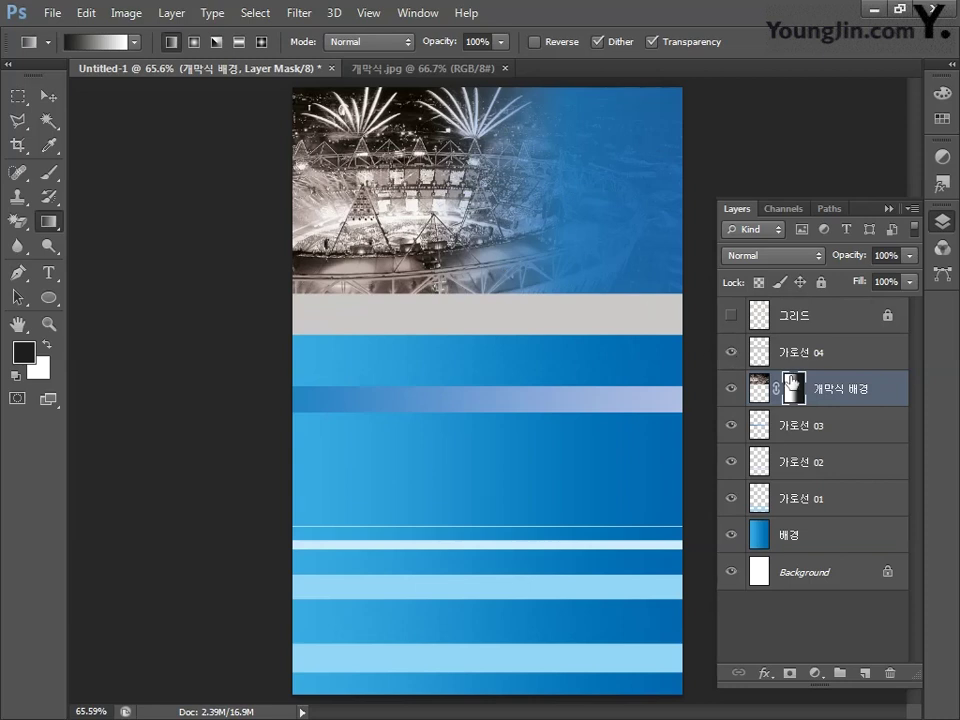
Set the 개막식 배경 layer's blending mode to Hard Light and its opacity to 50%.
left_click(785, 258)
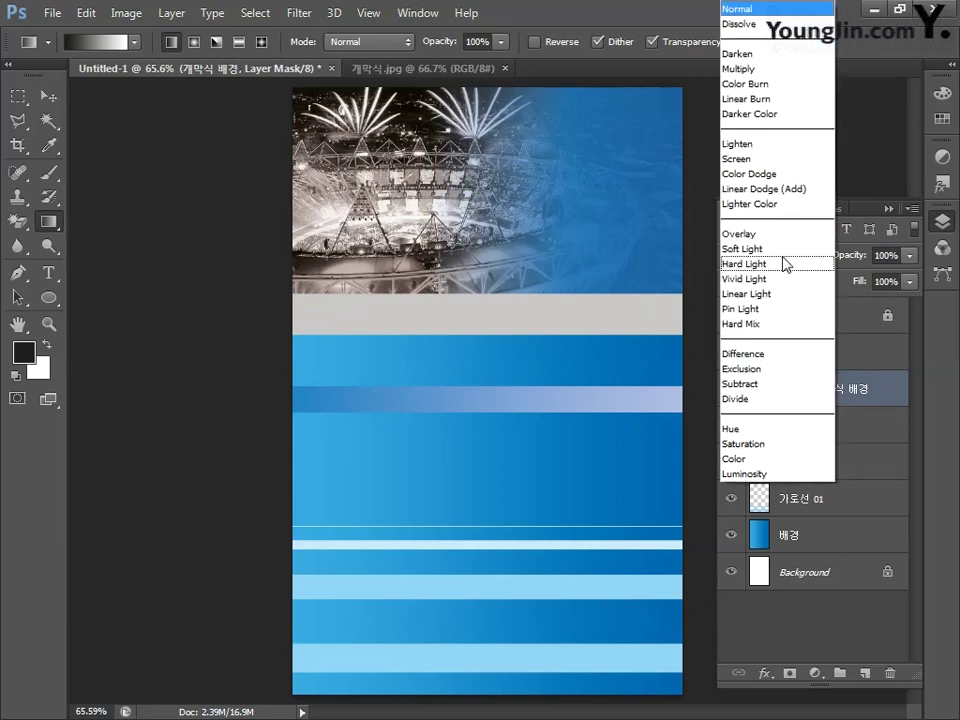
left_click(768, 264)
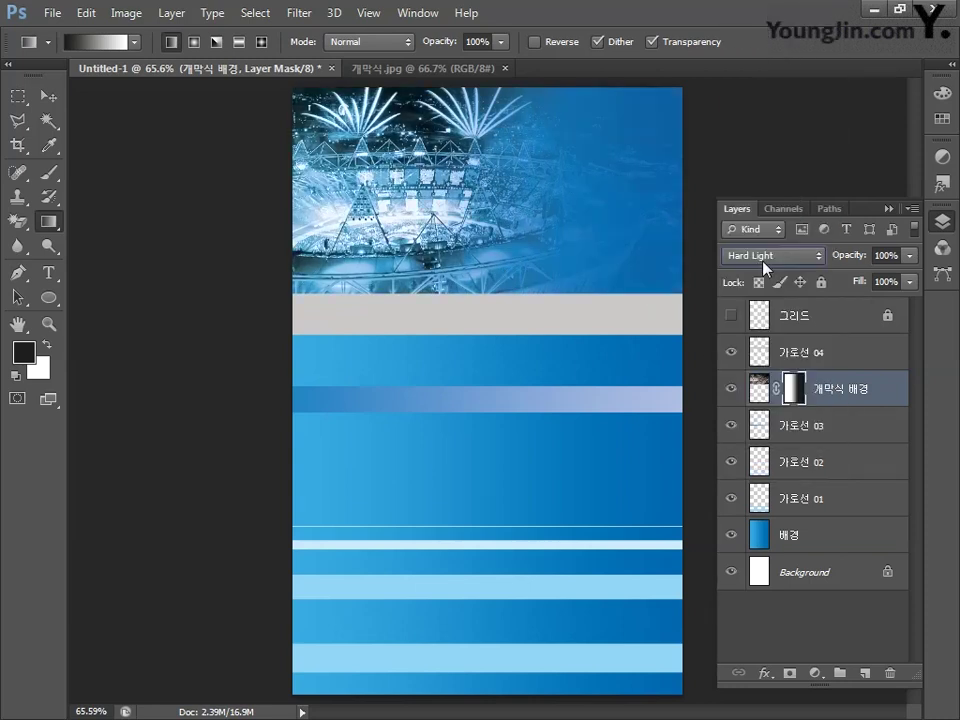
left_click(876, 256)
type("50")
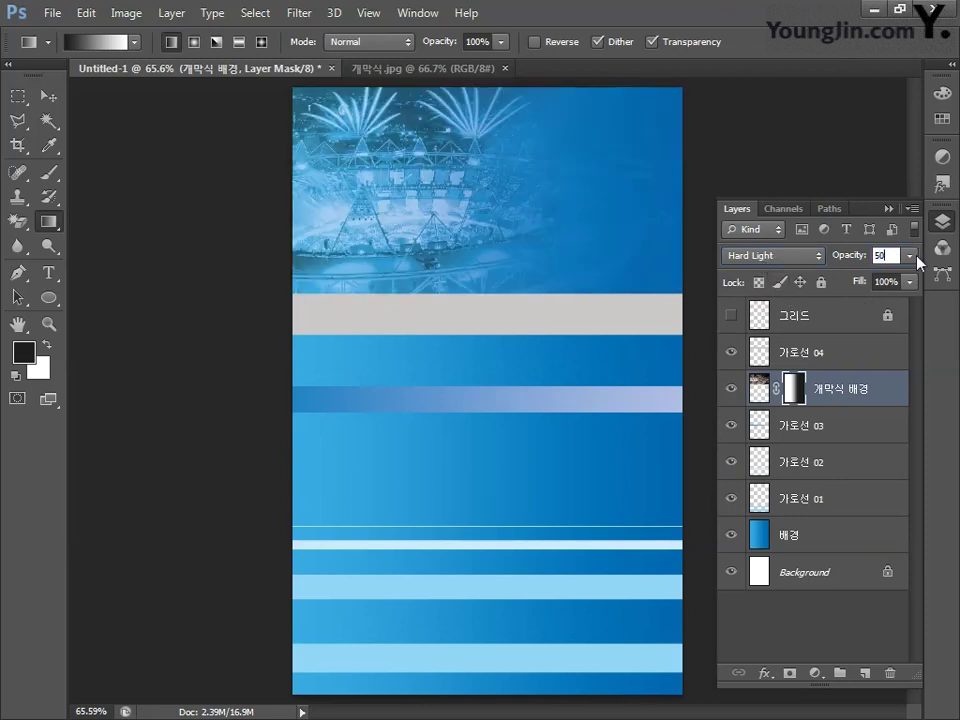
key("Return")
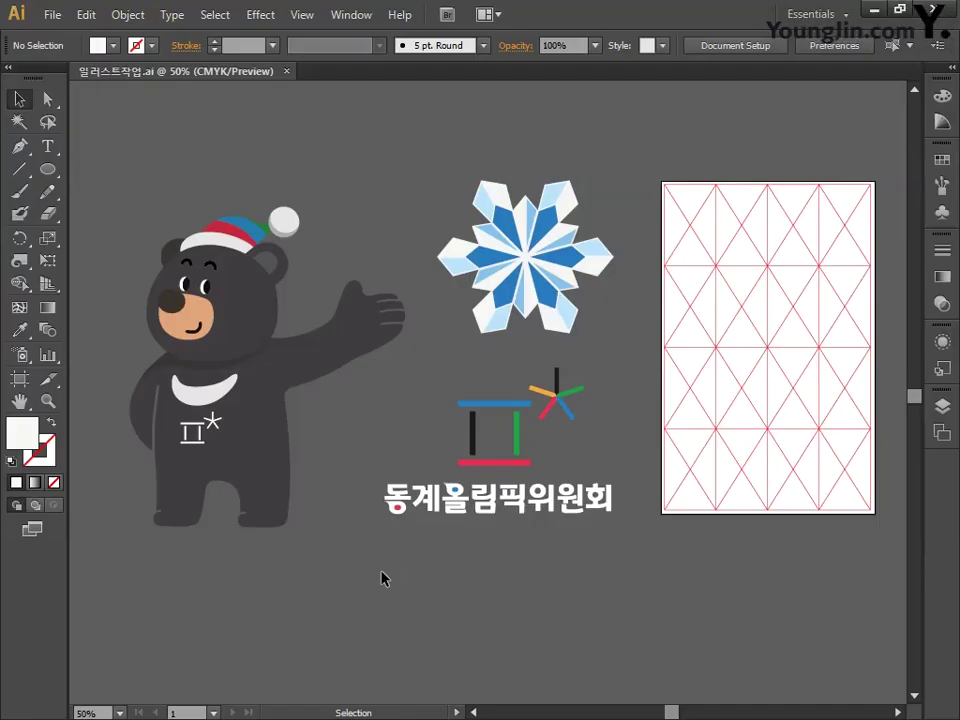
Switch to Illustrator, draw a rectangle around the snowflake, enable Smart Guides, and remove the rectangle's fill.
left_click_drag(47, 169, 125, 163)
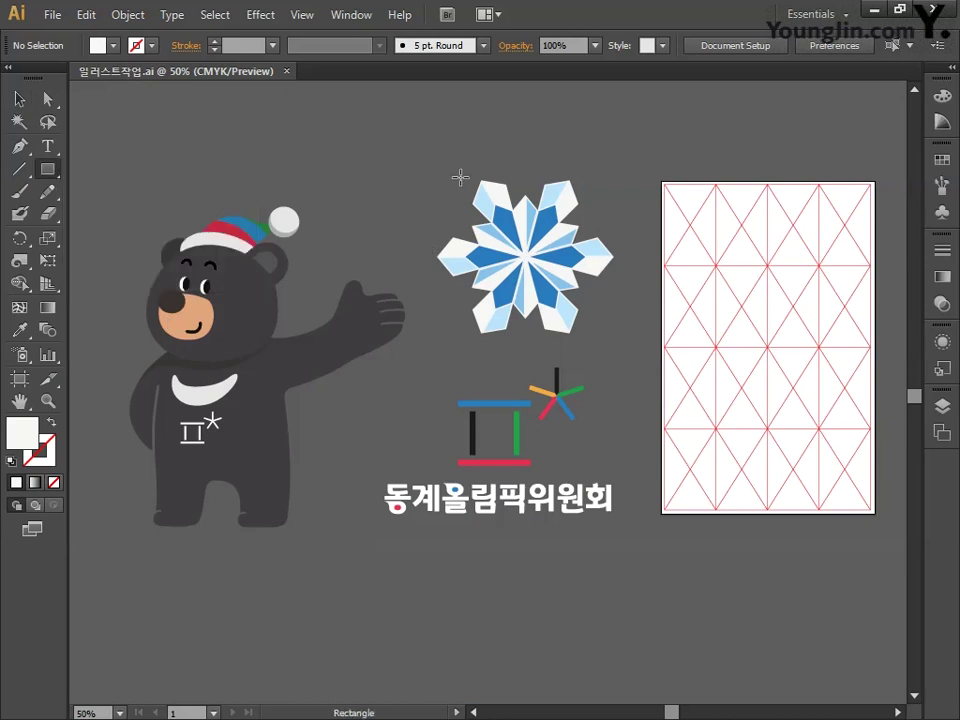
left_click_drag(430, 174, 611, 342)
left_click(302, 15)
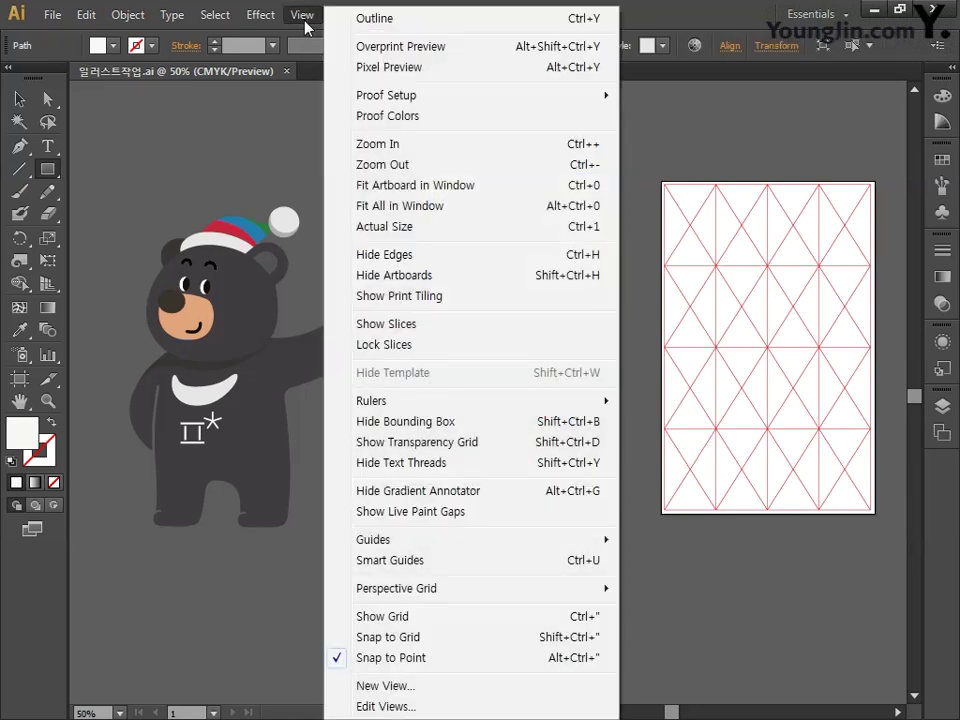
left_click(435, 562)
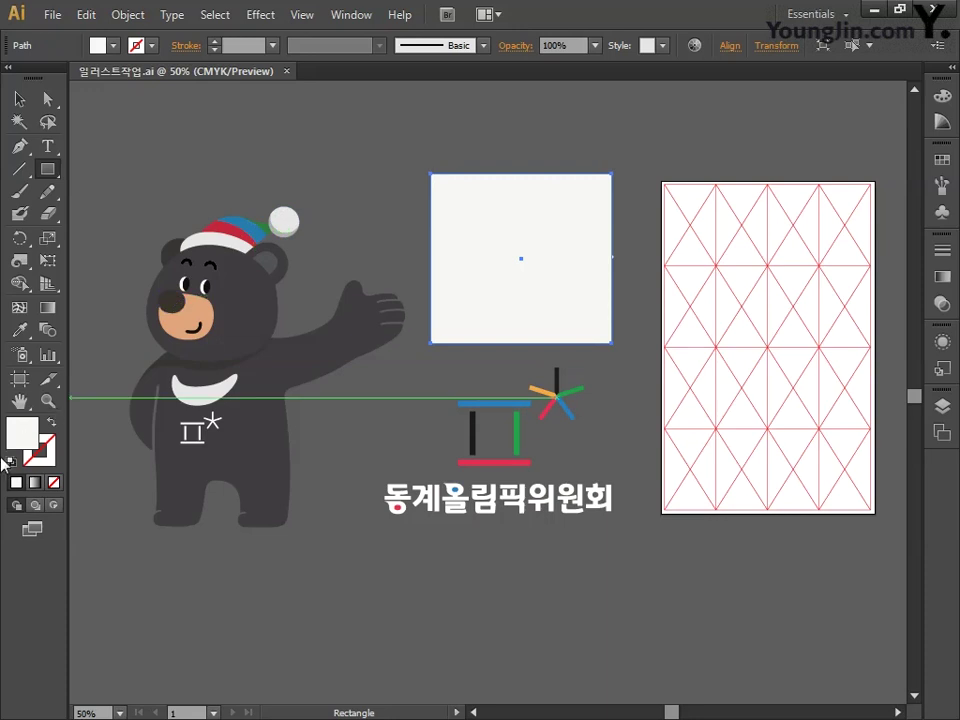
left_click(53, 482)
Resize the unfilled rectangle so its four sides snap to the outer edges of the snowflake, and deselect it.
left_click(19, 99)
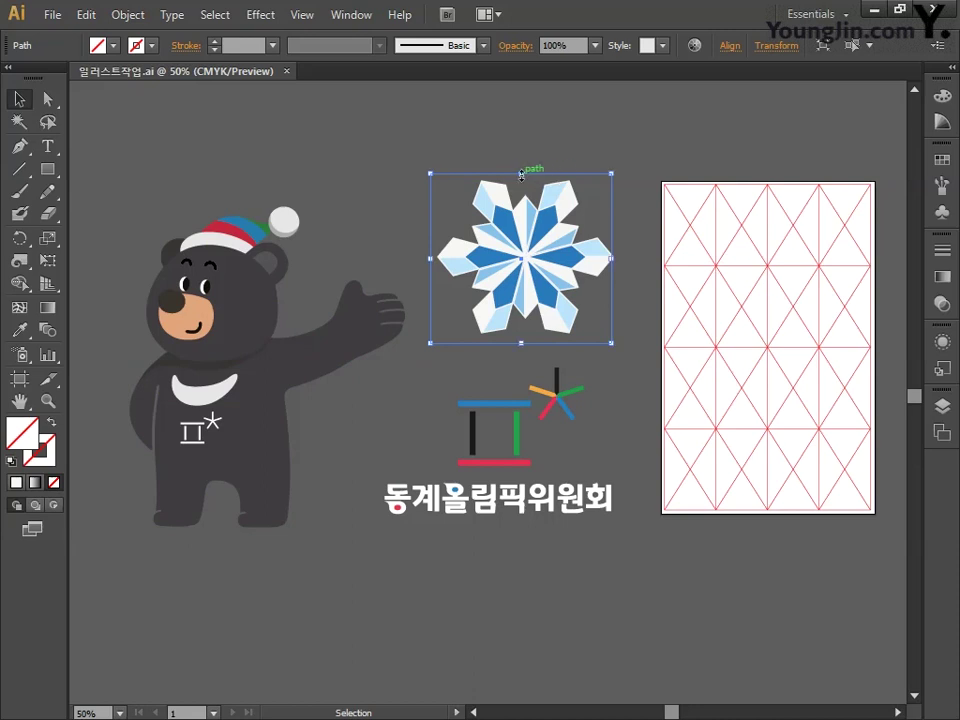
left_click_drag(522, 173, 524, 181)
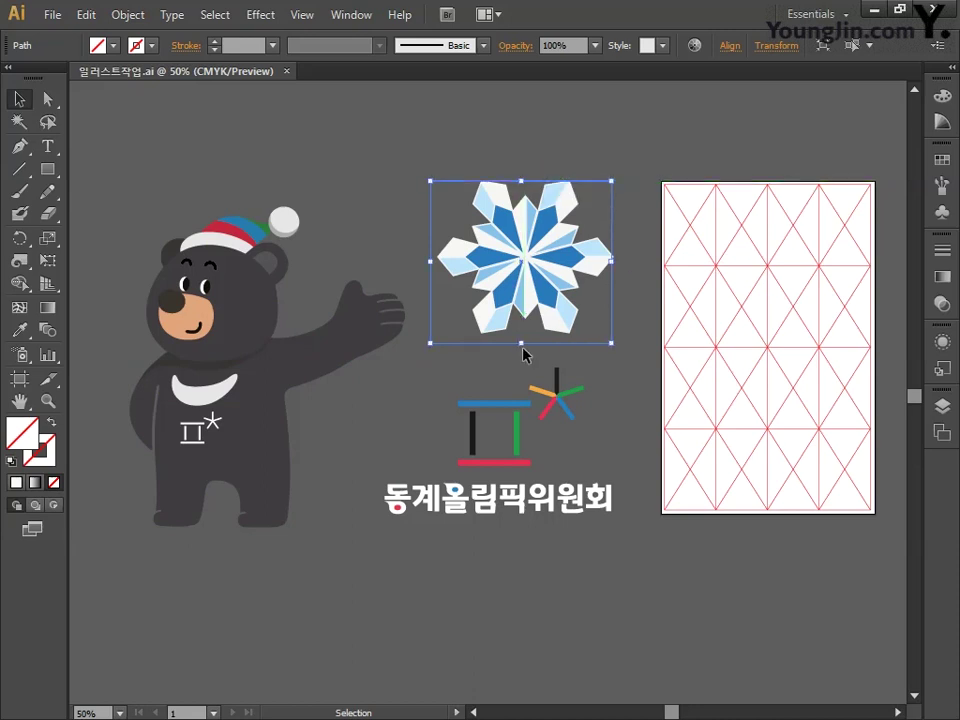
left_click_drag(521, 343, 527, 333)
left_click_drag(431, 257, 437, 257)
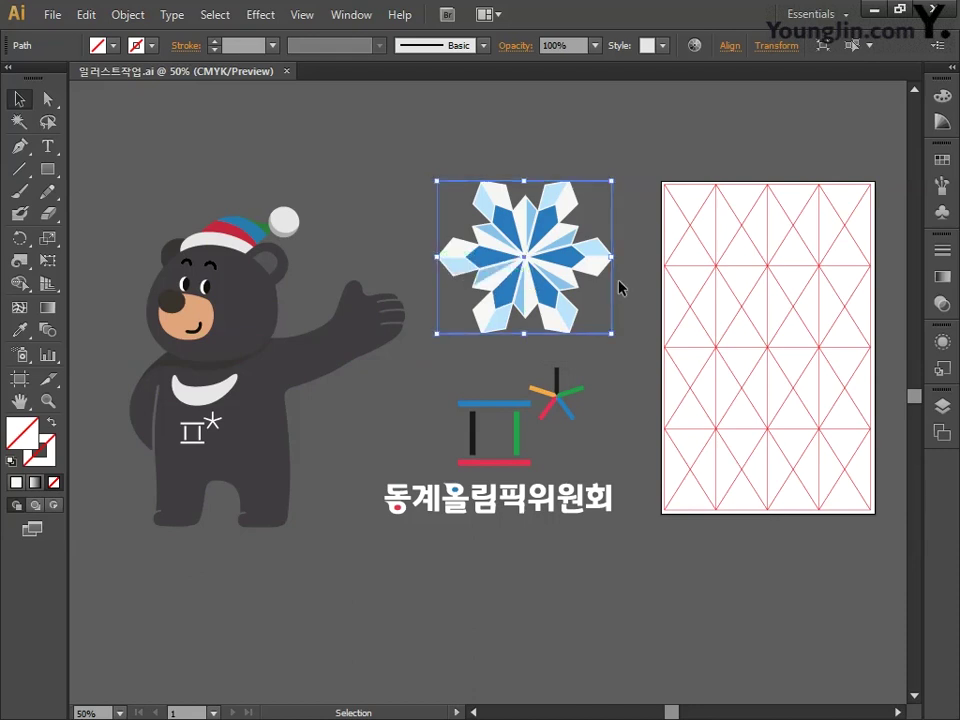
left_click_drag(613, 257, 613, 257)
left_click(626, 311)
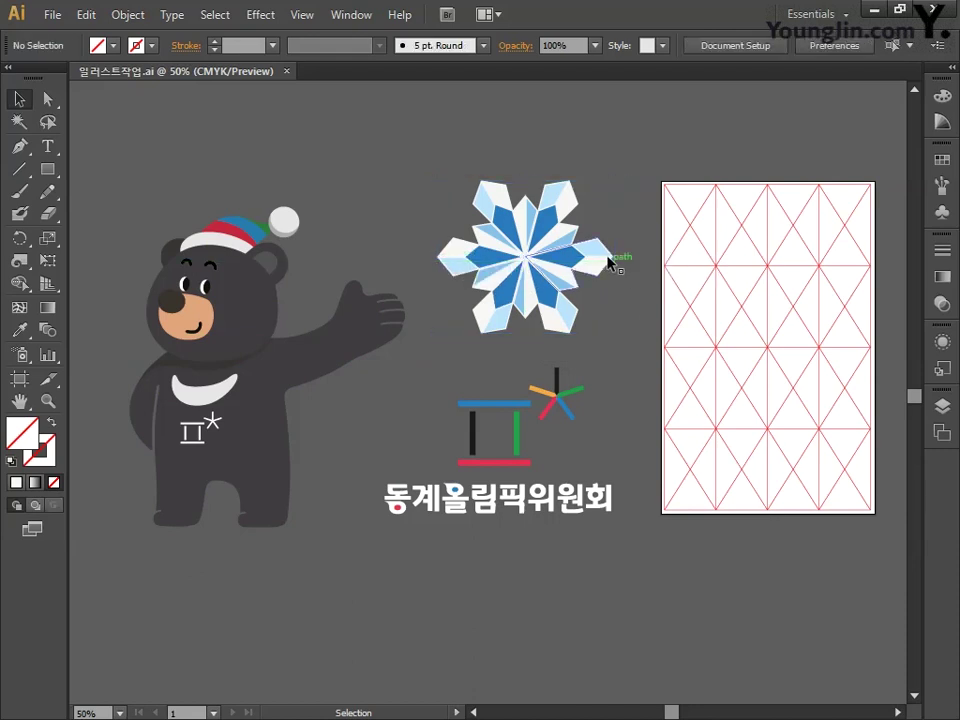
Copy the snowflake's white base group together with its bounding rectangle.
left_click(575, 213)
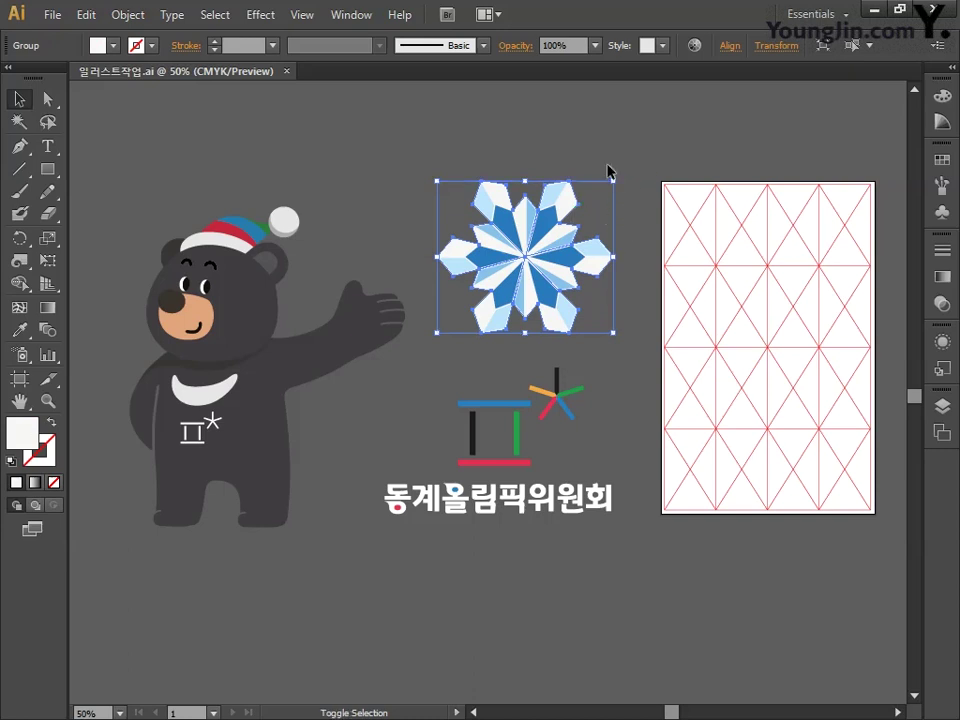
left_click(640, 211, "shift")
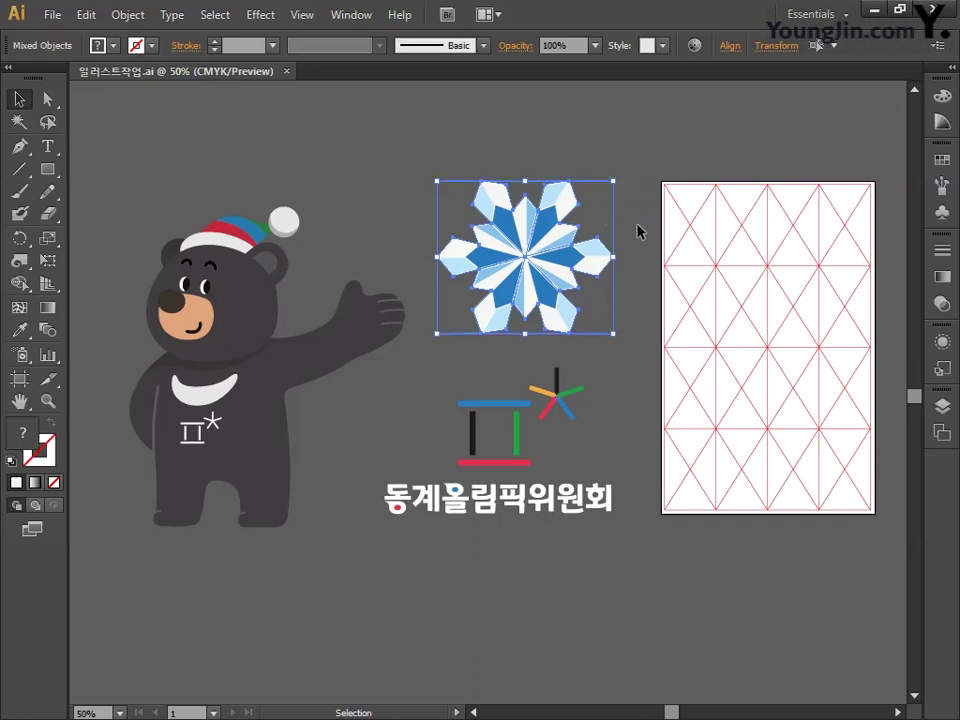
key("ctrl+shift+]")
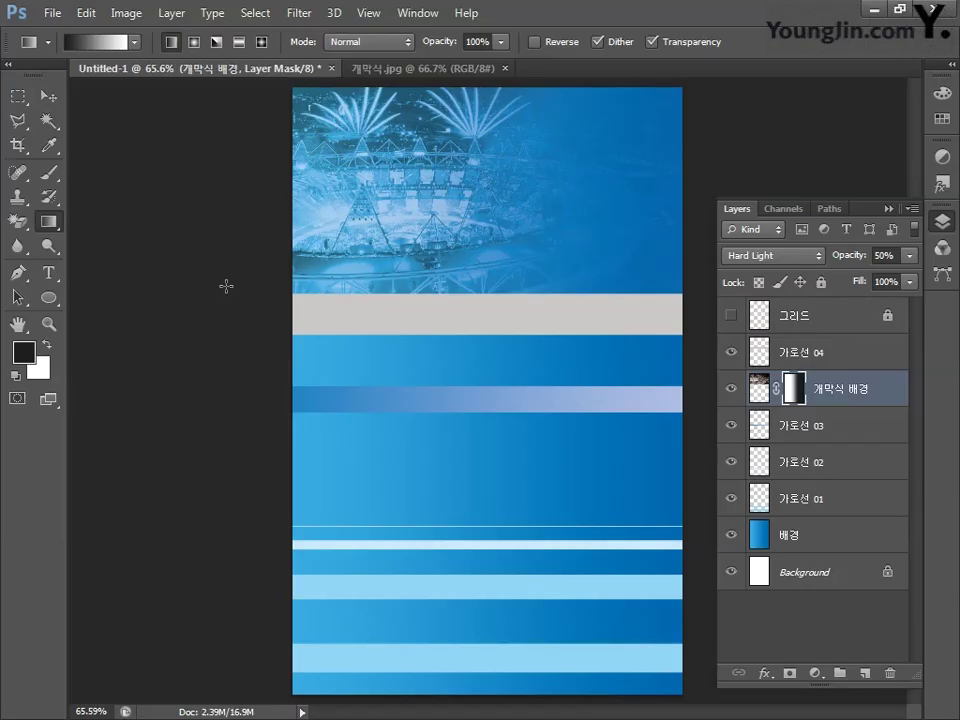
Paste the white snowflake base as pixels into Photoshop's Untitled-1 above 개막식 배경, and rename its layer 눈꽃 문양 01.
key("ctrl+v")
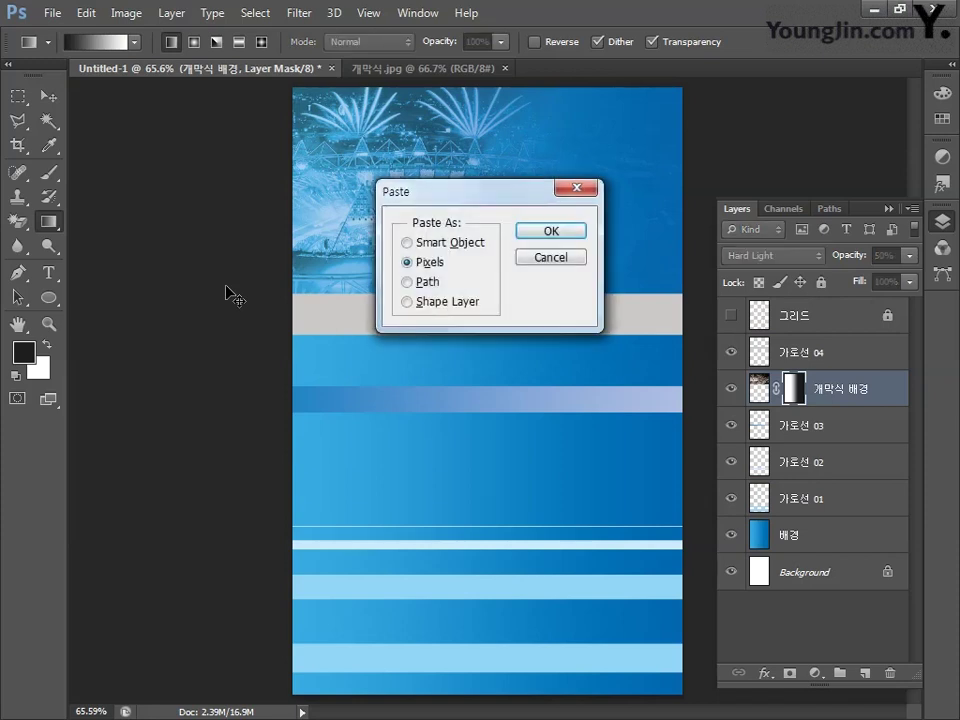
left_click(551, 231)
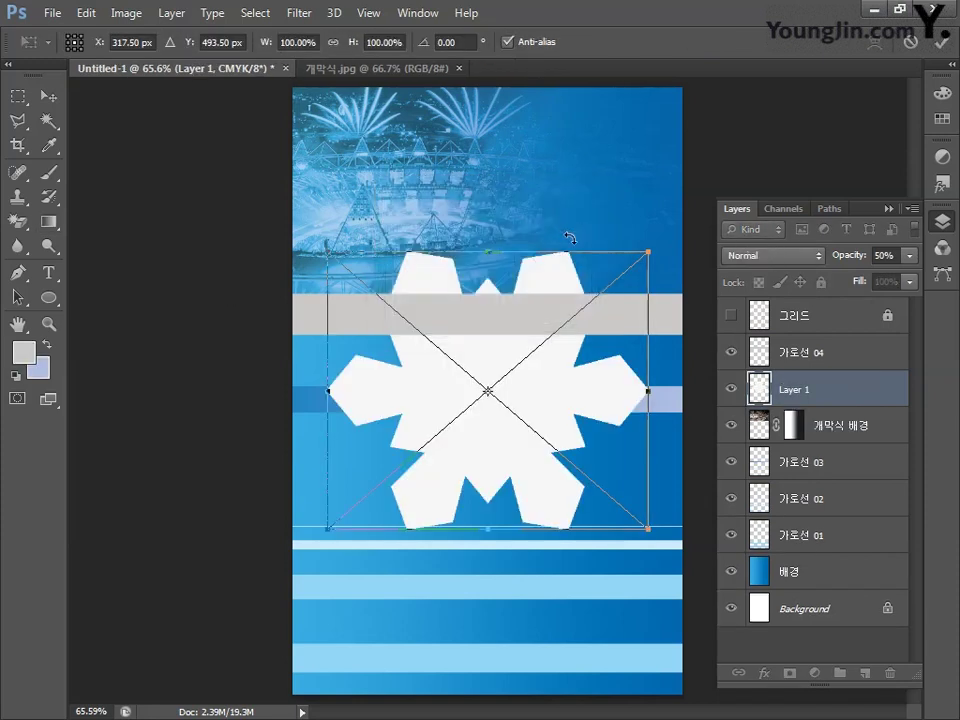
key("Return")
key("g")
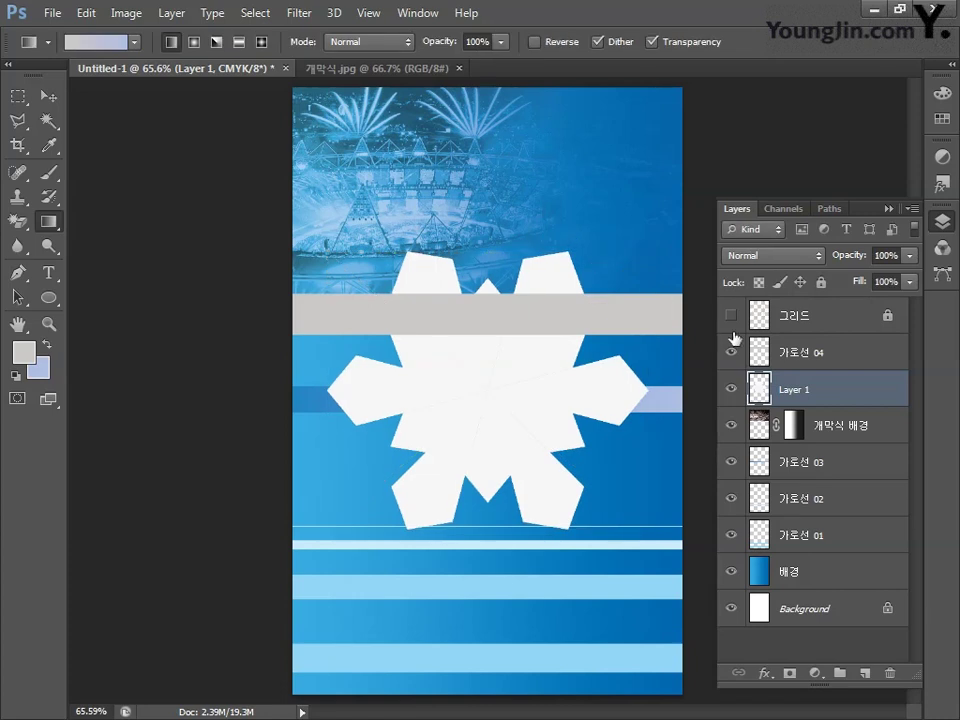
double_click(793, 390)
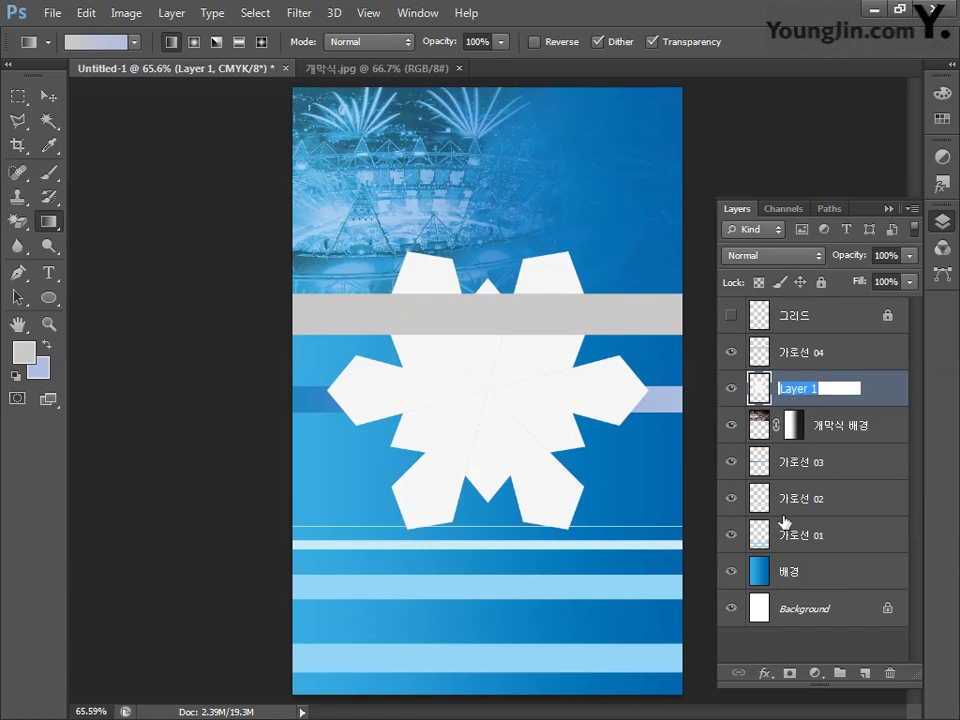
type("ㄴㅜㄴ꽃 문야ㅇ 01")
key("Return")
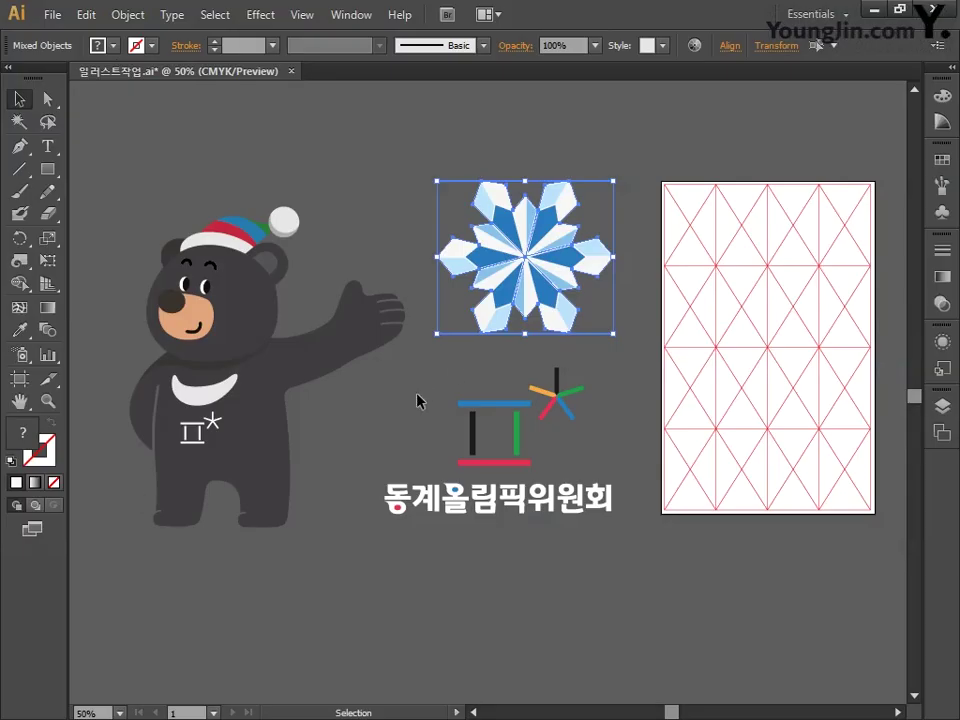
Switch to Illustrator and select the snowflake's blue facet group together with the bounding rectangle for copying.
left_click(416, 401)
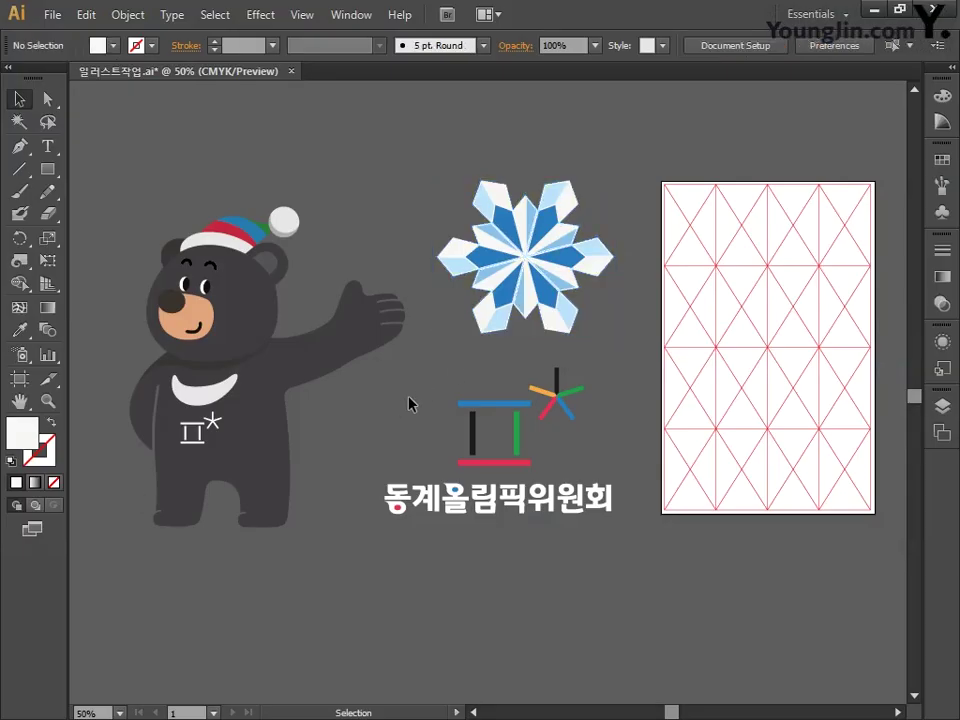
left_click(487, 262)
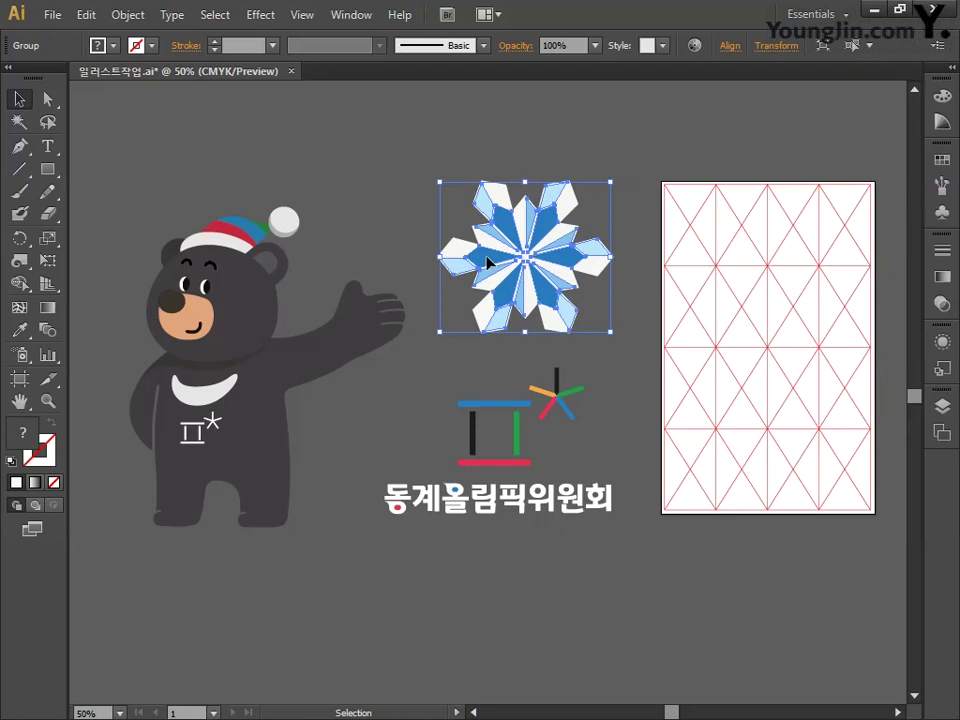
left_click_drag(449, 219, 451, 217)
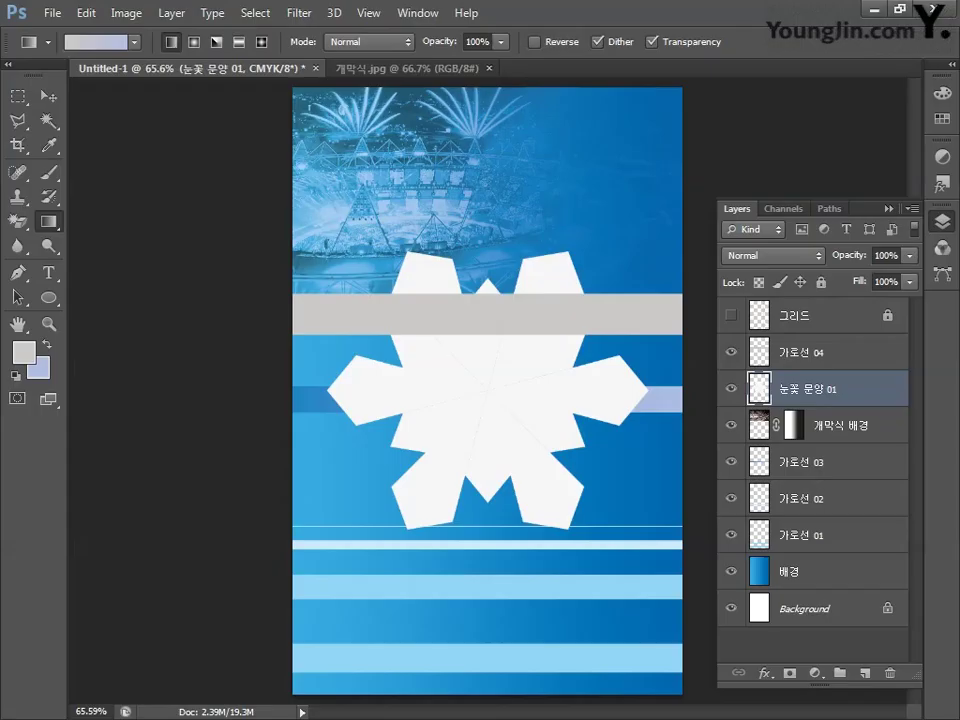
Paste the copied blue snowflake facets as pixels into Untitled-1, aligned over the white snowflake base.
key("ctrl+v")
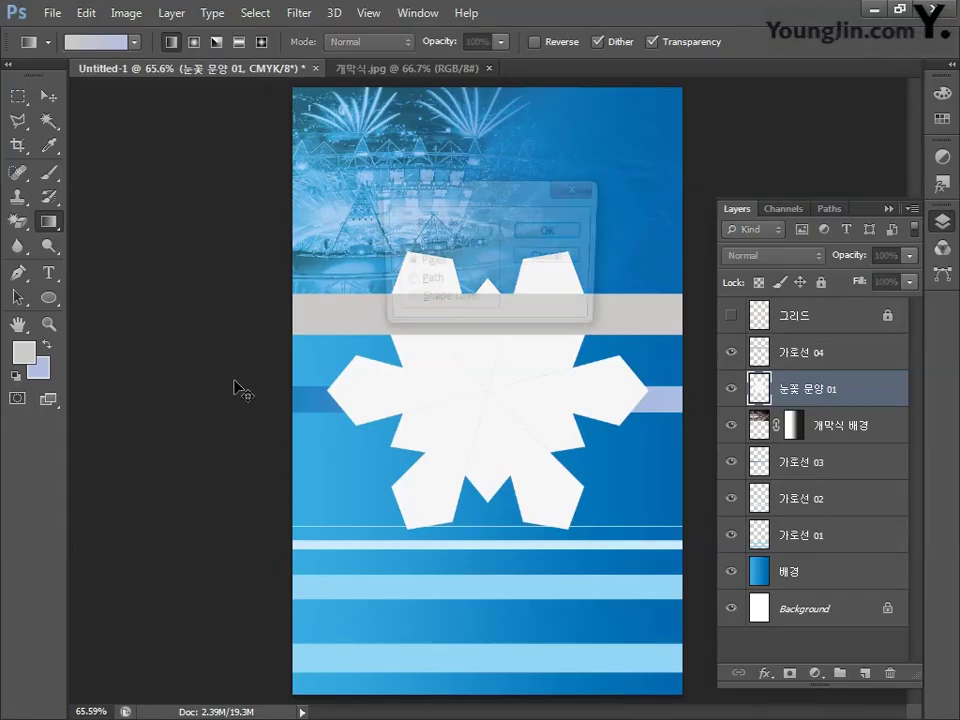
left_click(541, 233)
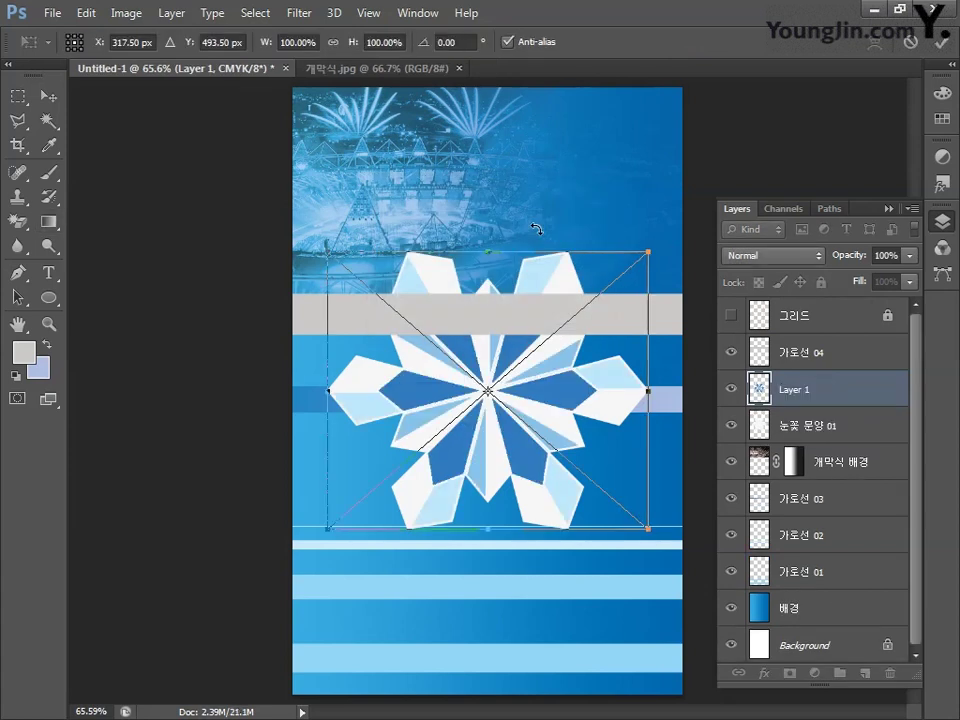
key("Return")
key("g")
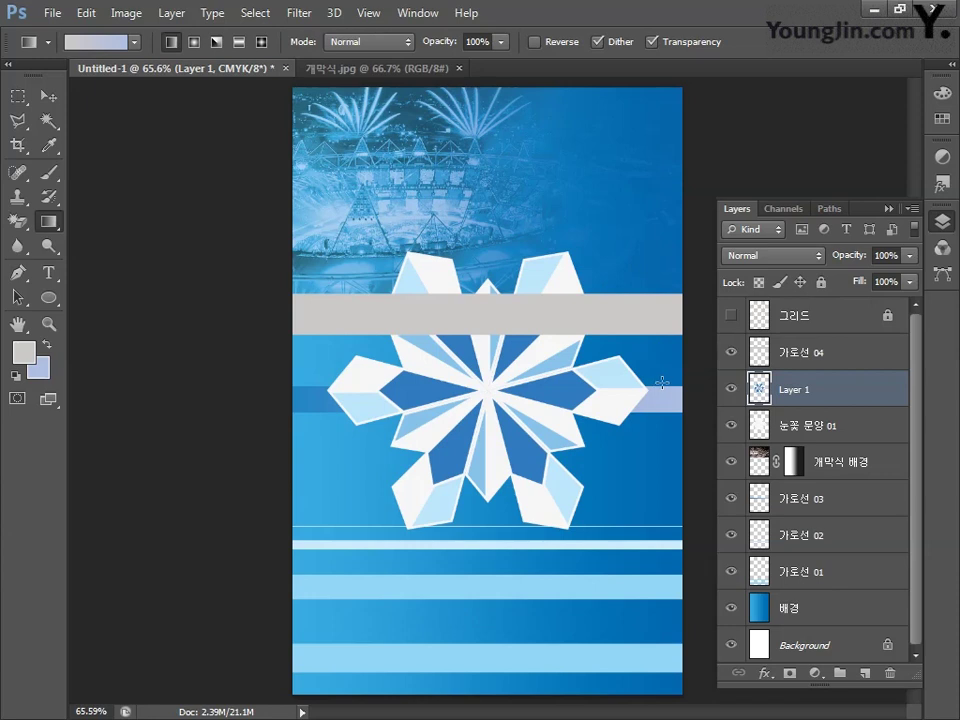
Rename the pasted facet layer 눈꽃문양 02 and move both snowflake layers above 가로선 04.
double_click(797, 389)
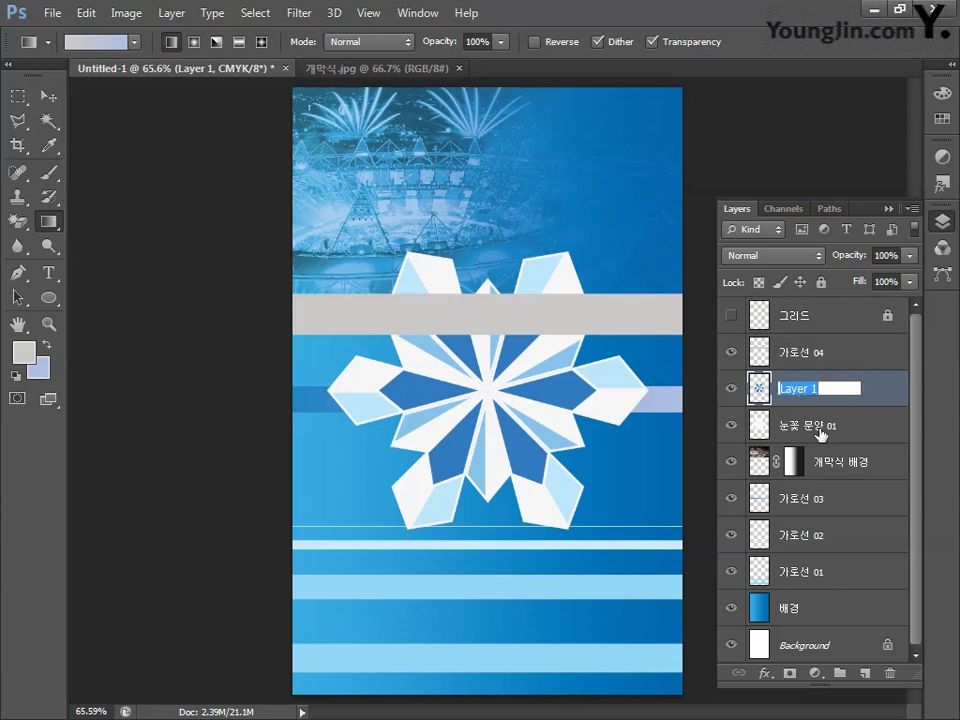
type("눈꼬")
type("문양")
type(" 02")
key("Return")
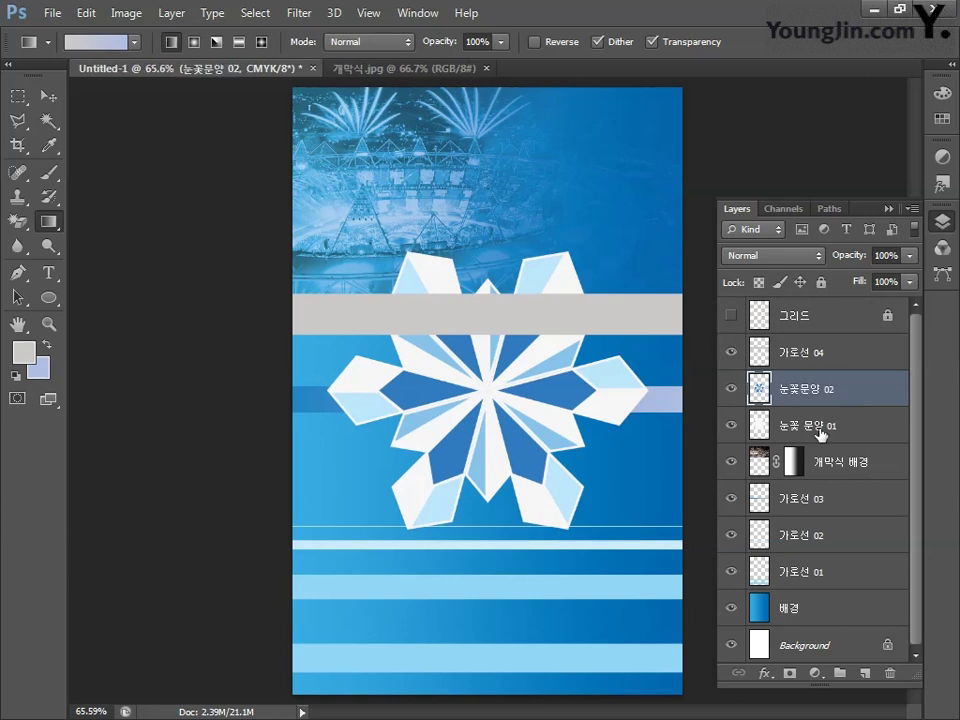
left_click(820, 428, "shift")
left_click_drag(820, 428, 825, 347)
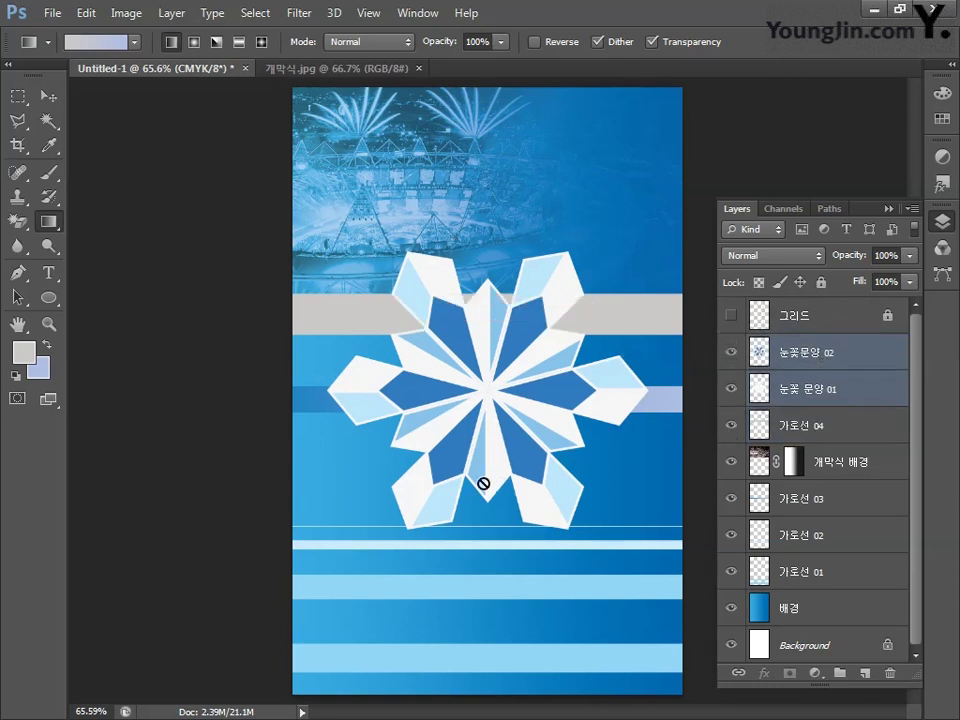
Add a Bevel & Emboss effect to layer 눈꽃문양 02 with 150% depth and 4 px size.
left_click(883, 355)
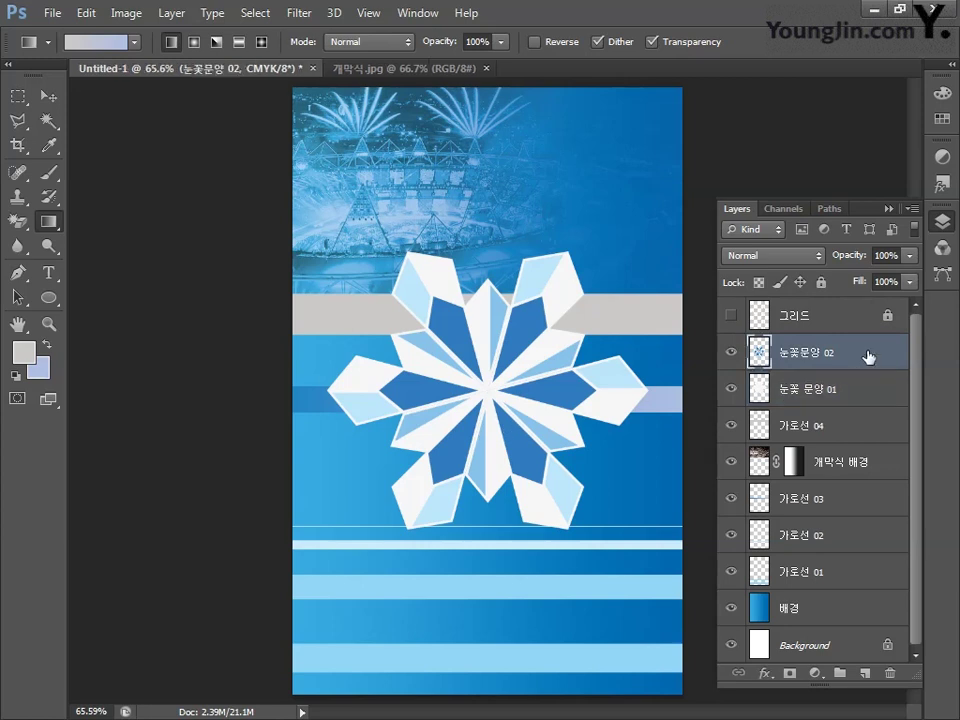
double_click(883, 355)
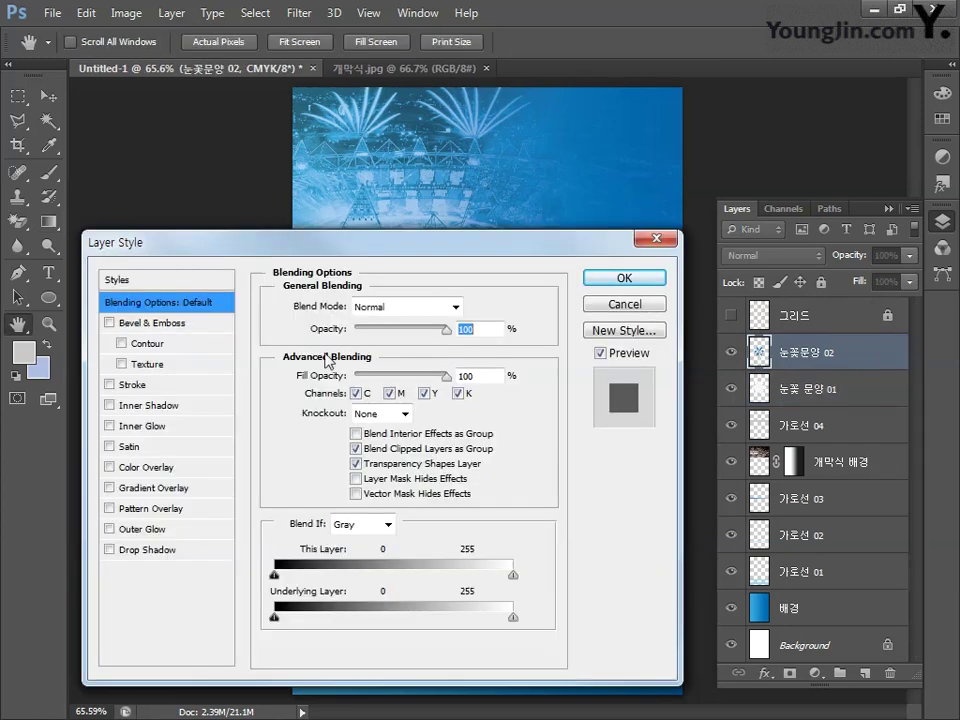
left_click(168, 332)
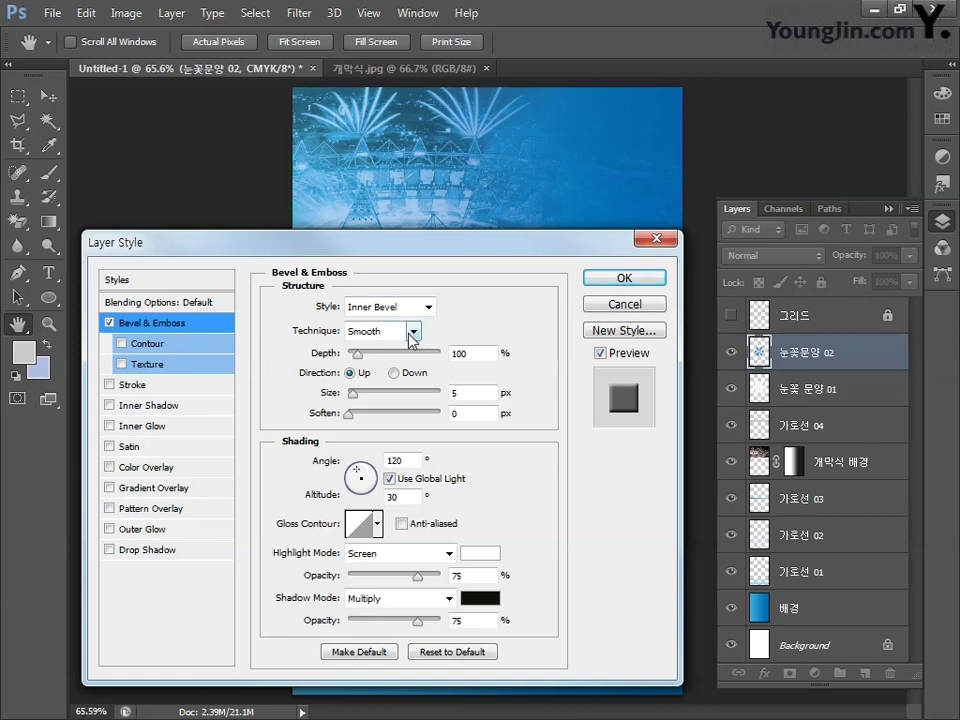
double_click(466, 353)
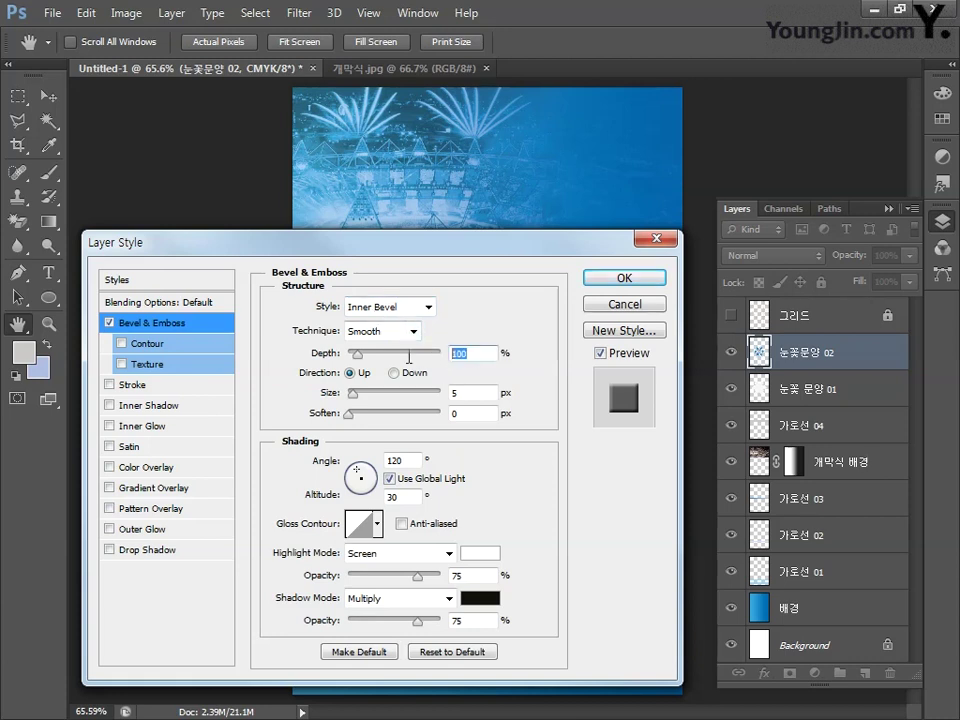
type("150")
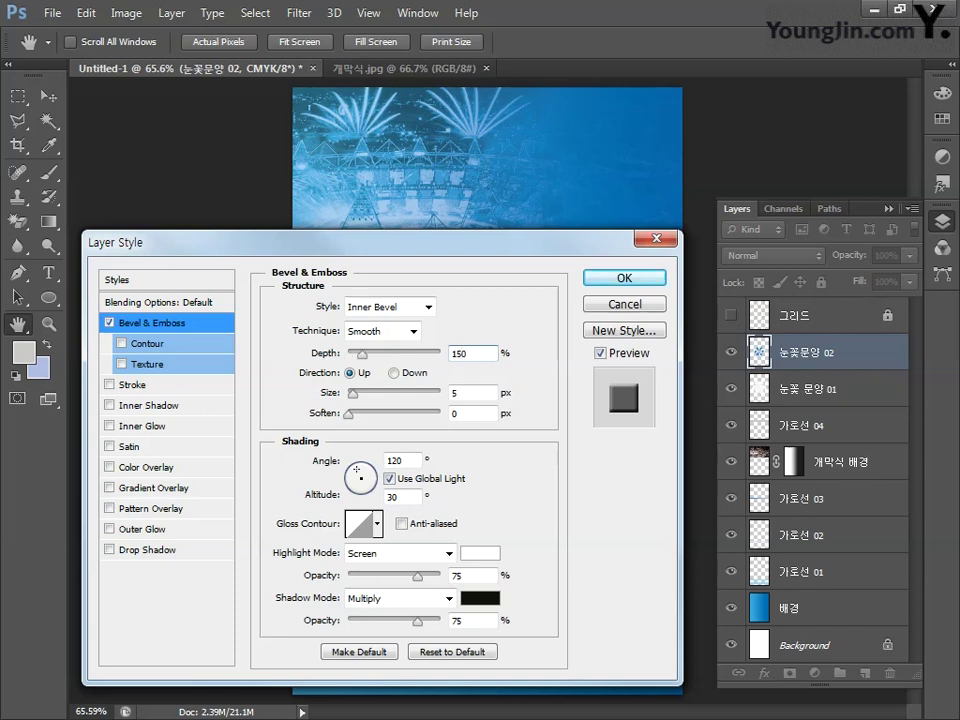
left_click(330, 394)
type("4")
left_click(348, 414)
left_click(596, 280)
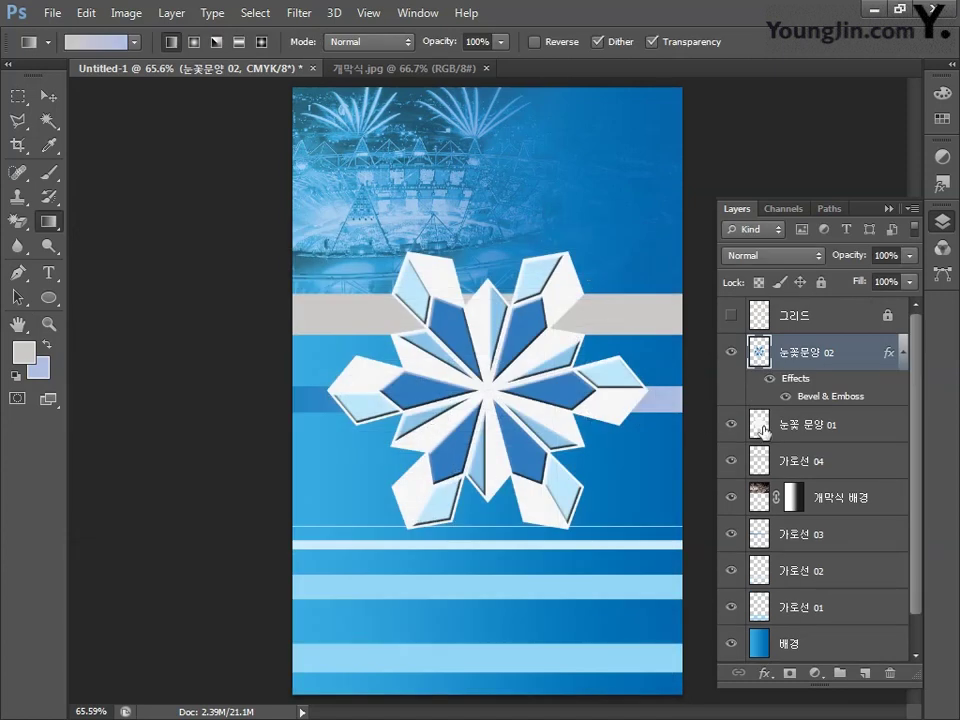
Duplicate the two snowflake layers and hide the originals, 눈꽃문양 02 and 눈꽃 문양 01.
left_click(822, 430, "shift")
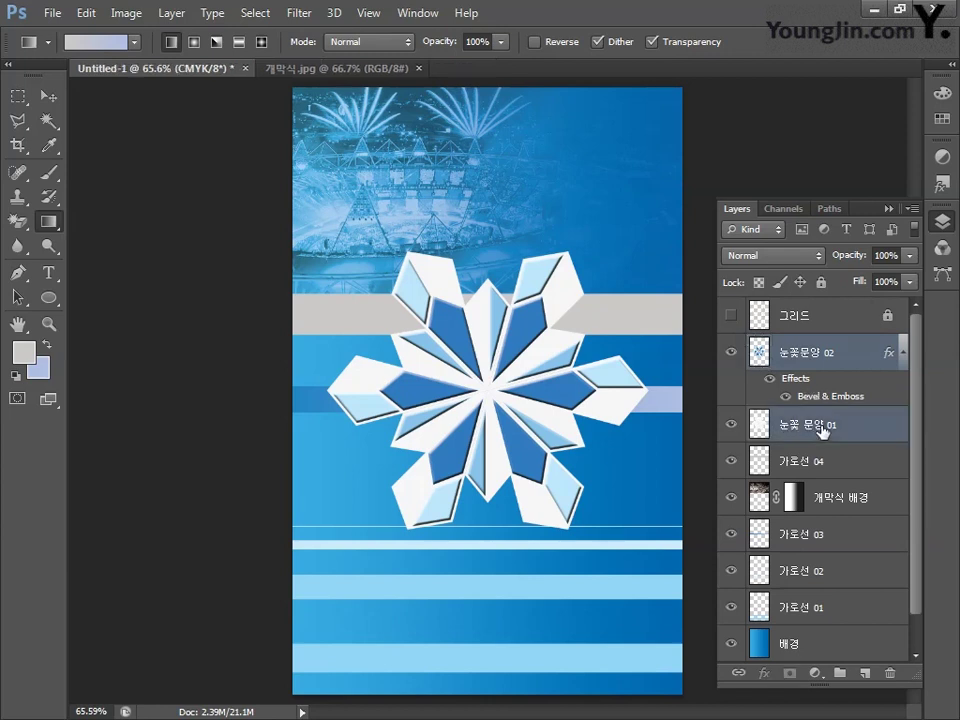
key("ctrl+j")
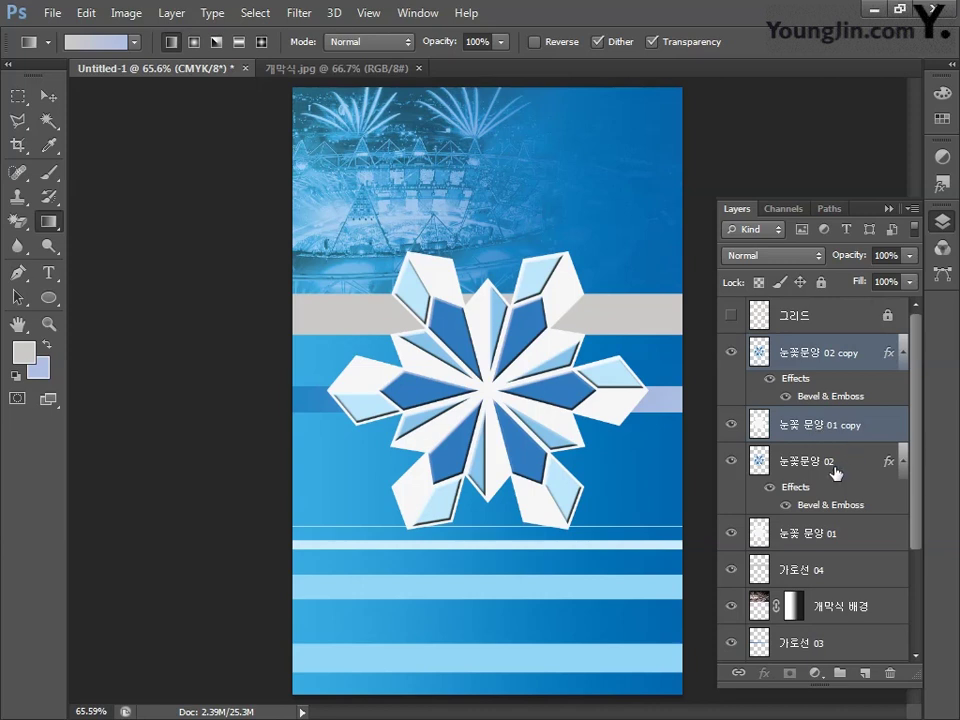
left_click(822, 463)
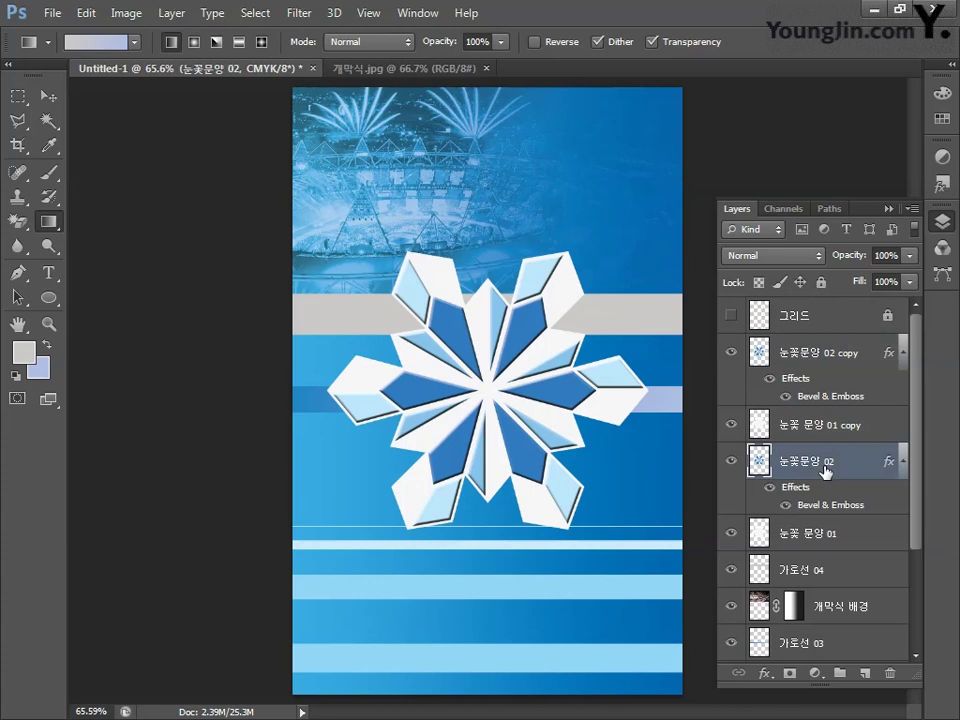
left_click(832, 538, "ctrl")
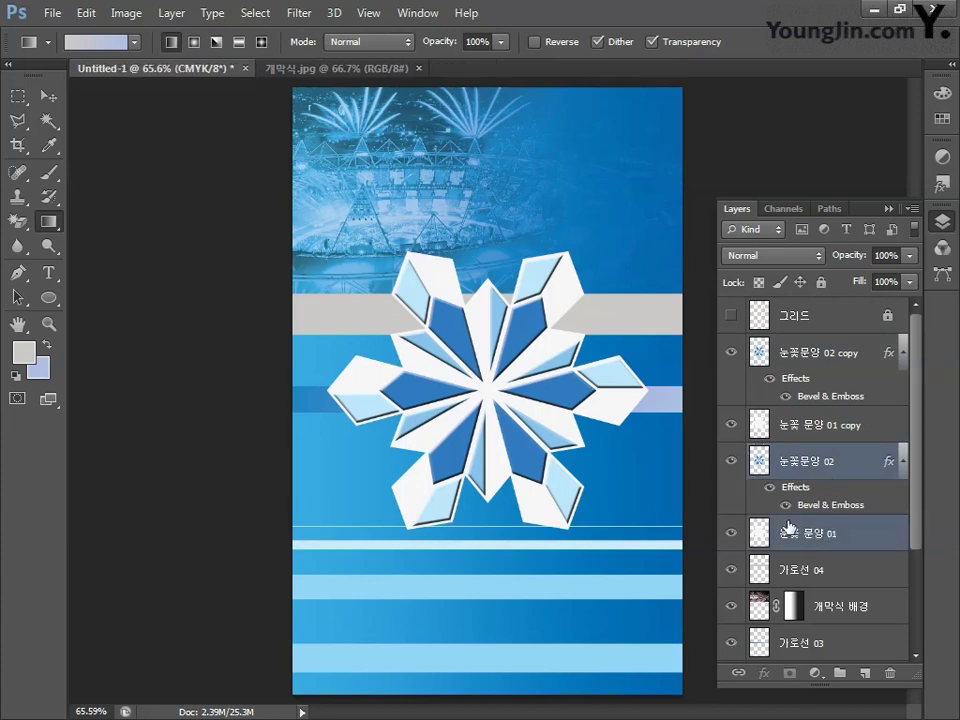
left_click(731, 461)
left_click(733, 534)
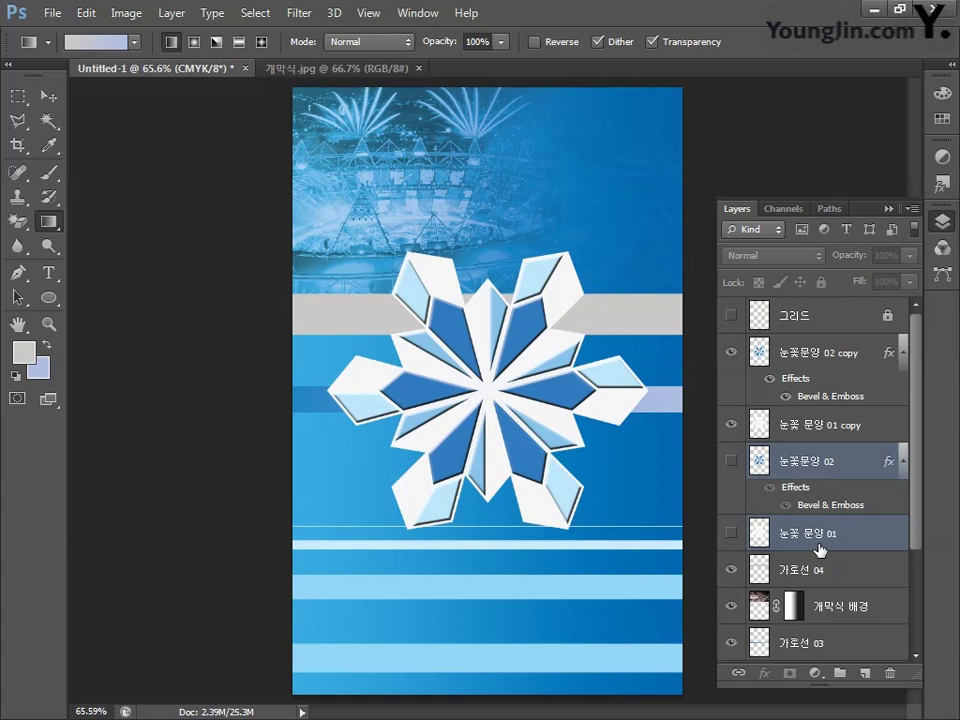
Transform both snowflake copy layers together, scaling them to about 90% and placing them partly off the canvas's upper-right corner.
left_click(824, 430)
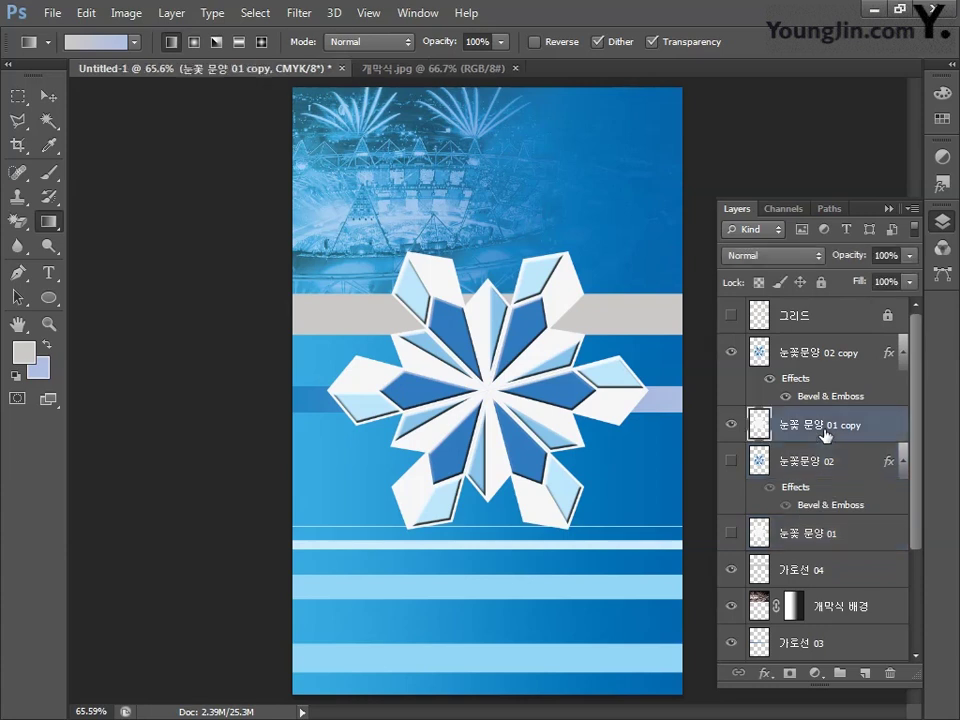
left_click(824, 356, "shift")
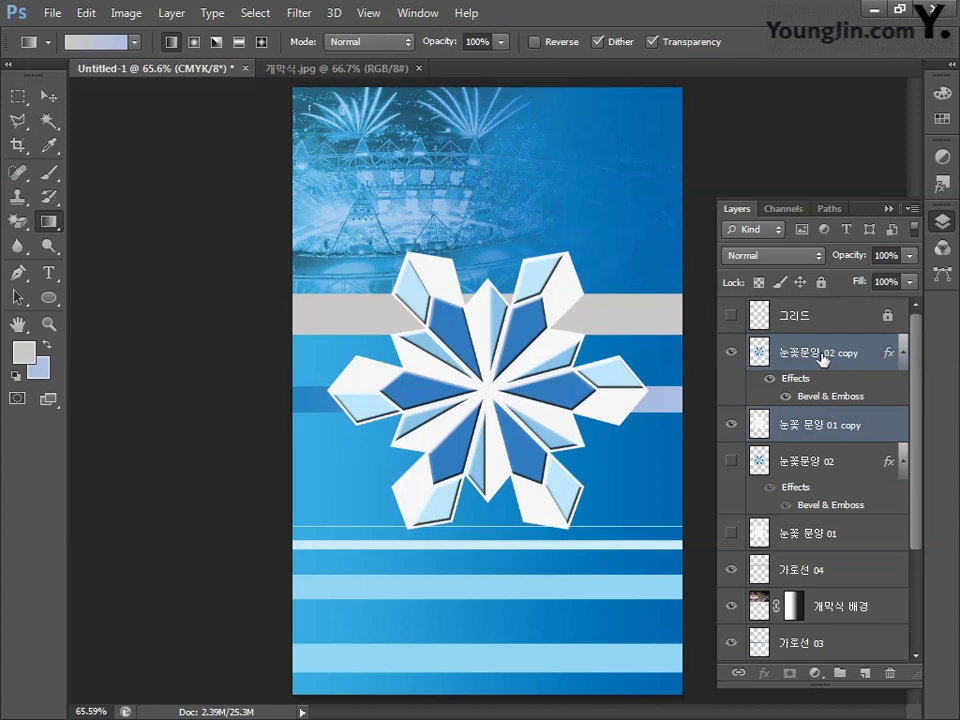
key("ctrl+t")
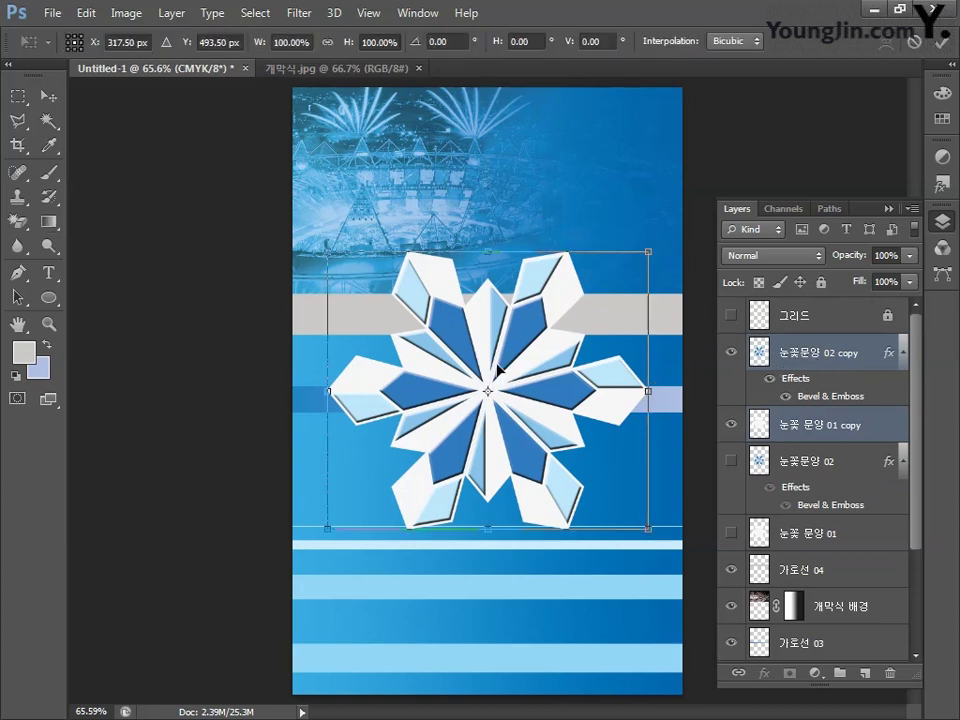
left_click_drag(503, 371, 631, 136)
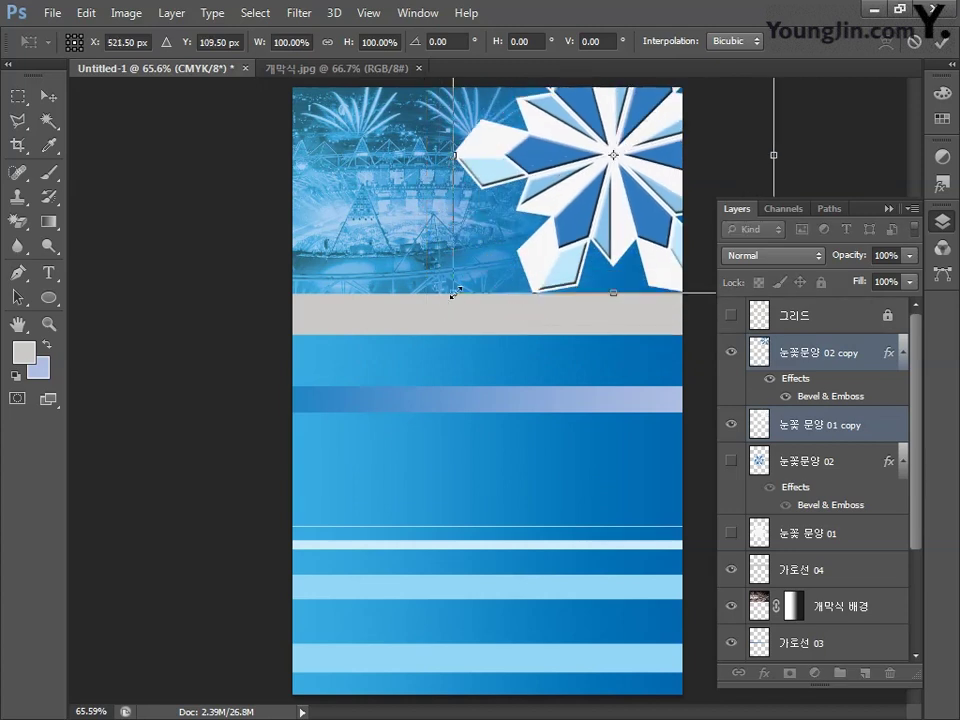
left_click_drag(453, 293, 487, 264)
left_click_drag(604, 219, 604, 222)
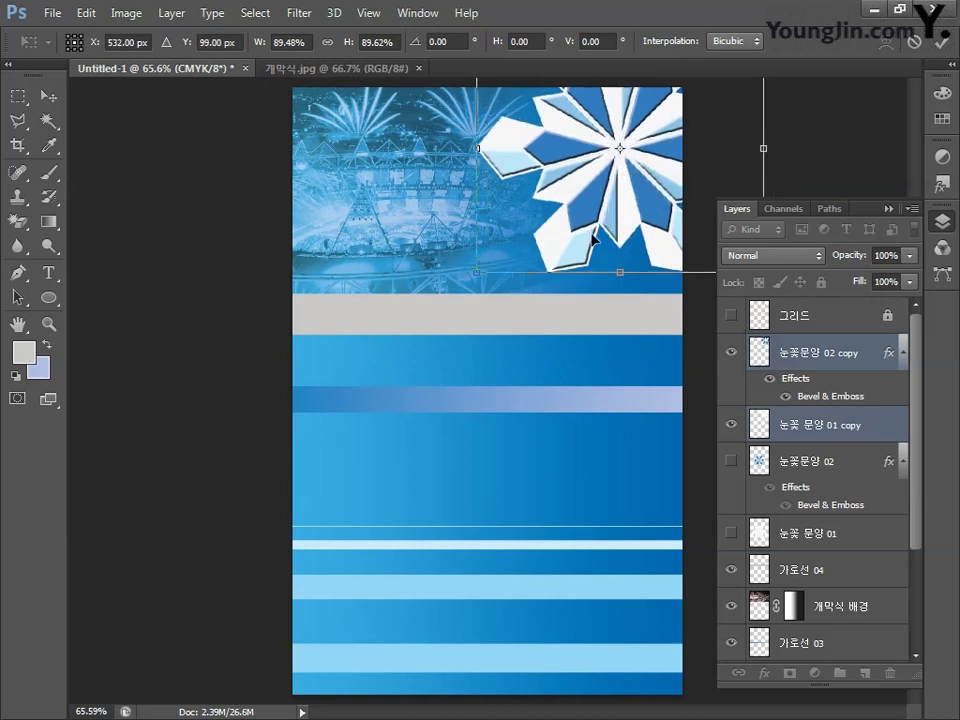
key("Return")
key("g")
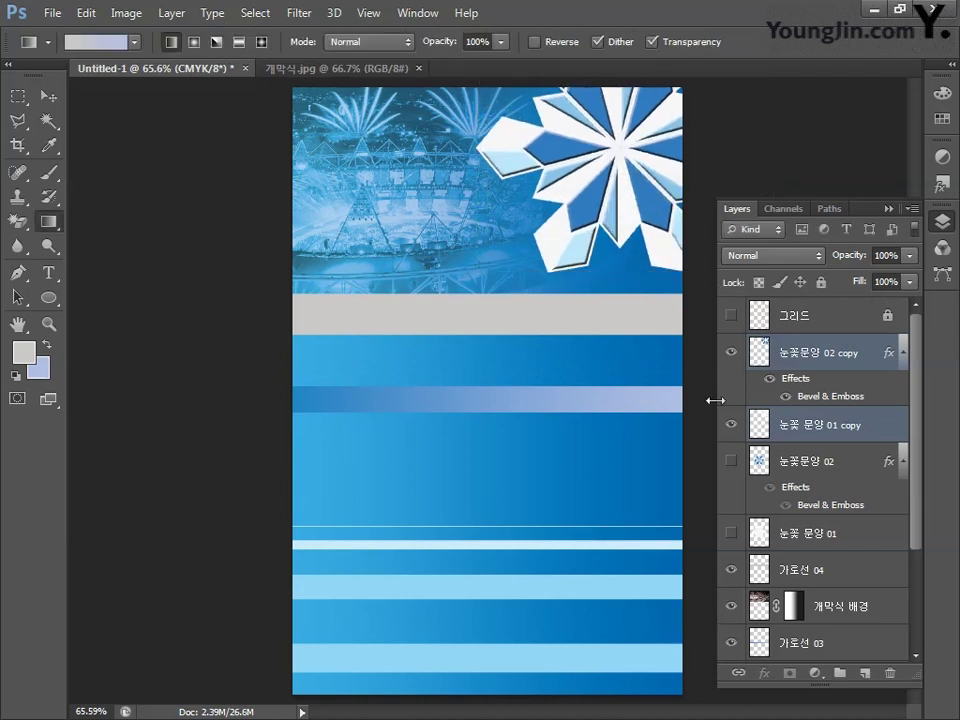
Select the original layers 눈꽃문양 02 and 눈꽃 문양 01 together and make them visible again.
left_click(795, 462)
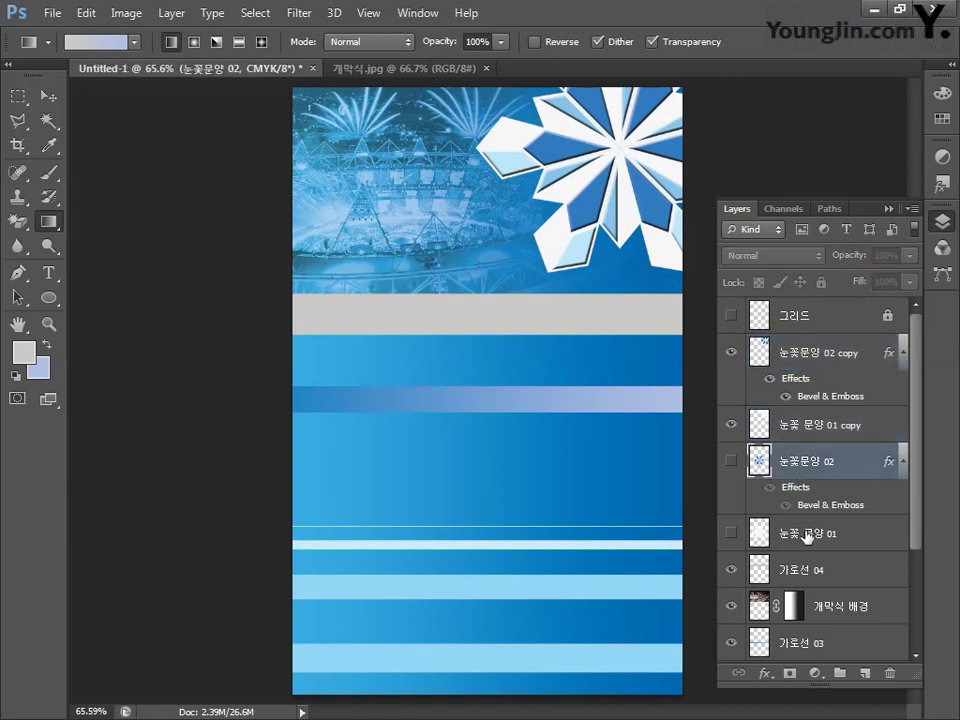
left_click(776, 535)
left_click(731, 533)
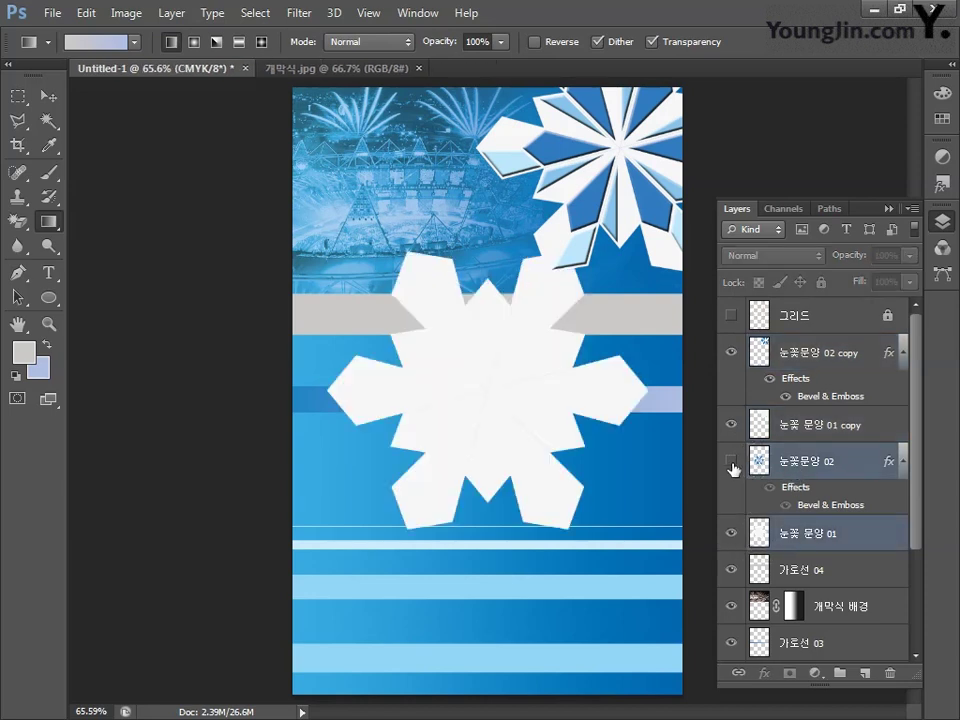
left_click(731, 462)
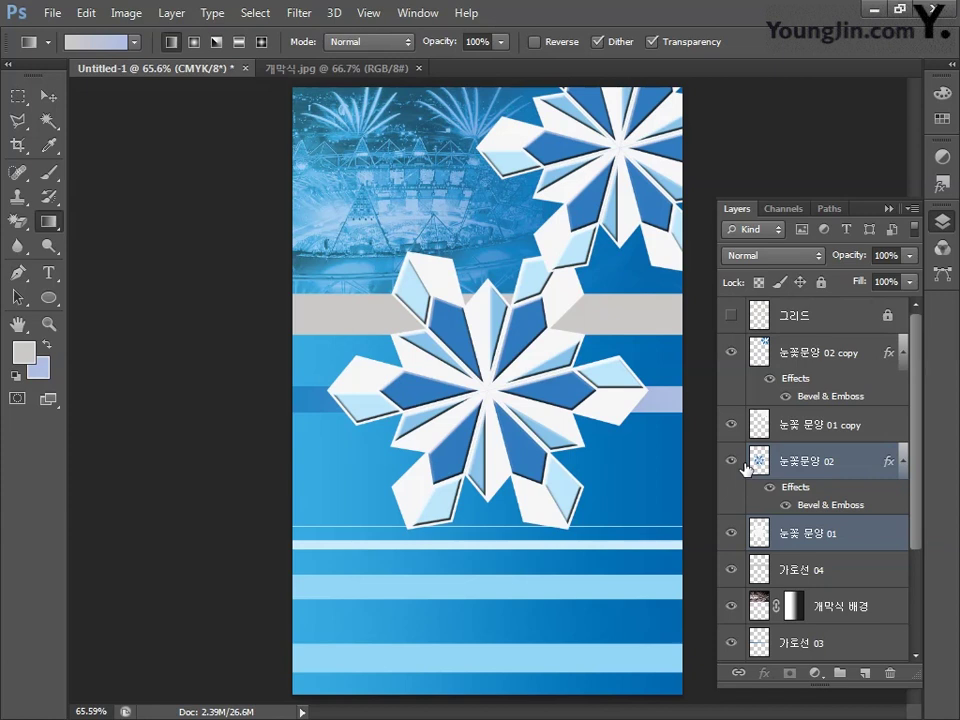
Set the two original snowflake layers to Soft Light blending with 50% opacity.
left_click(775, 256)
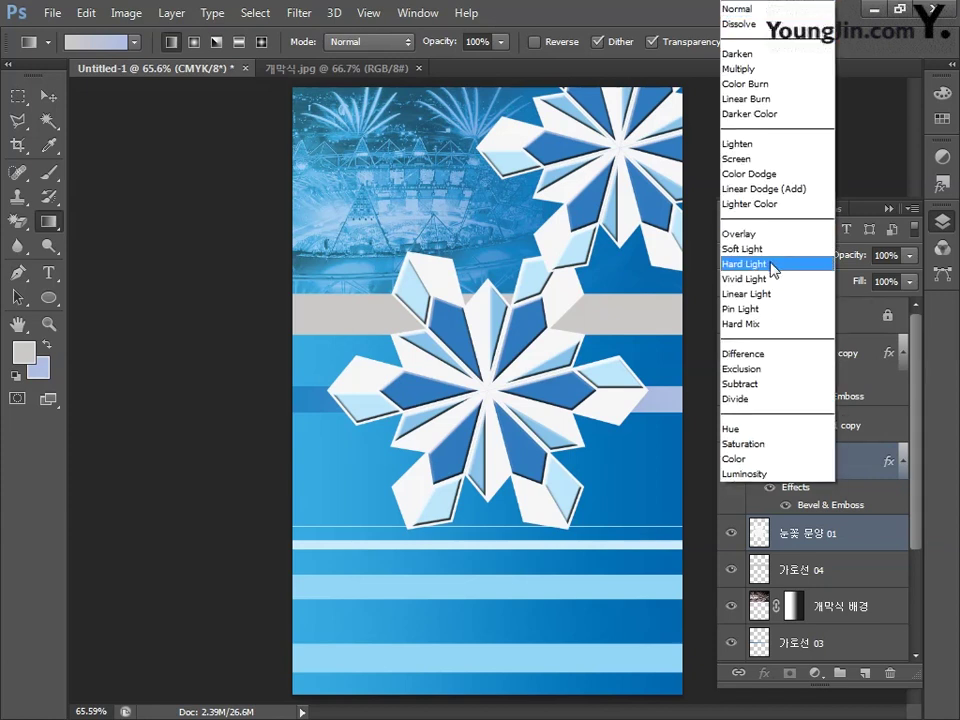
left_click(748, 249)
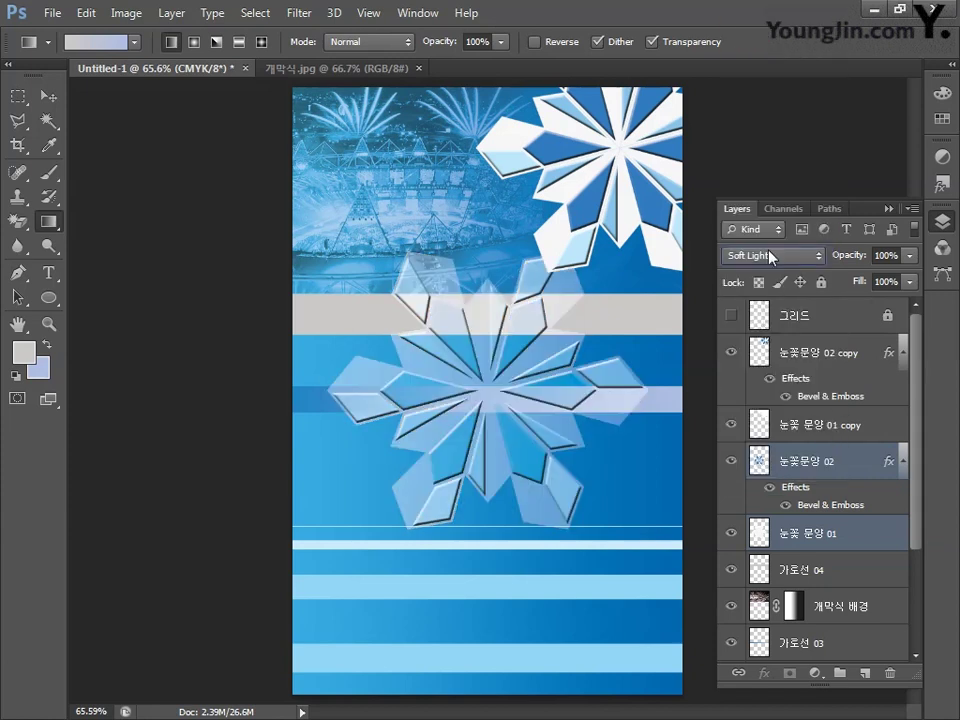
left_click(877, 256)
type("50")
key("Return")
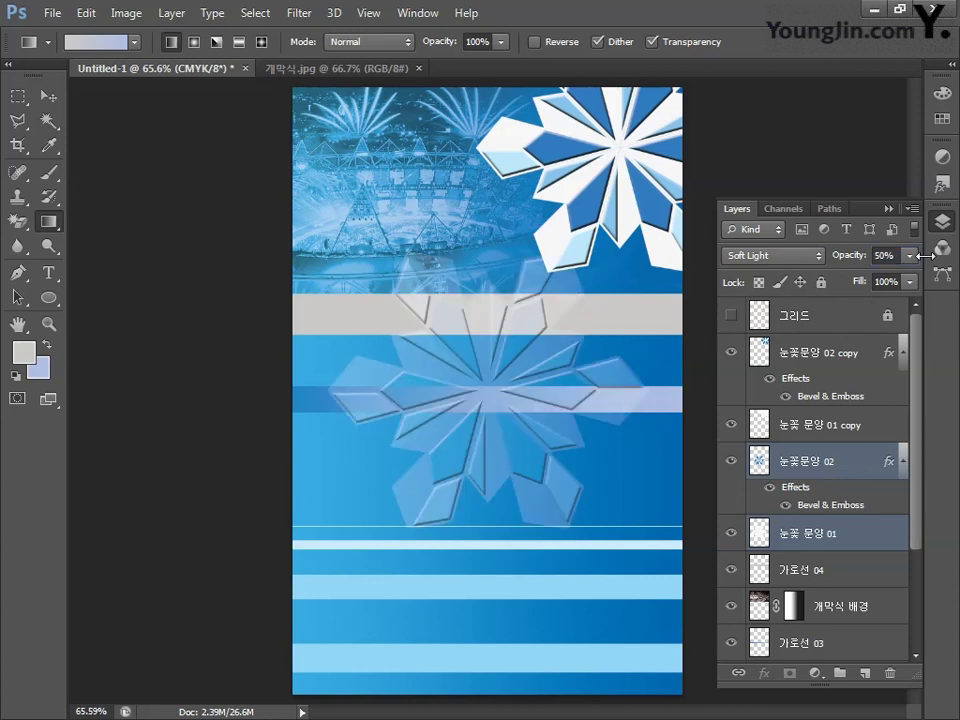
Enlarge the translucent original snowflake and place it behind the smaller opaque one in the canvas's upper-right corner.
key("ctrl+t")
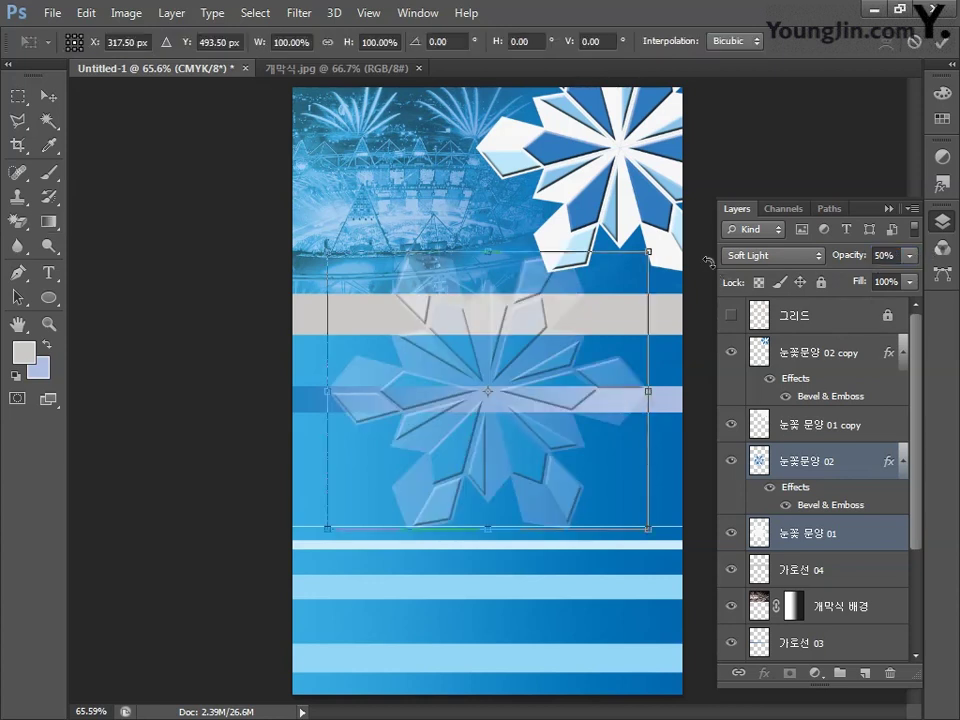
left_click_drag(543, 390, 616, 177)
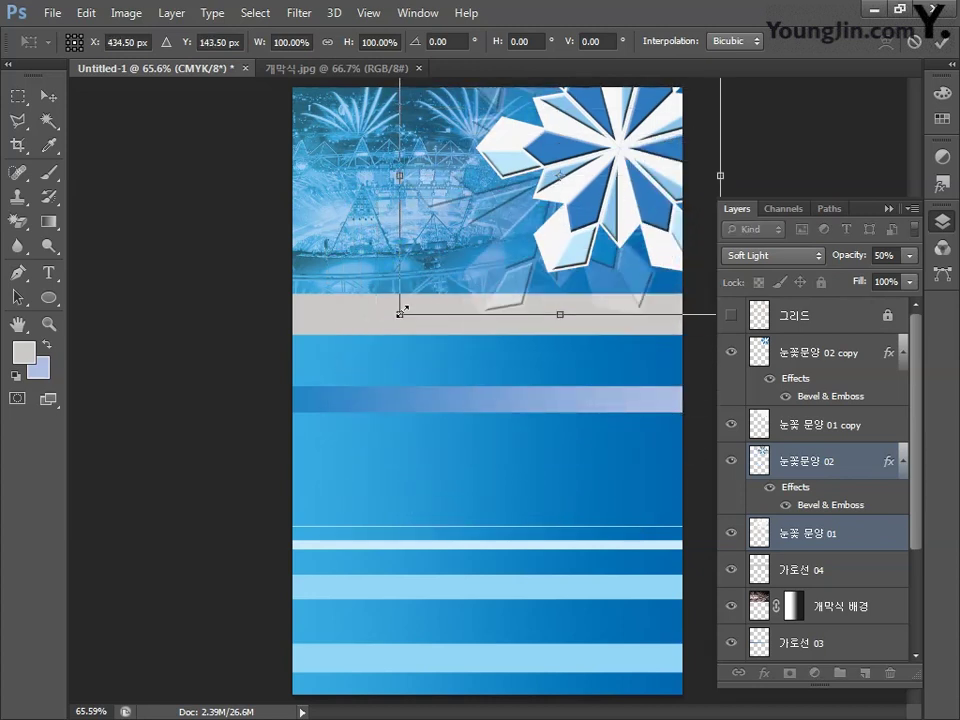
left_click_drag(384, 331, 279, 420)
left_click_drag(548, 336, 604, 285)
left_click_drag(409, 373, 370, 393)
key("Return")
key("g")
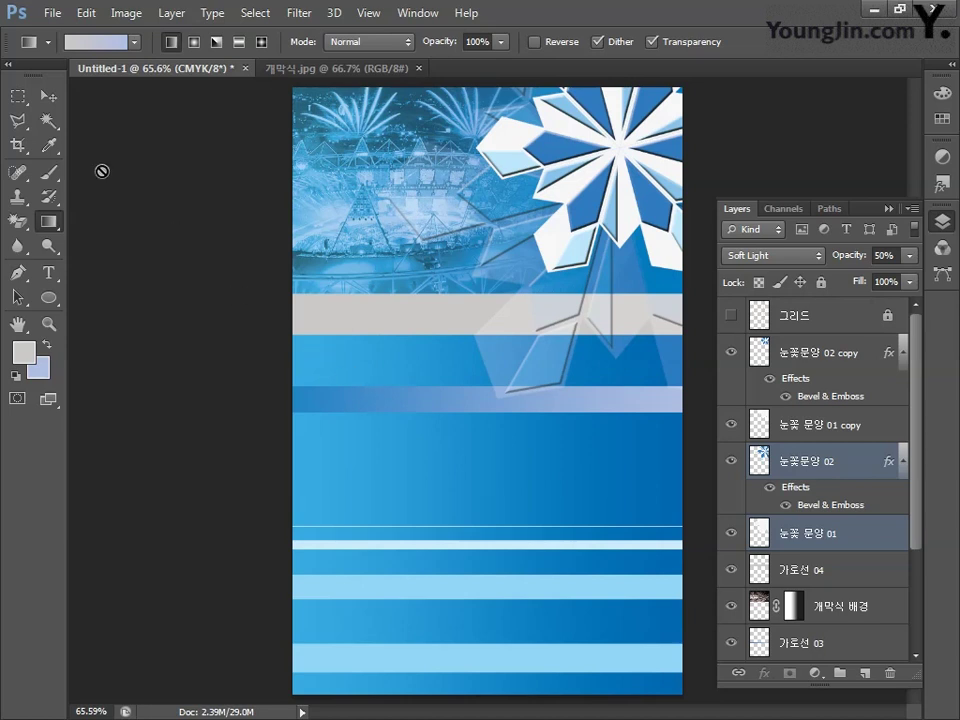
Open the speed skater photo 스케이팅 from the 제공소스 folder.
left_click(52, 13)
left_click(68, 57)
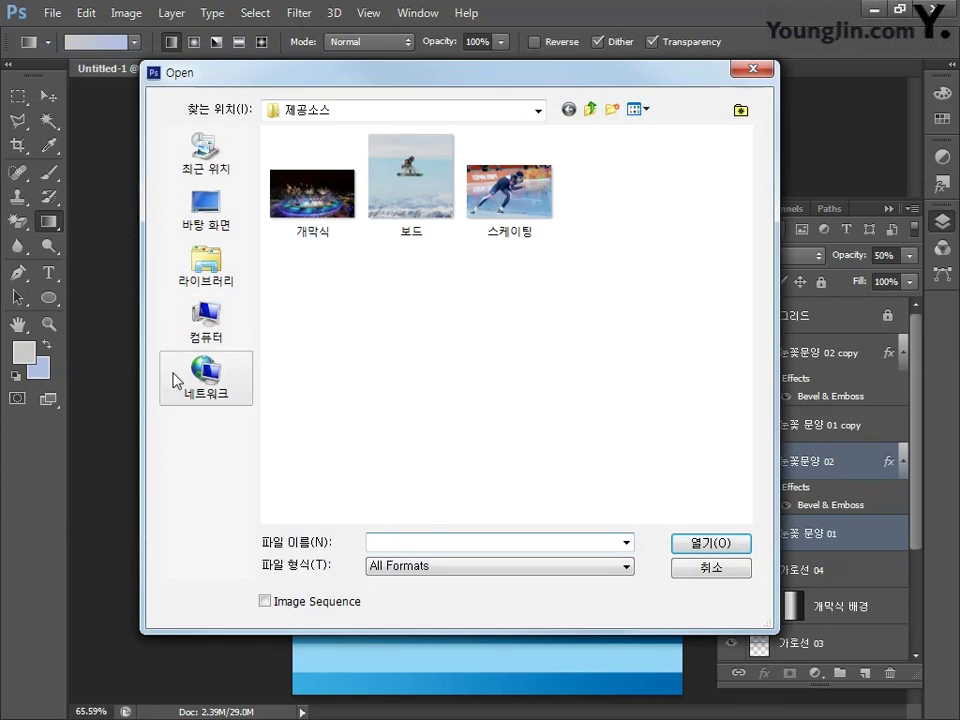
left_click(506, 229)
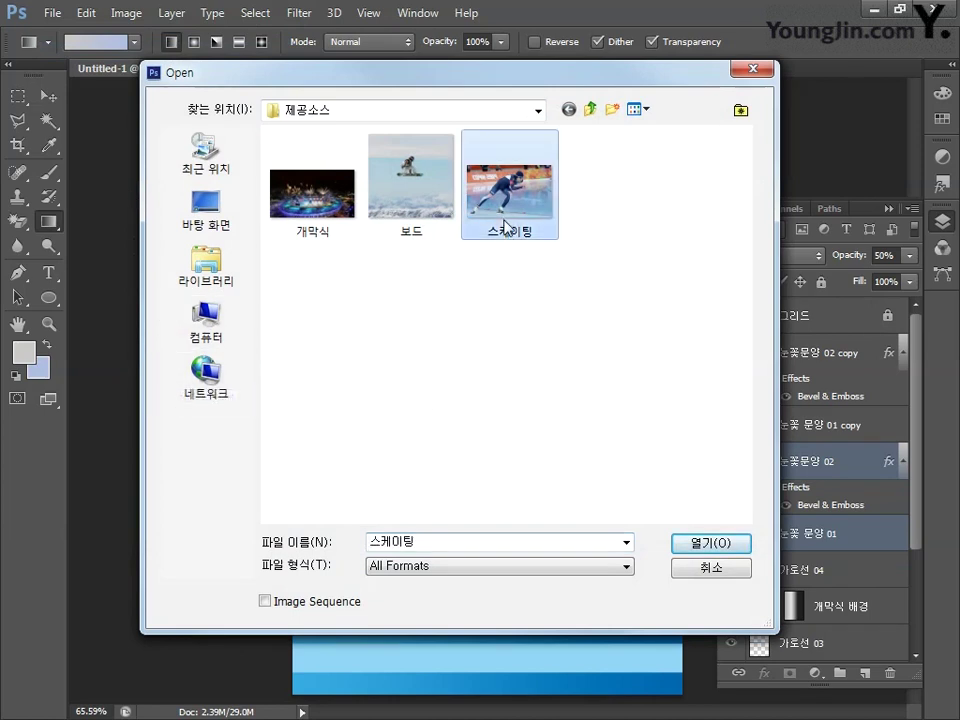
left_click(690, 543)
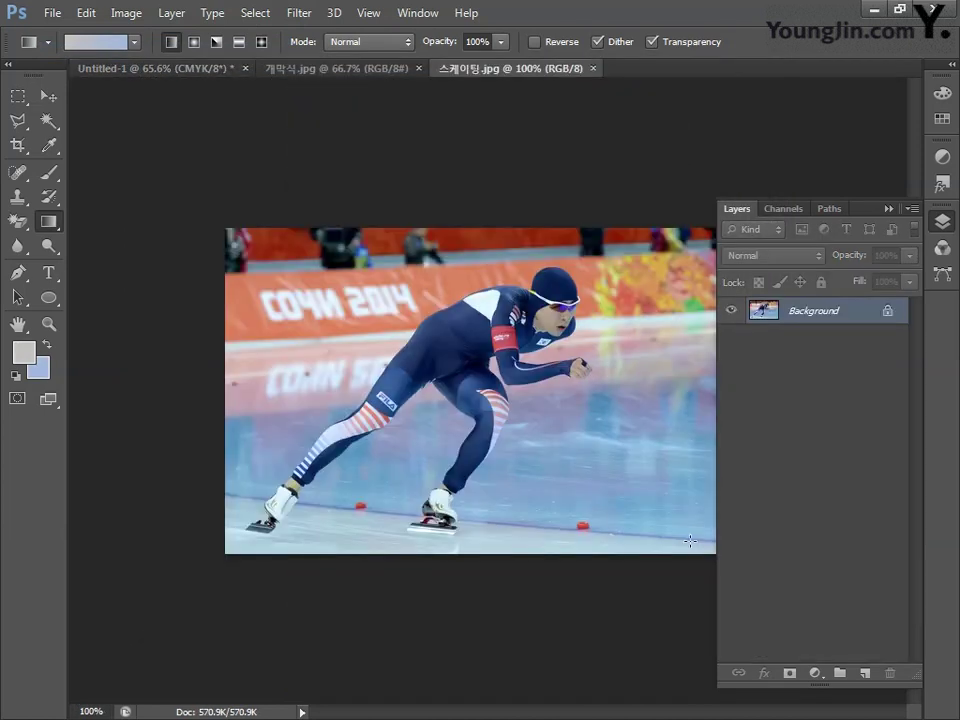
Using the Pen tool in Path mode, trace the front edge of the skater's rear lower leg and boot down to the blade tip.
left_click(18, 272)
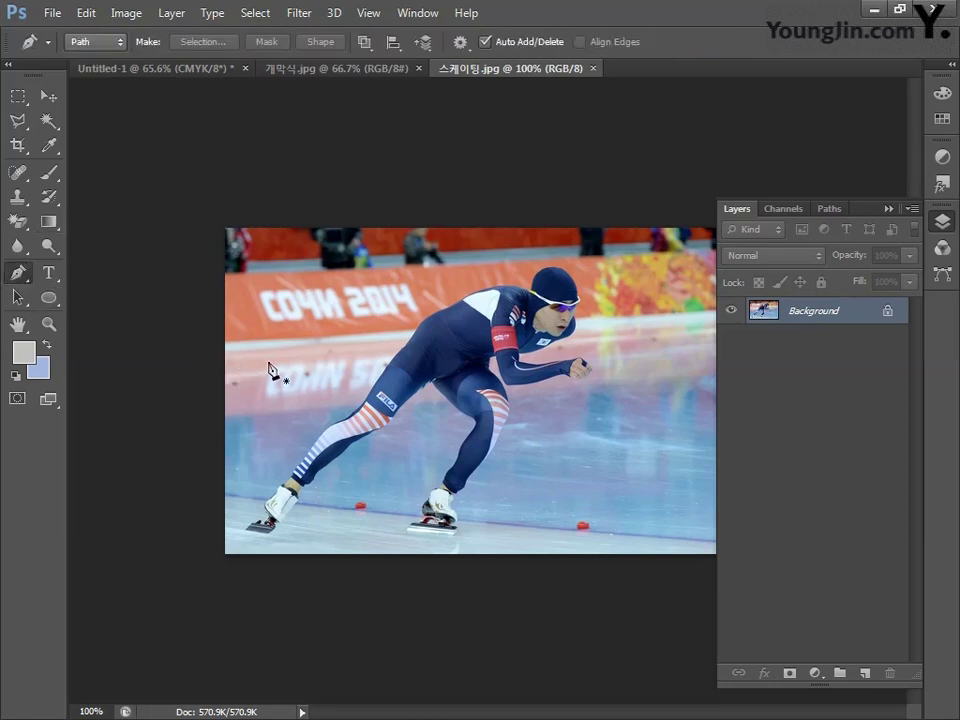
left_click(96, 42)
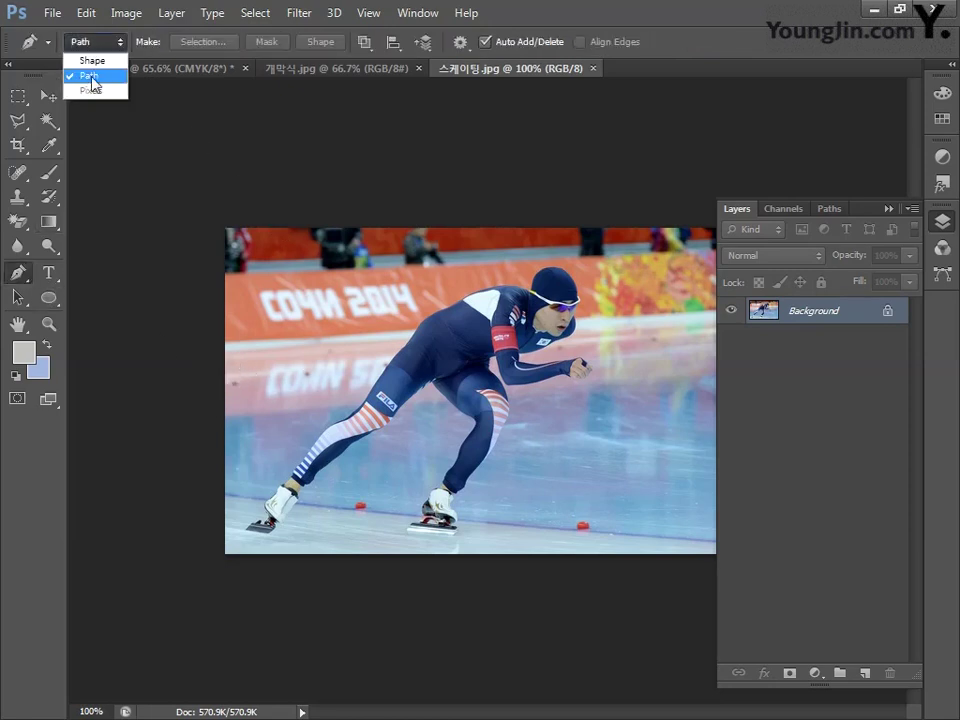
left_click(88, 77)
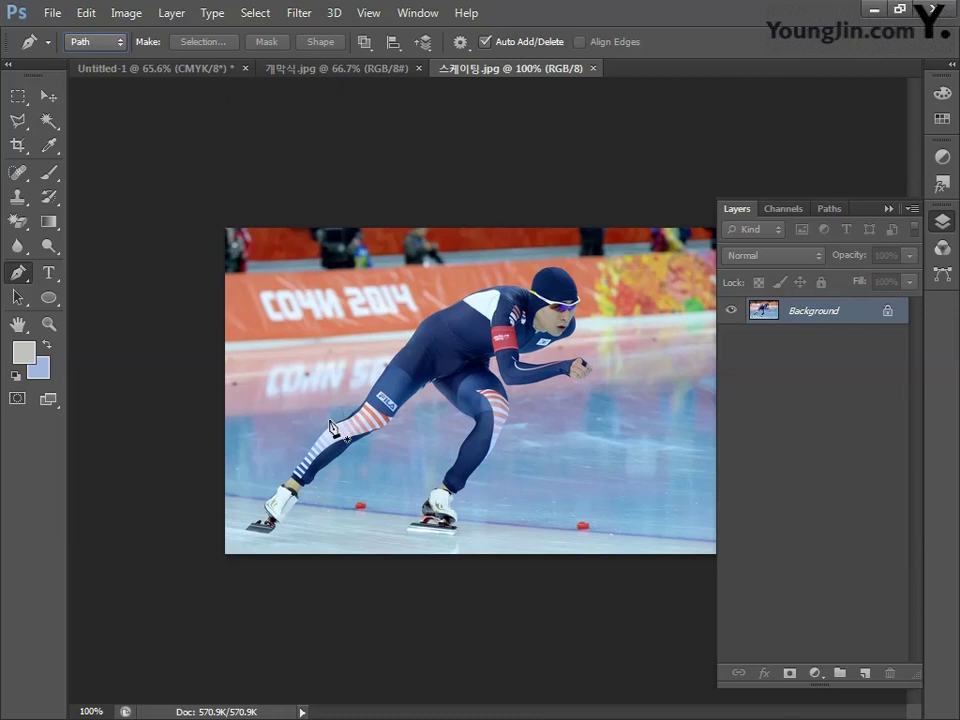
key("ctrl+plus")
key("ctrl+plus")
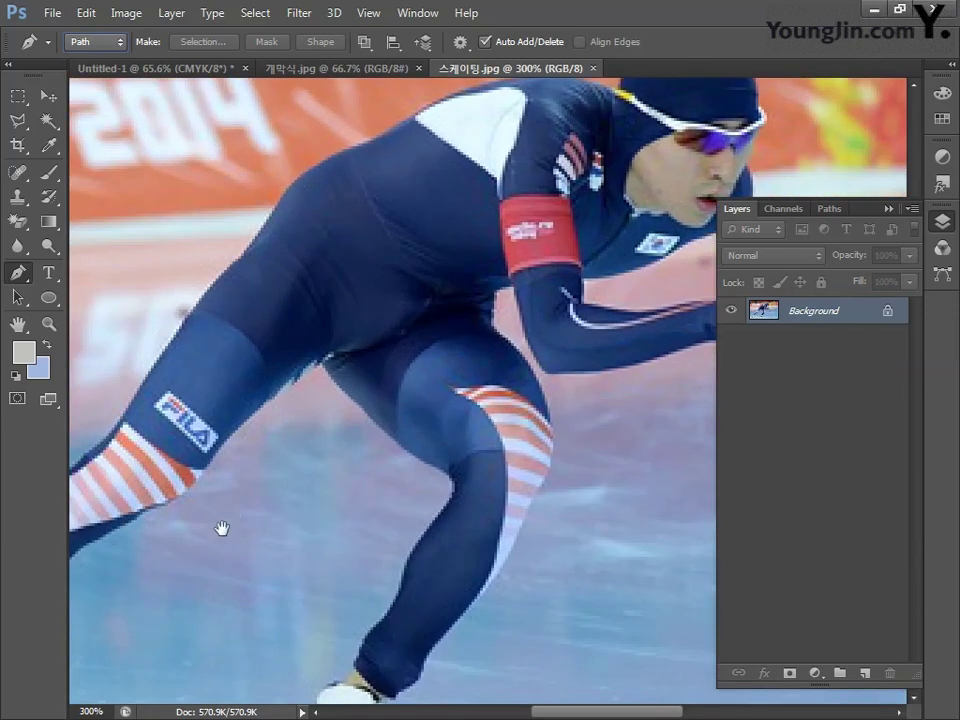
left_click_drag(221, 527, 611, 275)
left_click(393, 252)
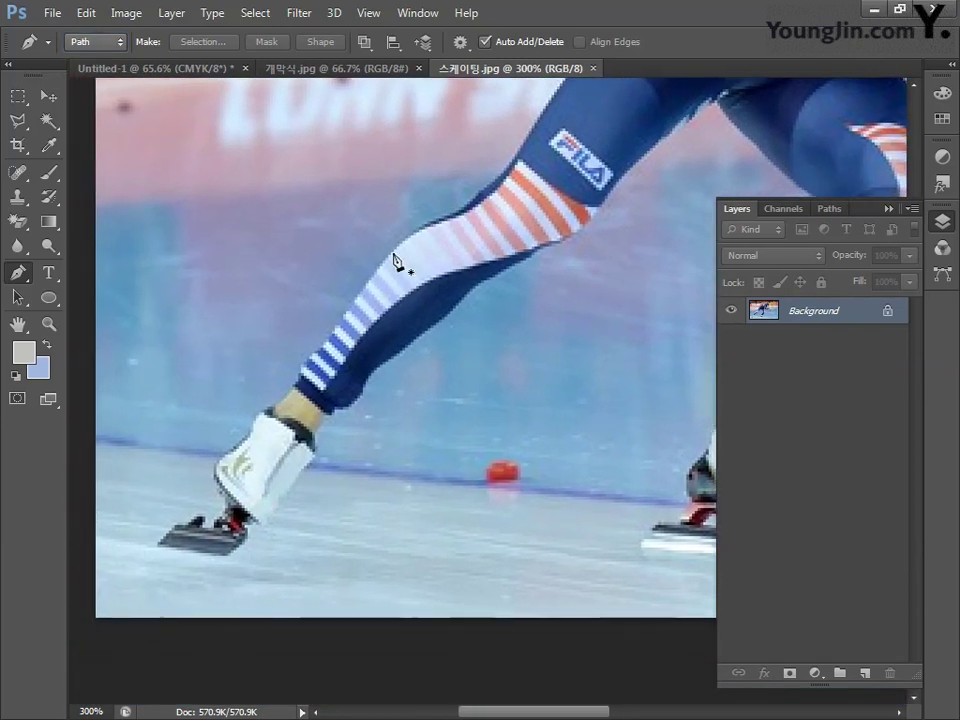
left_click(360, 292)
left_click(253, 418)
left_click(220, 461)
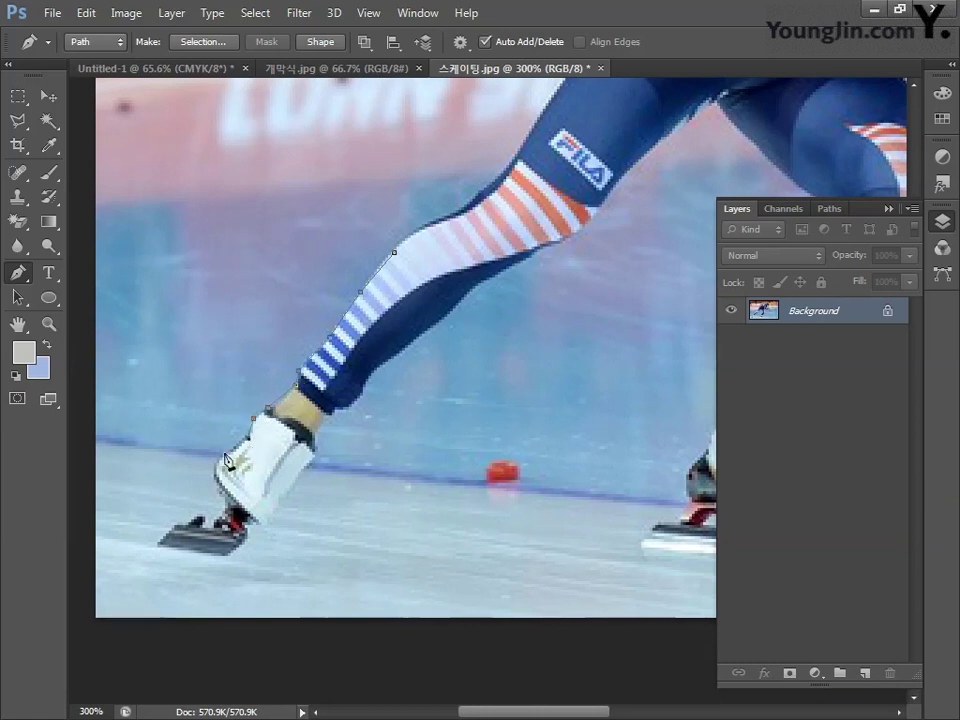
left_click(197, 514)
left_click(155, 547)
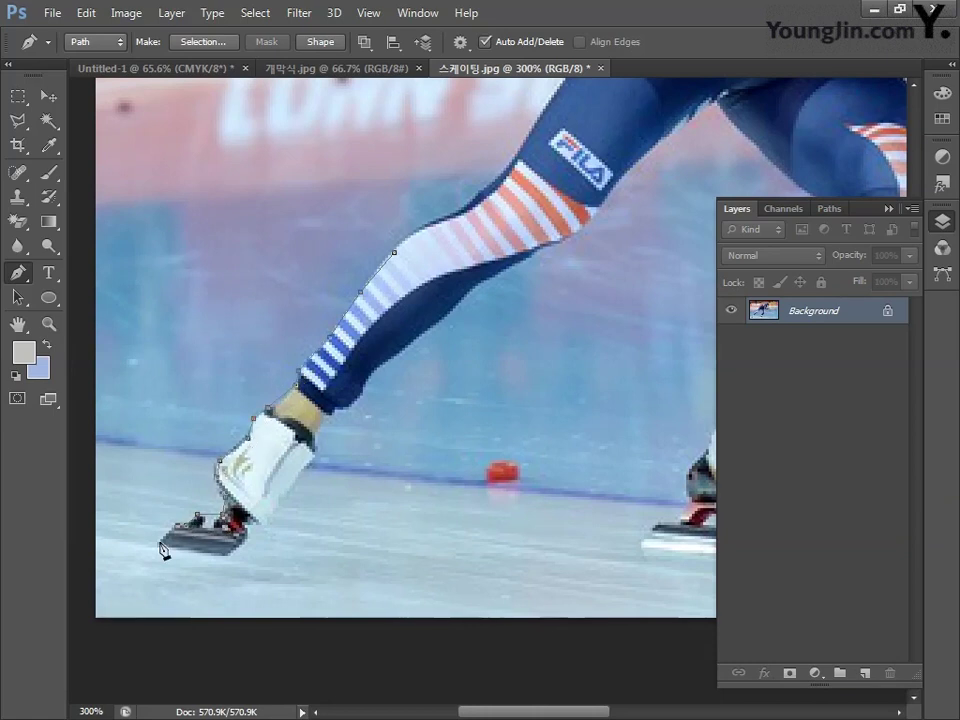
Continue the path from the rear skate up the underside of the rear calf, knee and thigh.
left_click(264, 524)
left_click(278, 503)
left_click(301, 468)
left_click(315, 457)
left_click(334, 407)
left_click(347, 404)
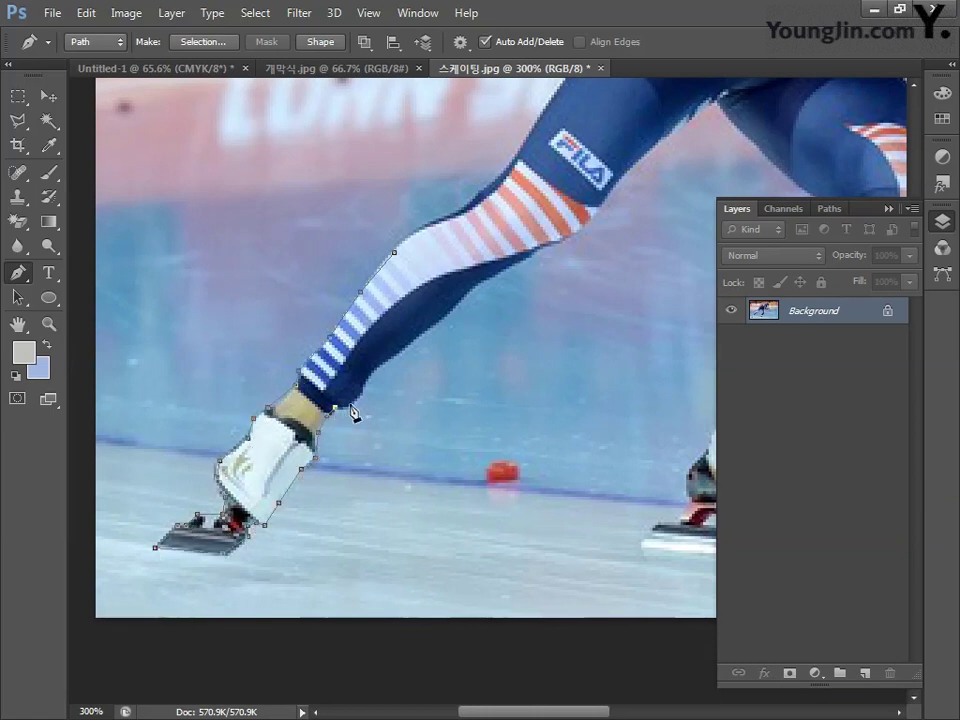
left_click(368, 380)
left_click(410, 345)
left_click(453, 305)
left_click(477, 281)
left_click_drag(564, 229, 236, 477)
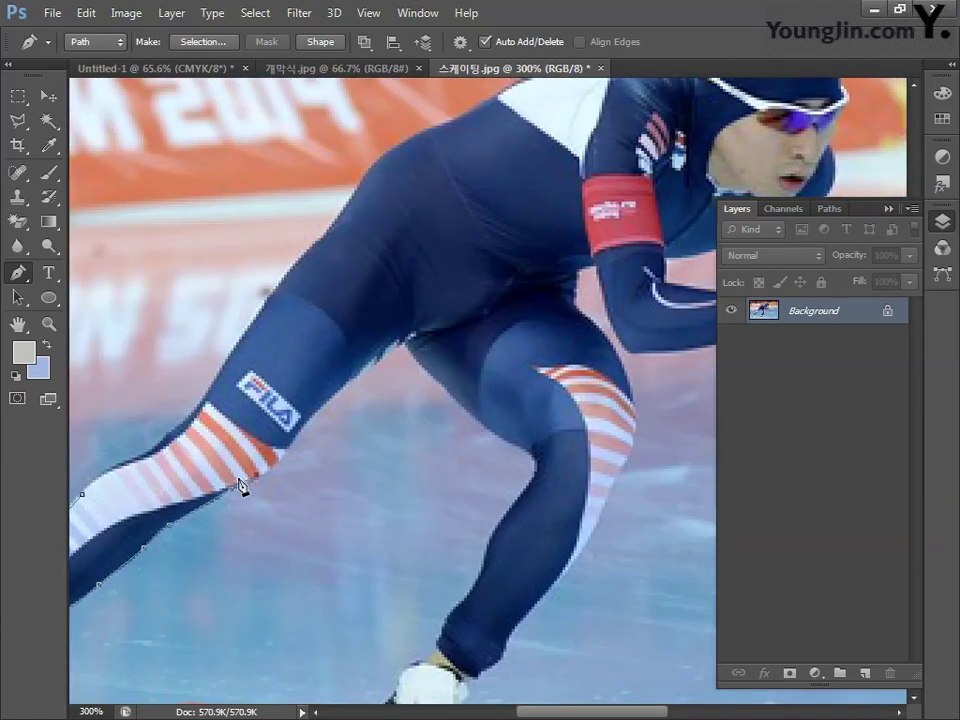
left_click(280, 452)
left_click(313, 418)
Extend the path from the crotch down the inner edge of the front leg to the ankle and boot.
left_click(458, 403)
left_click(494, 431)
left_click(535, 458)
left_click(509, 508)
left_click(486, 553)
left_click(462, 598)
left_click(438, 643)
left_click(409, 667)
left_click_drag(411, 681, 515, 441)
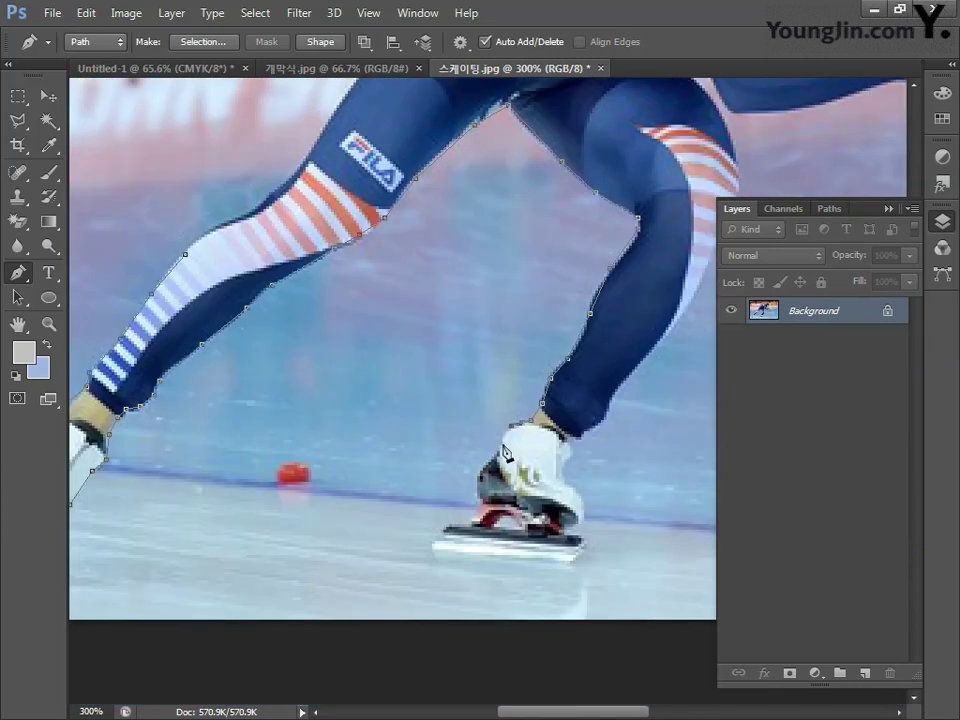
Trace the path around the front skate's blade and back up the other side of the boot to the ankle.
left_click(461, 521)
left_click(443, 535)
left_click(433, 547)
left_click(437, 553)
left_click(570, 563)
left_click(583, 538)
left_click(580, 514)
left_click(571, 489)
left_click(563, 466)
left_click(571, 440)
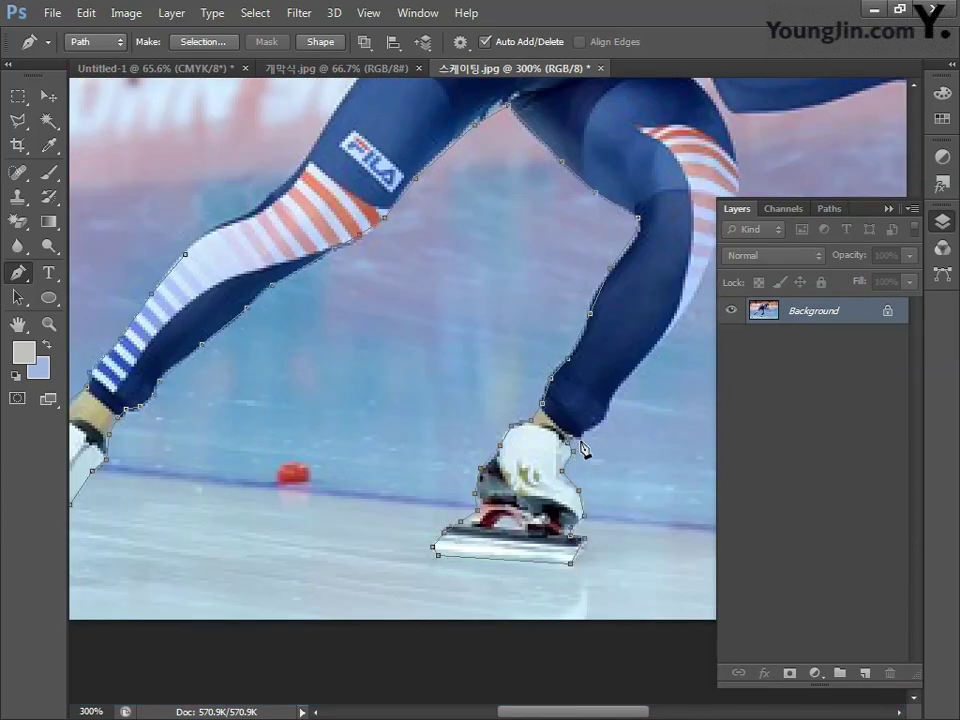
Continue the path up the outer edge of the front leg, past the striped knee, to the gap below the arm.
left_click(595, 431)
left_click(613, 405)
left_click_drag(671, 356, 506, 516)
left_click(517, 484)
left_click(550, 417)
left_click(565, 386)
left_click(575, 340)
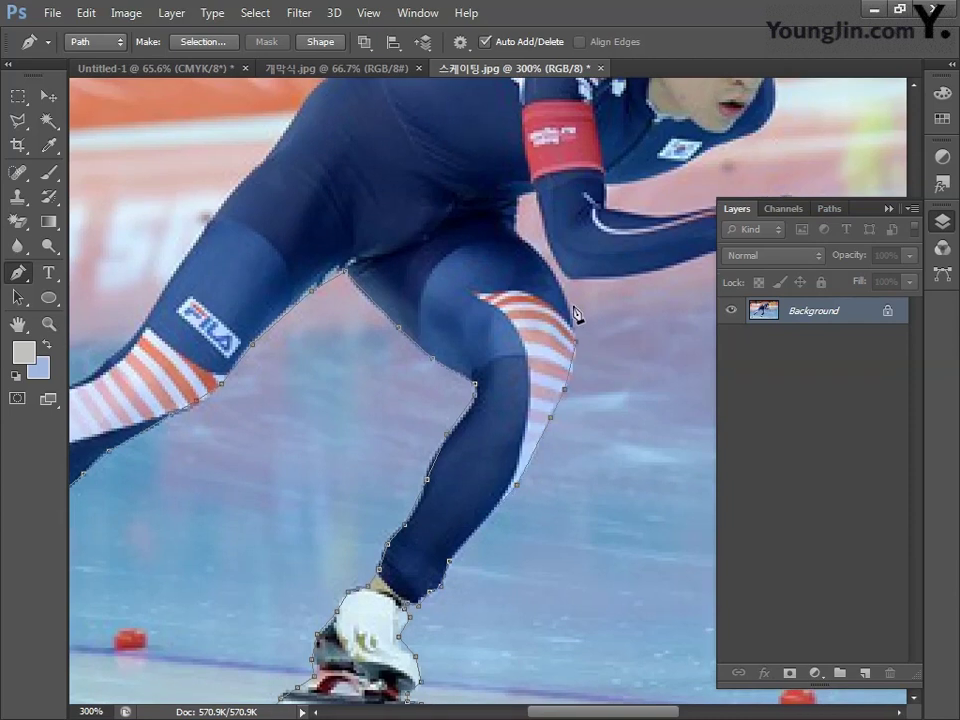
left_click(565, 310)
left_click(553, 275)
left_click(523, 243)
left_click(516, 203)
Trace the path along the underside of the skater's arm and around the fist.
left_click_drag(587, 315, 322, 500)
left_click(350, 467)
left_click(395, 462)
left_click(440, 443)
left_click(477, 437)
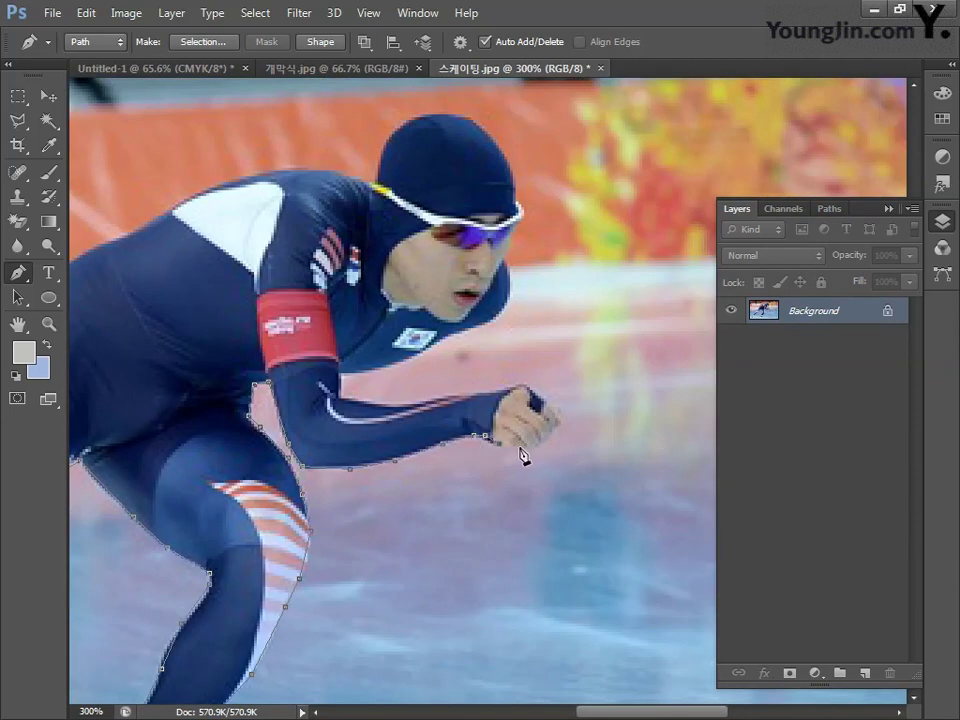
left_click(545, 437)
left_click(559, 421)
left_click(558, 408)
left_click(525, 382)
Continue the path back along the upper edge of the forearm and up the chest to the chin area.
left_click(428, 399)
left_click(385, 404)
left_click(341, 374)
left_click(405, 356)
left_click(478, 324)
left_click(506, 300)
left_click(503, 283)
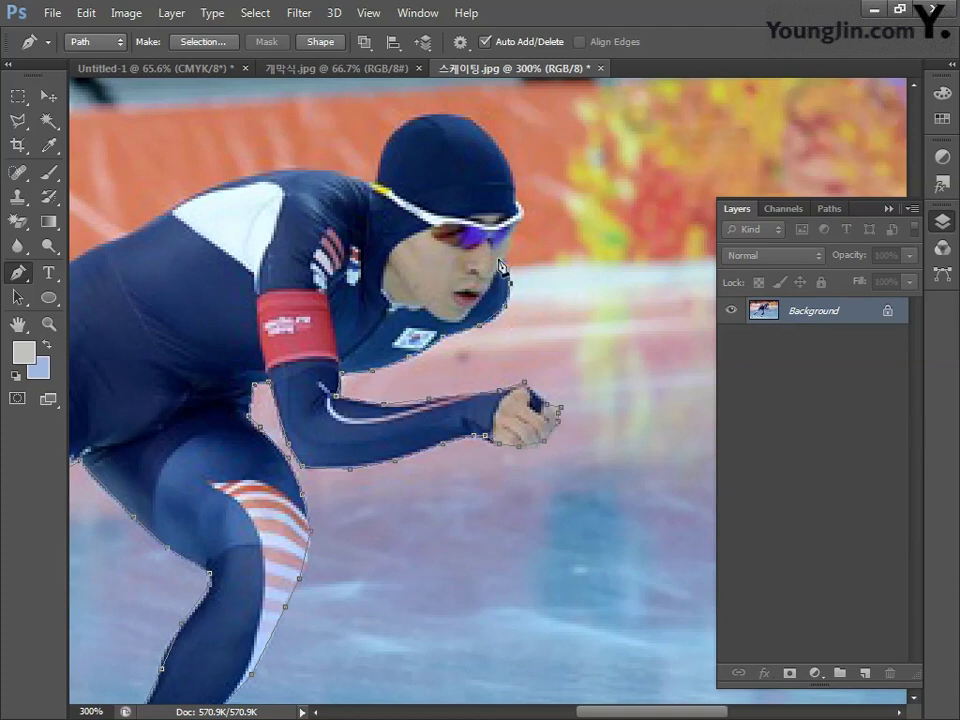
Trace the path up the face, around the goggles and cap, and over the shoulder to the upper back.
left_click(516, 242)
left_click(519, 189)
left_click_drag(519, 189, 646, 394)
left_click(590, 330)
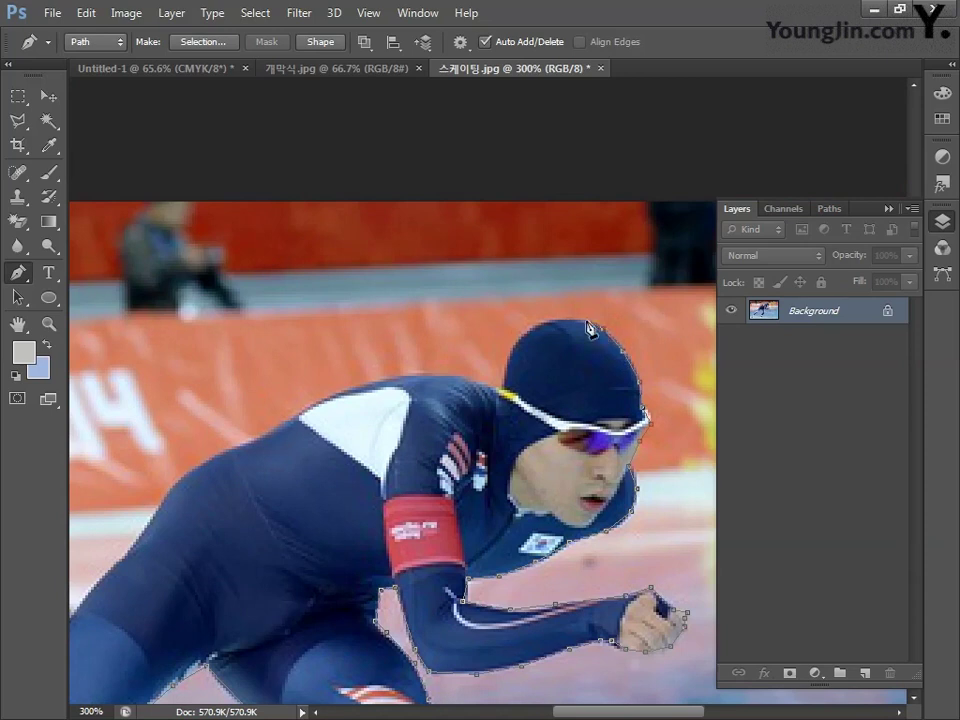
left_click_drag(328, 407, 590, 330)
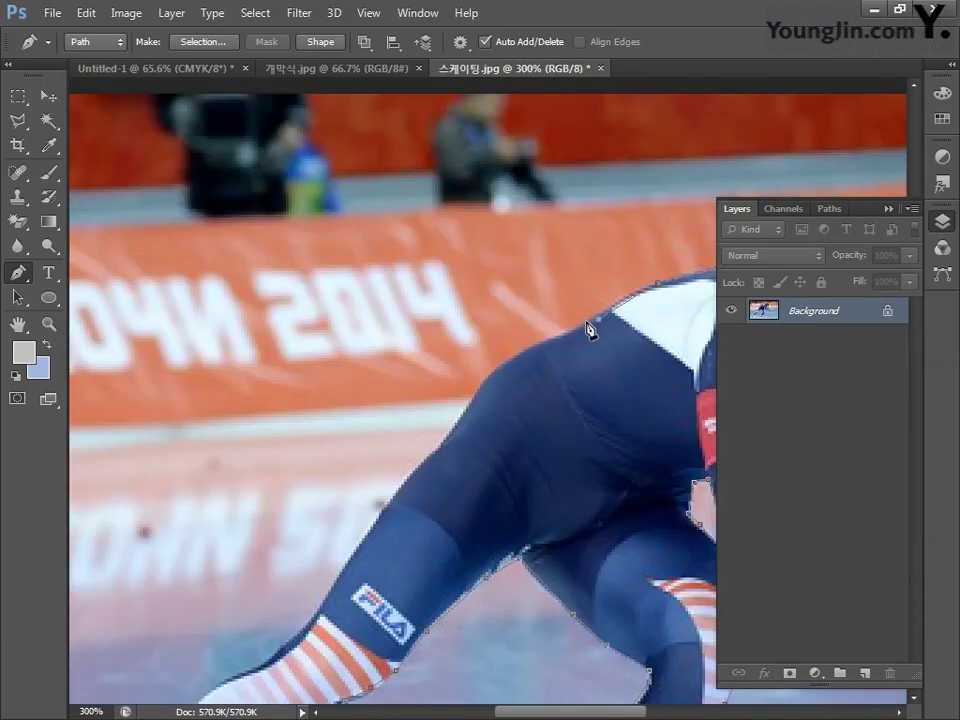
Extend the path along the lower back, hip and rear thigh, and close it at its starting point on the rear leg.
left_click(540, 342)
left_click(480, 384)
left_click(459, 420)
left_click(422, 462)
left_click(375, 518)
left_click(314, 619)
left_click_drag(314, 619, 492, 407)
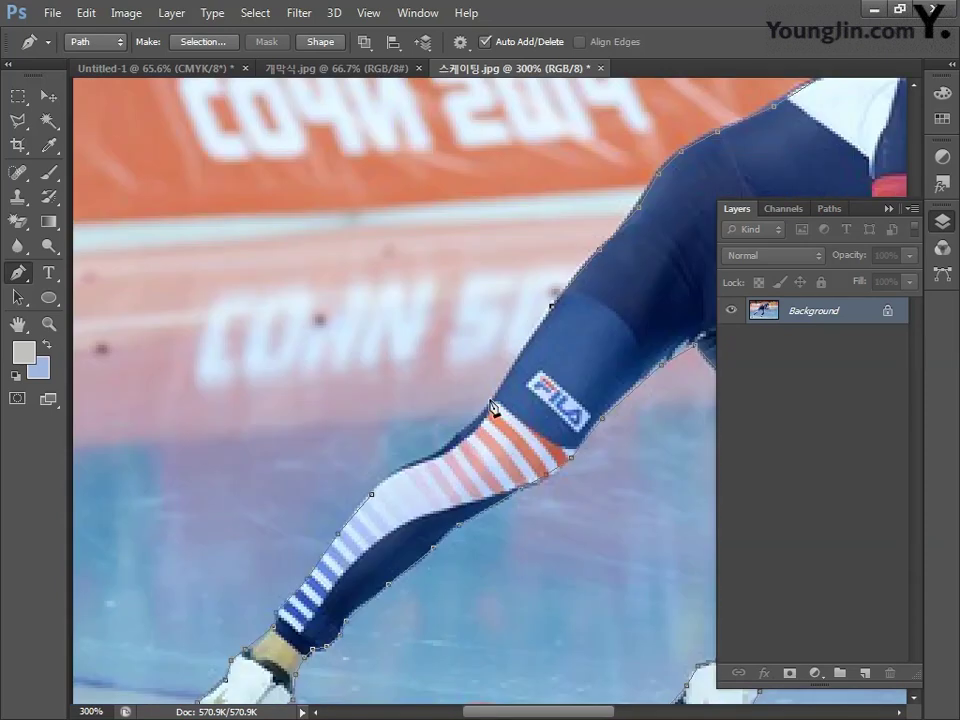
left_click_drag(375, 504, 343, 371)
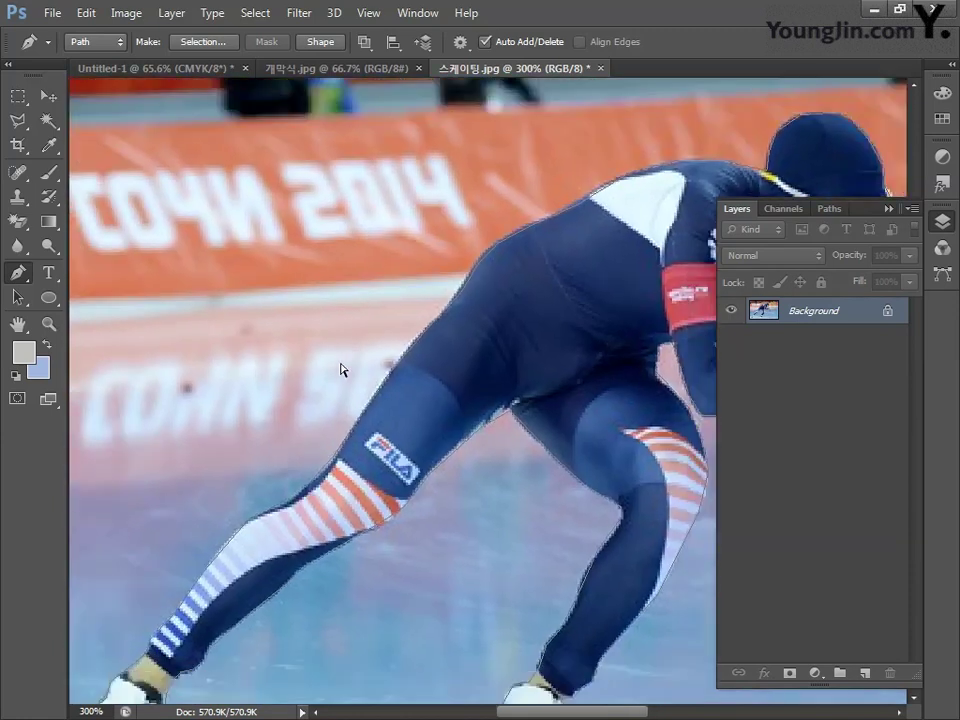
Convert the closed path to a selection and copy the cut-out skater into the Untitled-1 document.
key("ctrl+minus")
key("ctrl+minus")
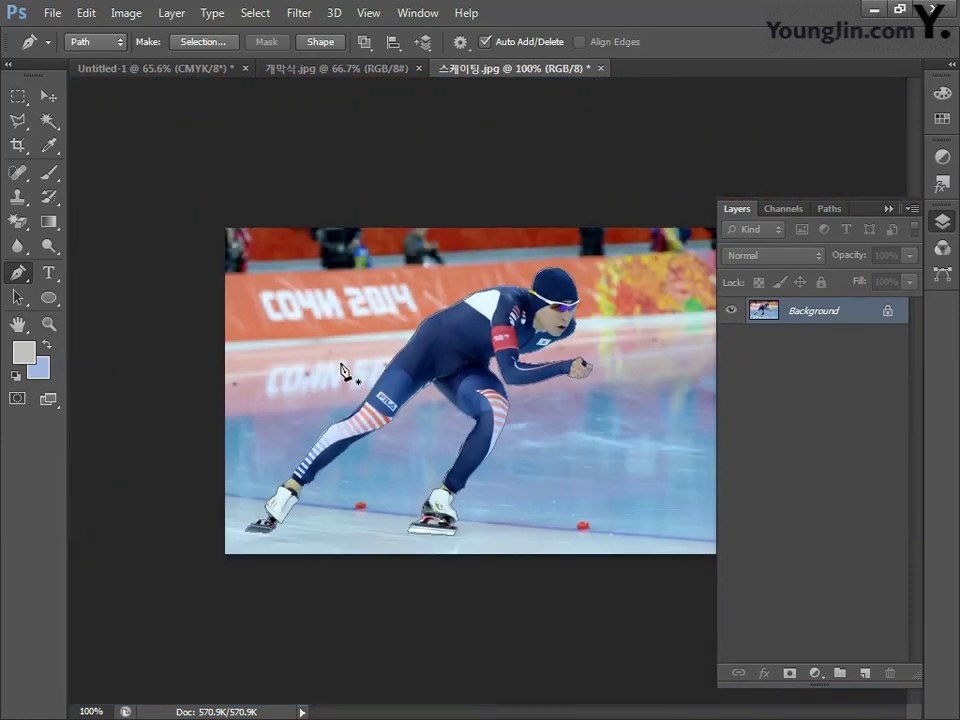
key("ctrl+Return")
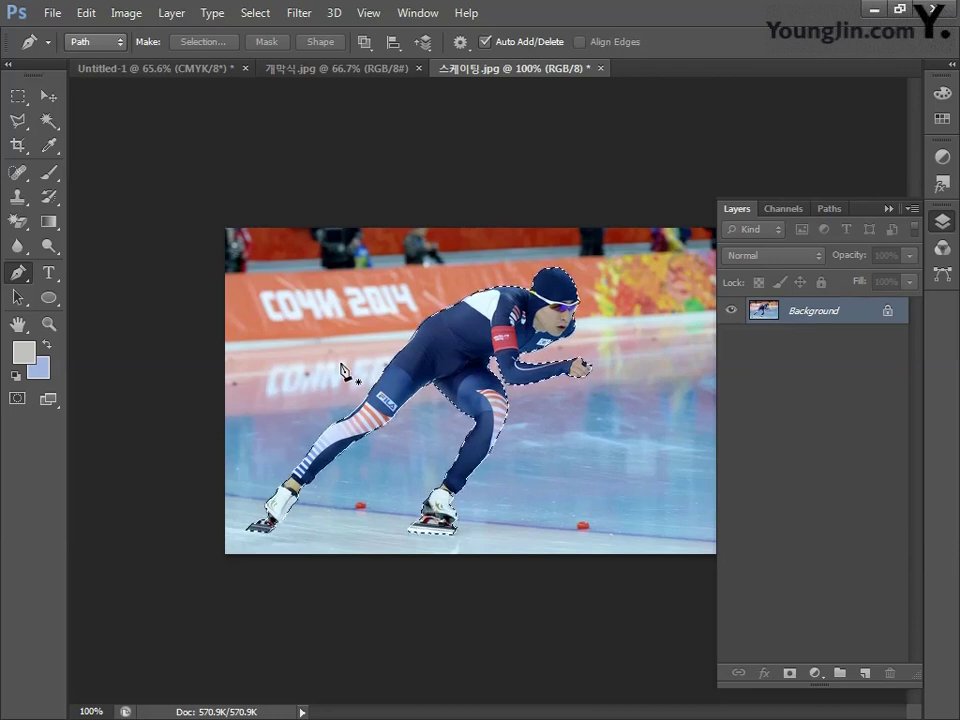
left_click(155, 68)
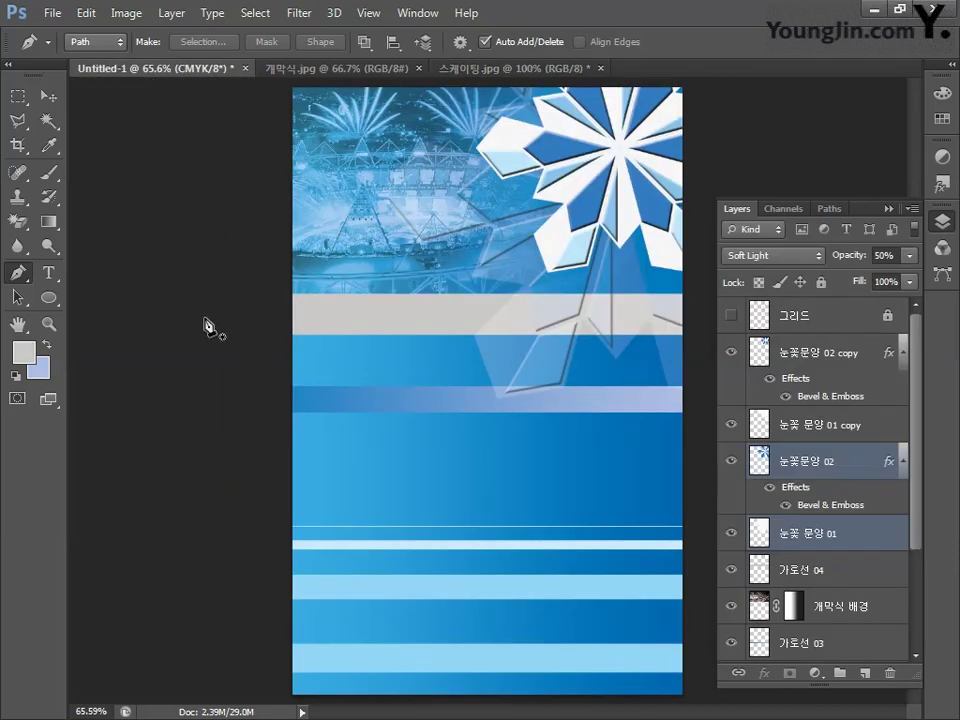
key("ctrl+v")
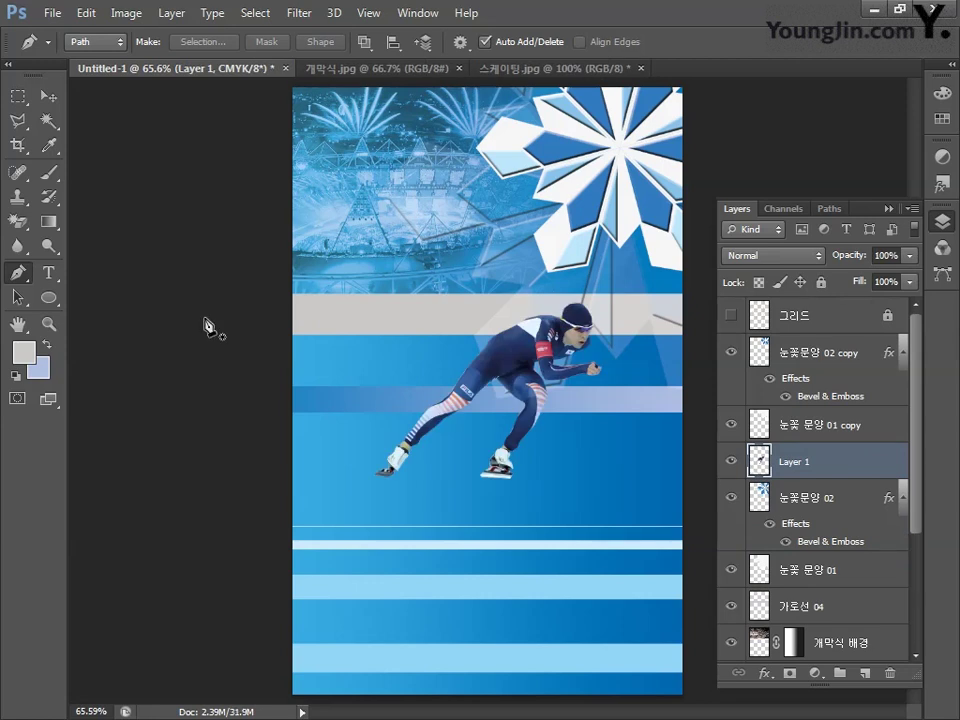
Enlarge the skater proportionally to nearly twice its size and place it so the rear leg runs off the canvas's left edge.
key("ctrl+t")
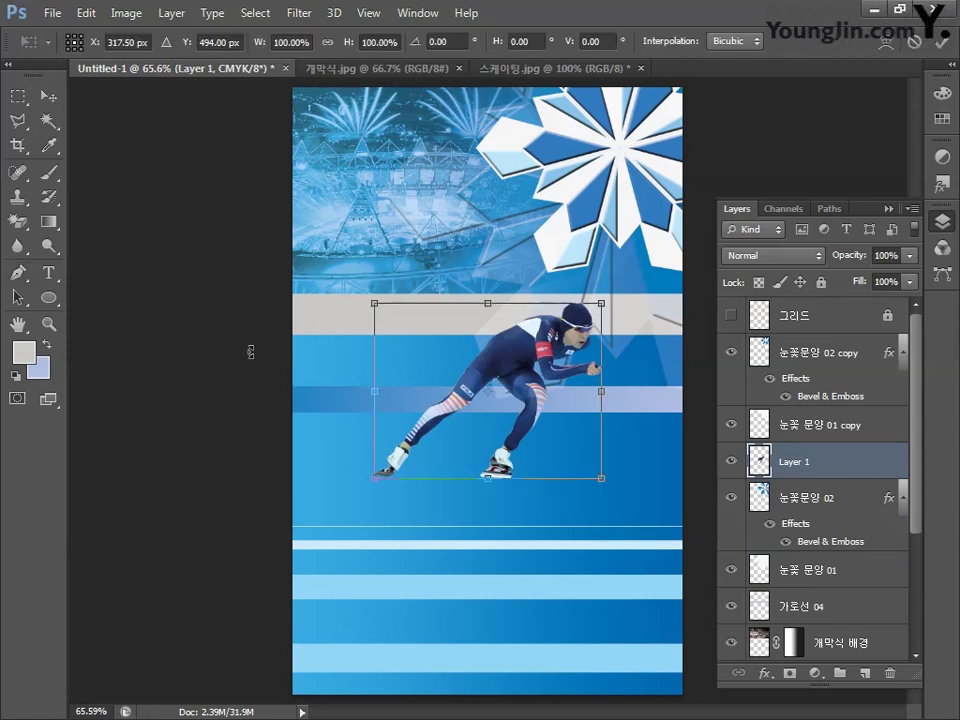
left_click_drag(373, 481, 239, 585)
left_click_drag(424, 411, 341, 458)
left_click_drag(499, 365, 535, 339)
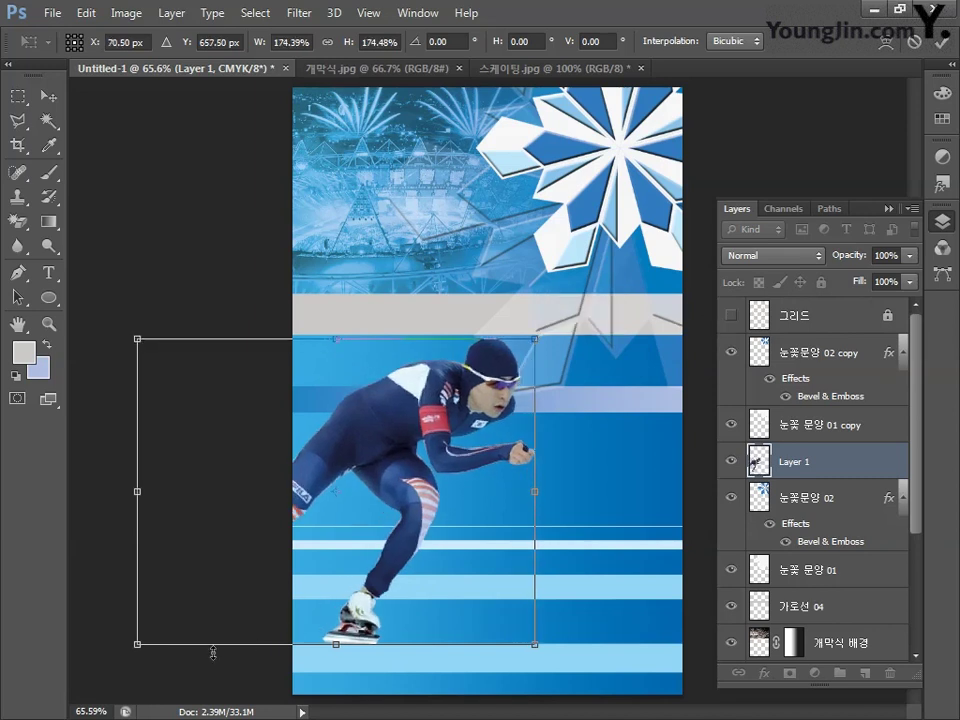
left_click_drag(137, 644, 101, 677)
left_click_drag(388, 445, 403, 461)
key("Return")
key("p")
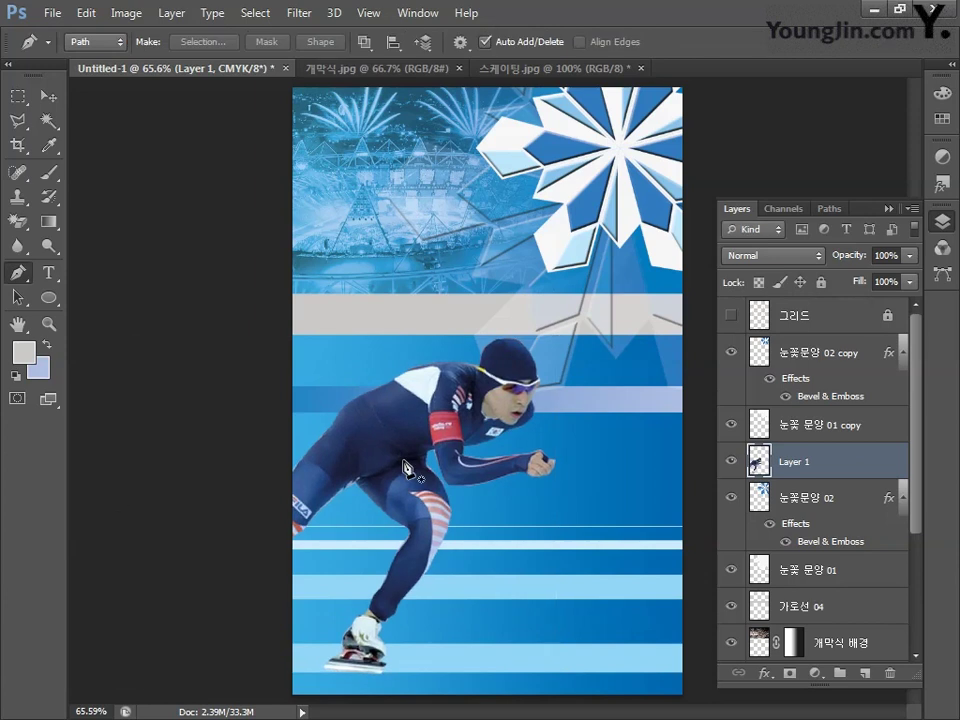
Rename the skater layer 스케이팅 and move it above 눈꽃문양 02 copy, just below the 그리드 layer.
double_click(793, 461)
type("스케이팅")
key("Return")
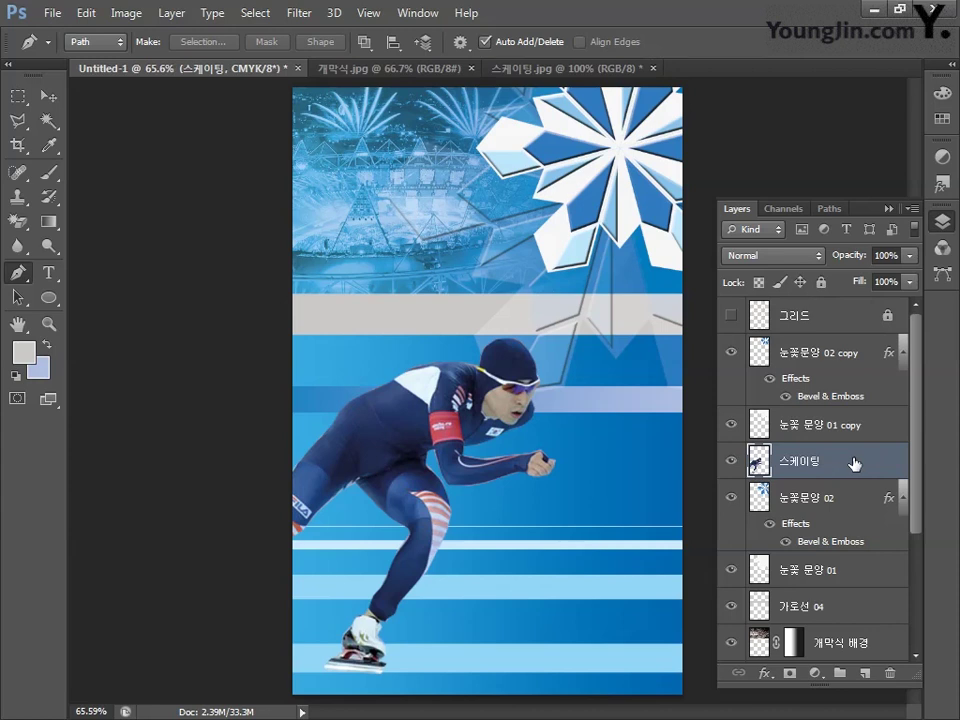
left_click_drag(854, 463, 855, 343)
Apply a Drop Shadow to the 스케이팅 layer with 75% opacity, 4 px distance and 16 px size.
double_click(853, 360)
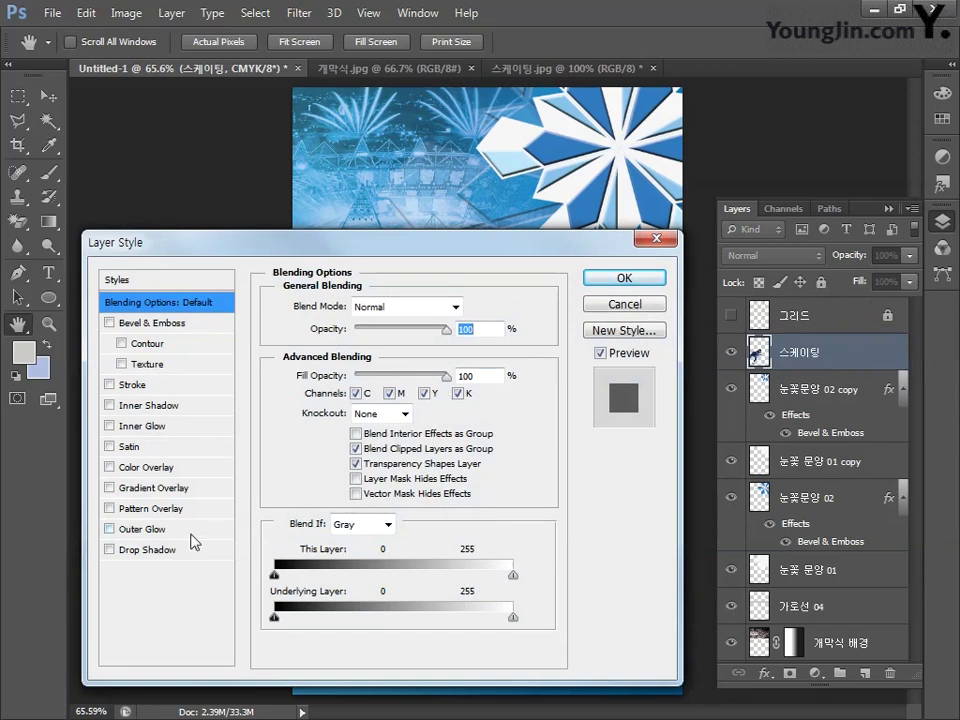
left_click(160, 550)
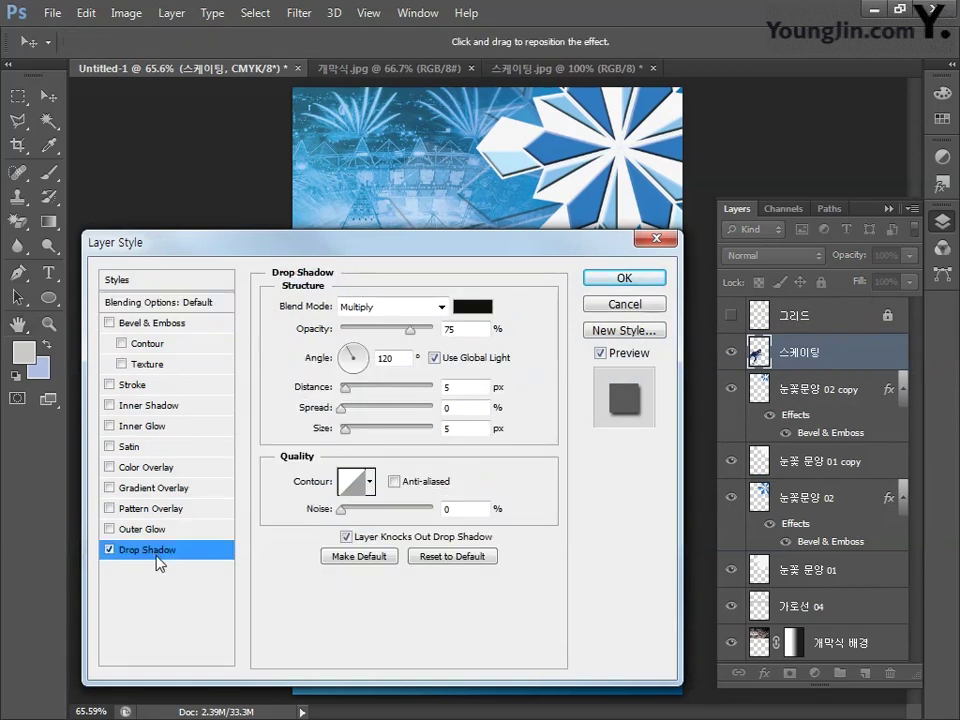
double_click(463, 328)
type("75")
left_click(345, 387)
left_click(348, 425)
type("16")
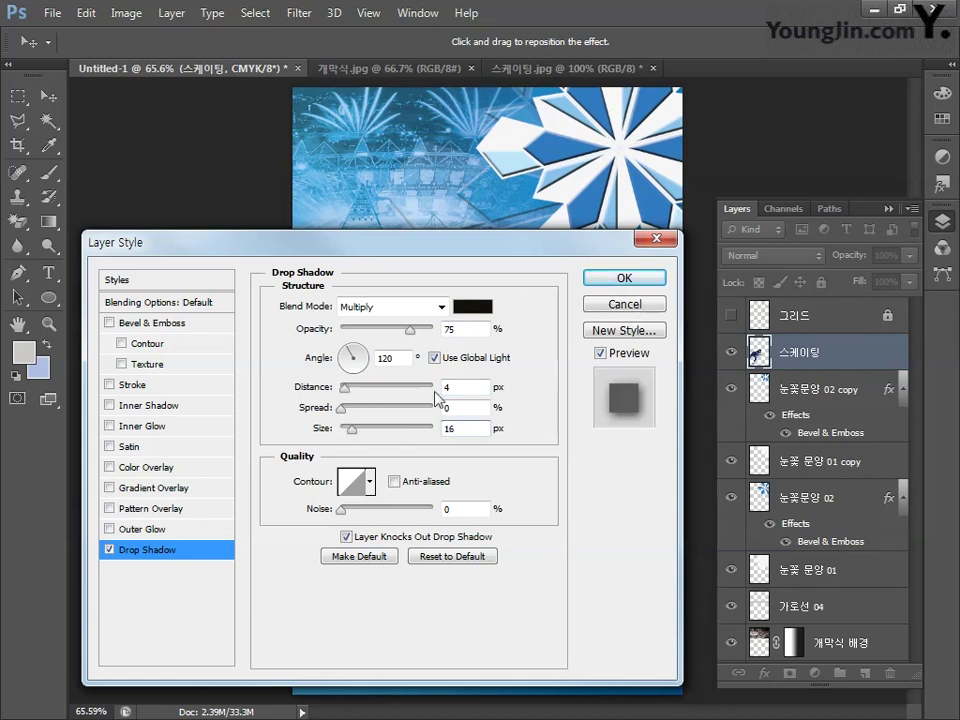
left_click(622, 278)
key("p")
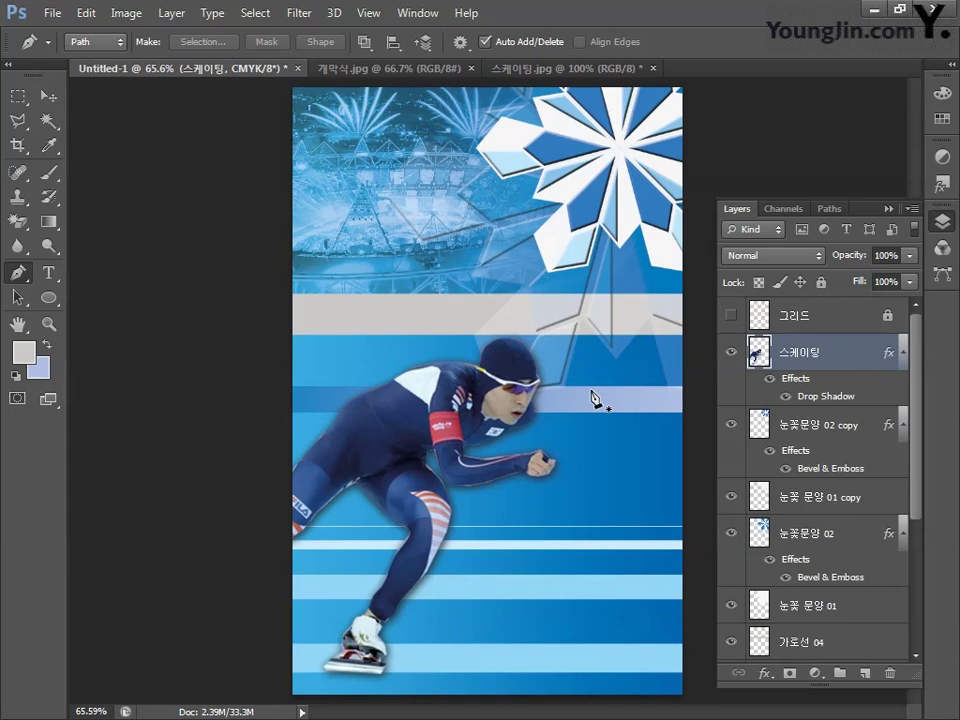
Open the snowboarder photo 보드 from the 제공소스 folder.
left_click(52, 13)
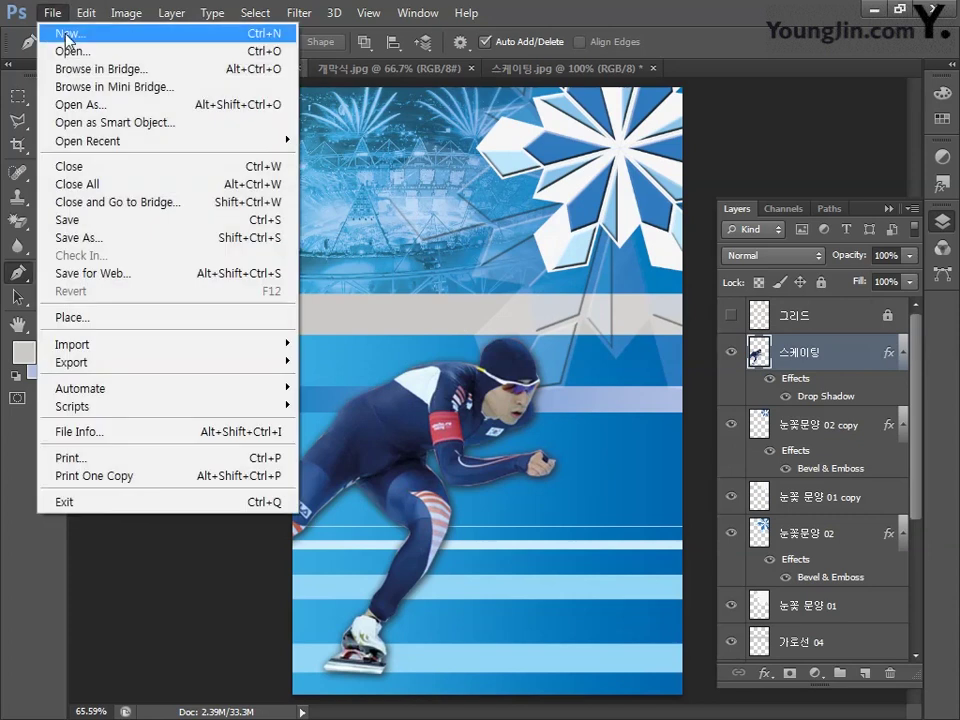
left_click(72, 51)
left_click(387, 204)
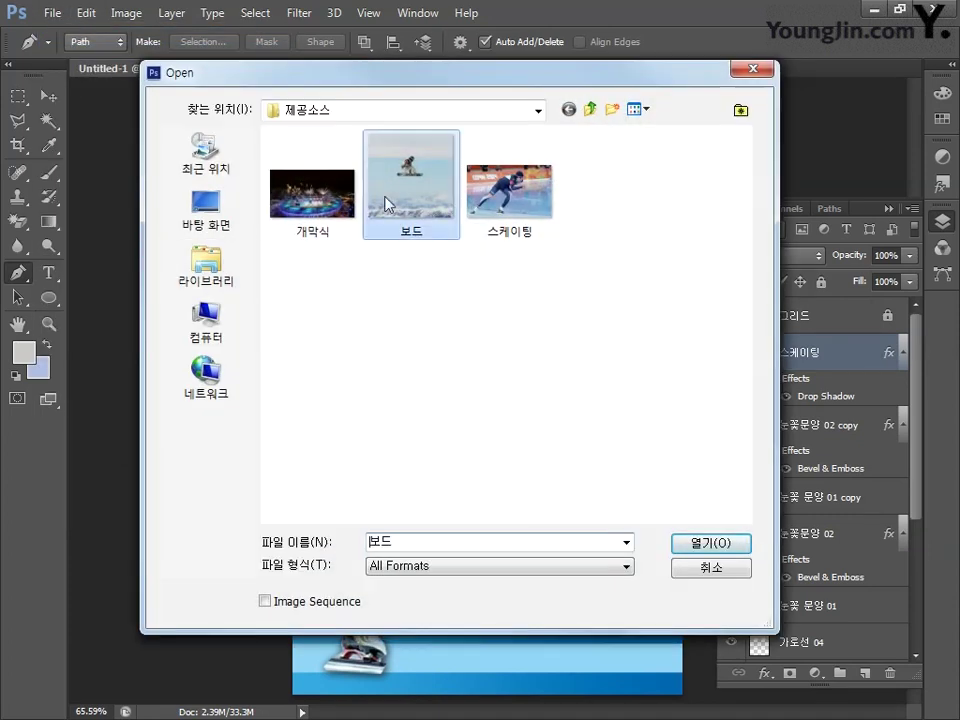
left_click(711, 543)
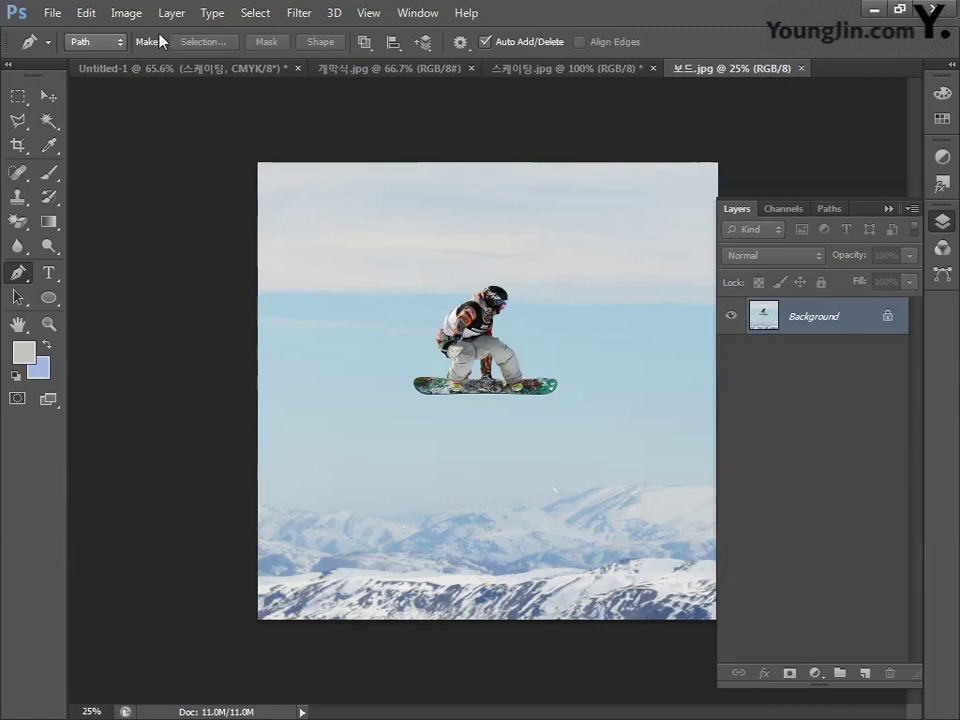
Brighten the snowboarder photo with Levels, using input levels 21, 1.48 and 230.
left_click(126, 13)
mouse_move(133, 60)
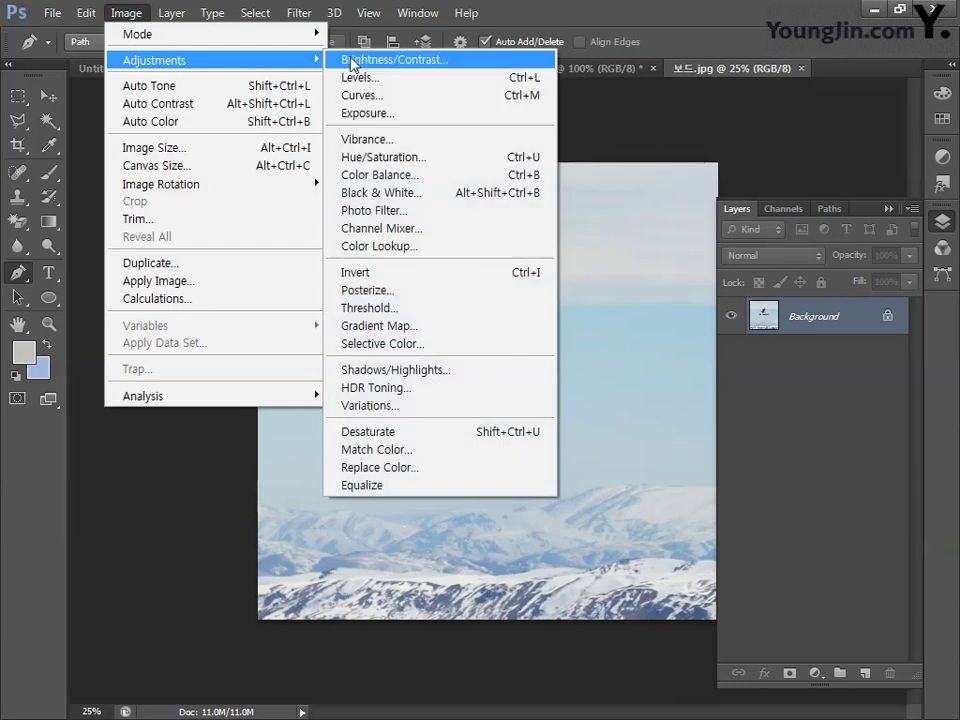
left_click(345, 75)
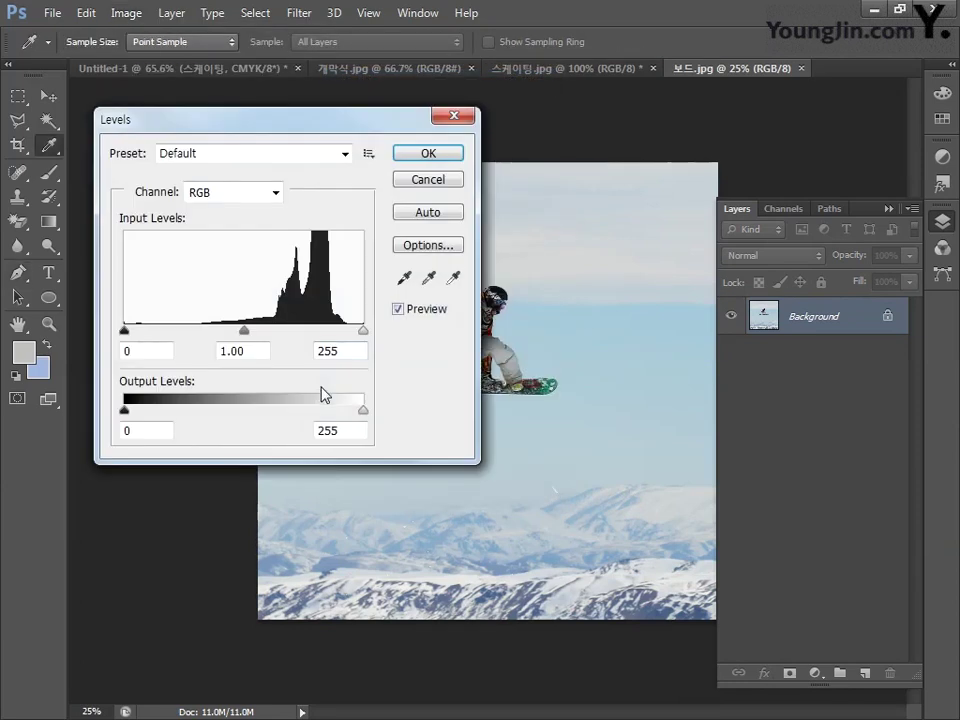
left_click_drag(125, 331, 136, 330)
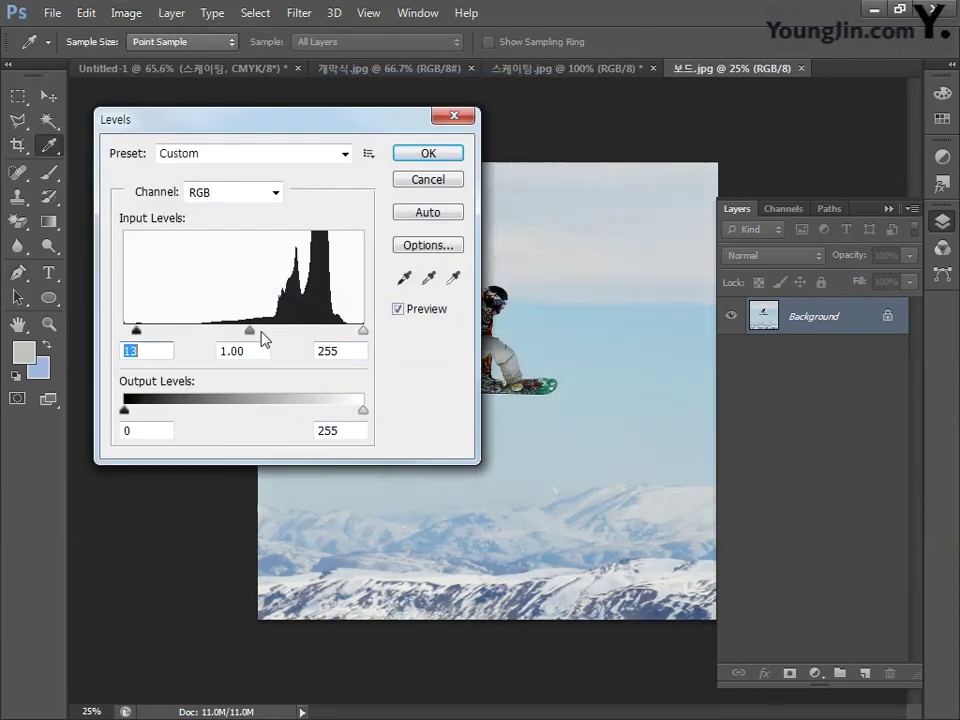
left_click_drag(244, 330, 218, 330)
left_click_drag(363, 330, 340, 330)
left_click_drag(142, 332, 149, 332)
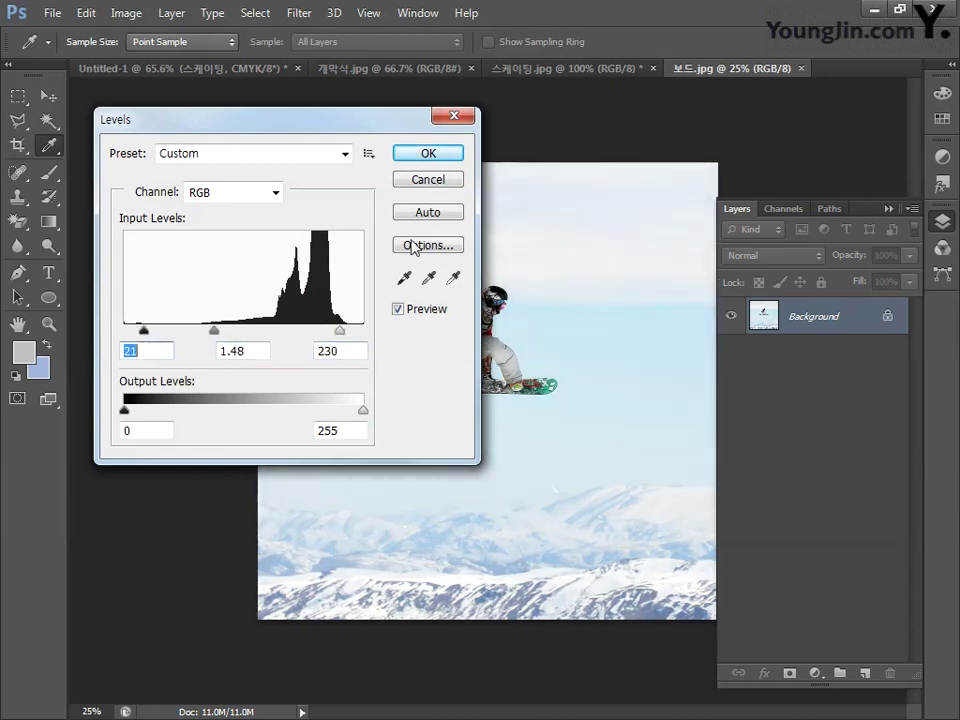
left_click(428, 155)
key("p")
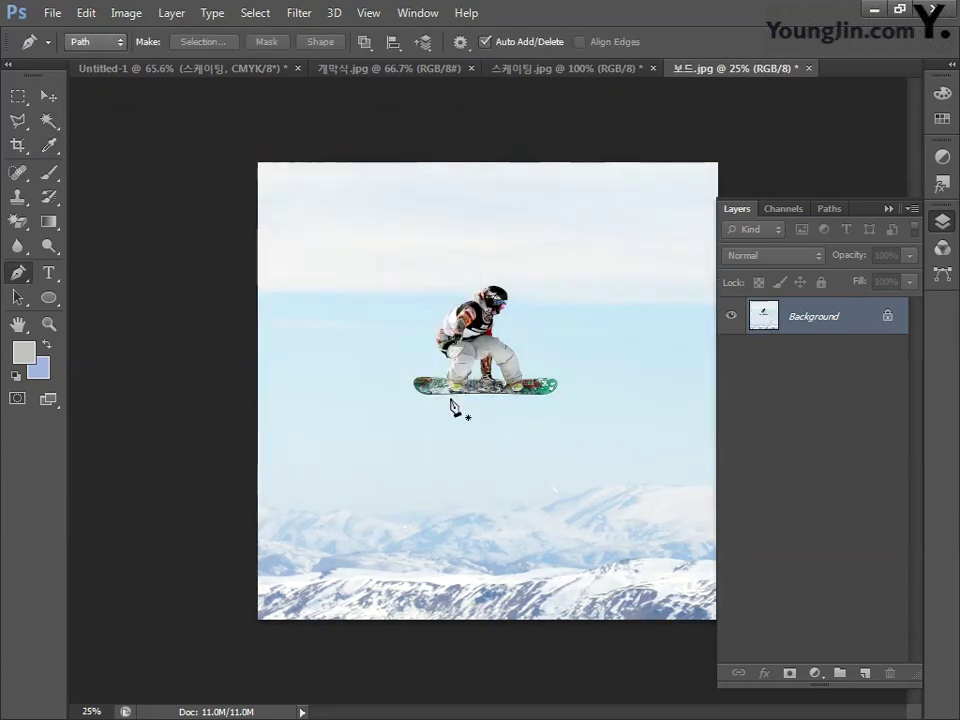
Copy the whole snowboarder photo into Untitled-1, scaled to about 38%, rotated about -5° and placed with the snowboarder over the skater's body.
key("ctrl+a")
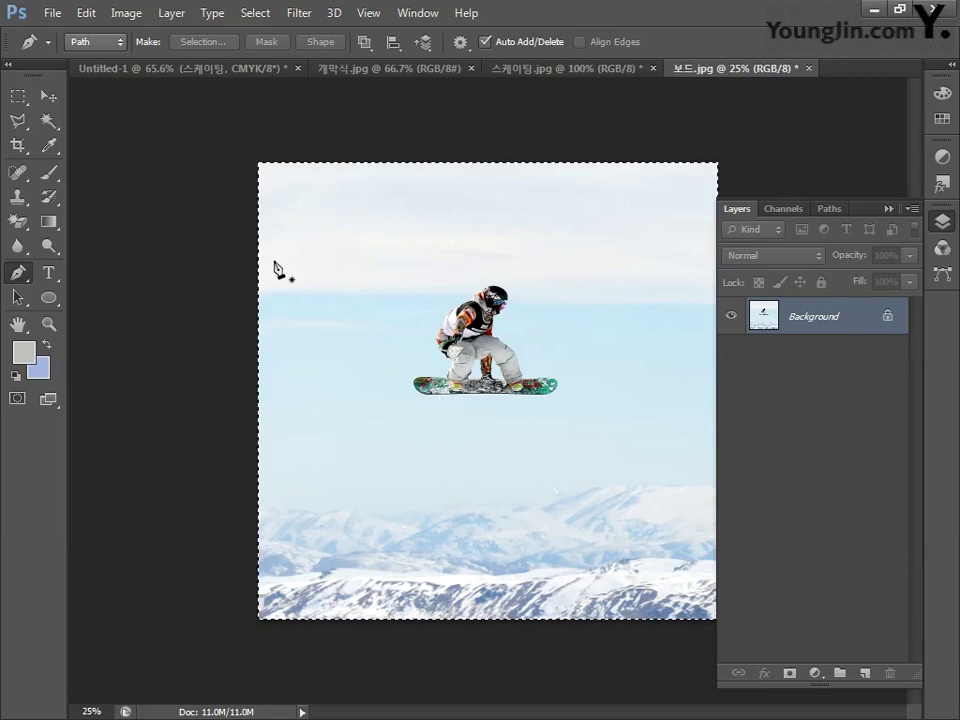
left_click(150, 70)
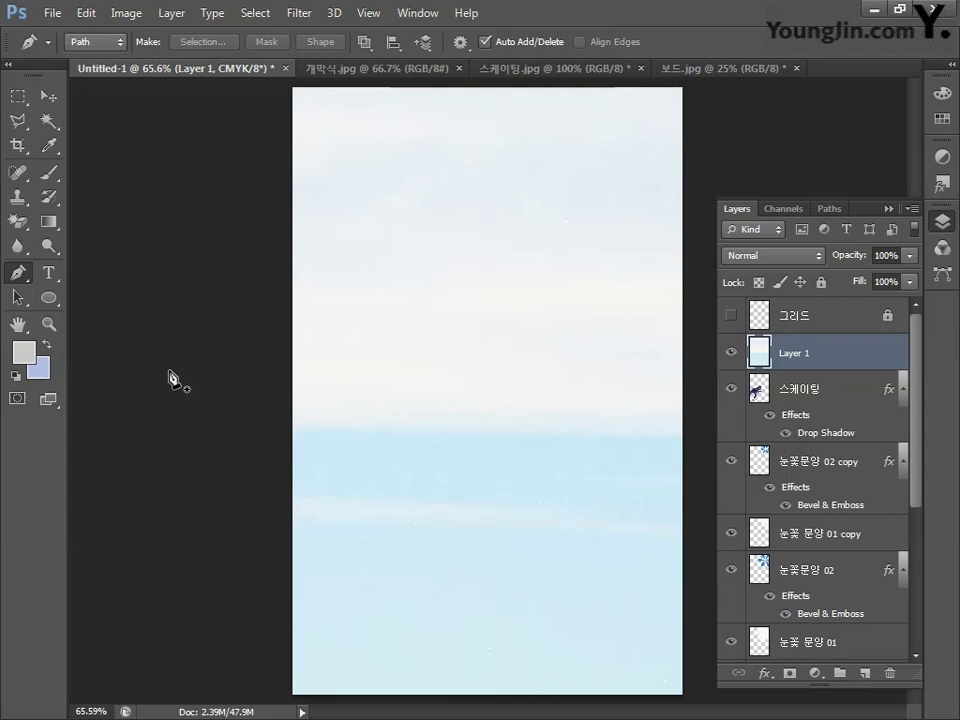
key("ctrl+t")
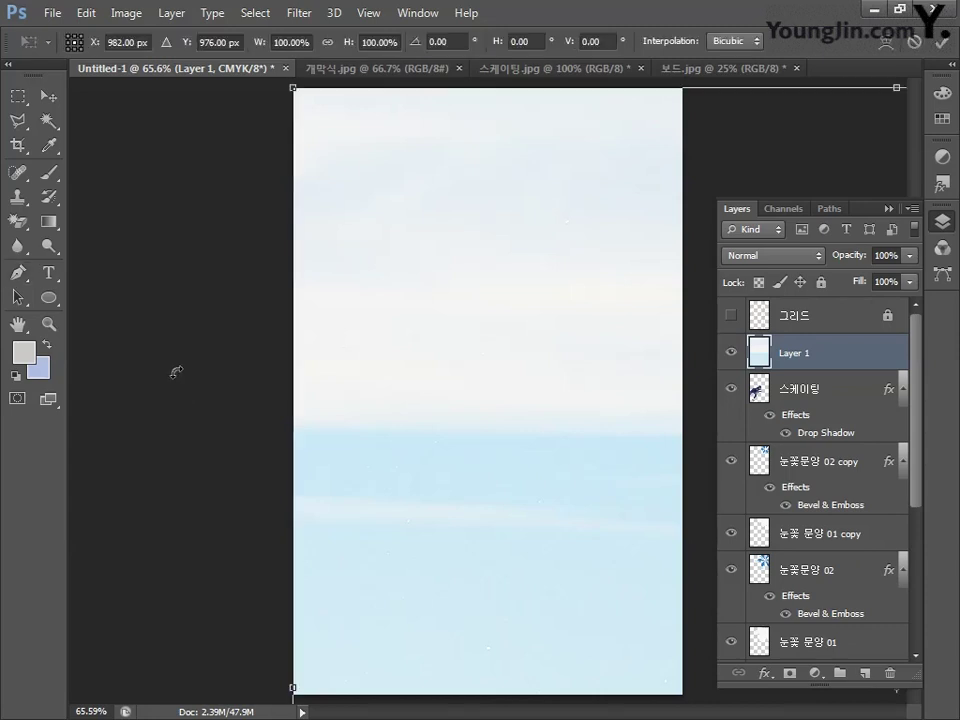
left_click_drag(294, 91, 480, 479)
left_click_drag(594, 560, 275, 324)
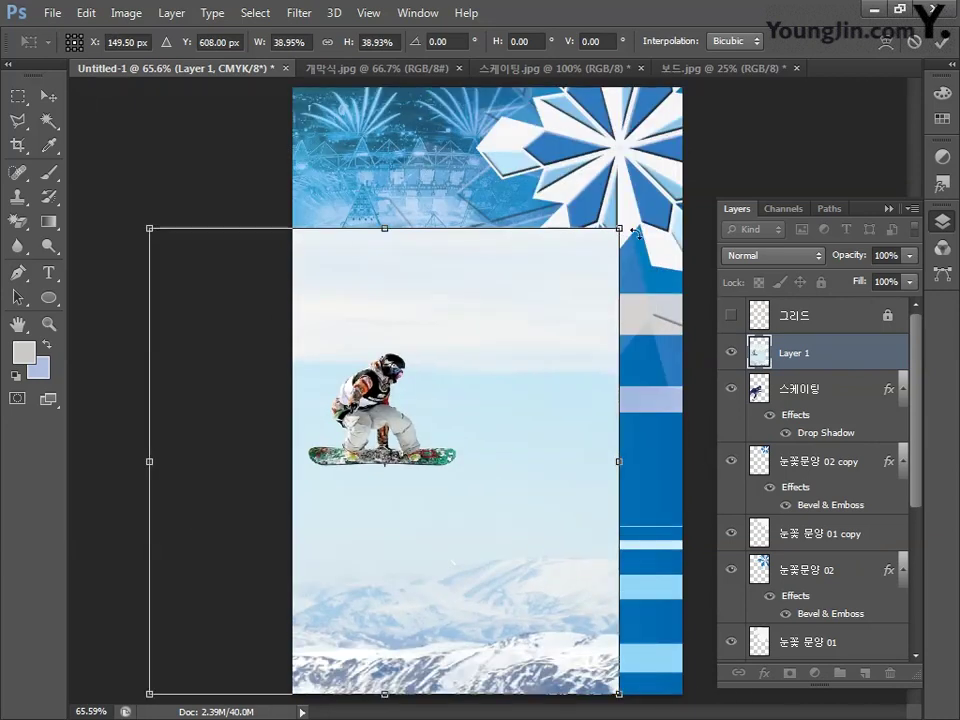
left_click_drag(696, 192, 671, 165)
left_click_drag(530, 411, 547, 456)
left_click_drag(613, 272, 611, 260)
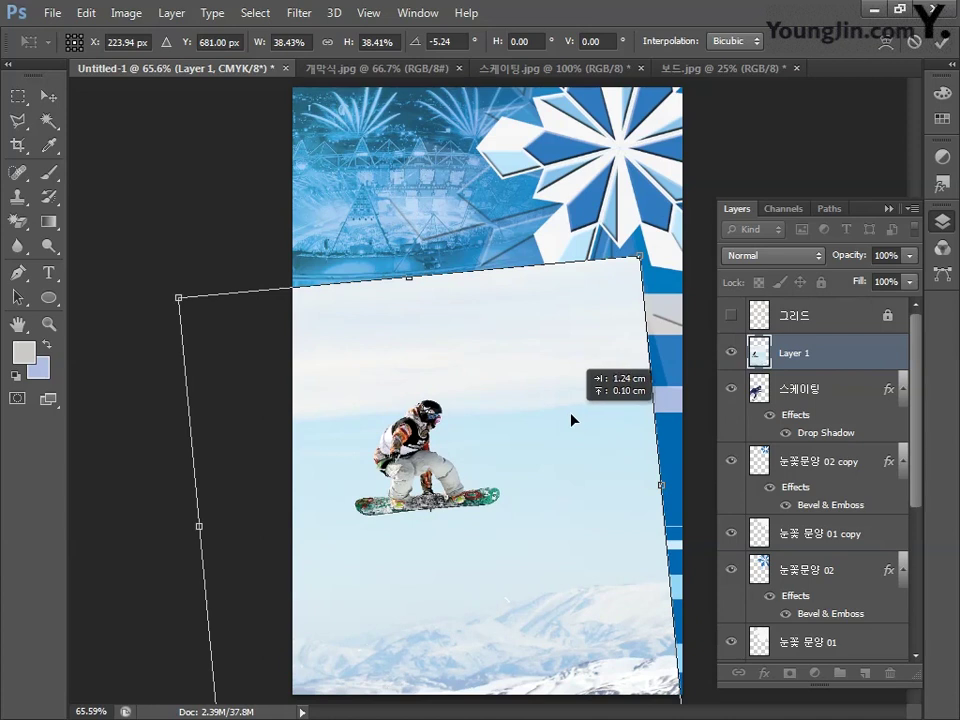
key("p")
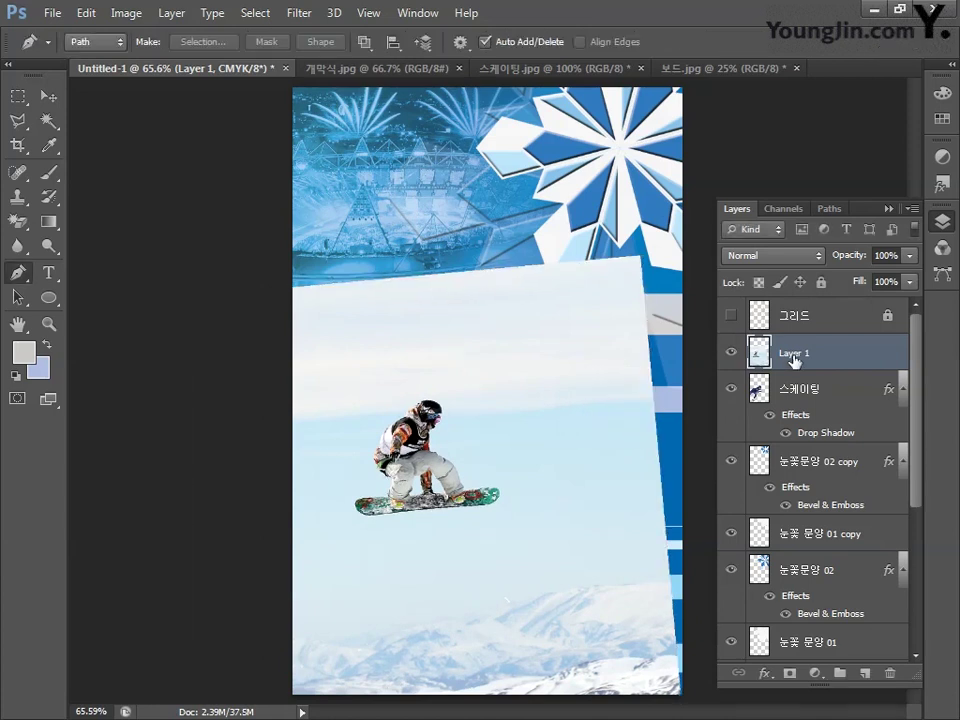
Rename the snowboarder photo layer 보드 and clip it to the 스케이팅 layer with a clipping mask.
double_click(794, 352)
type("보드")
key("Return")
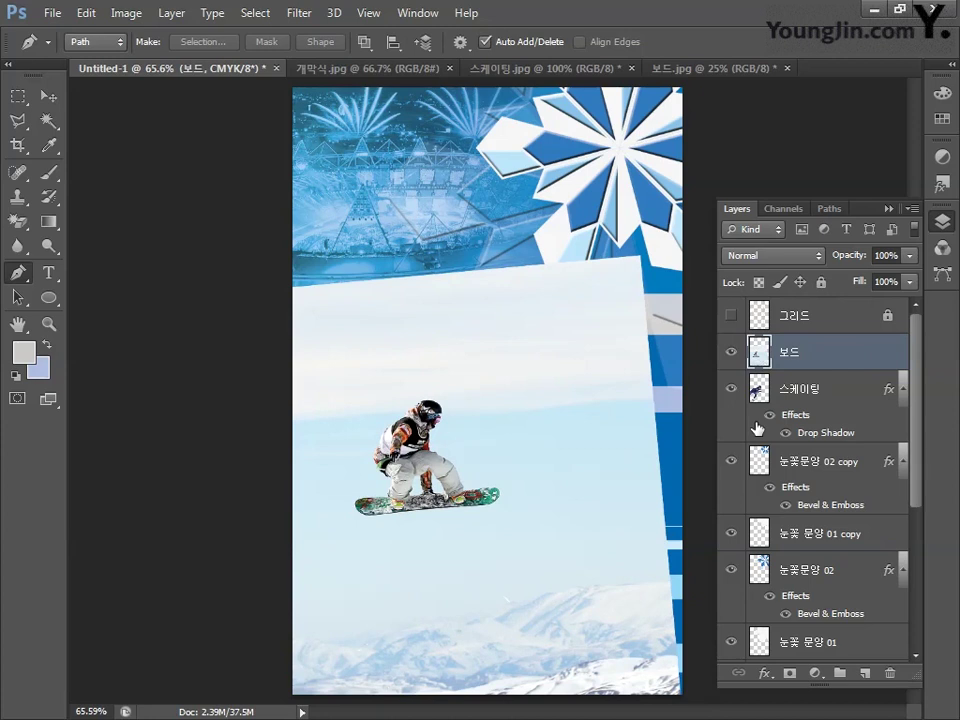
right_click(849, 365)
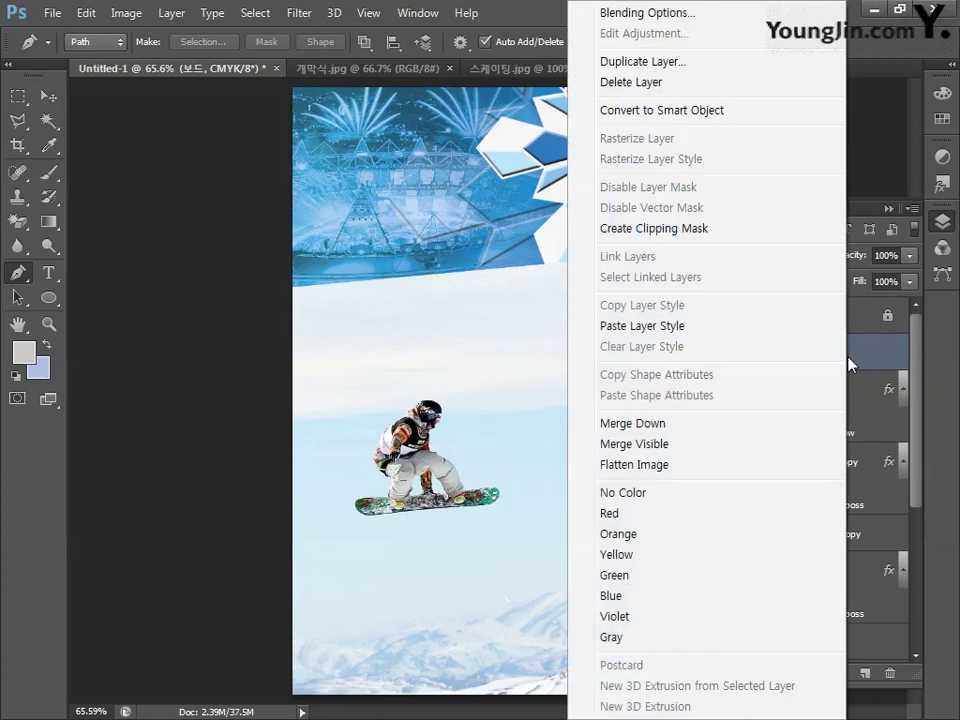
left_click(690, 230)
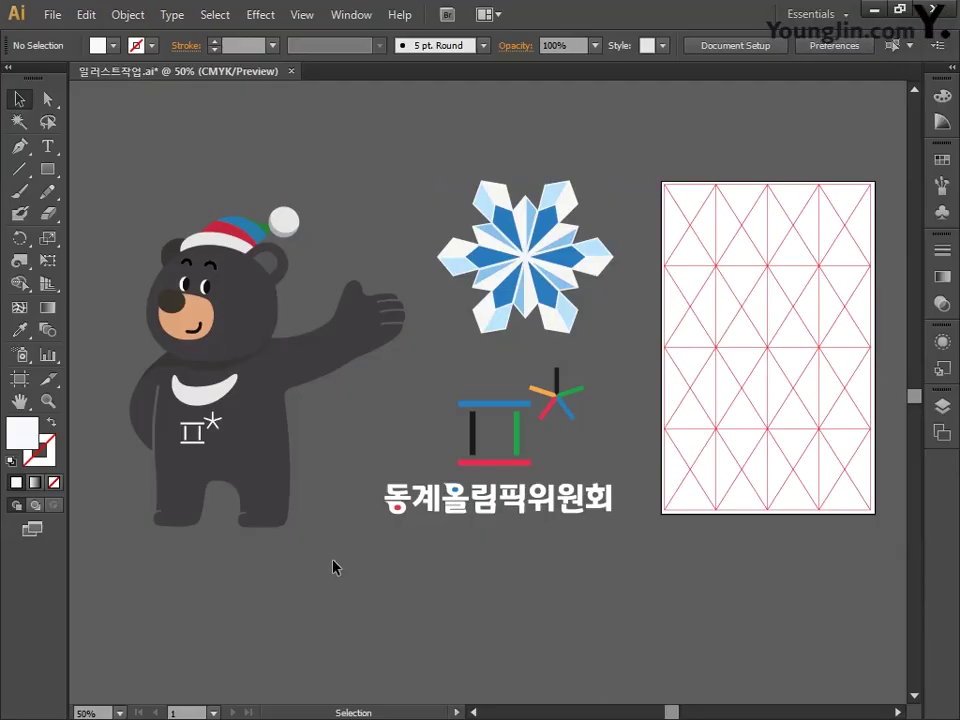
Copy the bear mascot from 일러스트작업.ai in Illustrator and paste it as pixels into Untitled-1 in Photoshop.
left_click_drag(357, 580, 100, 197)
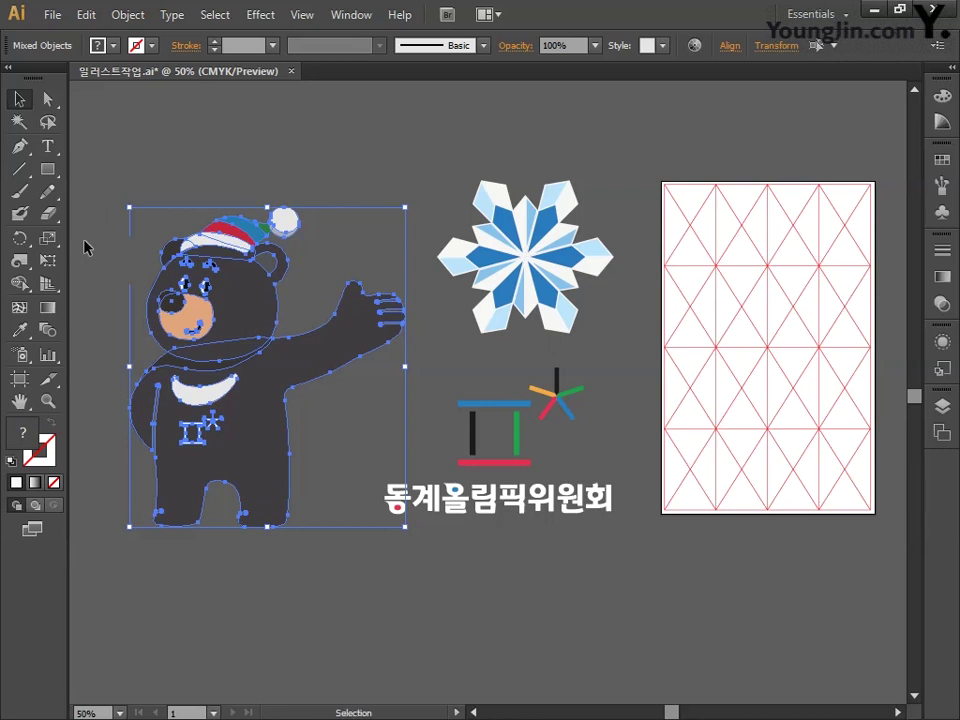
key("alt+Tab")
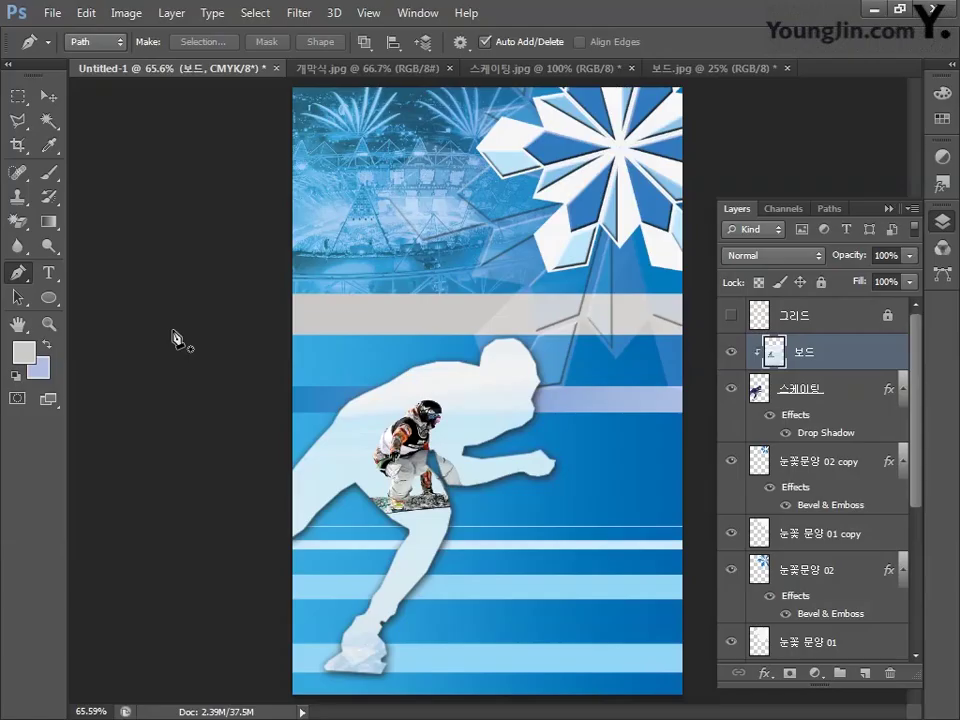
key("ctrl+v")
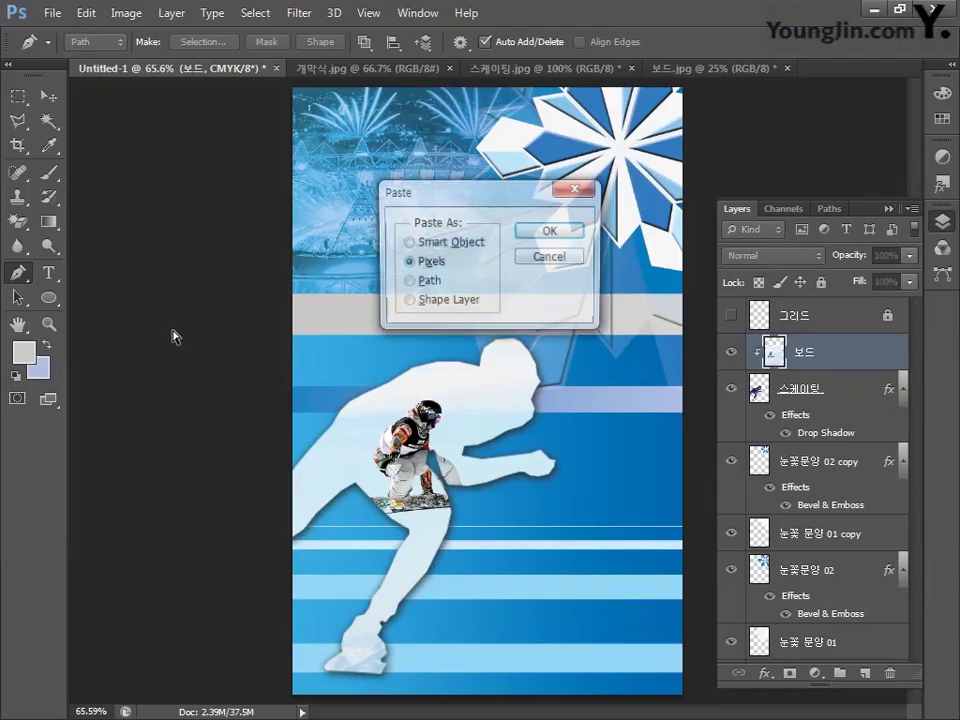
left_click(546, 234)
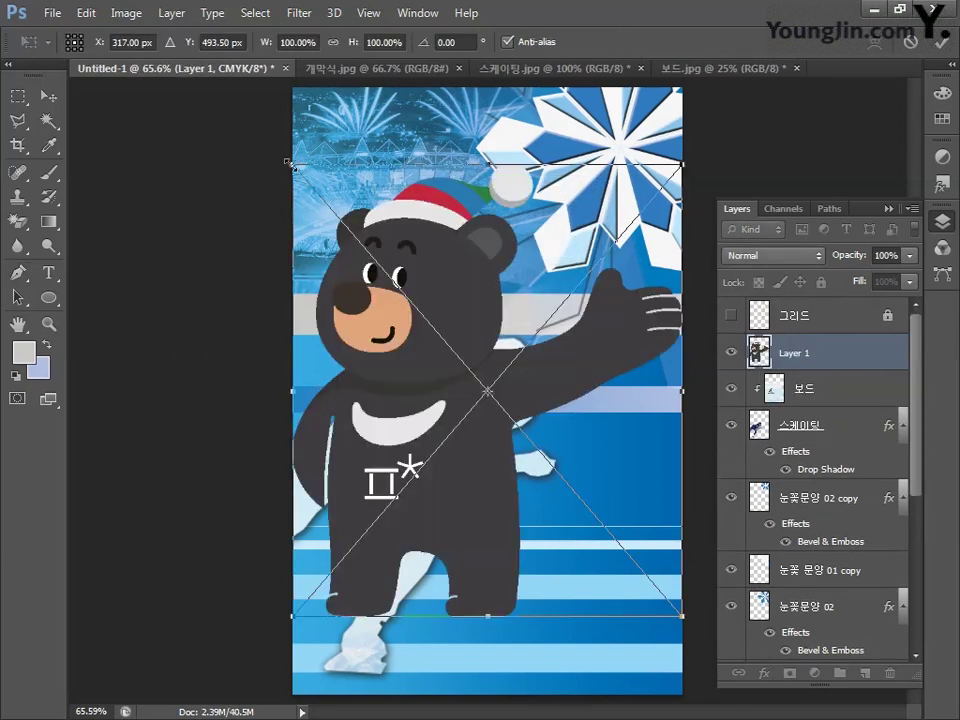
Shrink the bear mascot proportionally to under a third of its size and place it over the stadium photo, beside the large snowflake.
left_click_drag(306, 152, 410, 185)
left_click_drag(439, 234, 417, 178)
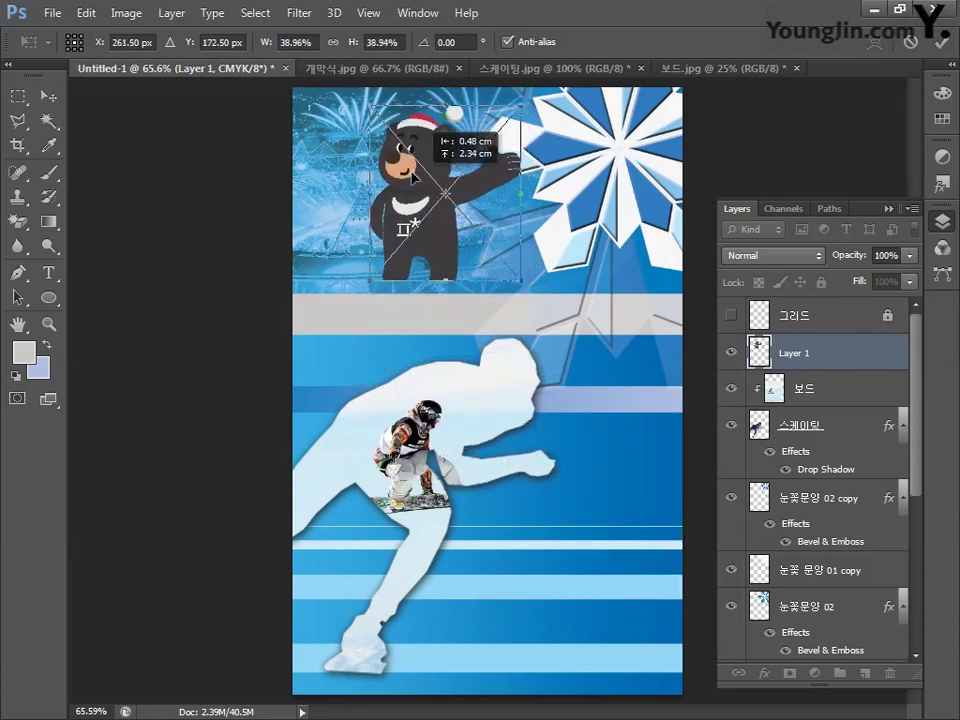
left_click_drag(525, 118, 516, 186)
left_click_drag(420, 215, 384, 190)
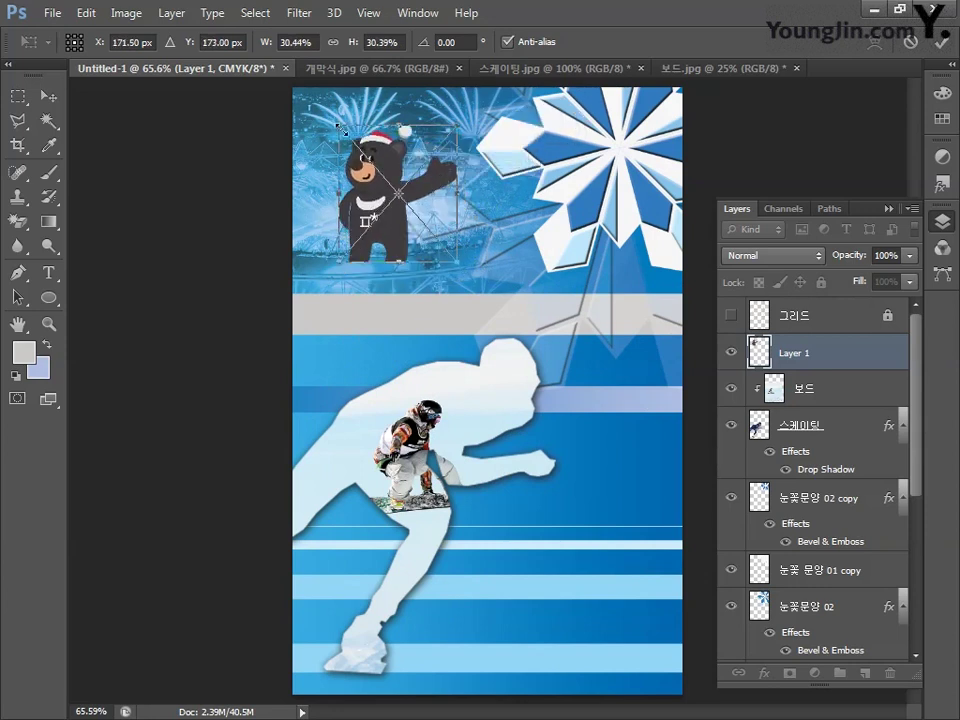
left_click_drag(330, 85, 355, 110)
left_click_drag(455, 155, 468, 140)
key("Return")
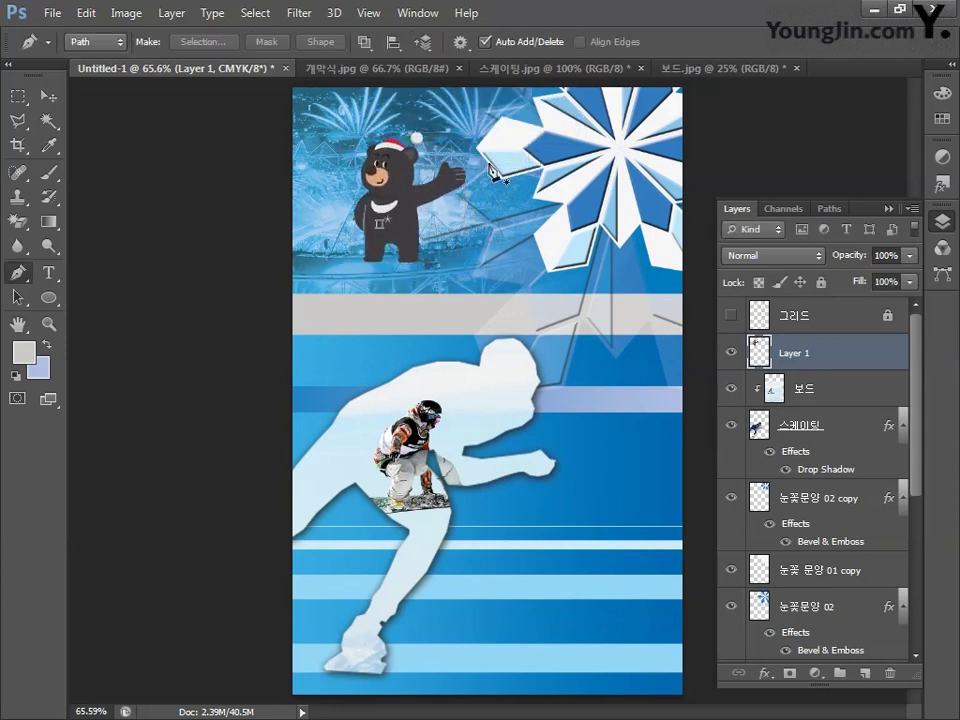
Rename the bear mascot layer 마스코트.
double_click(782, 352)
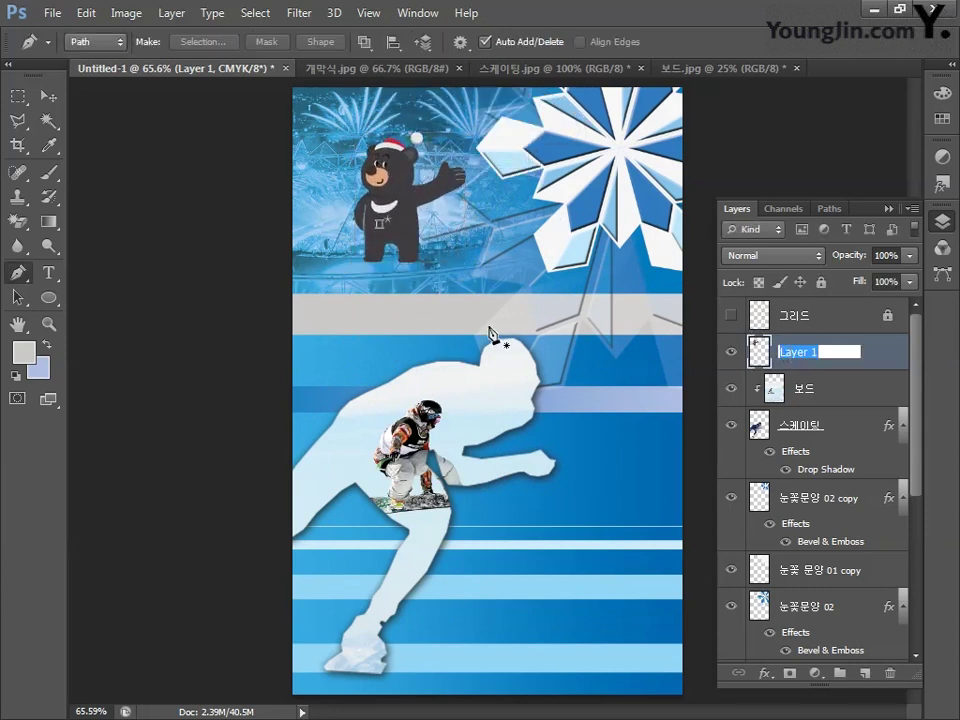
type("마스코트")
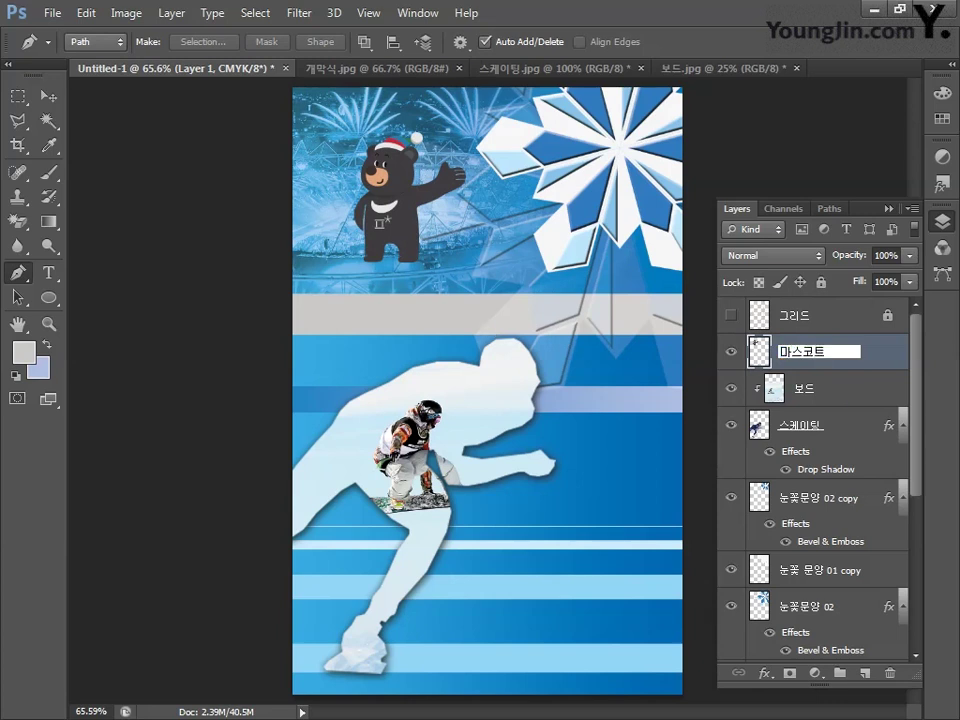
key("Return")
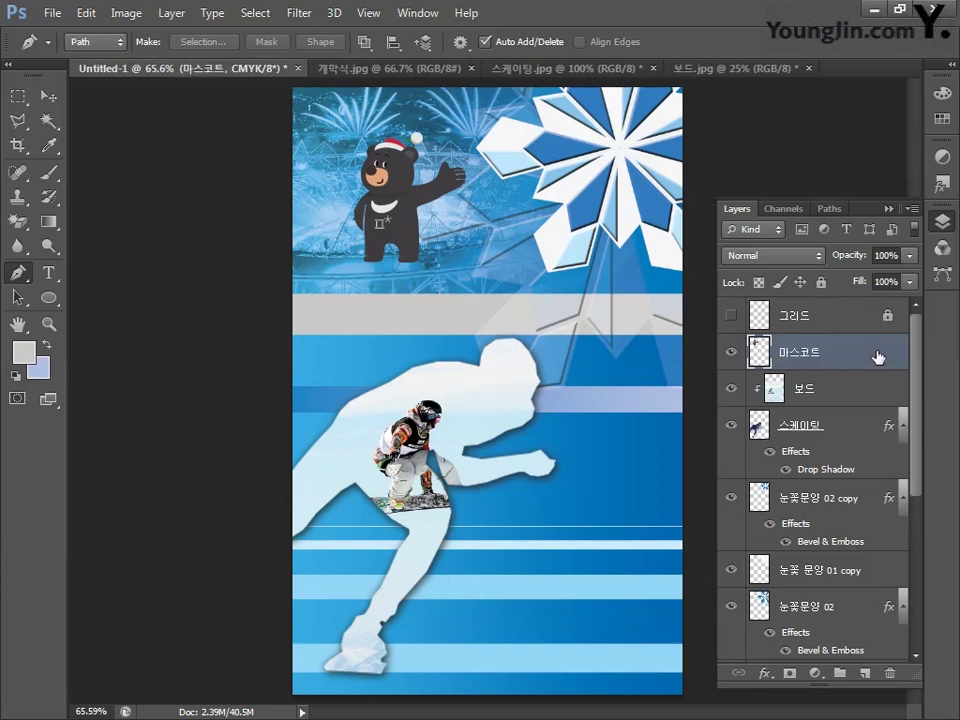
Add an outside Stroke layer style of 2 px to the 마스코트 layer.
double_click(877, 355)
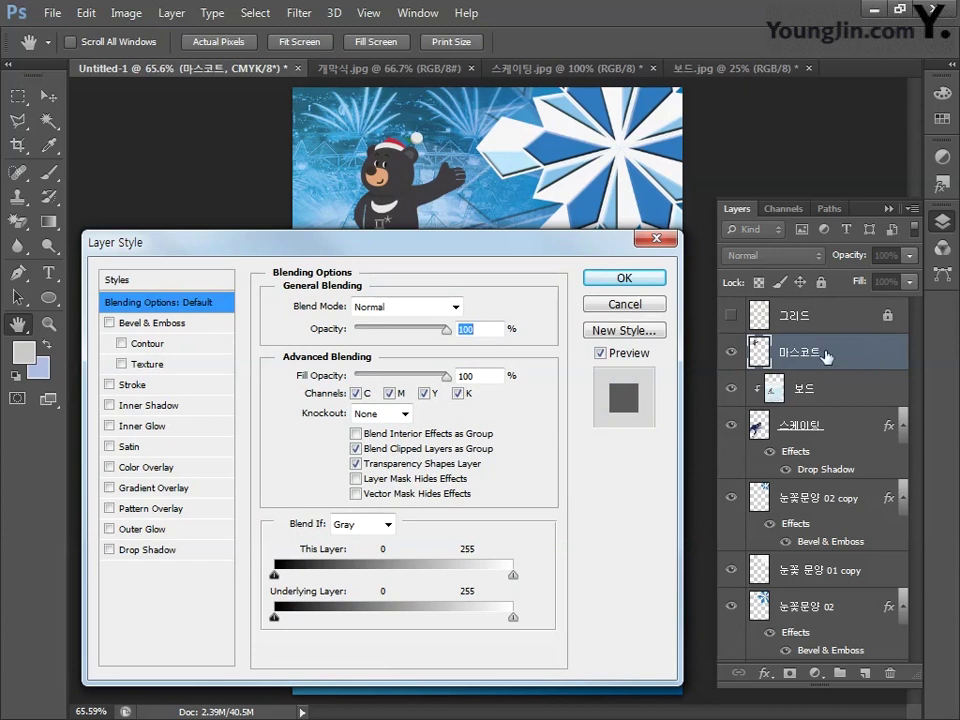
left_click(132, 385)
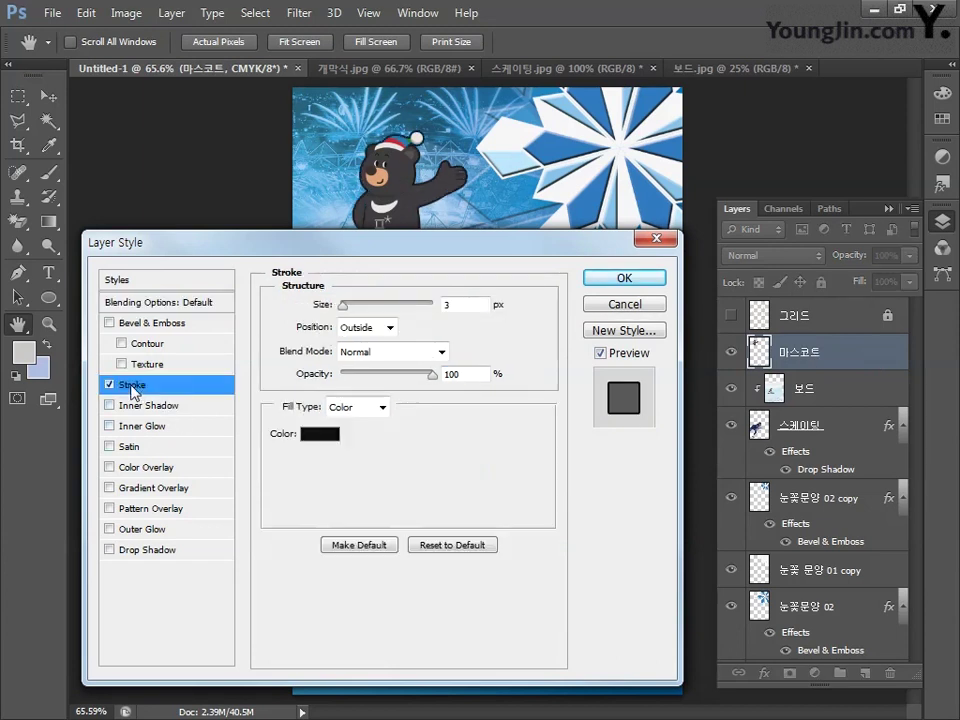
double_click(456, 305)
type("2")
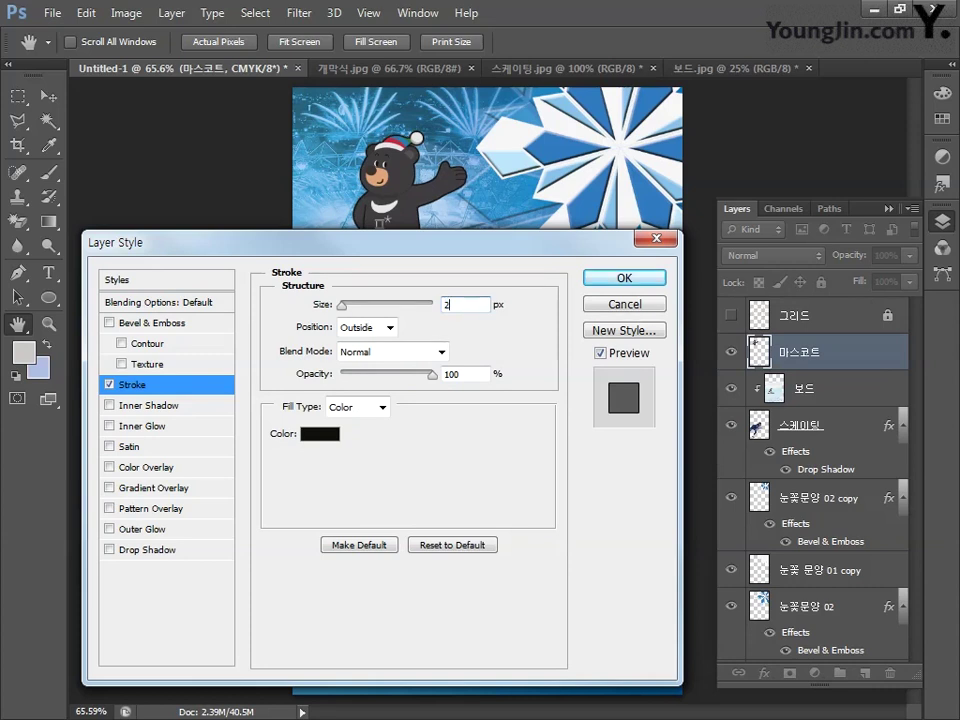
Set the mascot's stroke colour to white with CMYK values 0, 0, 0, 0.
left_click(320, 433)
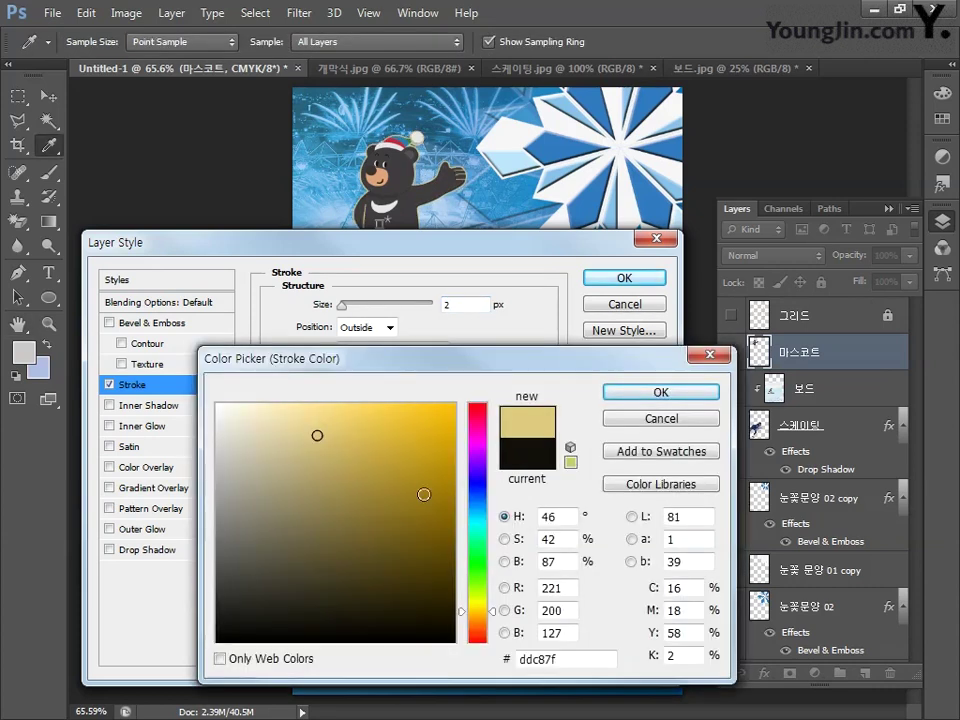
double_click(675, 588)
type("0")
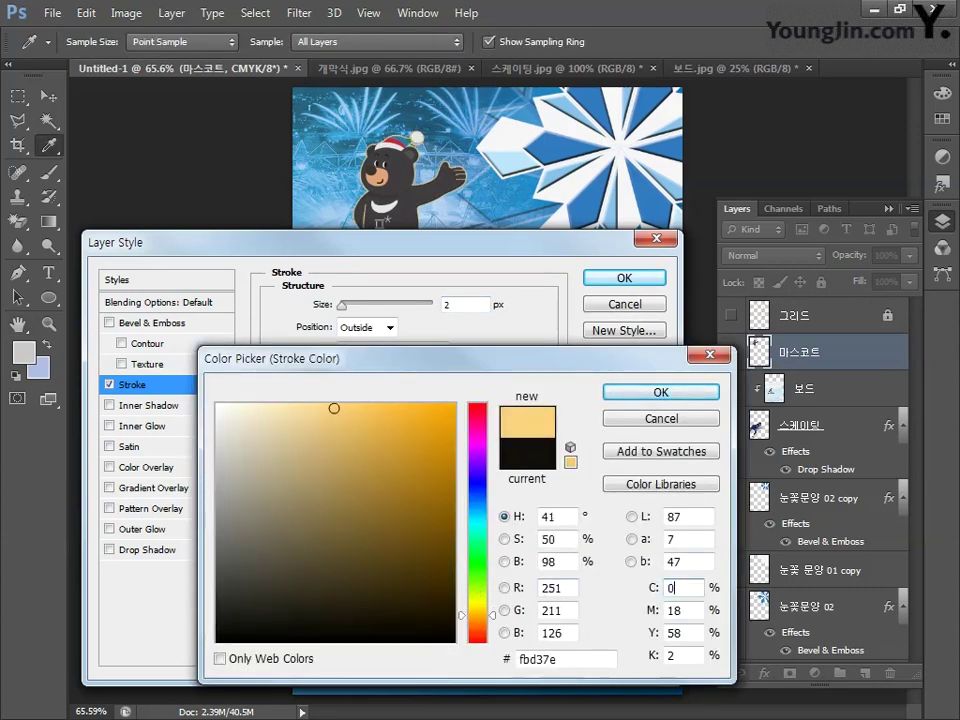
key("Tab")
type("0")
key("Tab")
type("0")
key("Tab")
type("0")
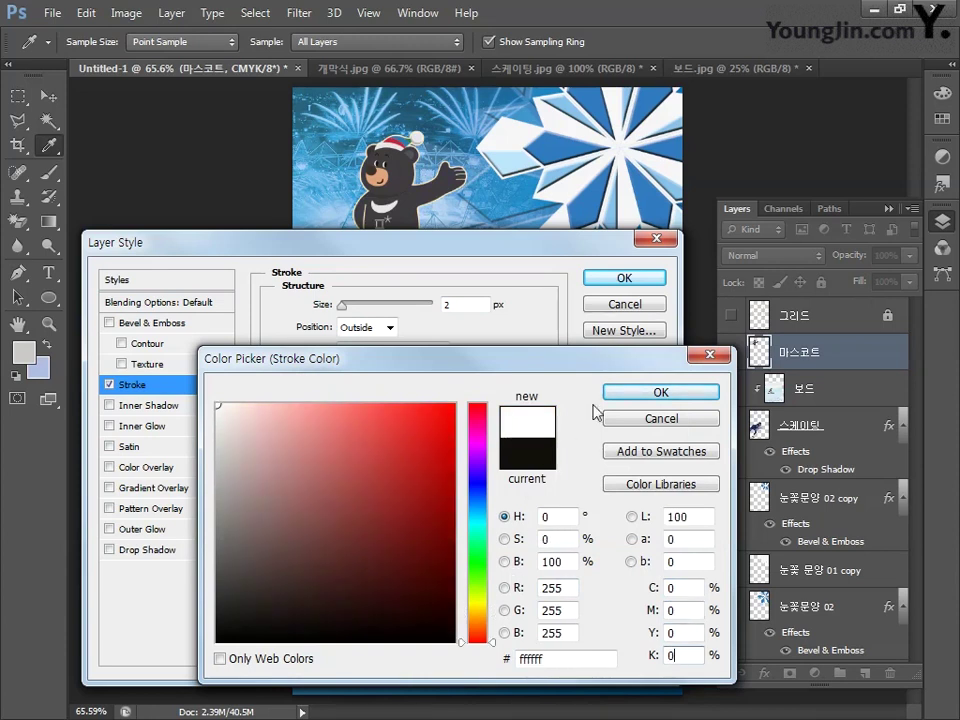
key("Return")
Add a Multiply Drop Shadow with 40% opacity to the 마스코트 layer.
left_click(151, 552)
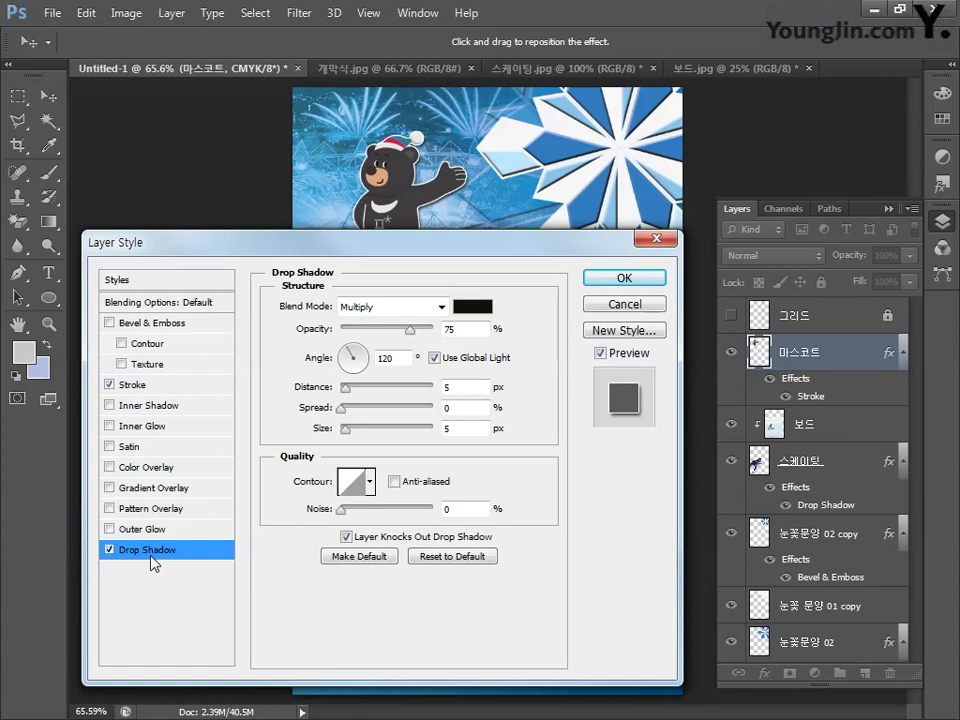
left_click(301, 331)
type("40")
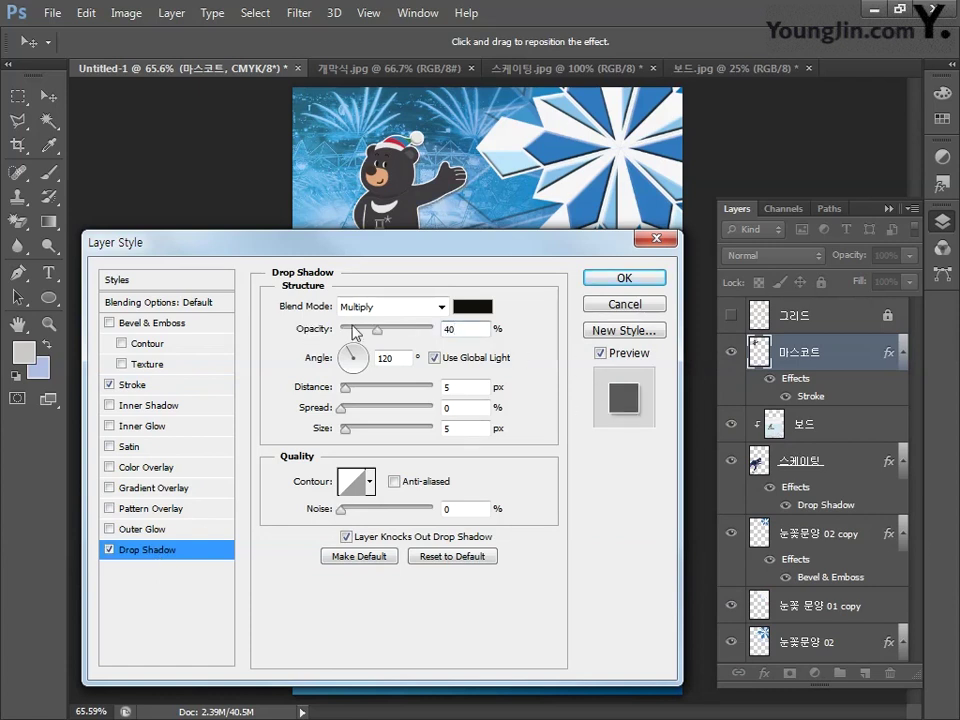
Set the mascot's drop shadow colour to black with CMYK values 0, 0, 0, 100.
left_click(471, 307)
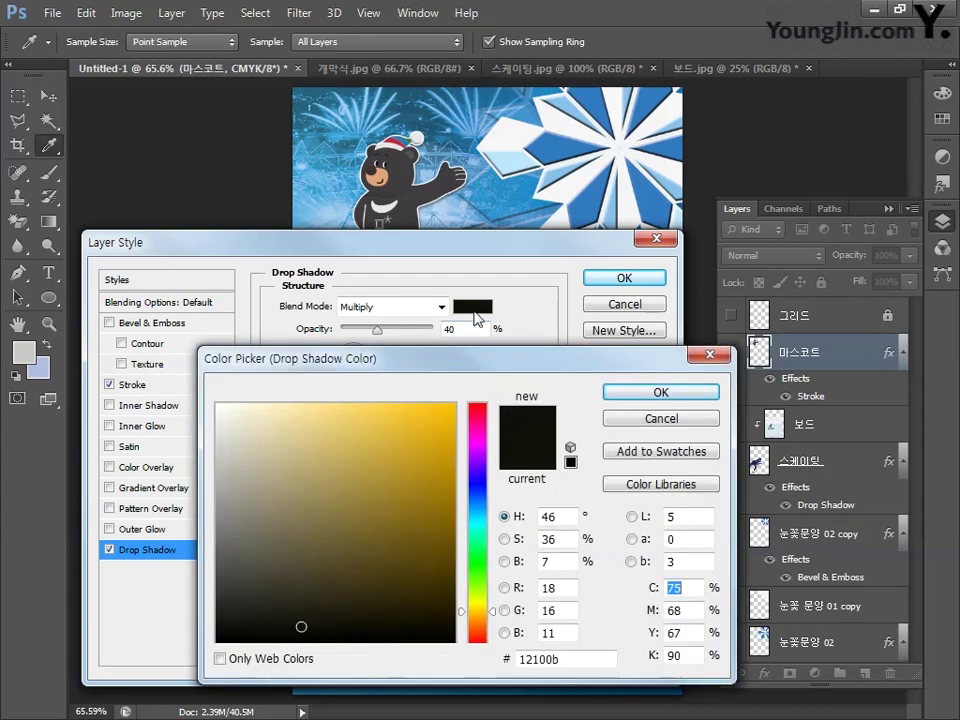
type("0")
key("Tab")
type("0")
key("Tab")
type("0")
key("Tab")
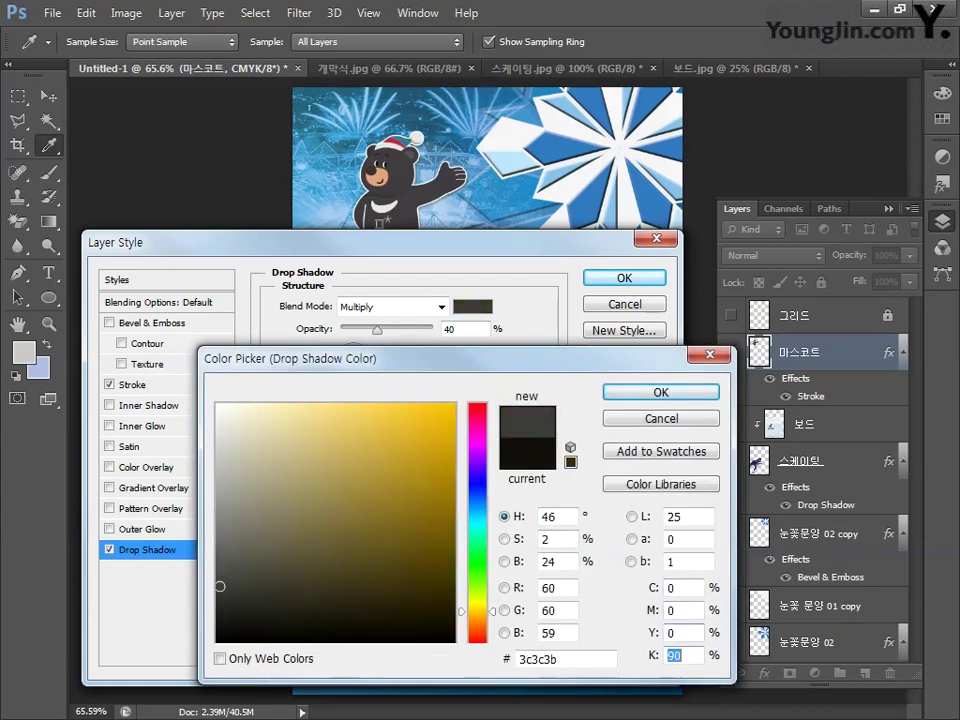
type("100")
key("Return")
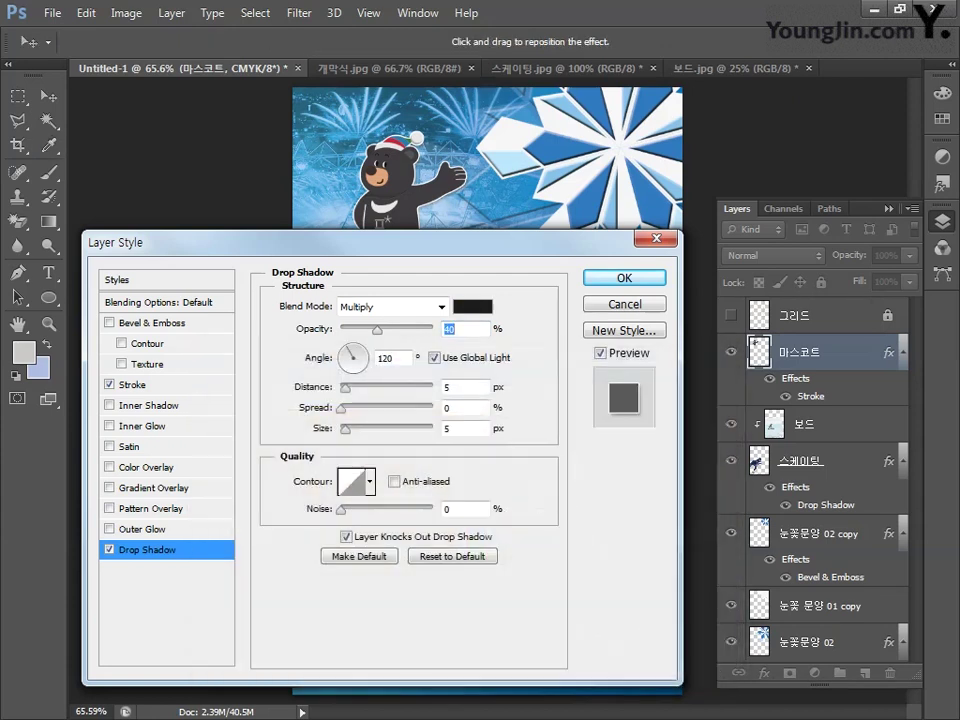
Set the mascot shadow's distance to 2 px and size to 6 px, and apply the layer style.
key("Tab")
key("Tab")
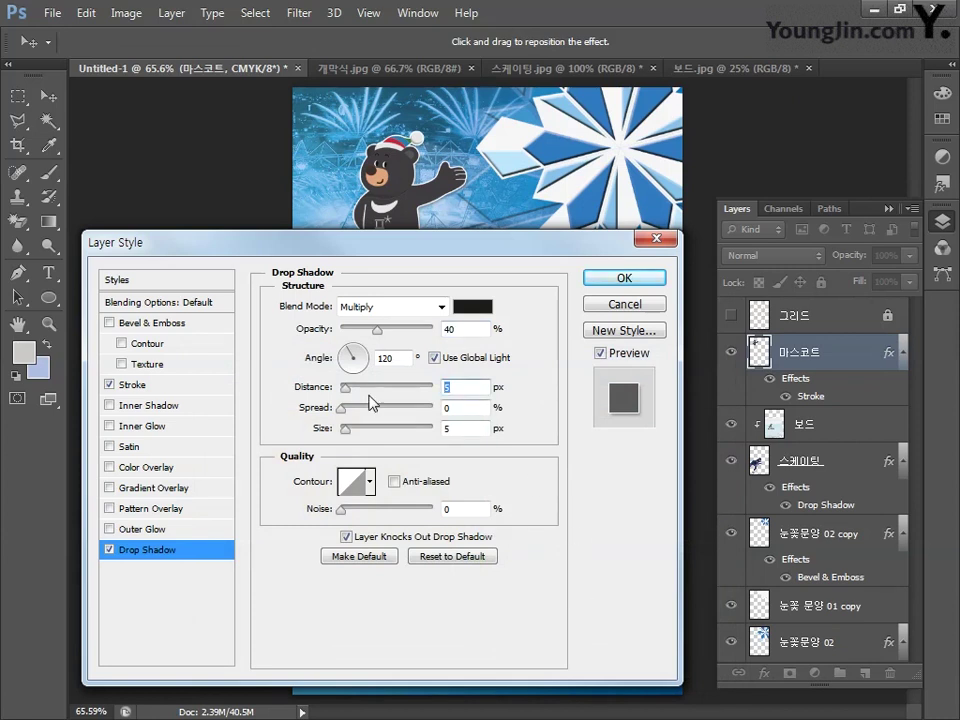
type("2")
key("Tab")
key("Tab")
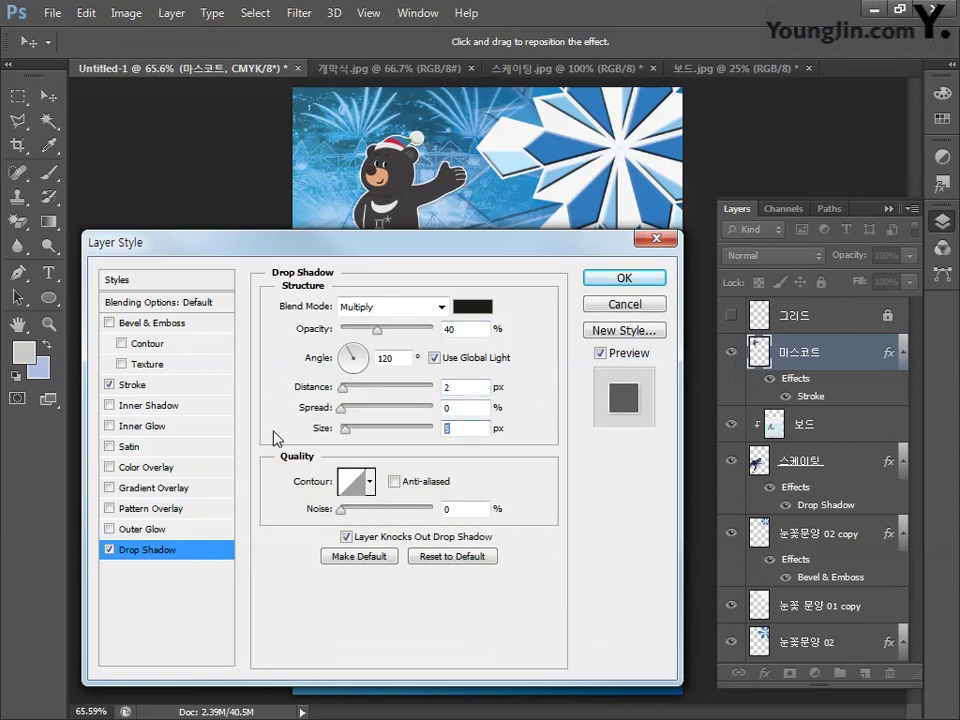
type("6")
left_click(617, 282)
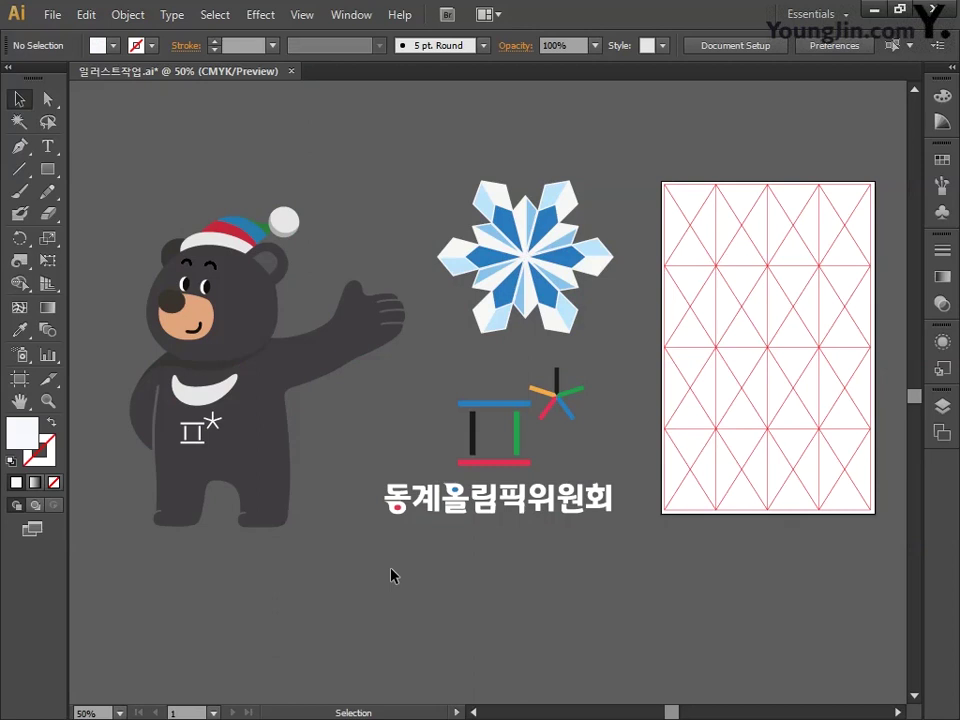
Copy the coloured Pyeongchang symbol from the Illustrator artwork and paste it into the Photoshop design as pixels.
left_click_drag(379, 383, 624, 471)
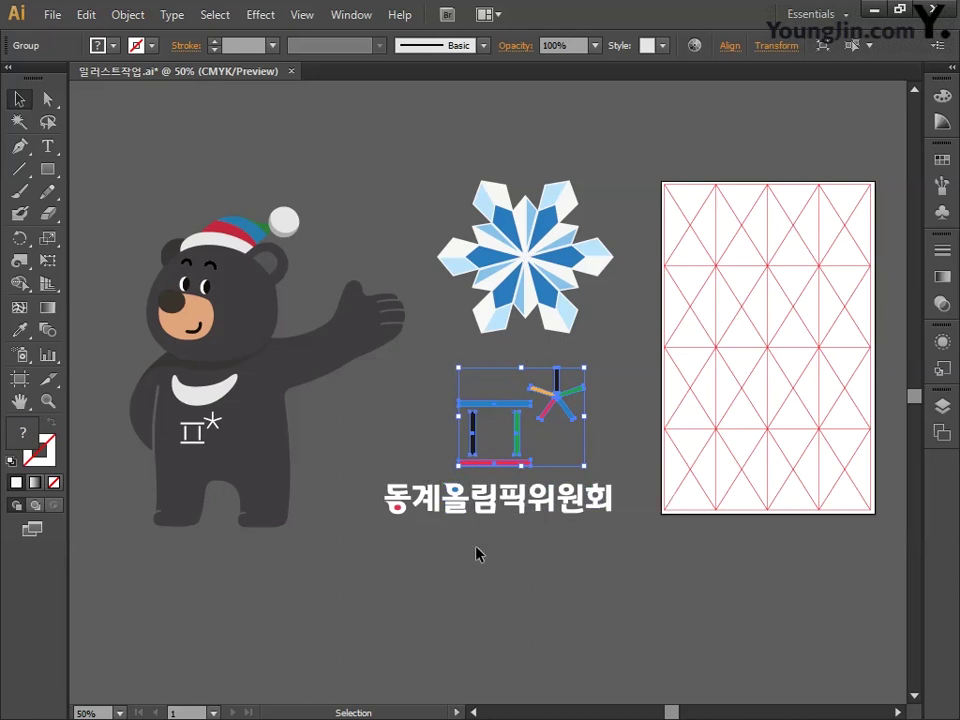
key("ctrl+shift+b")
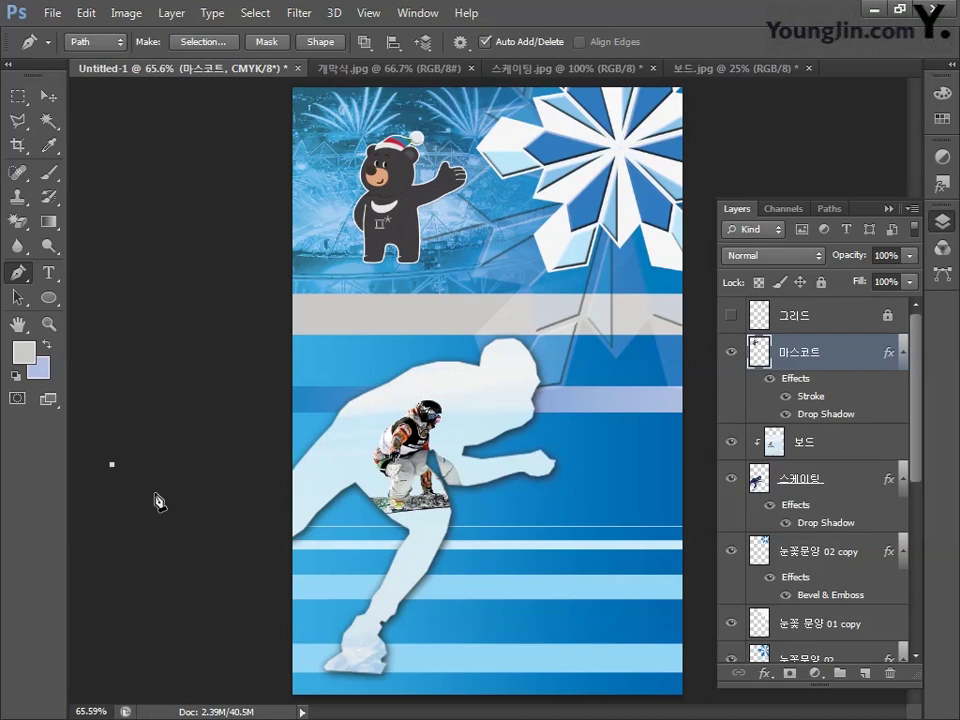
key("ctrl+v")
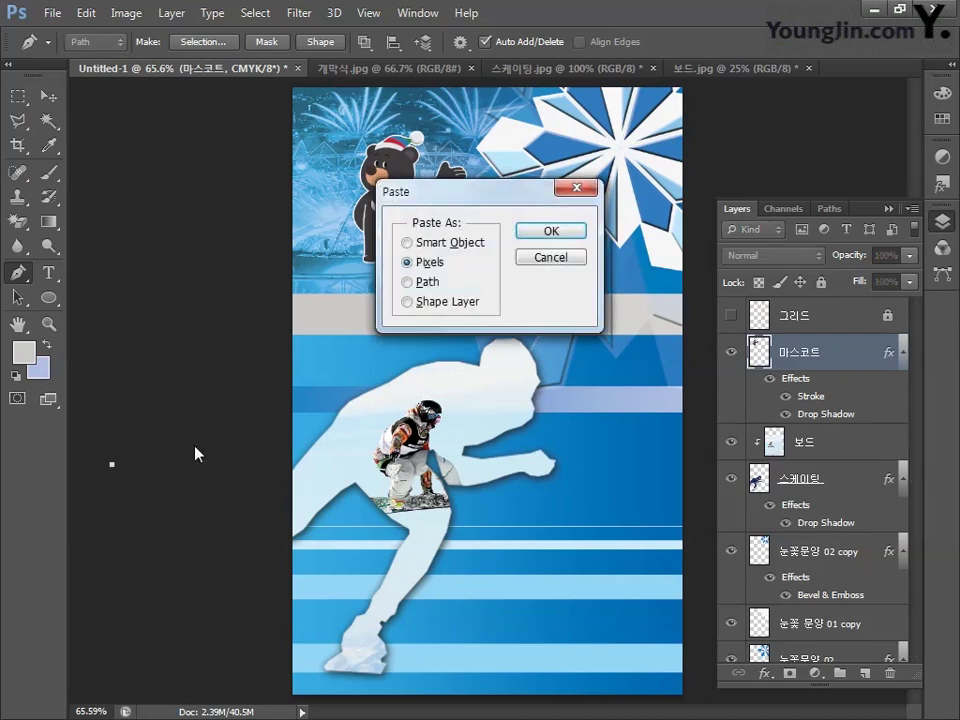
left_click(548, 233)
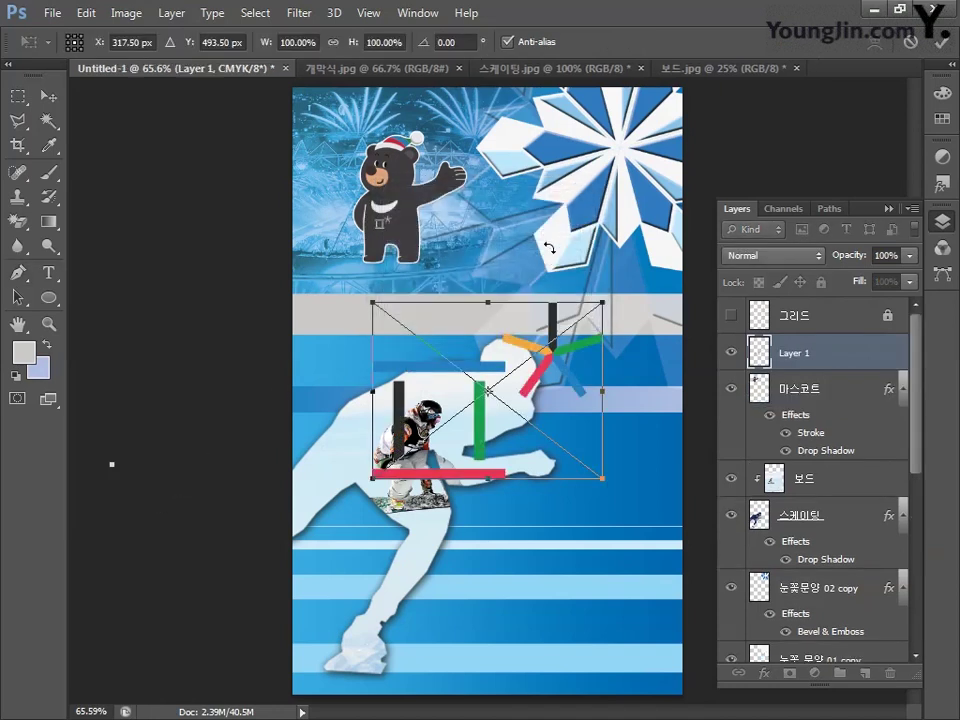
Shrink the pasted symbol proportionally and place it between the two lowest light stripes, beside the skater's foot.
left_click_drag(597, 312, 500, 610)
key("Return")
key("p")
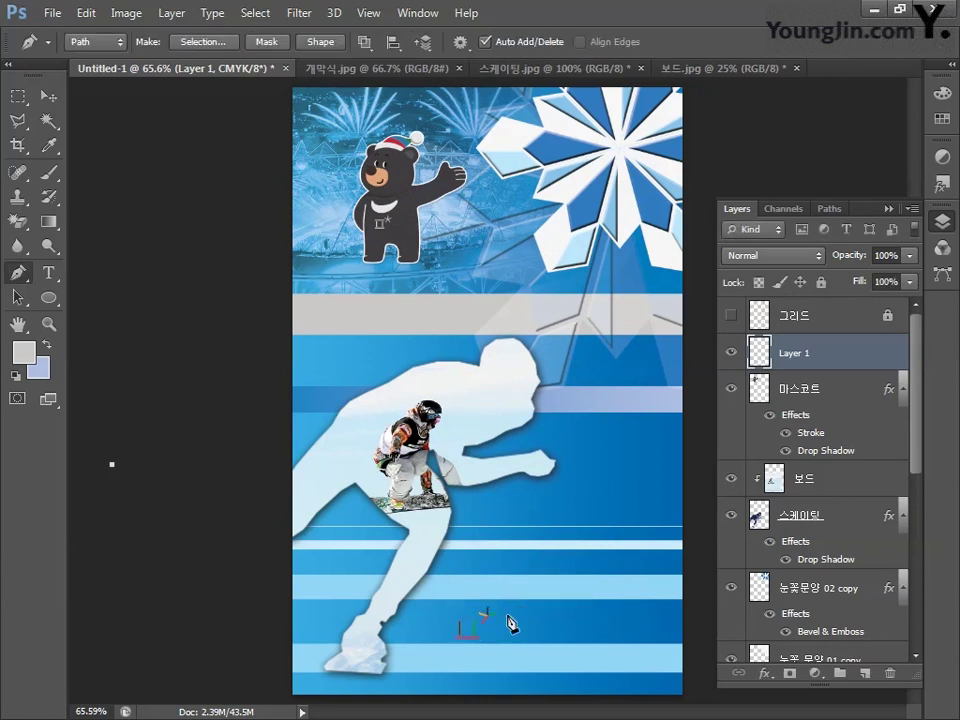
key("ctrl+plus")
key("ctrl+plus")
key("ctrl+plus")
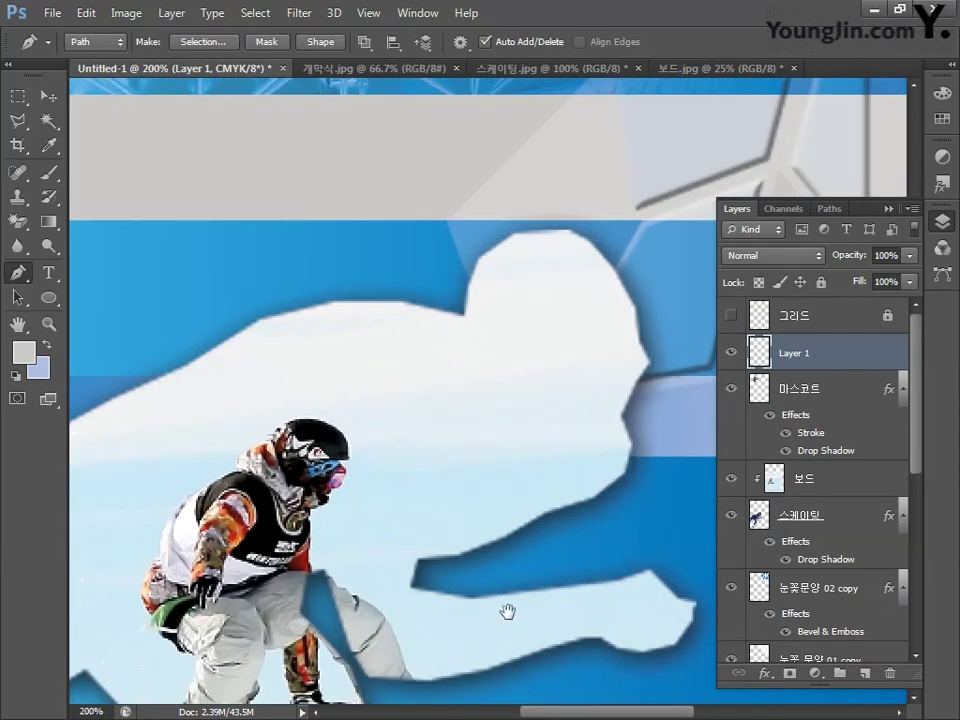
left_click_drag(508, 611, 493, 275)
scroll(491, 521, "down", 10)
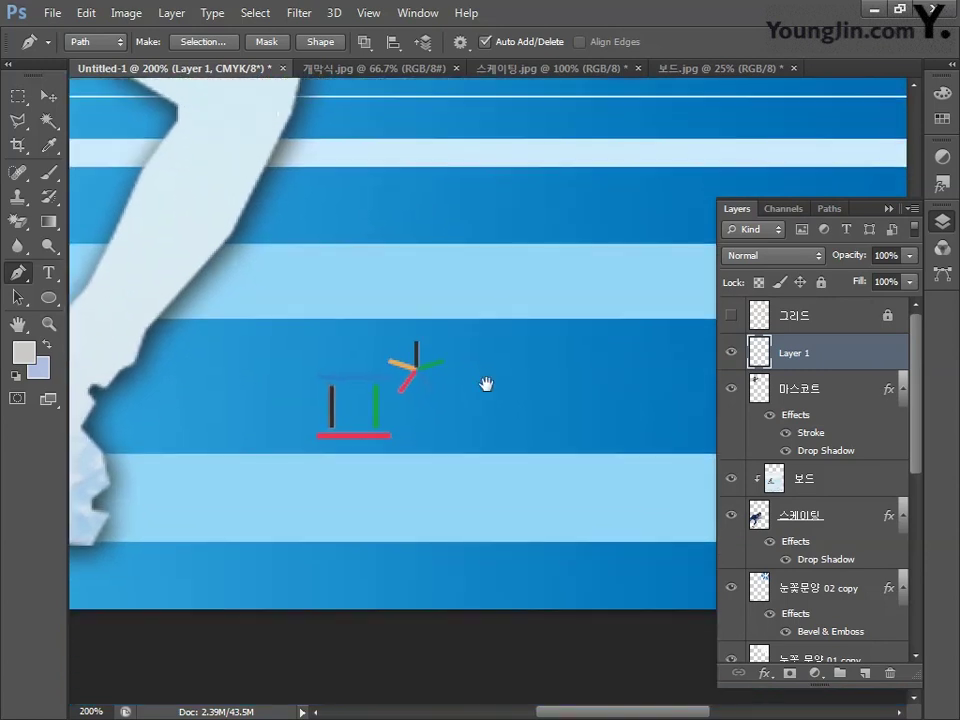
key("v")
left_click_drag(423, 377, 461, 370)
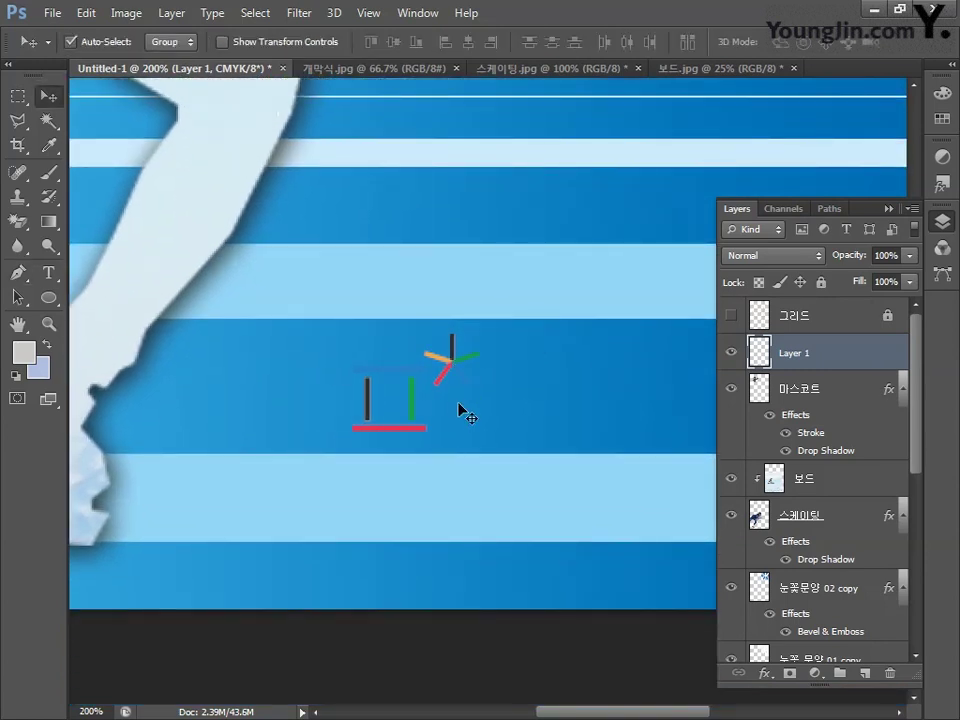
Rename the symbol layer 평창 심벌.
double_click(796, 353)
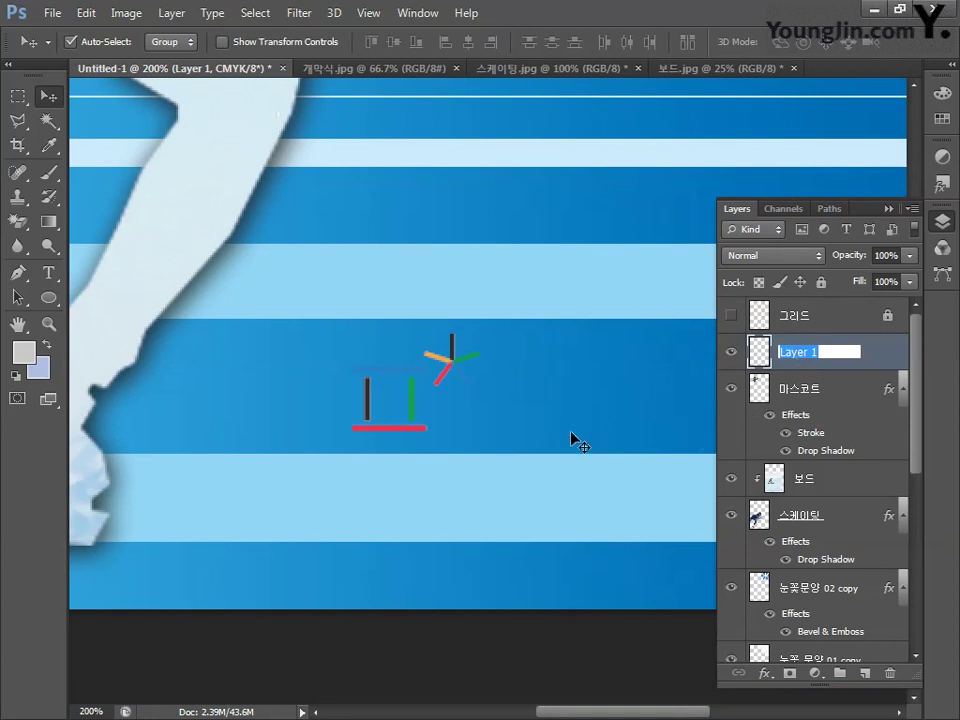
type("ㅍ")
type("창 심벌")
key("Return")
Add an Outer Glow to the 평창 심벌 layer and set its colour to white with CMYK 0, 0, 0, 0.
double_click(851, 367)
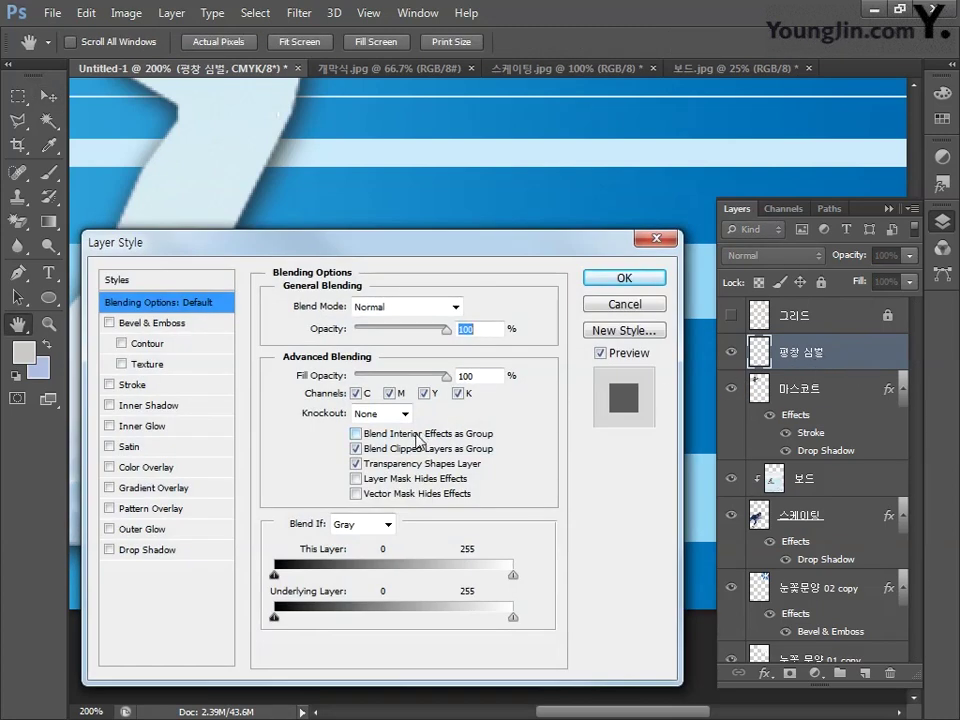
left_click(145, 530)
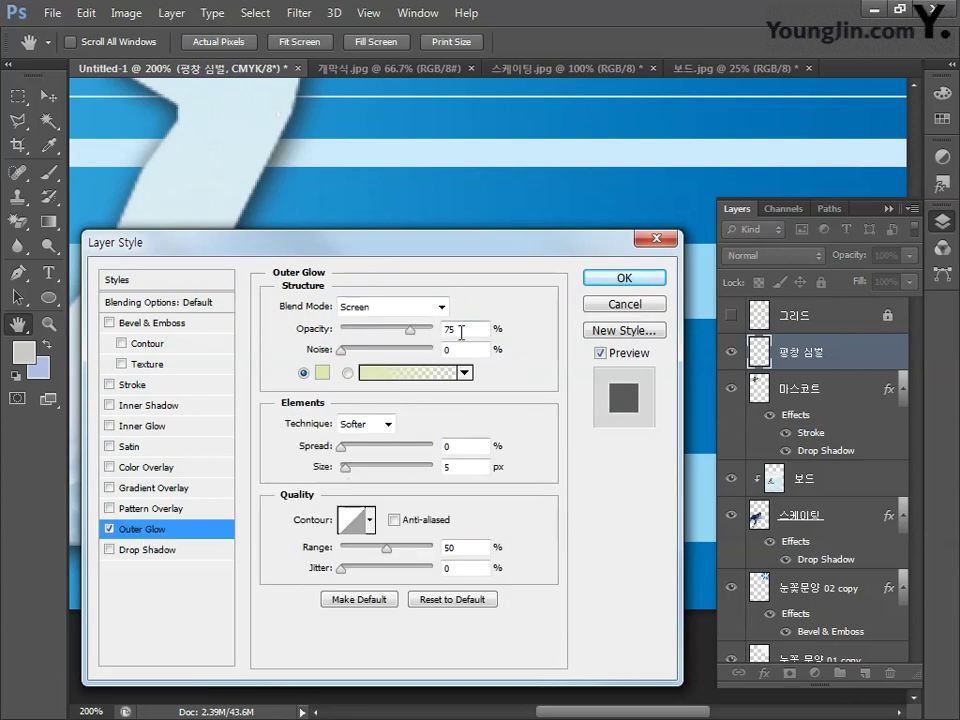
left_click(322, 372)
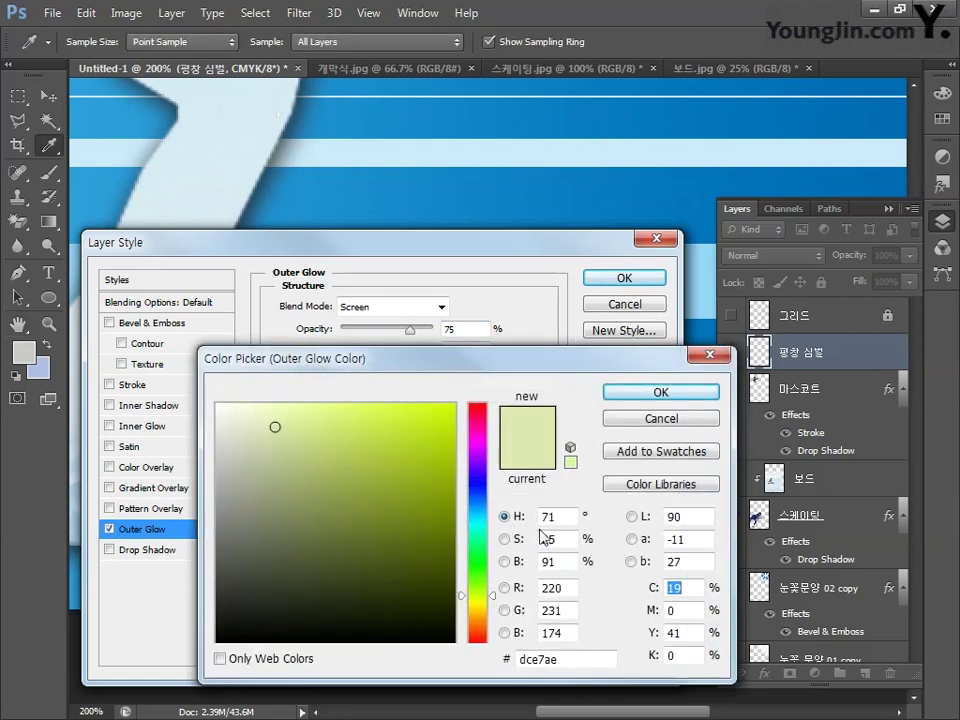
type("0")
key("Tab")
key("Tab")
type("0")
key("Tab")
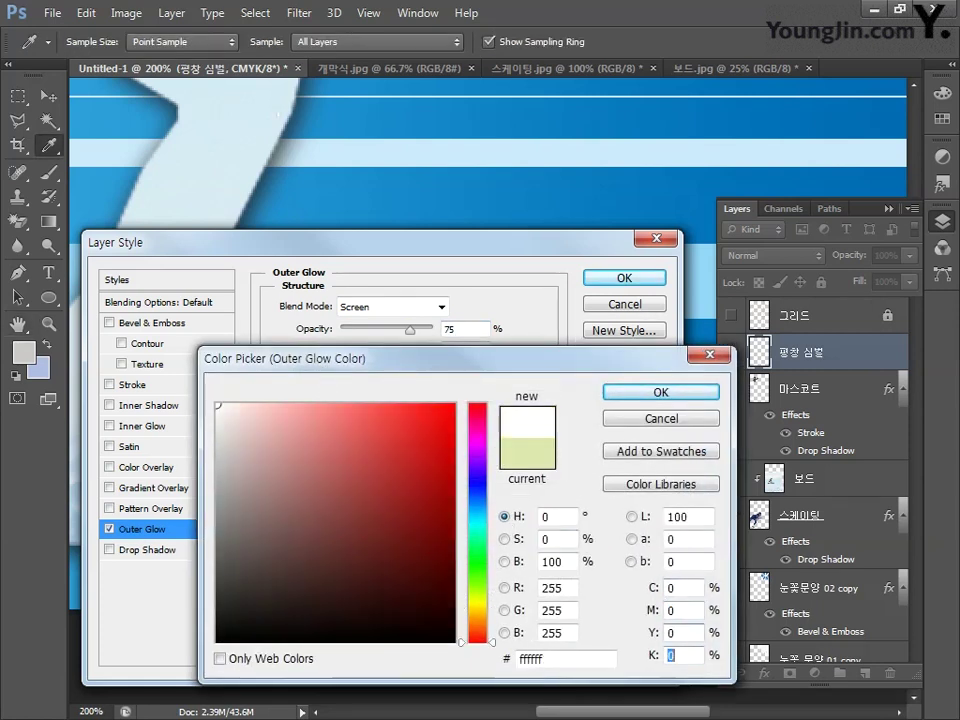
left_click(656, 393)
Set the symbol's outer glow spread to 10% and size to 5 px, and apply the layer style.
double_click(475, 447)
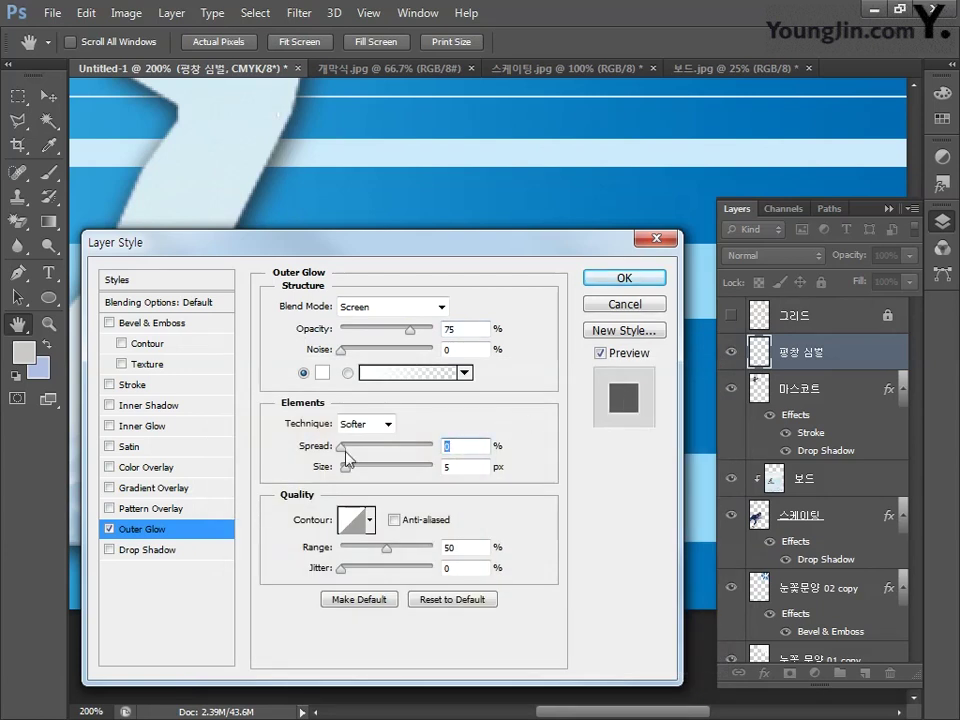
type("10")
double_click(462, 467)
type("5")
left_click(619, 278)
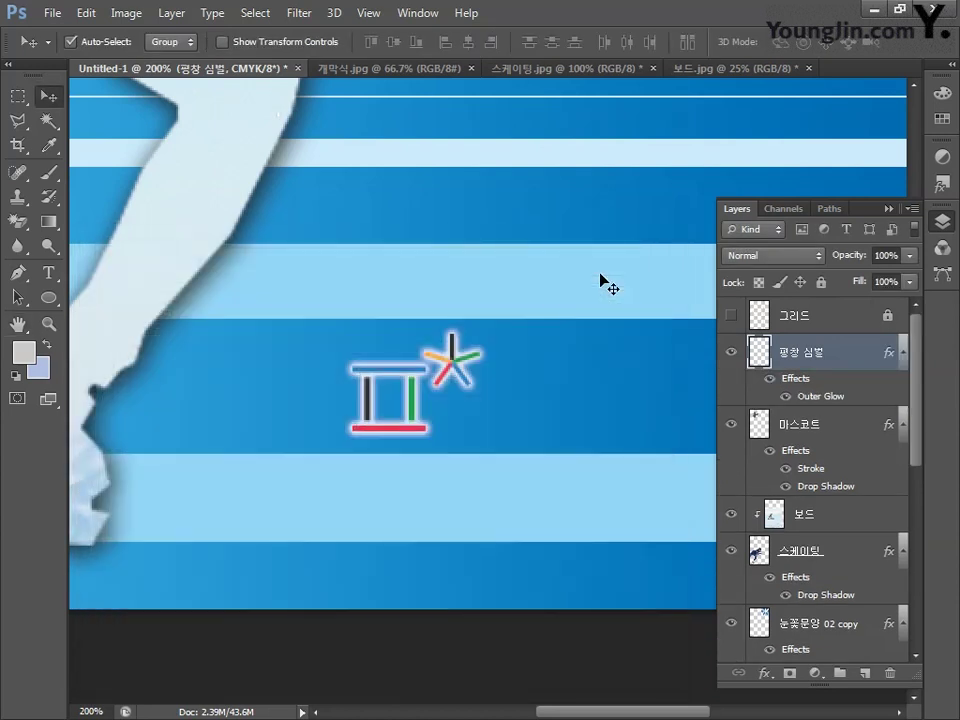
Switch to Illustrator, copy the 동계올림픽위원회 lettering and return to the Photoshop design.
key("alt+Tab")
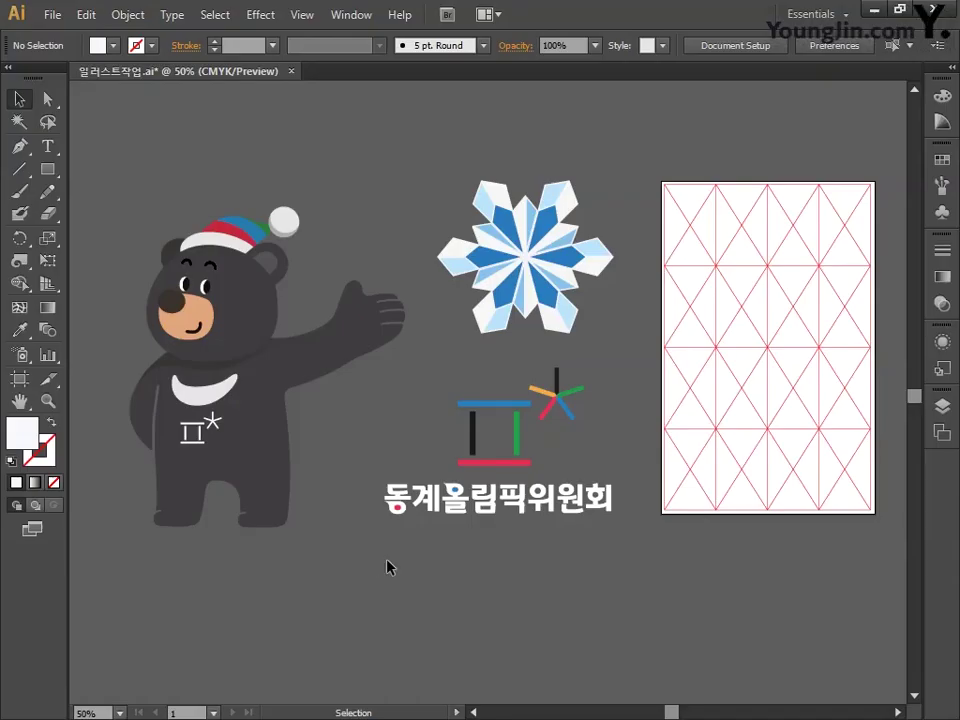
left_click_drag(362, 478, 627, 545)
key("ctrl+shift+b")
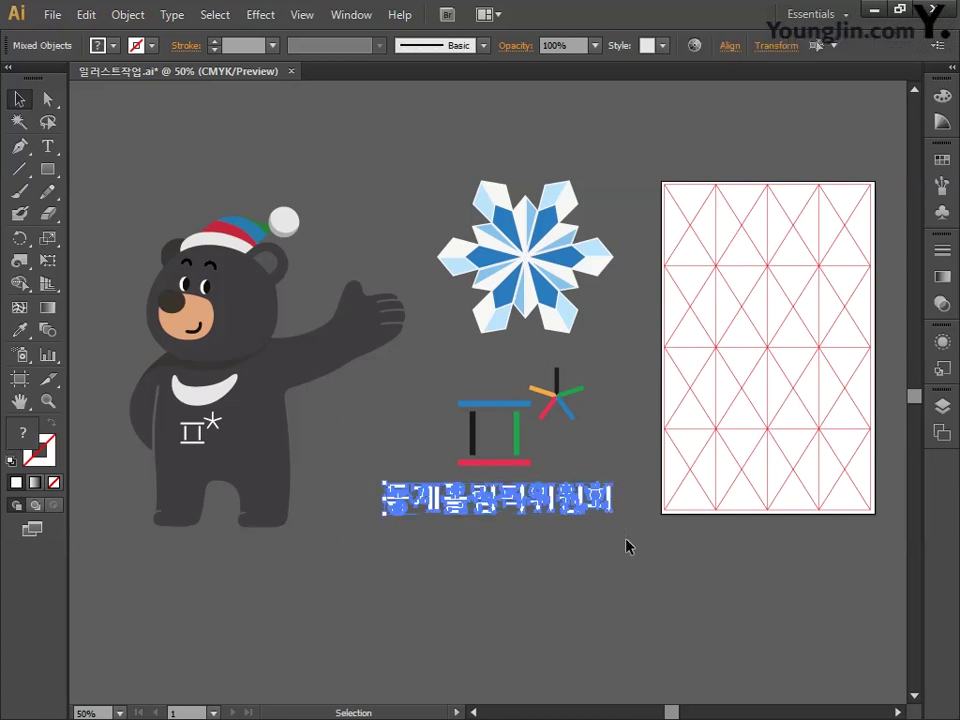
key("alt+Tab")
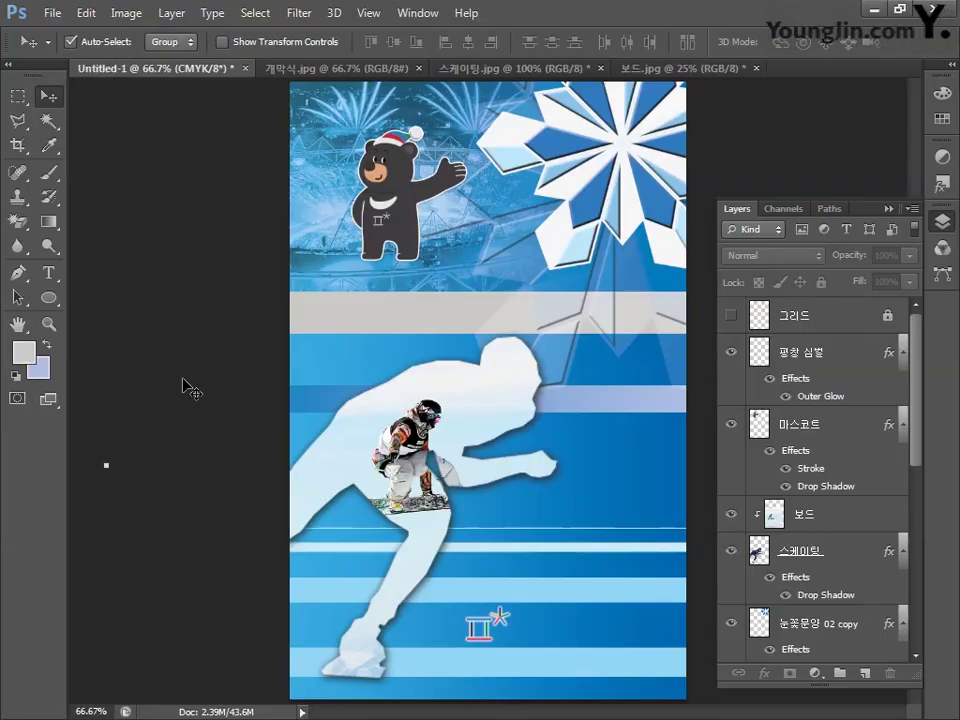
Paste the lettering as pixels, shrink it proportionally and place it on the lowest light stripe, directly below the symbol.
key("ctrl+v")
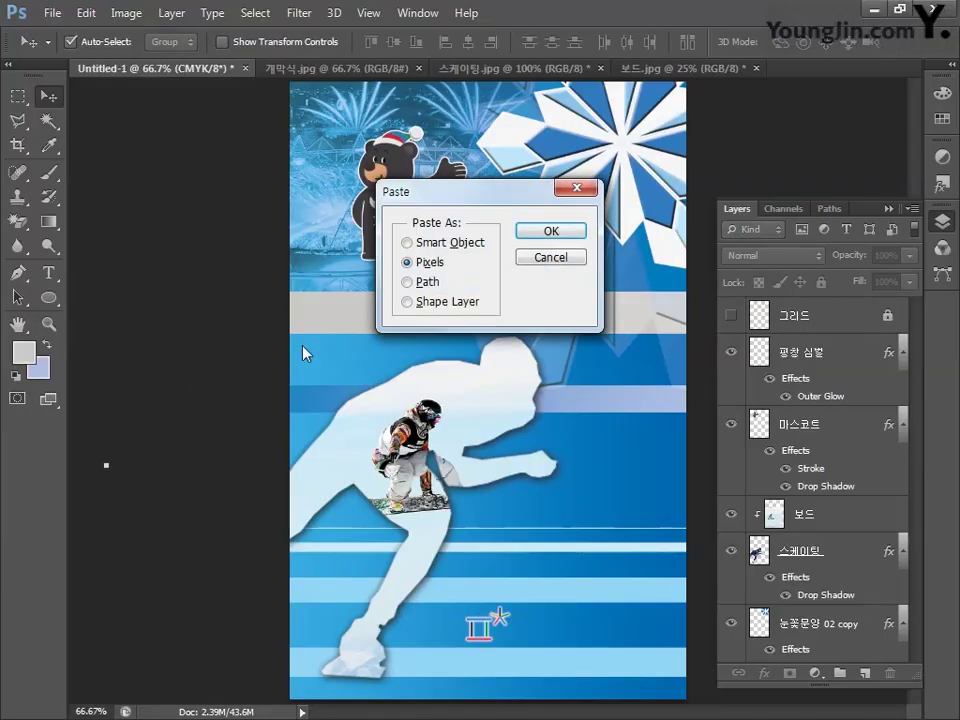
left_click(548, 231)
left_click_drag(689, 364, 544, 669)
key("Return")
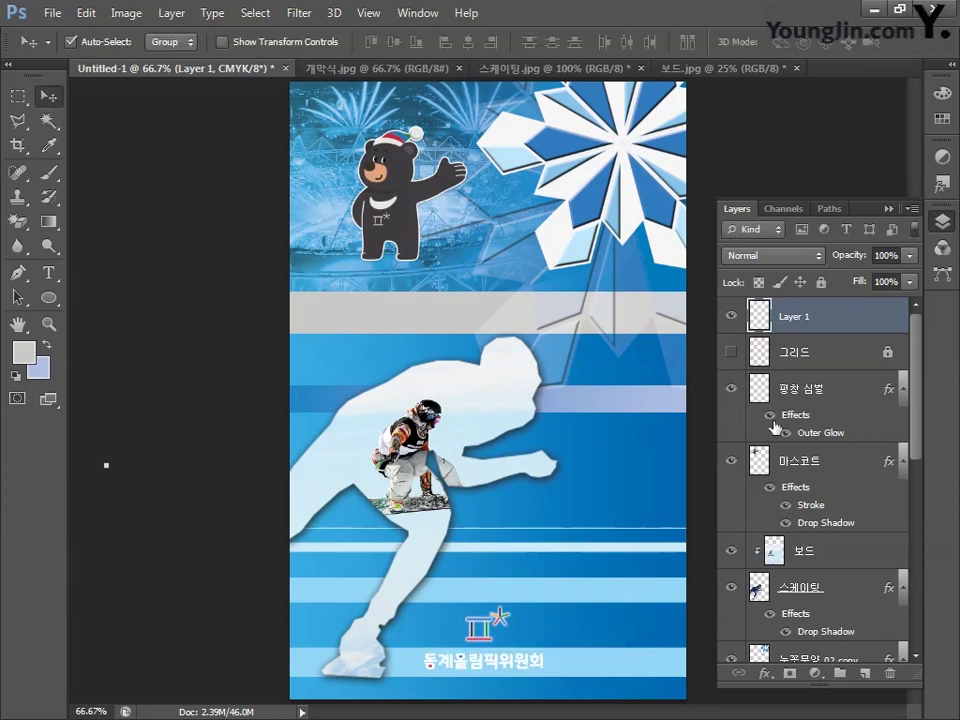
Move the lettering layer below the 그리드 layer and rename it 평창 로고.
left_click_drag(802, 324, 797, 370)
double_click(796, 356)
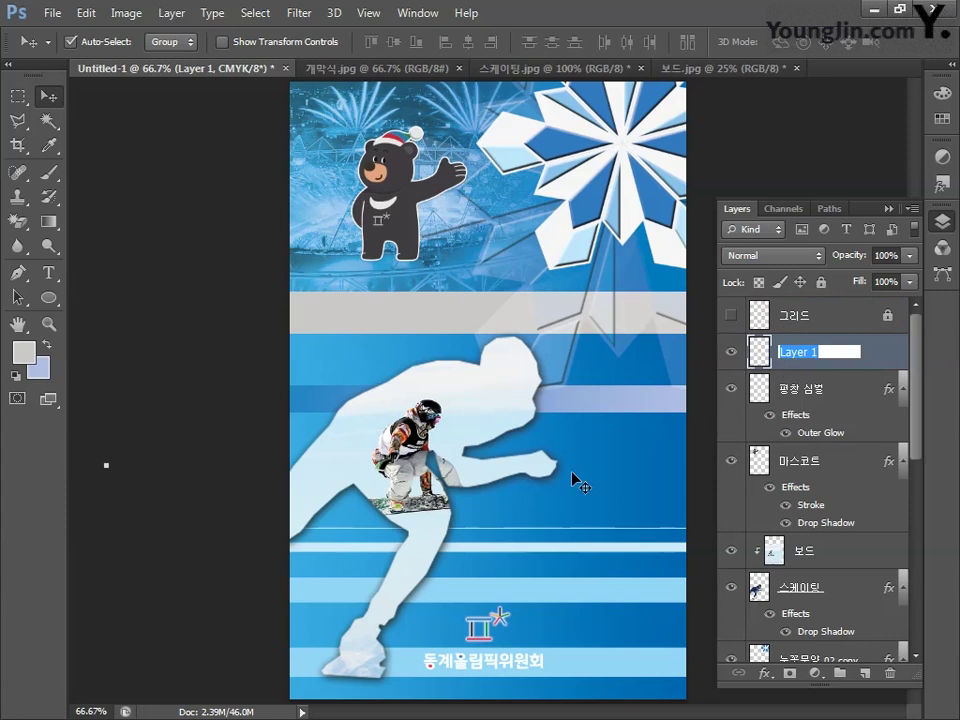
type("평창 로고")
key("Return")
Add a Drop Shadow to the 평창 로고 layer with 40% opacity, 2 px distance and 6 px size.
double_click(853, 364)
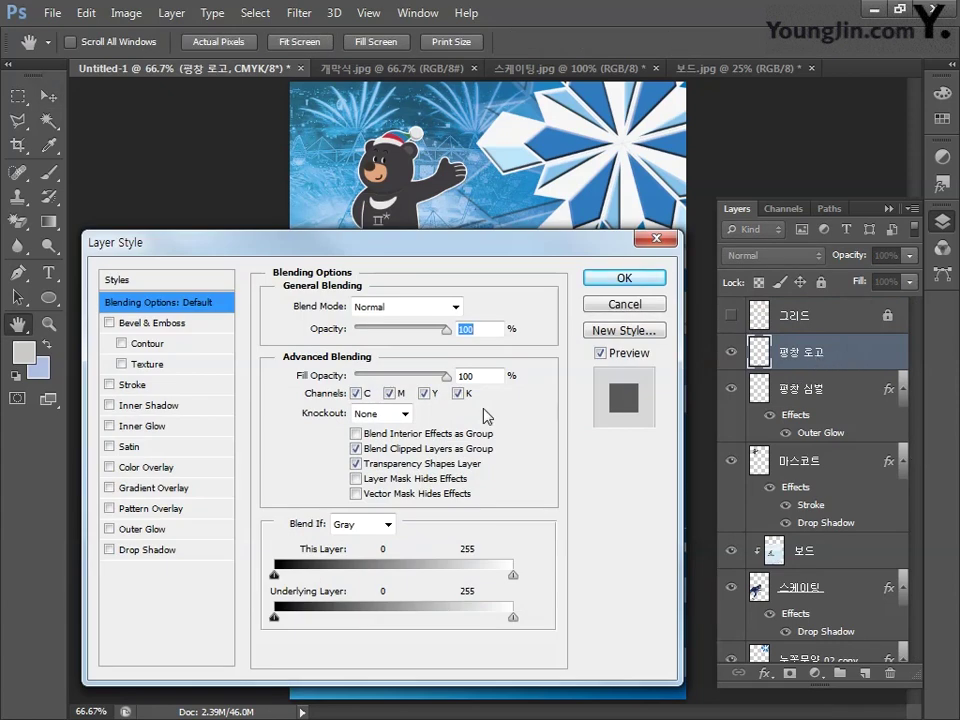
left_click(137, 556)
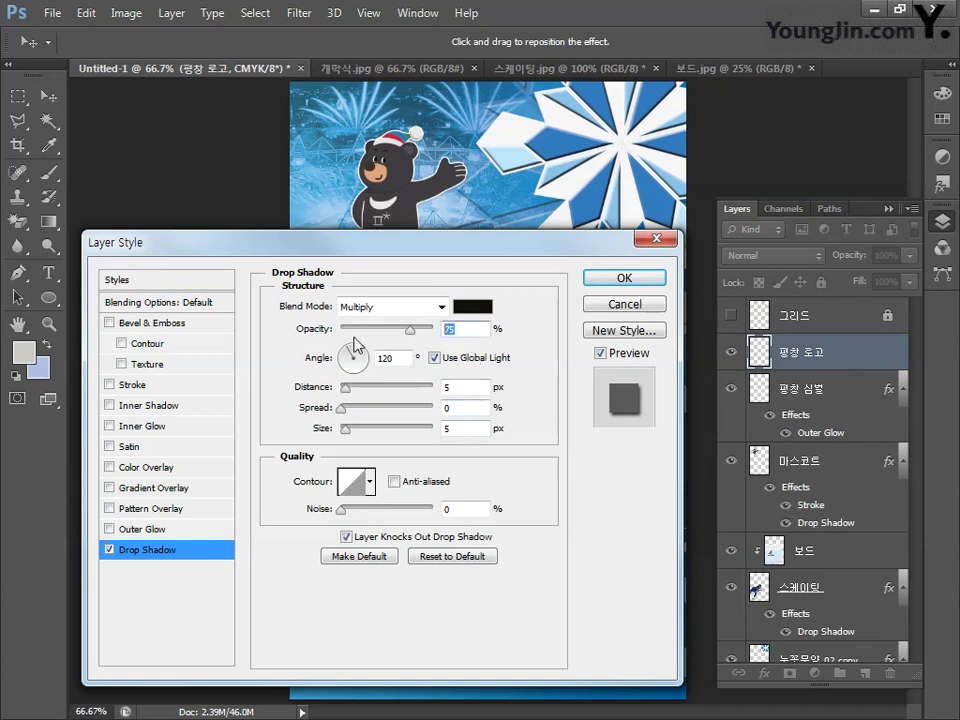
type("40")
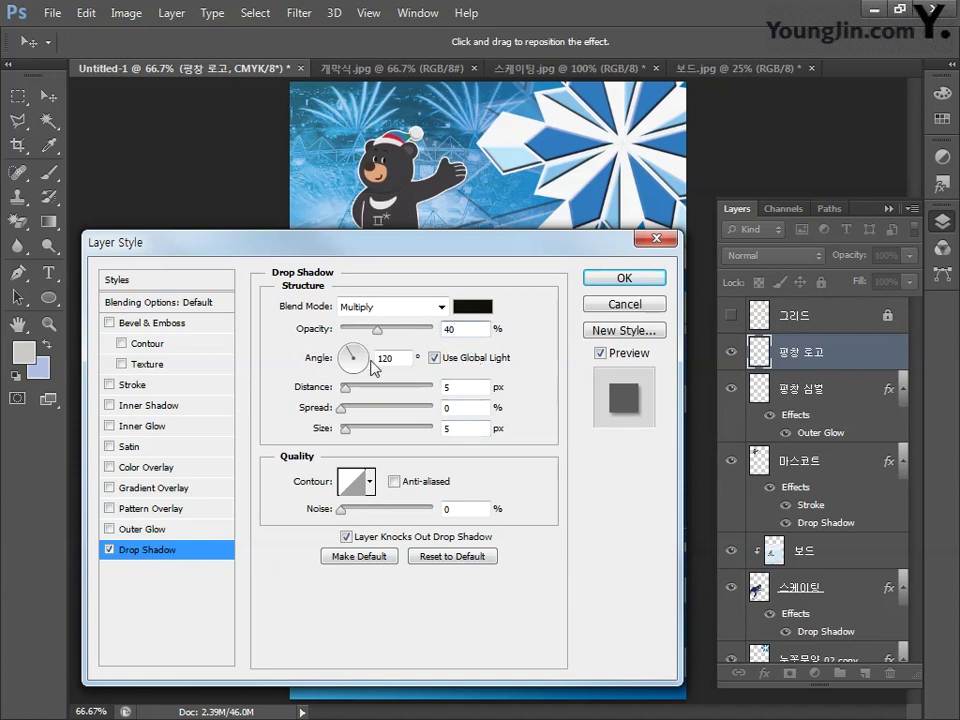
double_click(447, 387)
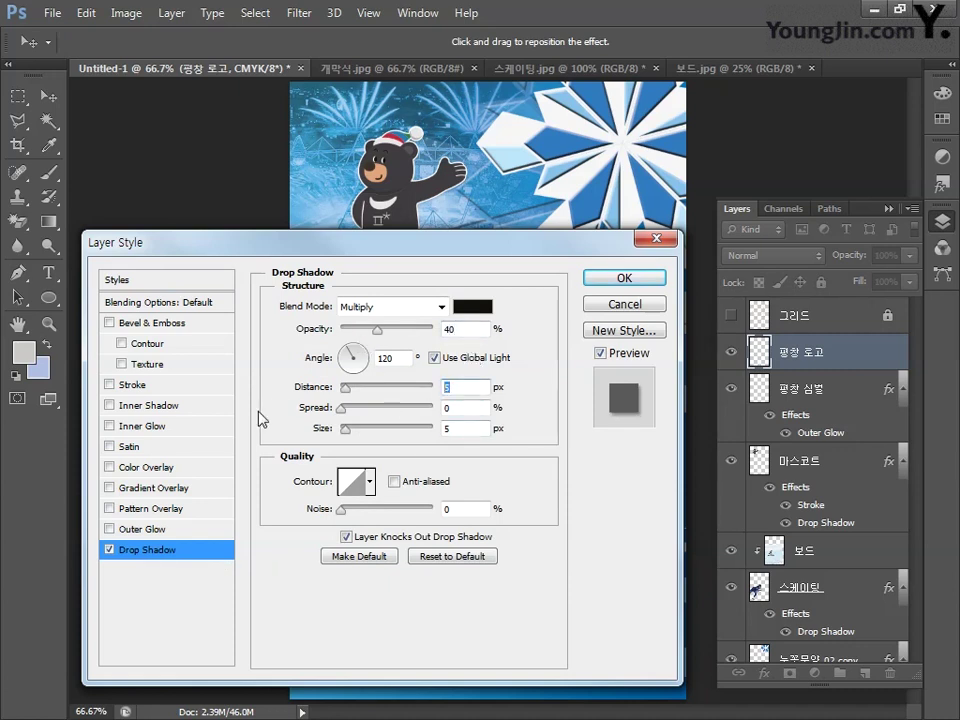
type("2")
left_click(468, 426)
double_click(468, 426)
type("6")
key("Return")
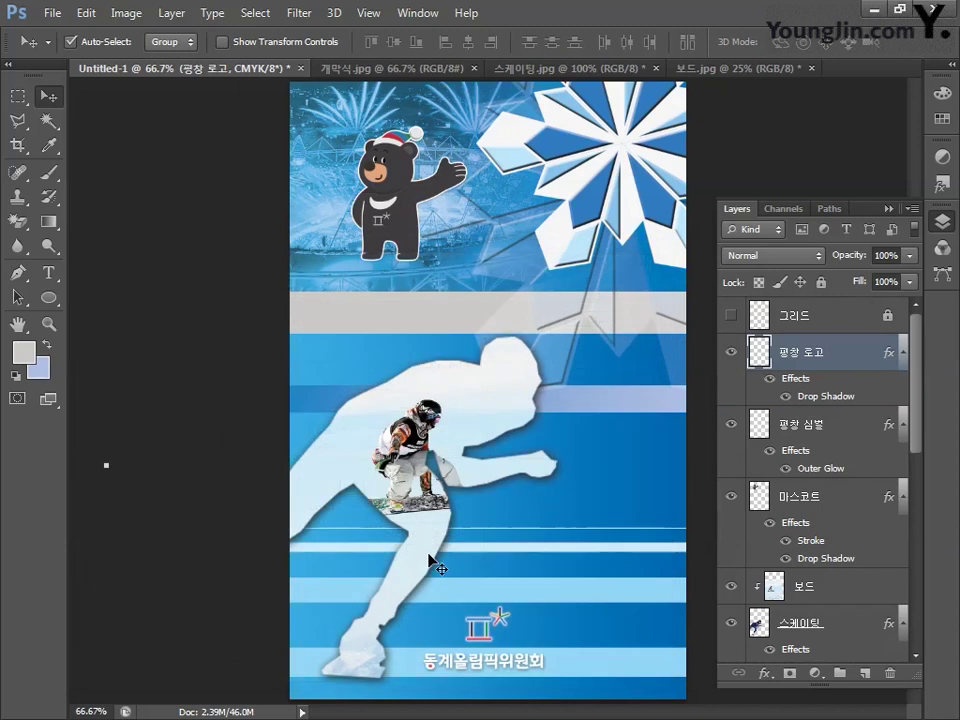
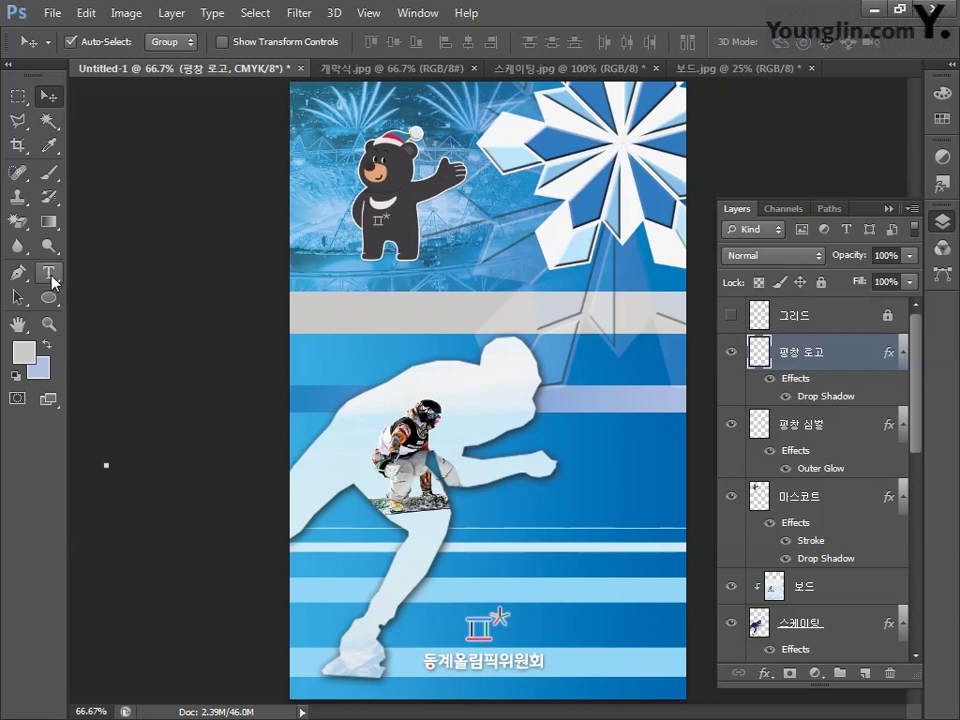
Add the text PyeongChang in 40 pt Gungsuh and place it on the grey stripe below the bear mascot.
left_click(49, 273)
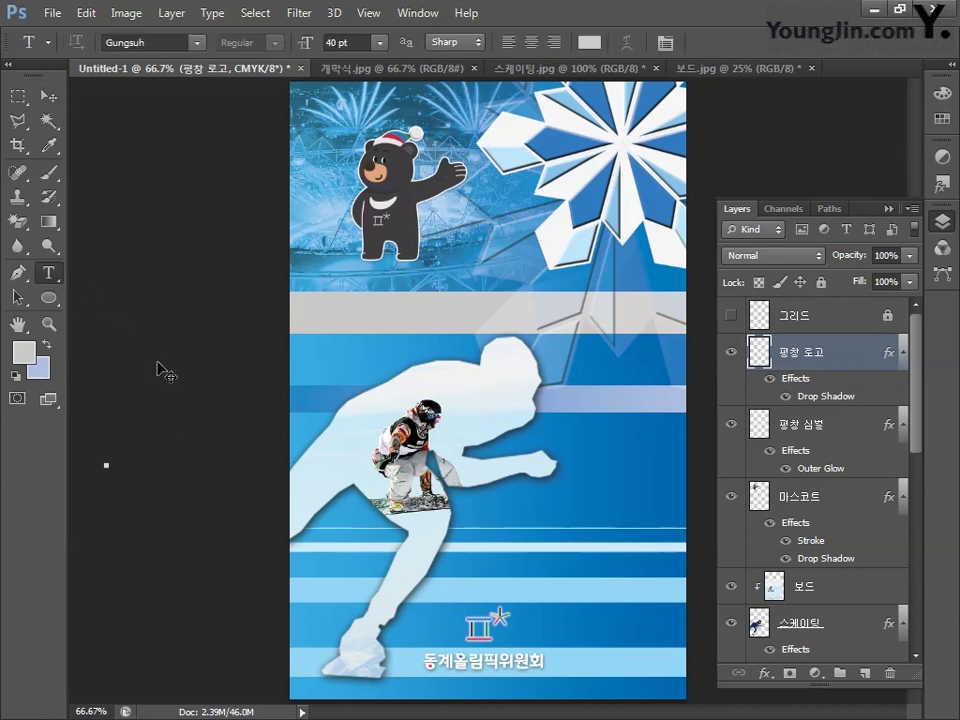
key("ctrl+plus")
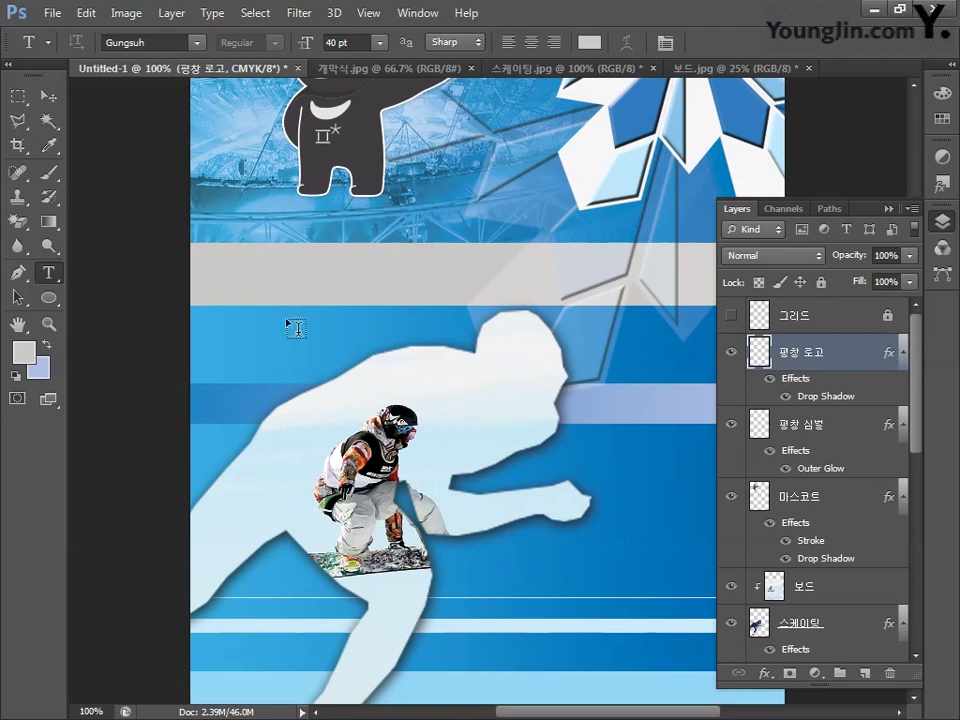
left_click_drag(266, 325, 221, 419)
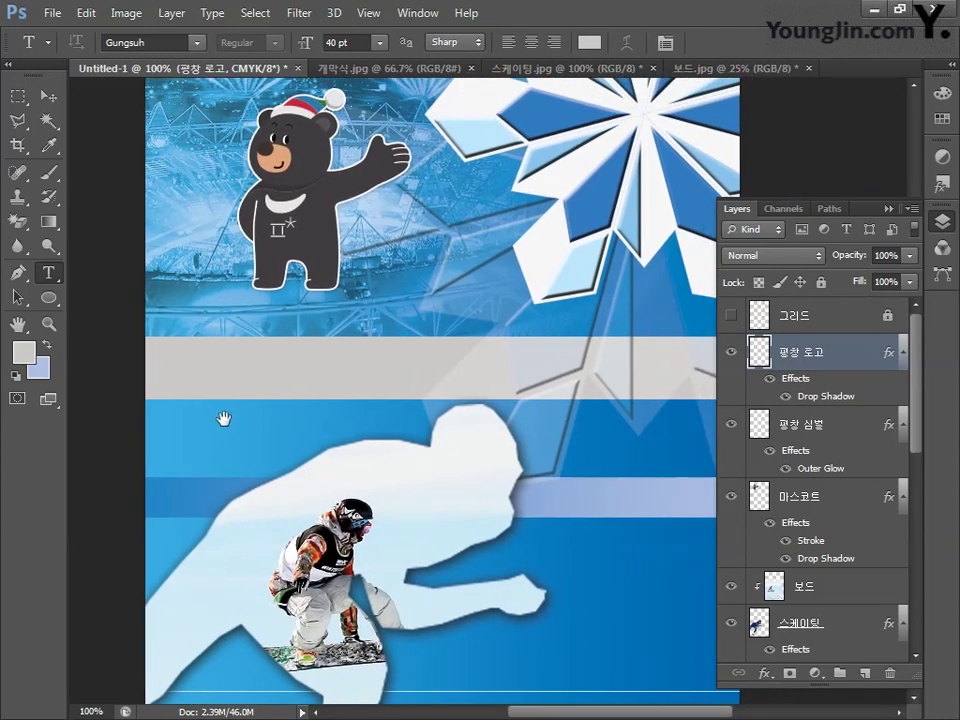
left_click(201, 343)
type("P")
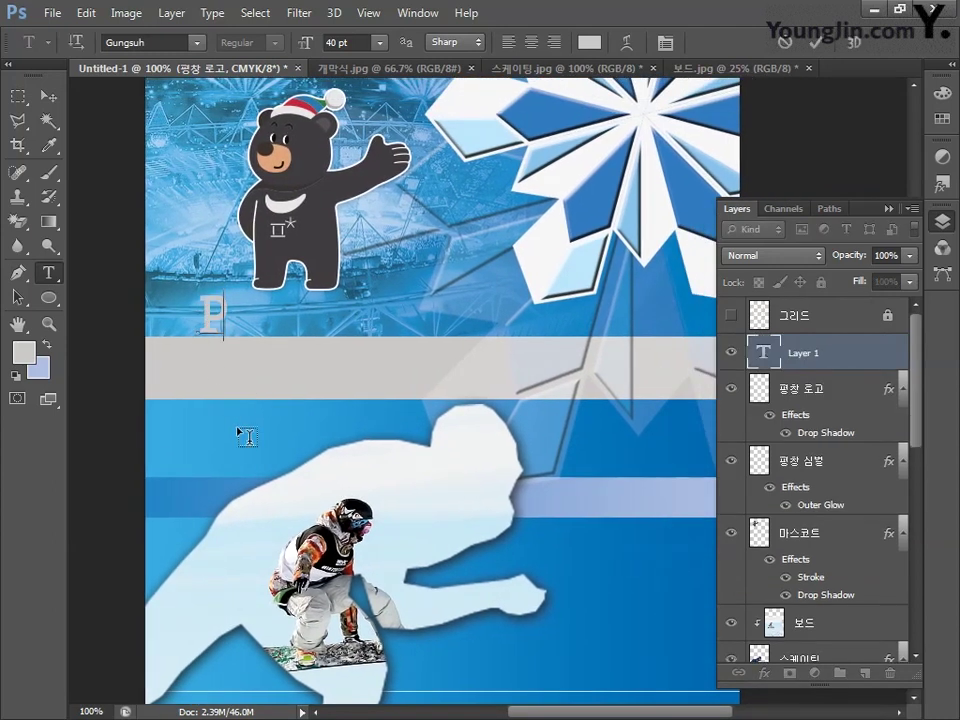
type("yeongChang")
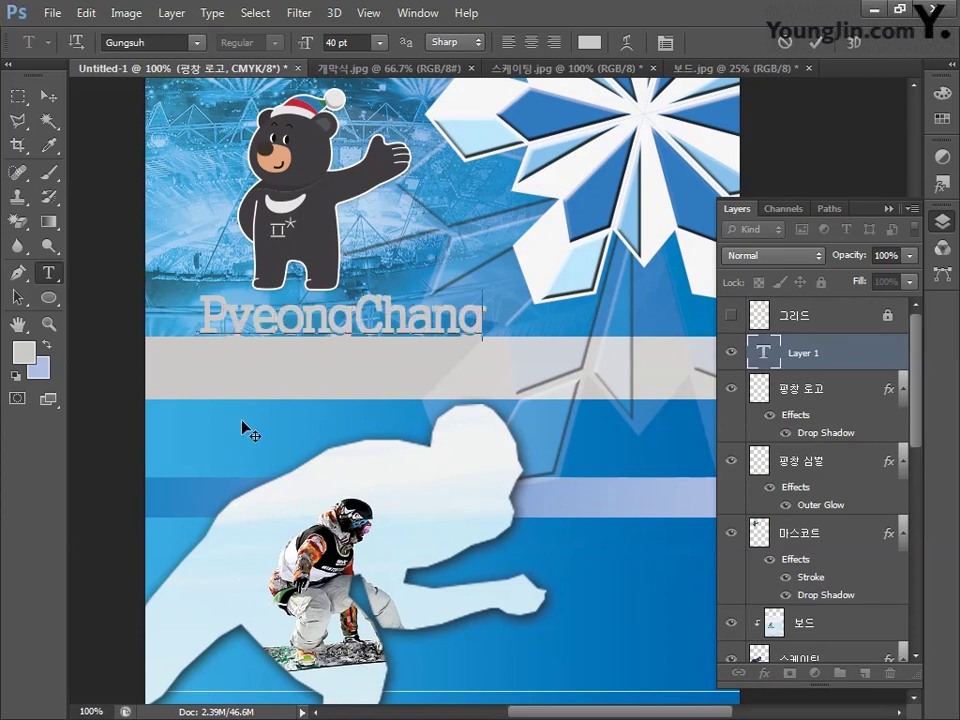
left_click(48, 95)
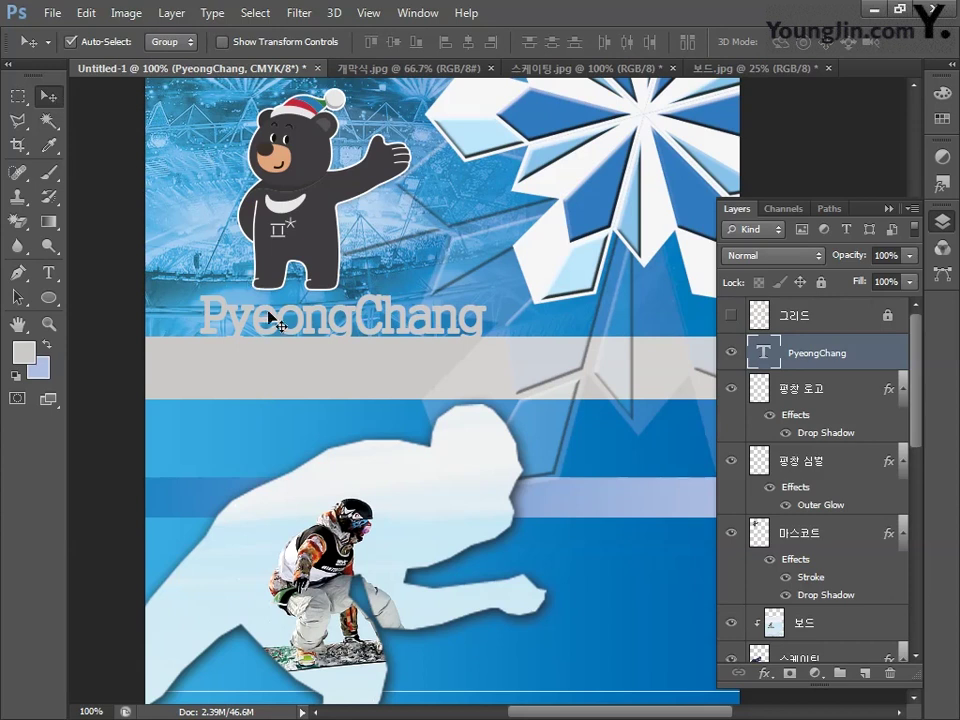
left_click_drag(275, 322, 268, 360)
Recolor the PyeongChang text with C100 M81 Y36 K25 and nudge it down to center it vertically on the grey stripe.
left_click(26, 351)
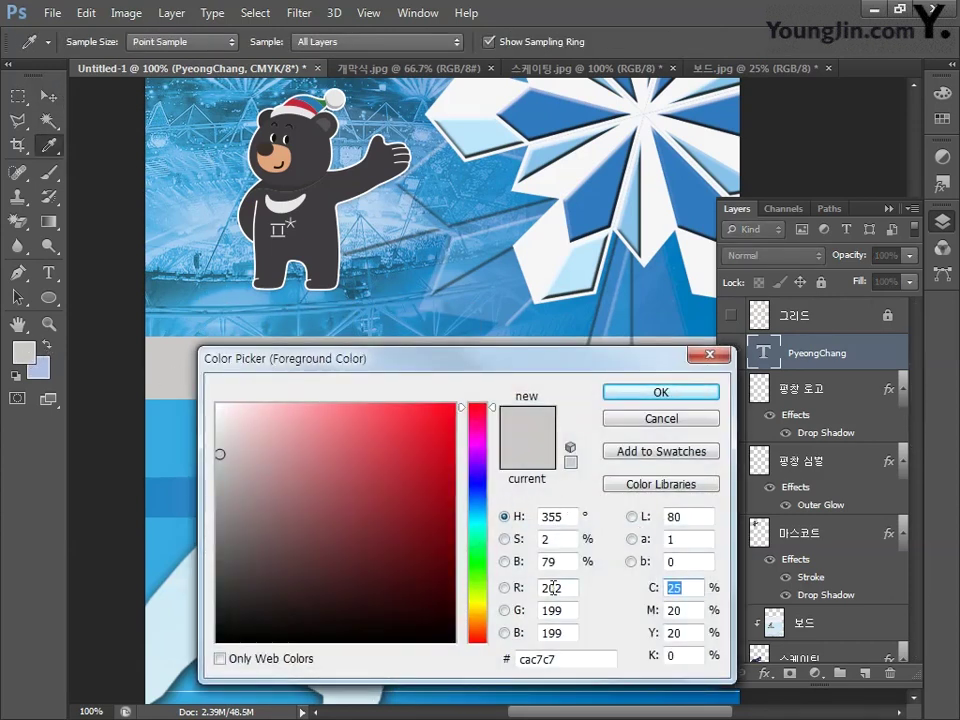
type("100")
key("Tab")
type("8")
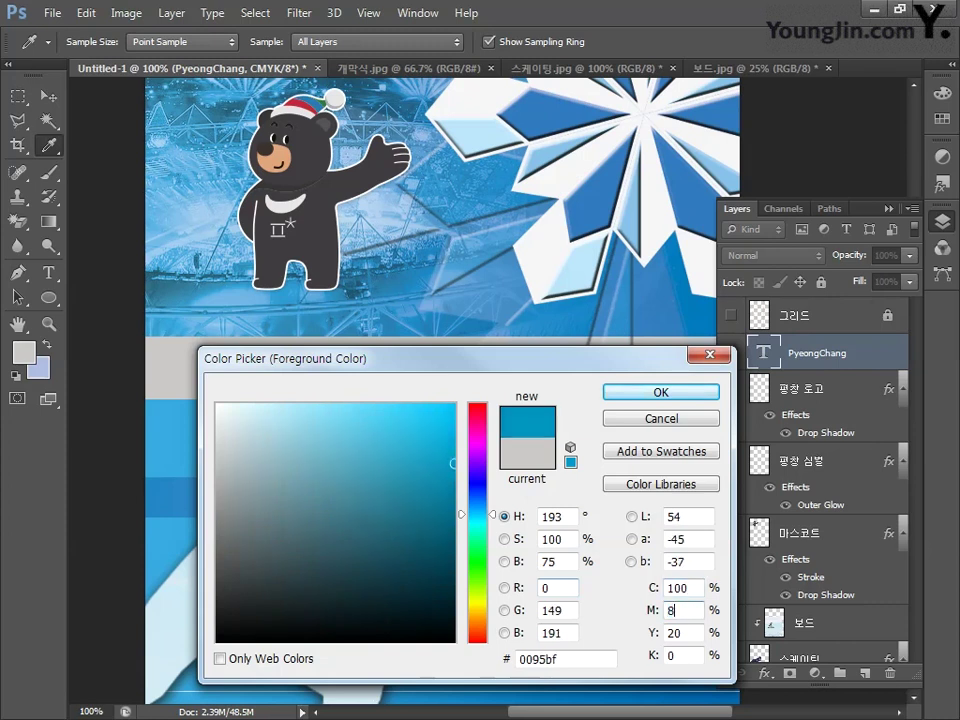
type("1")
key("Tab")
type("36")
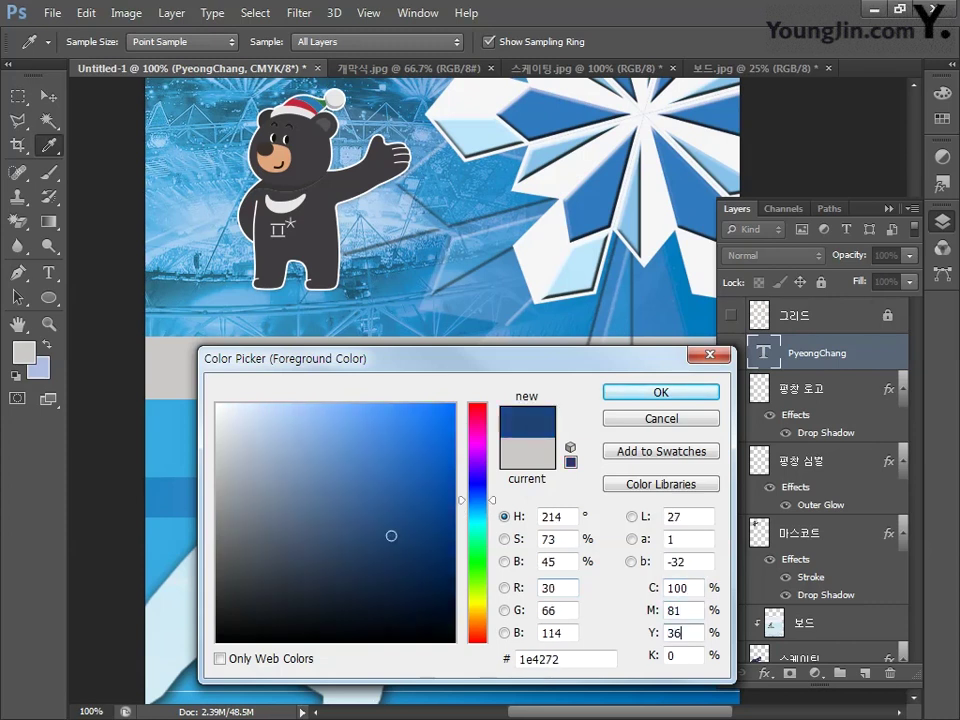
key("Tab")
type("25")
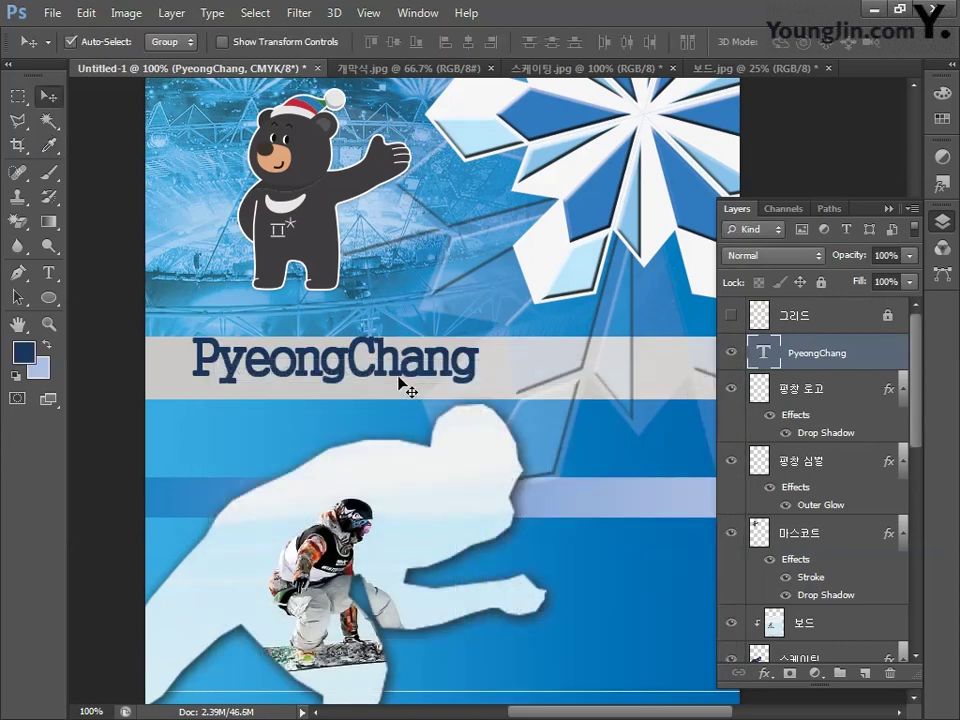
left_click_drag(398, 381, 400, 390)
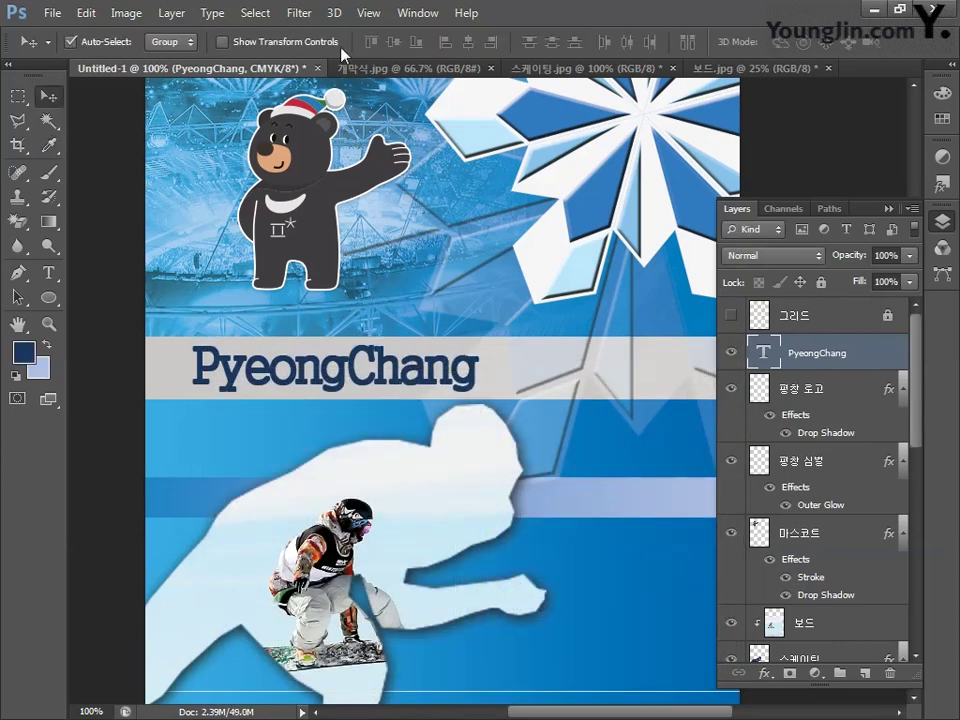
Change the PyeongChang text's font to Adobe Gothic Std B and set its tracking to 0.
left_click(417, 12)
left_click(440, 210)
left_click(183, 482)
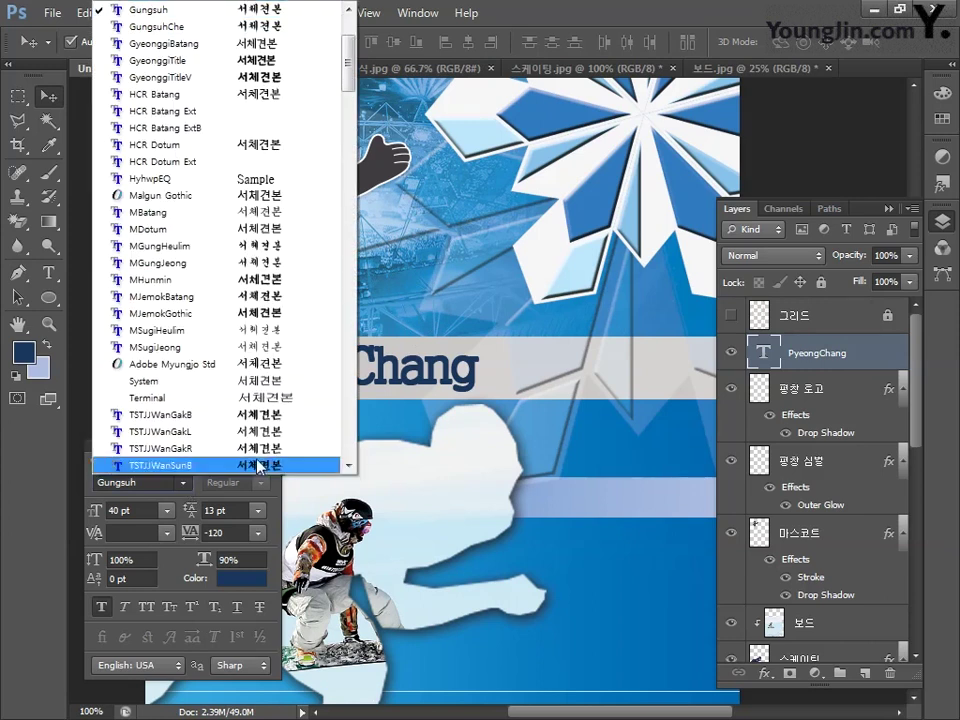
scroll(250, 60, "up", 3)
left_click(180, 90)
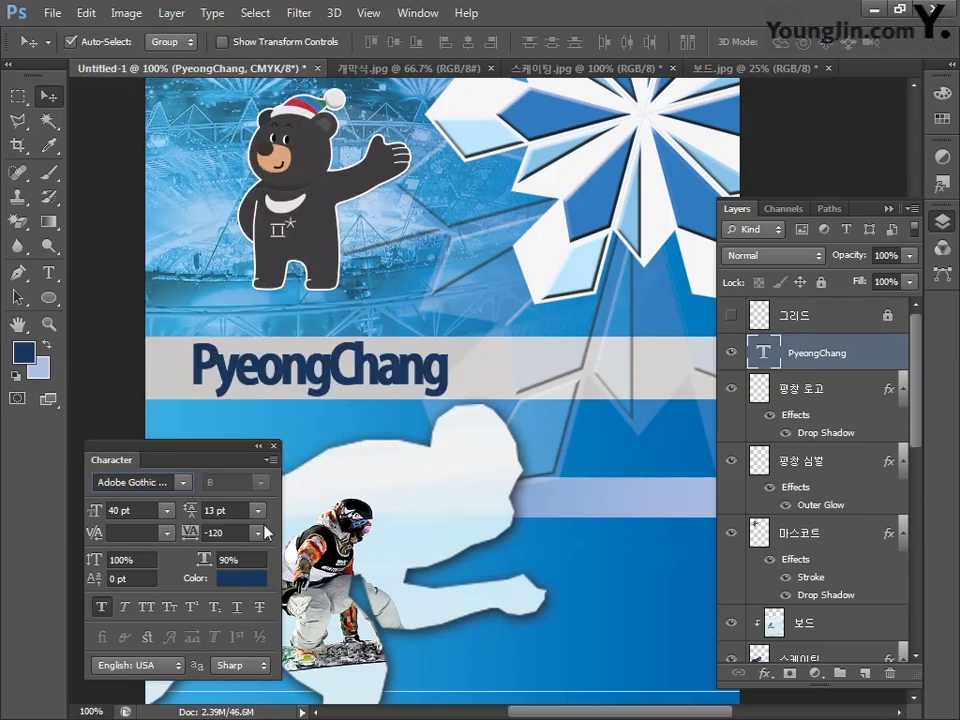
left_click(228, 532)
type("0")
key("Return")
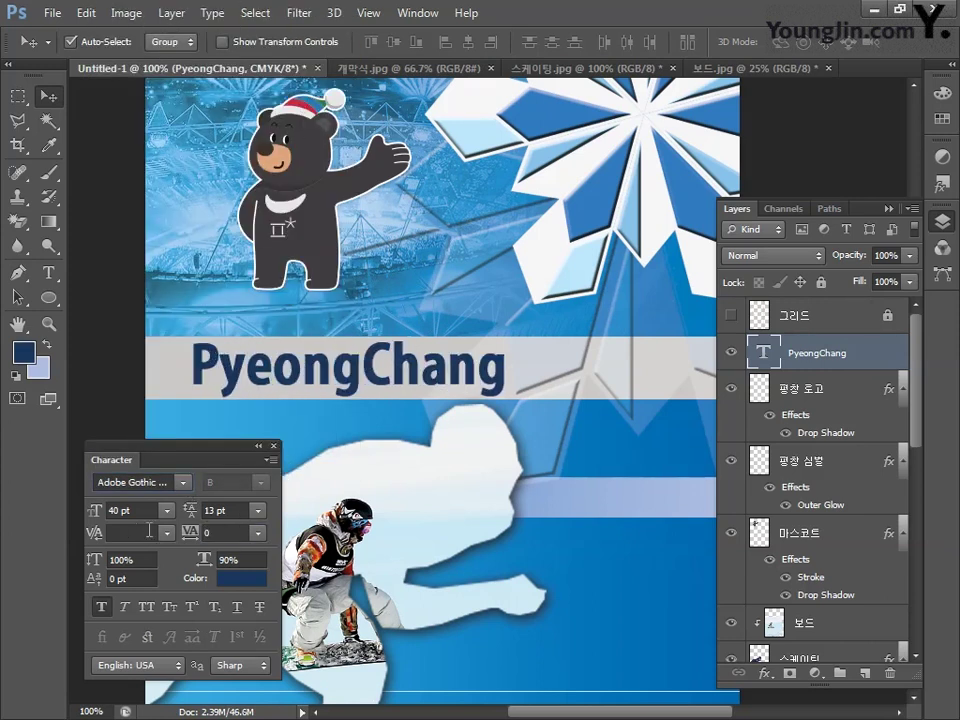
Set the PyeongChang text's font size to 28 pt and its tracking to 30.
key("ctrl+shift+comma")
key("ctrl+shift+comma")
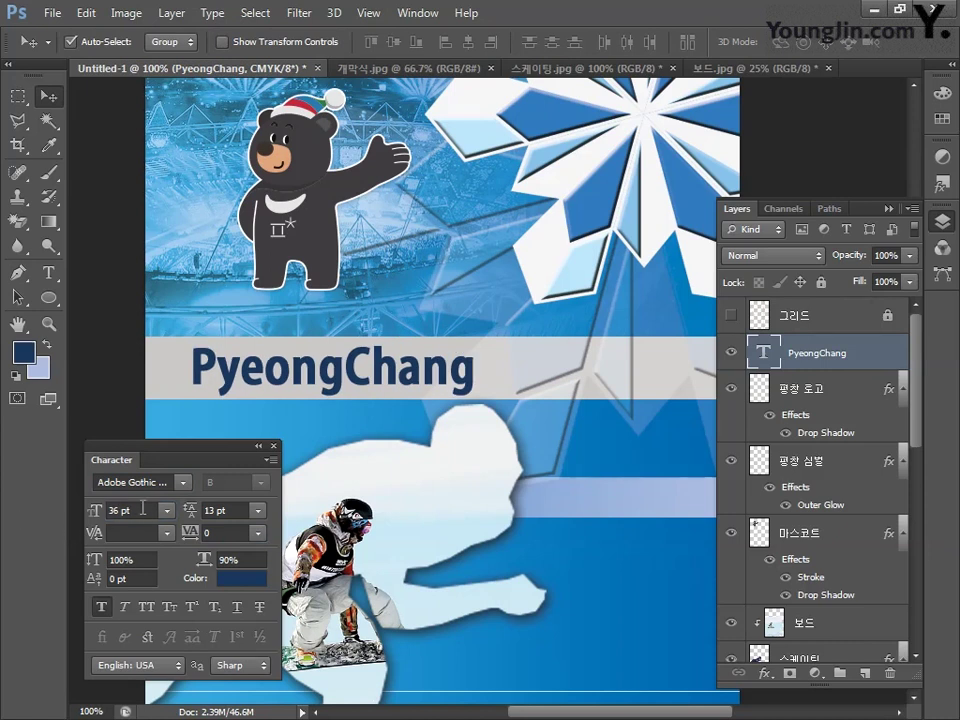
type("28")
key("Return")
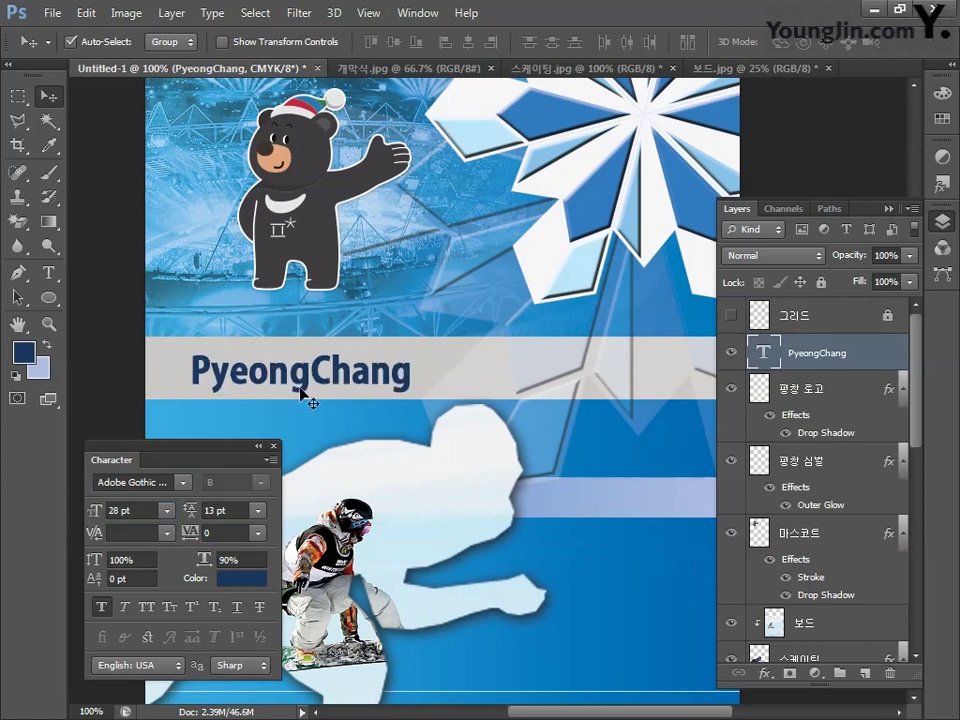
type("30")
key("Return")
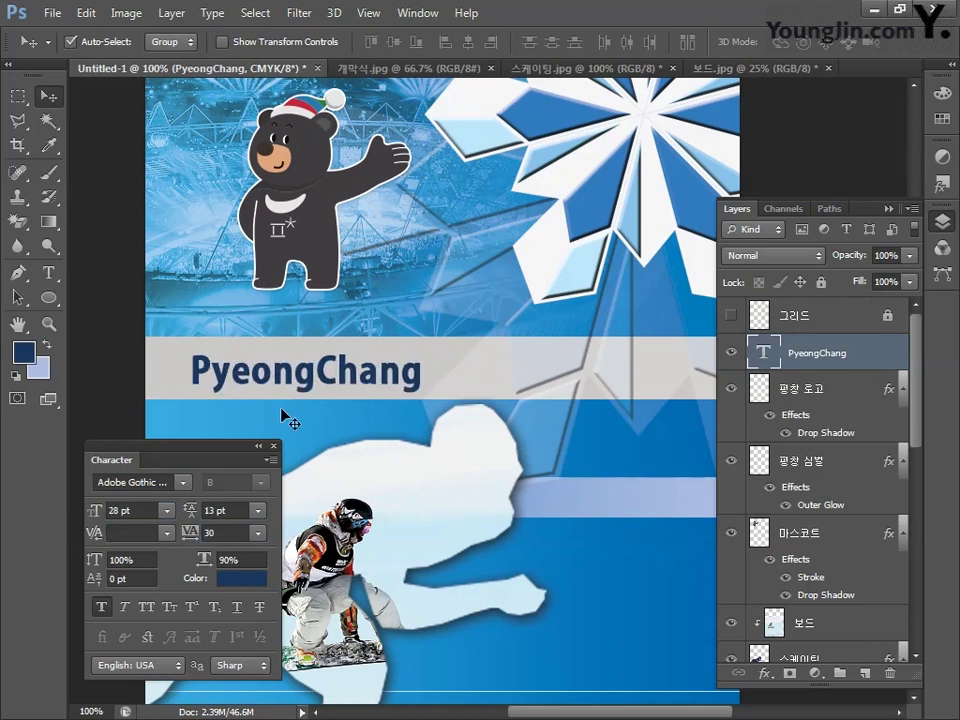
Set the PyeongChang text's horizontal scale to 95% and shift it slightly right and up on the grey stripe.
double_click(246, 559)
type("95")
key("Return")
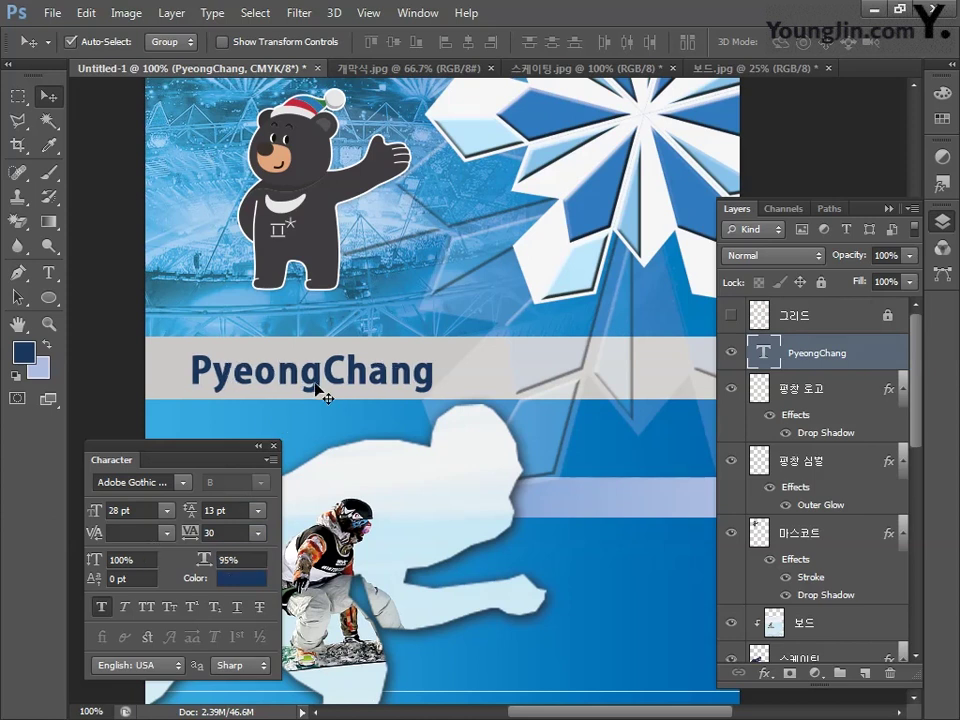
left_click_drag(320, 389, 332, 385)
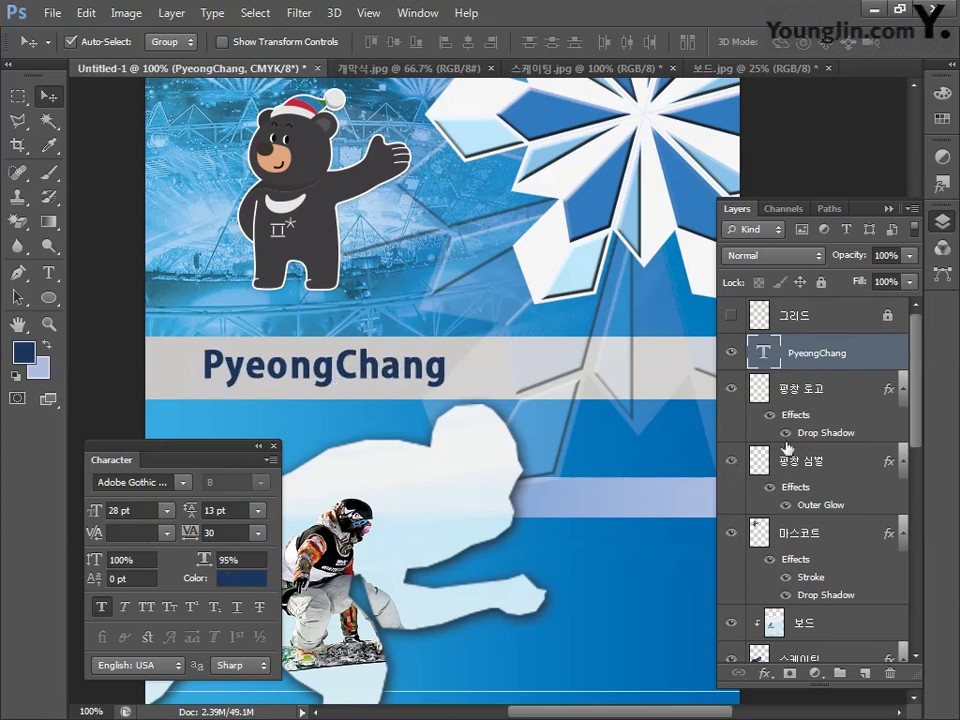
Add a Drop Shadow to the PyeongChang layer with Normal blend mode and 100% opacity.
double_click(873, 360)
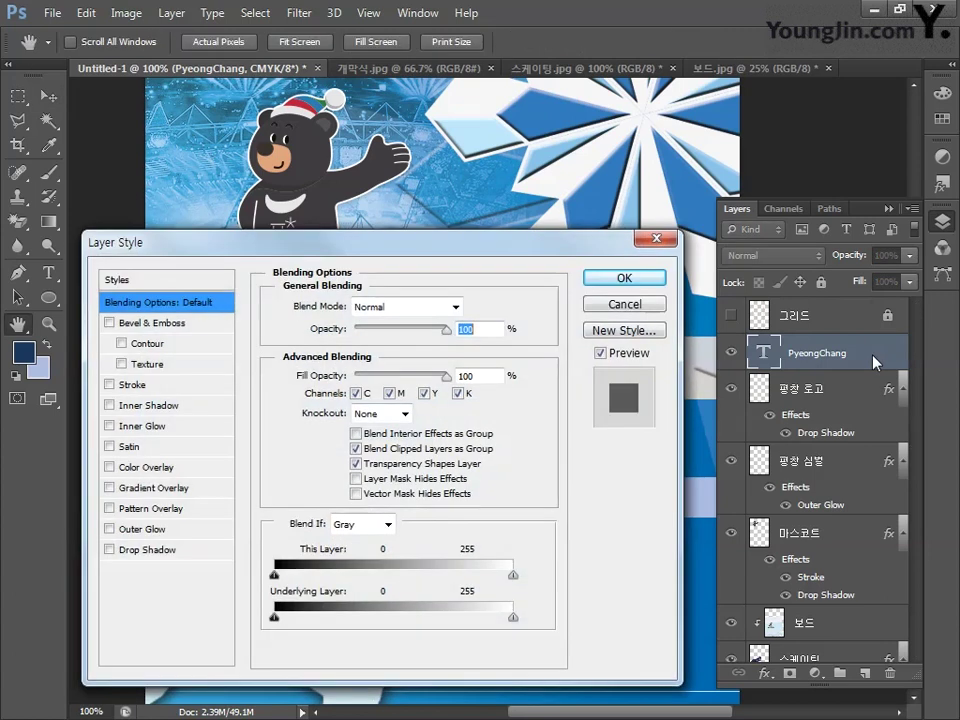
left_click(147, 550)
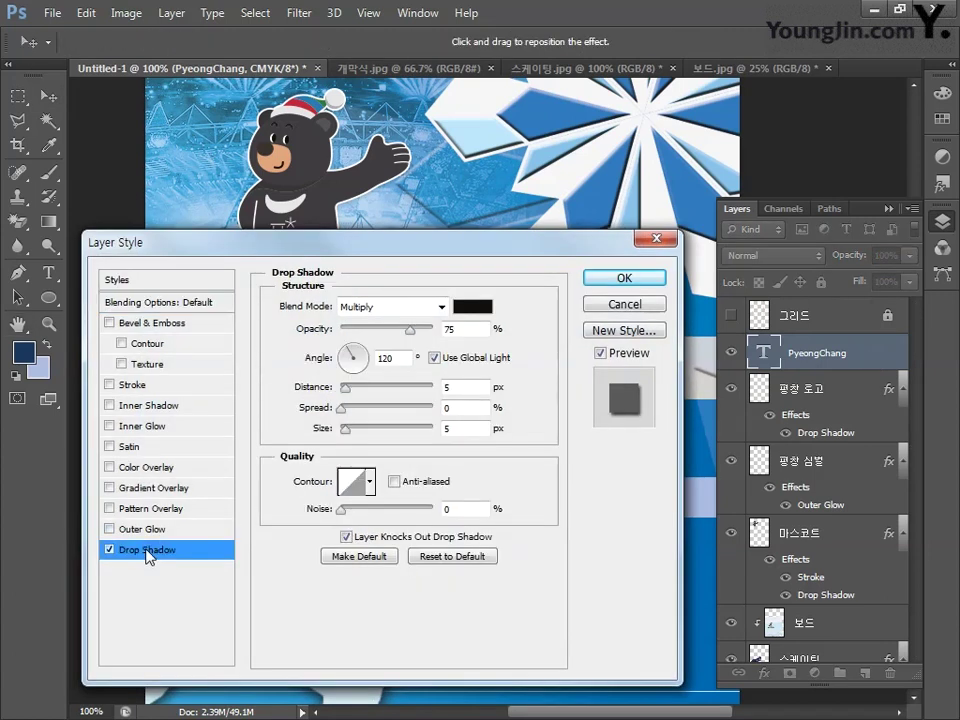
left_click(404, 308)
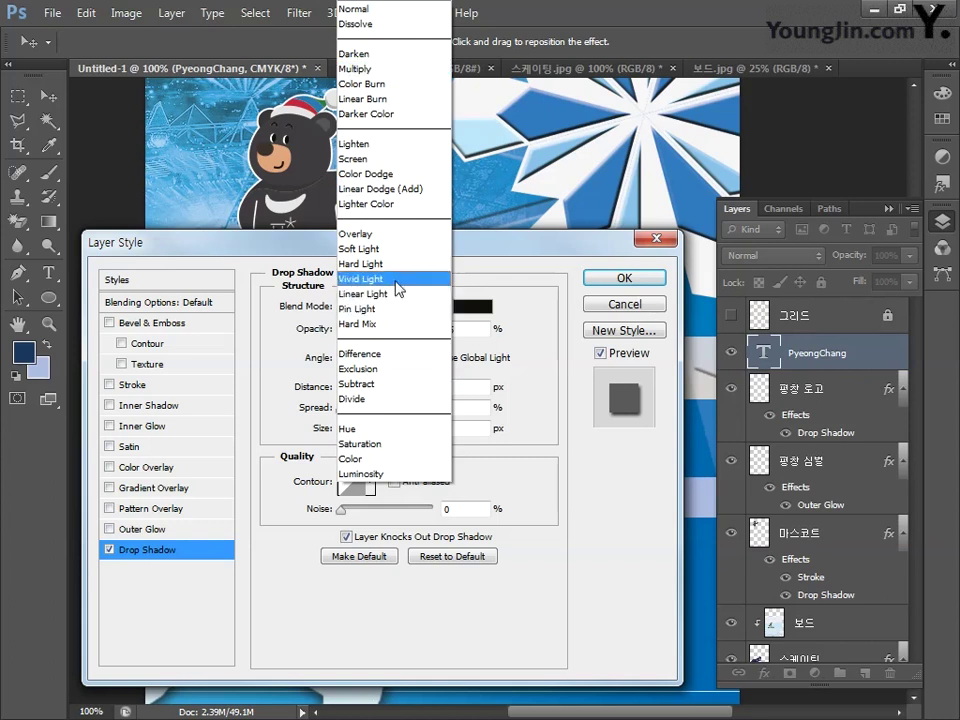
left_click(388, 9)
double_click(466, 324)
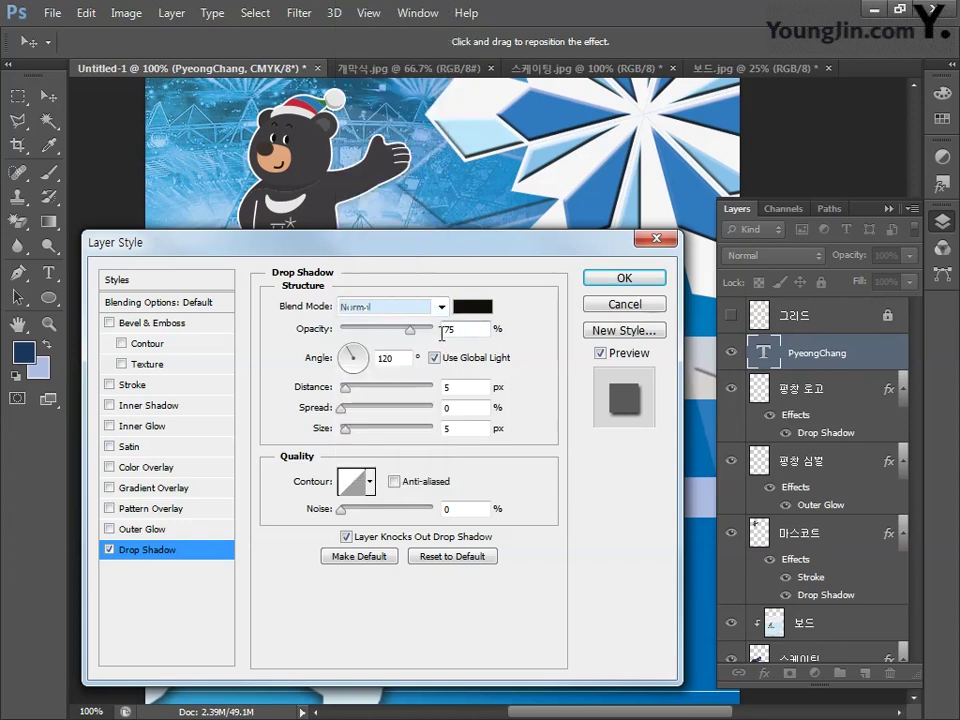
type("100")
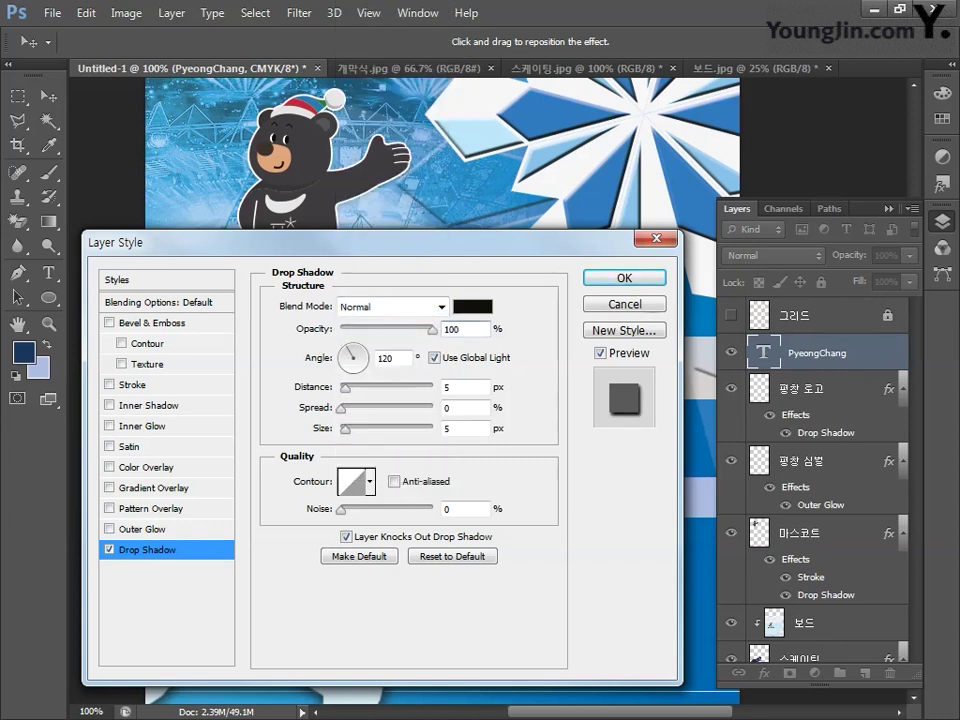
Set the drop shadow color to white with C0 M0 Y0 K0.
left_click(472, 306)
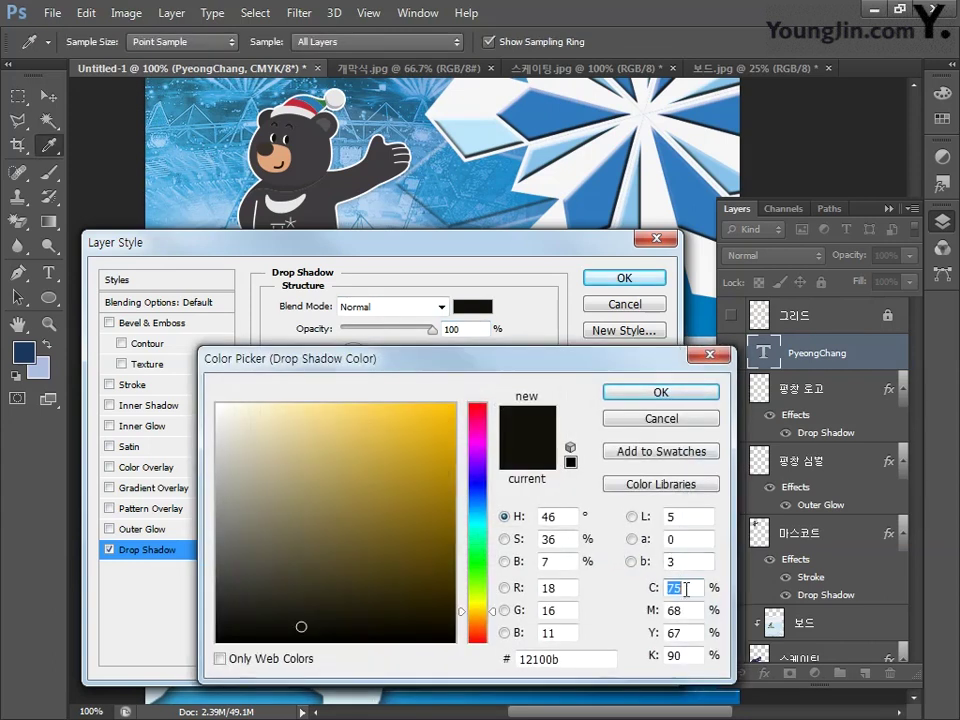
type("0")
key("Tab")
type("0")
key("Tab")
type("0")
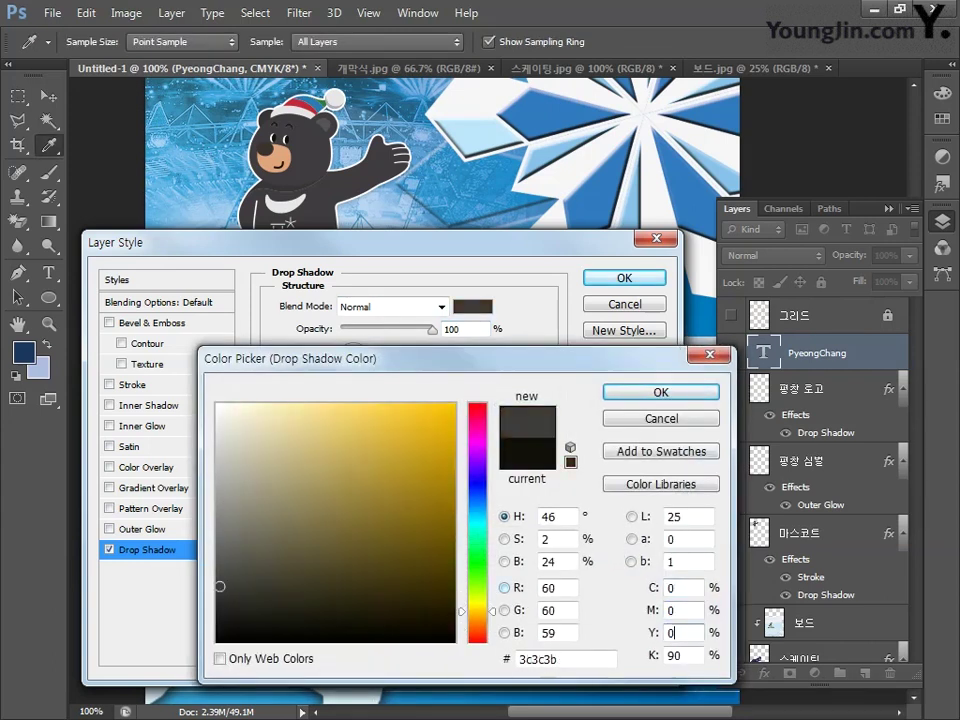
key("Tab")
type("0")
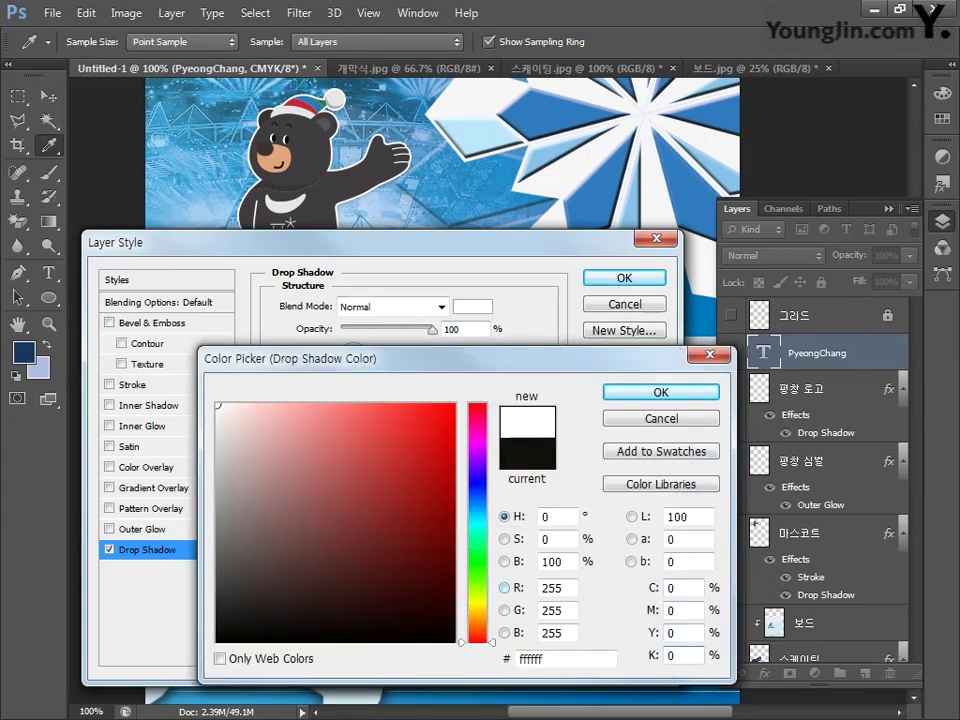
left_click(652, 392)
Set the drop shadow's distance to 4 px and size to 0 px, and apply the layer style.
left_click(467, 390)
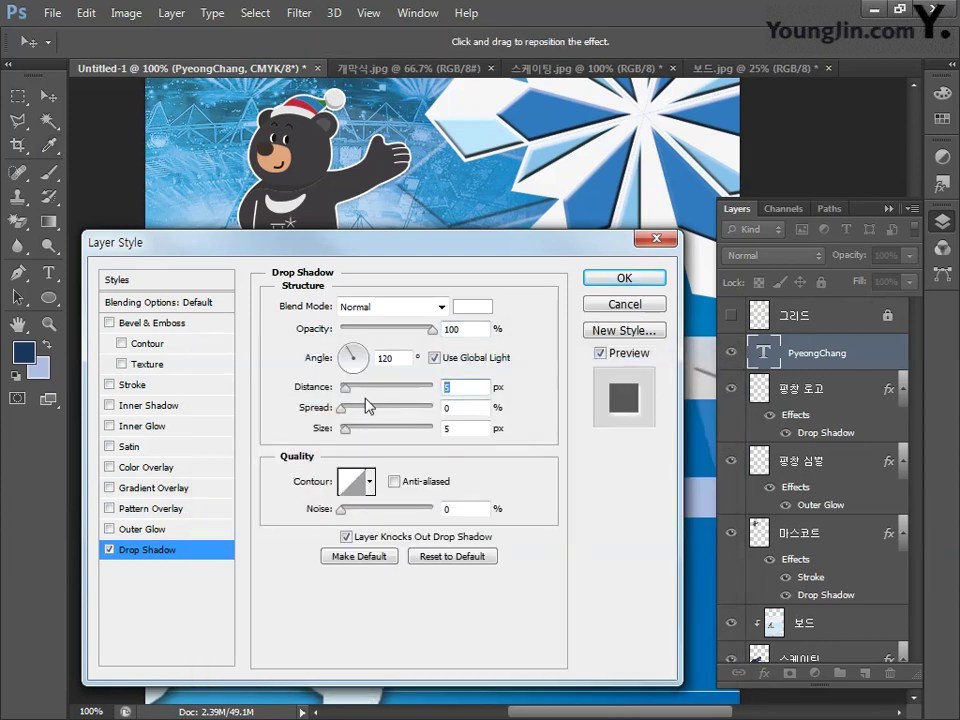
type("4")
key("Tab")
key("Tab")
type("0")
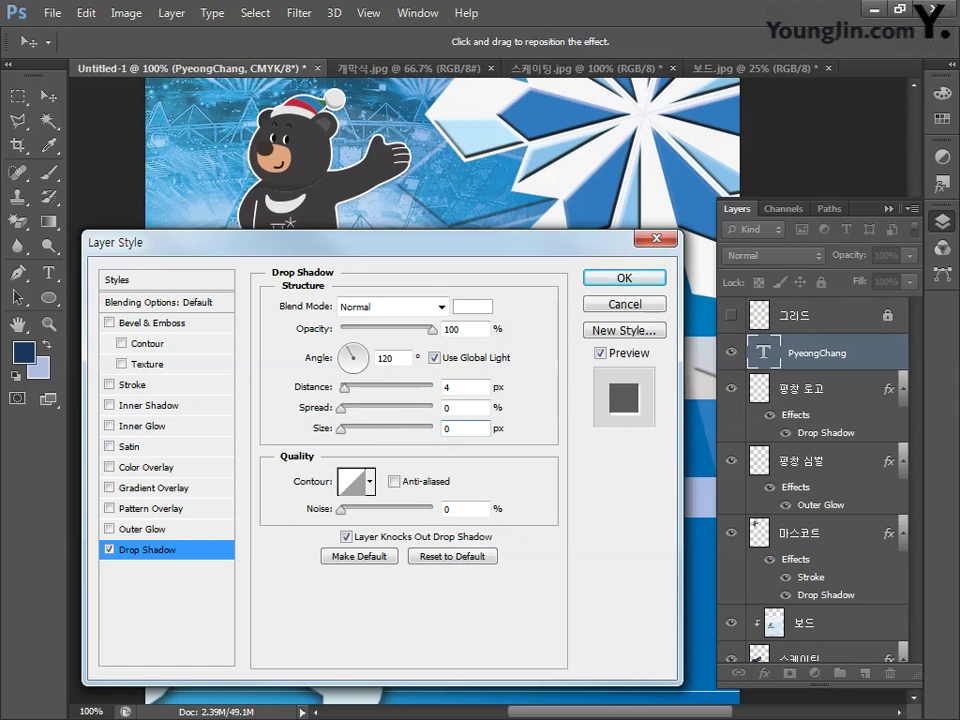
left_click(621, 278)
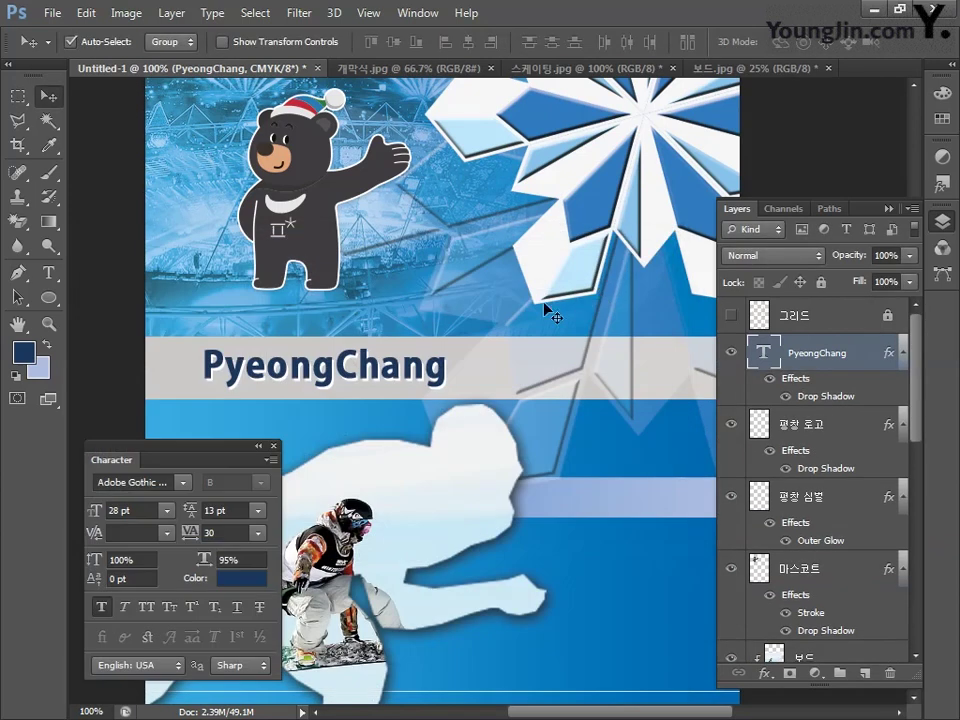
Add the text 2018 and align it on the grey stripe to the right of PyeongChang.
left_click(50, 272)
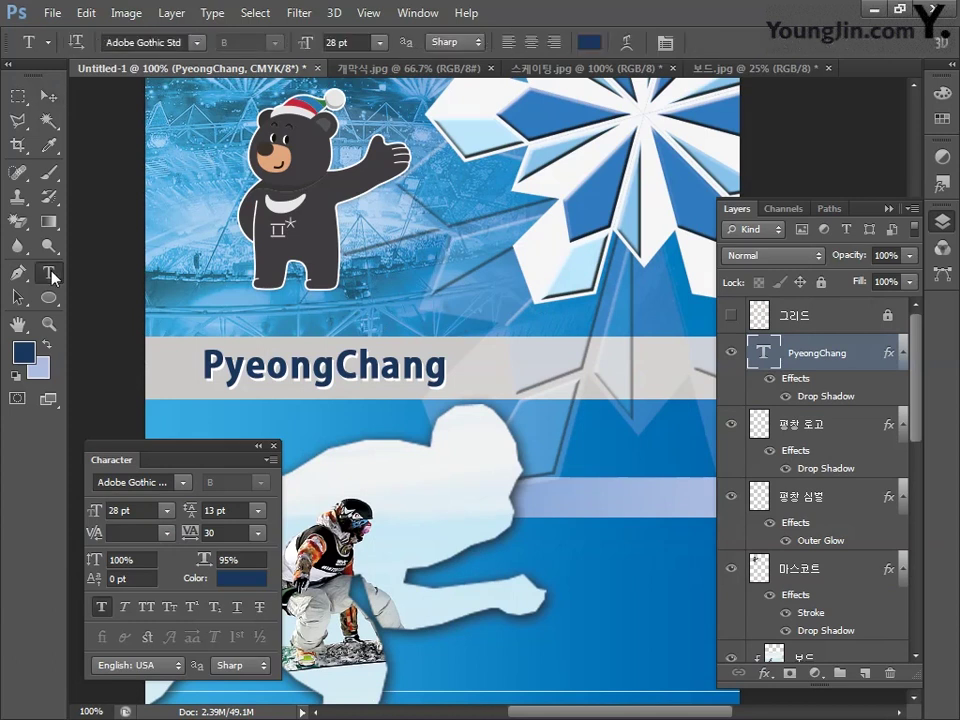
left_click(479, 369)
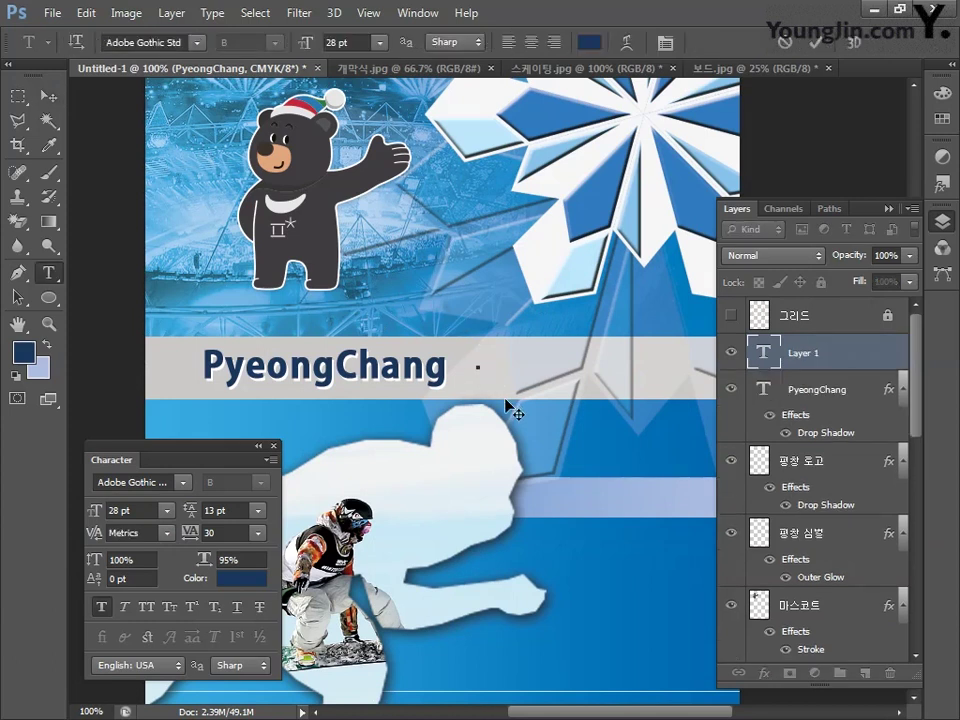
type("2018")
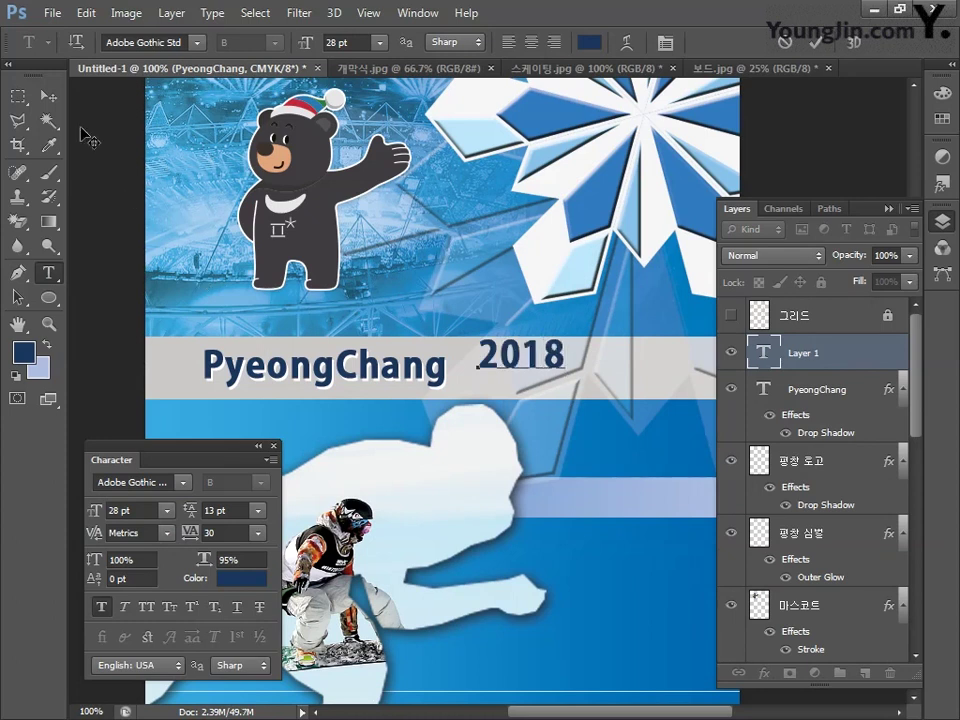
left_click(48, 95)
left_click_drag(514, 381, 514, 398)
Enlarge the 2018 text to 42 pt and narrow its horizontal scale to 90%.
left_click(144, 510)
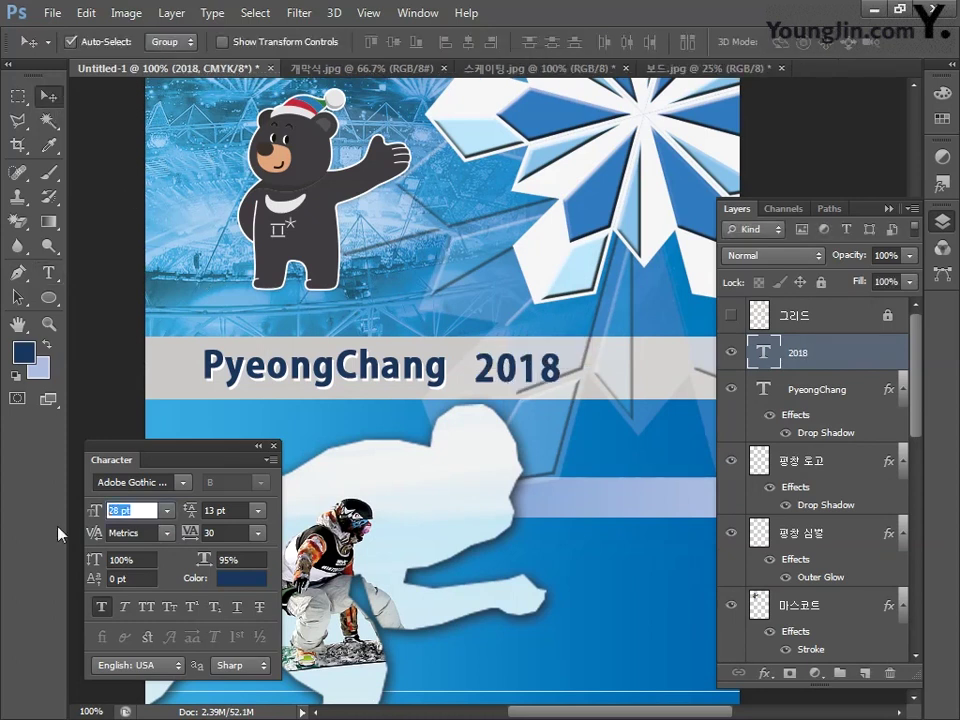
type("36")
key("Return")
type("42")
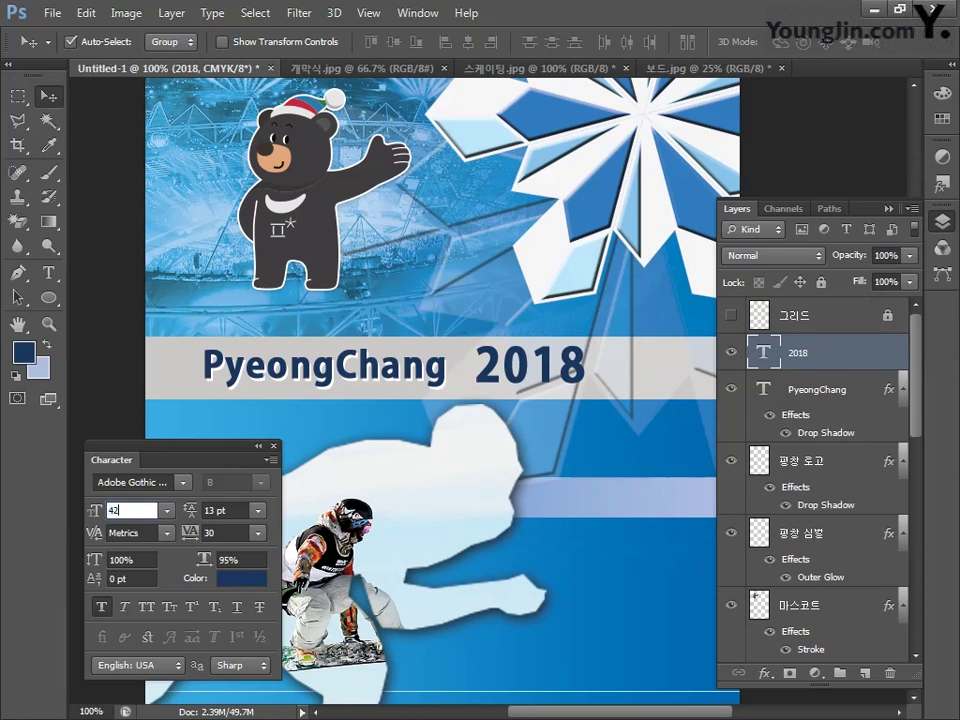
key("Return")
left_click_drag(99, 561, 94, 563)
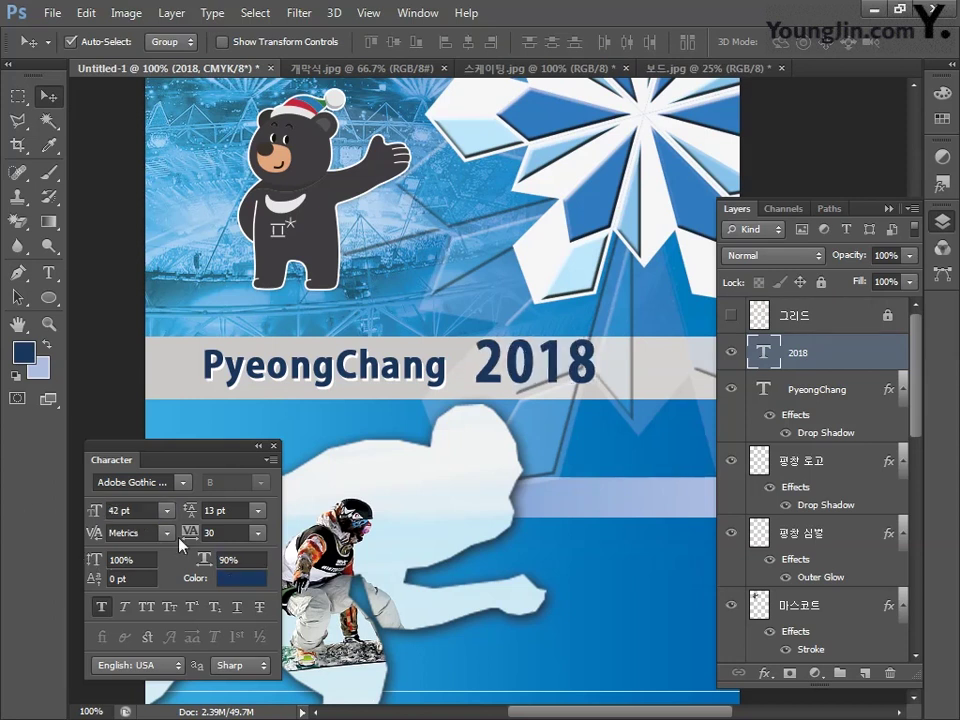
Tighten the tracking of the 2018 text to -80.
left_click(85, 535)
type("-80")
key("Return")
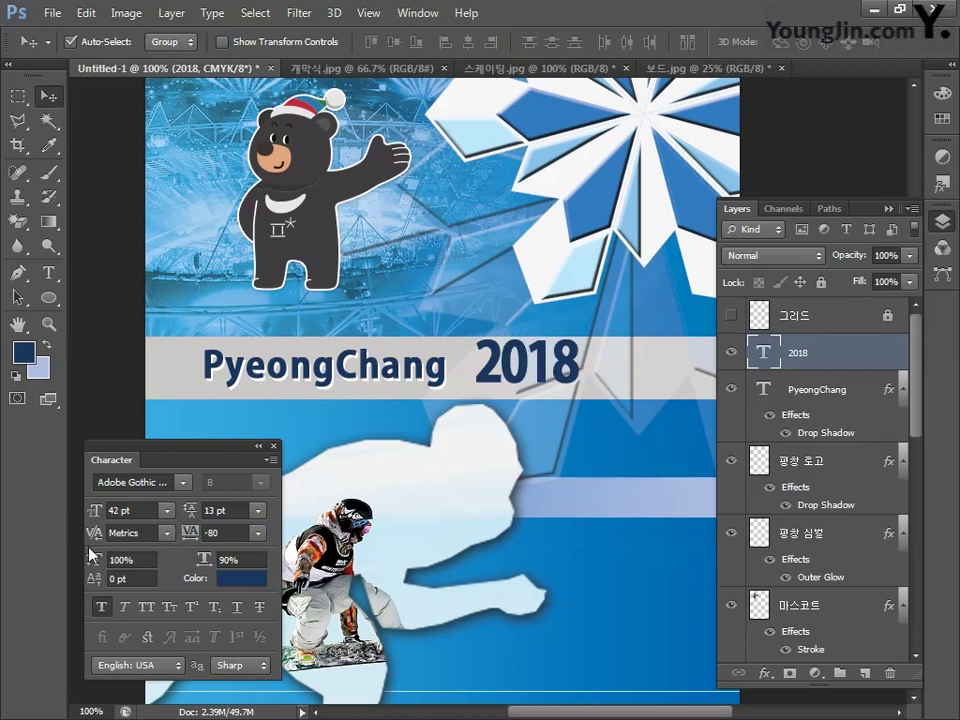
Set the 2018 text size to 48 pt and move it closer to PyeongChang, centred vertically on the grey stripe.
left_click(94, 510)
type("48")
key("Return")
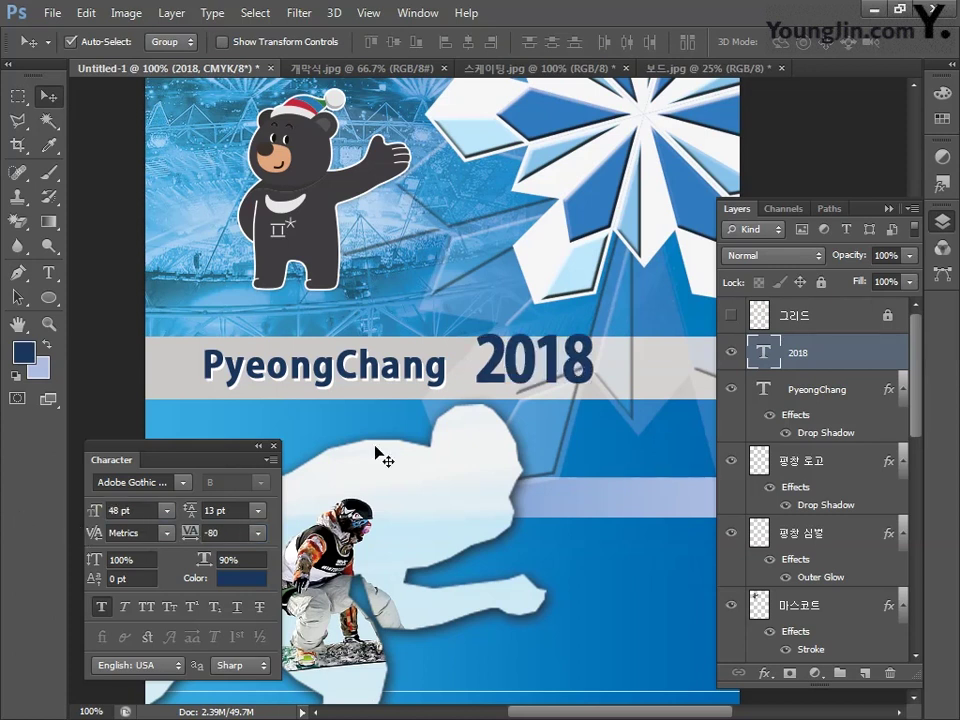
left_click_drag(503, 358, 489, 369)
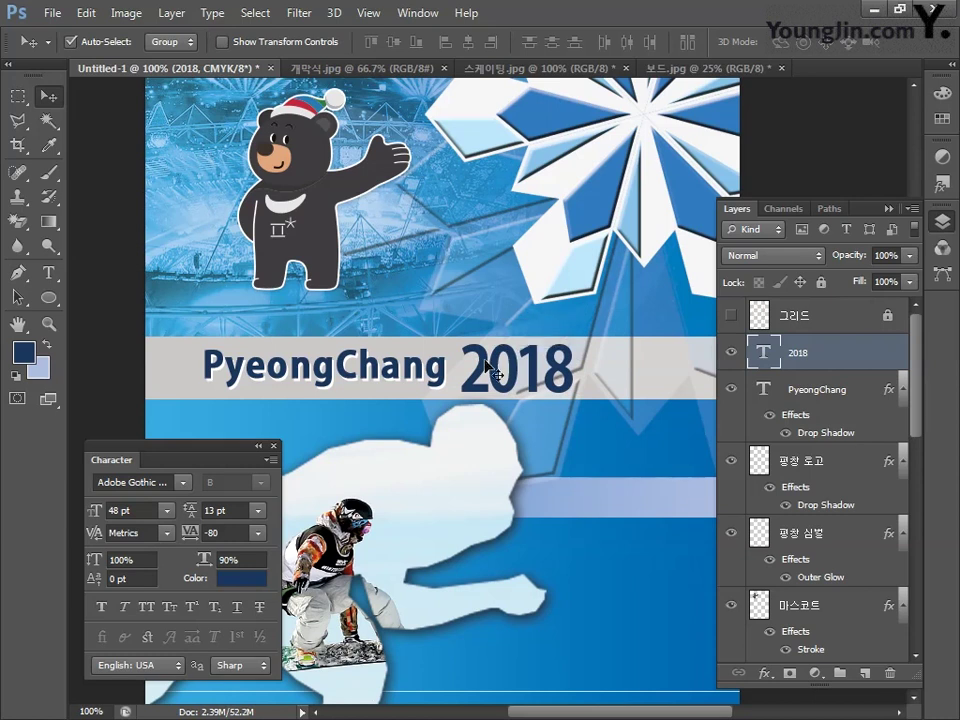
Start a text warp on 2018 using the Arc style, Vertical orientation and 0% bend.
left_click(48, 272)
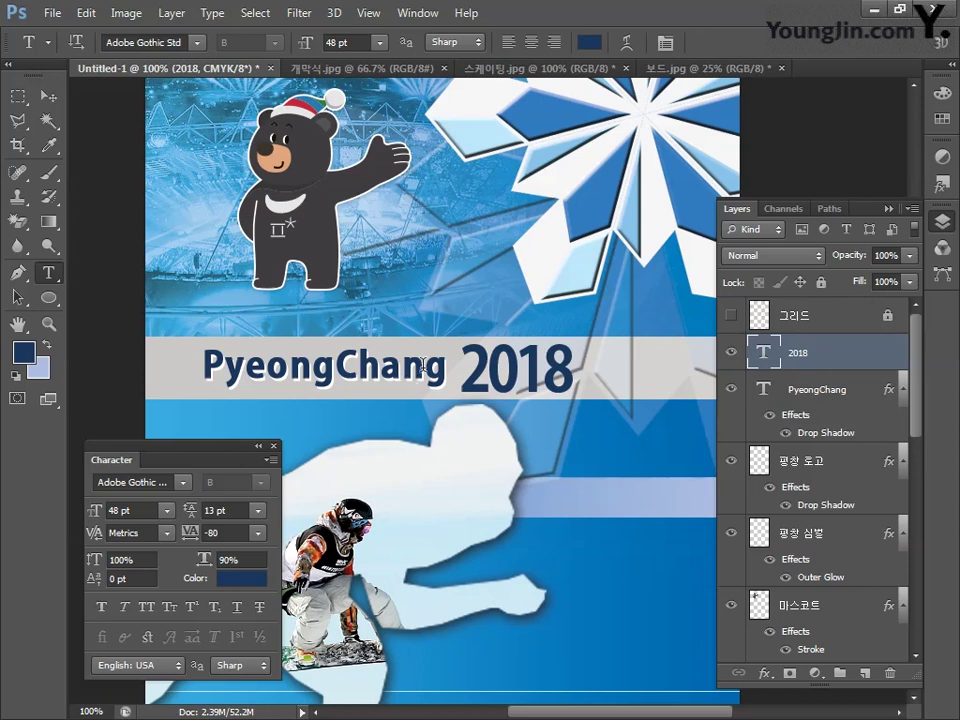
left_click(627, 42)
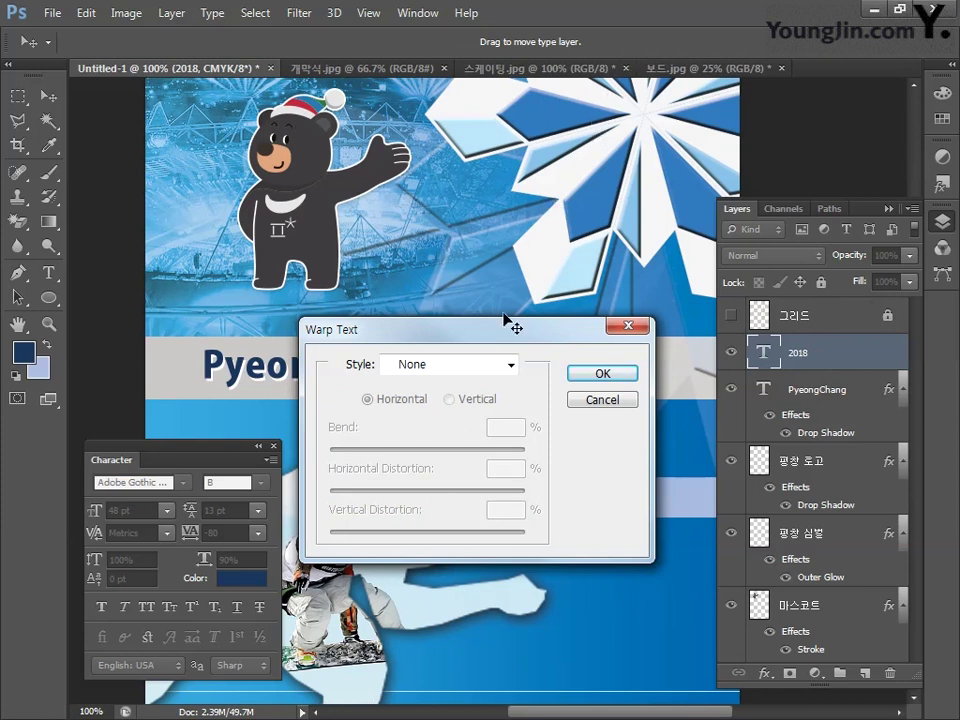
left_click(498, 366)
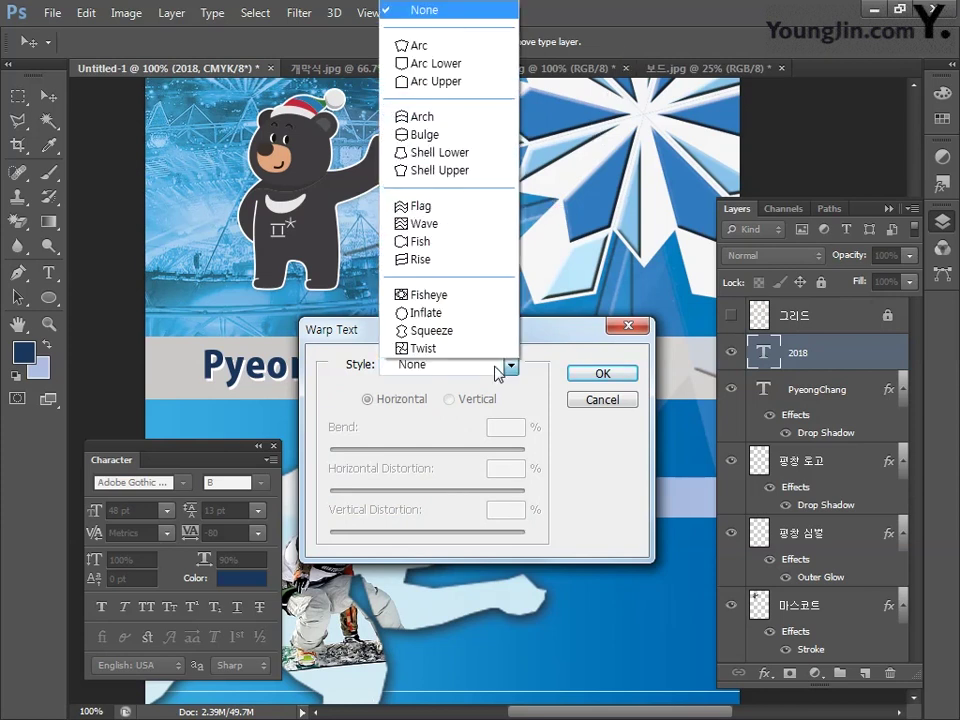
left_click(400, 45)
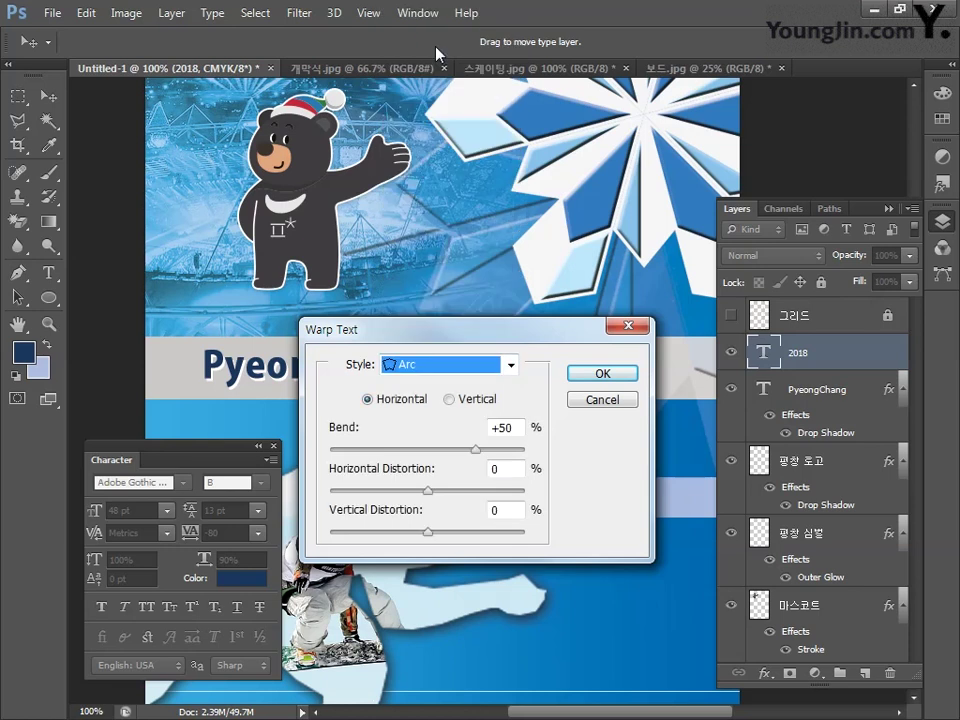
left_click(457, 401)
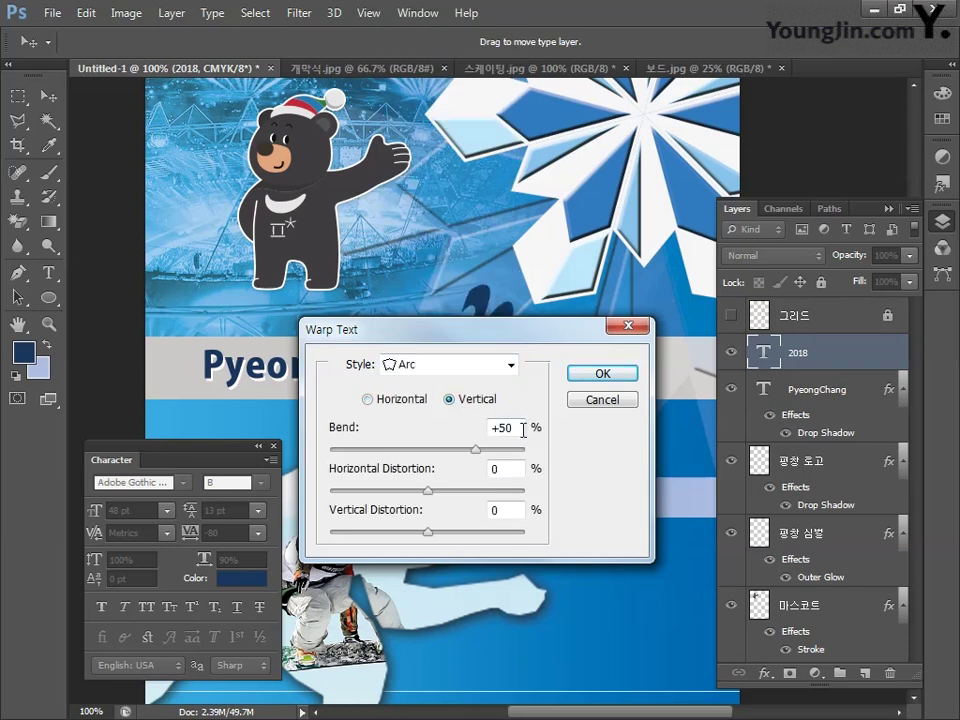
left_click_drag(521, 431, 428, 431)
type("0")
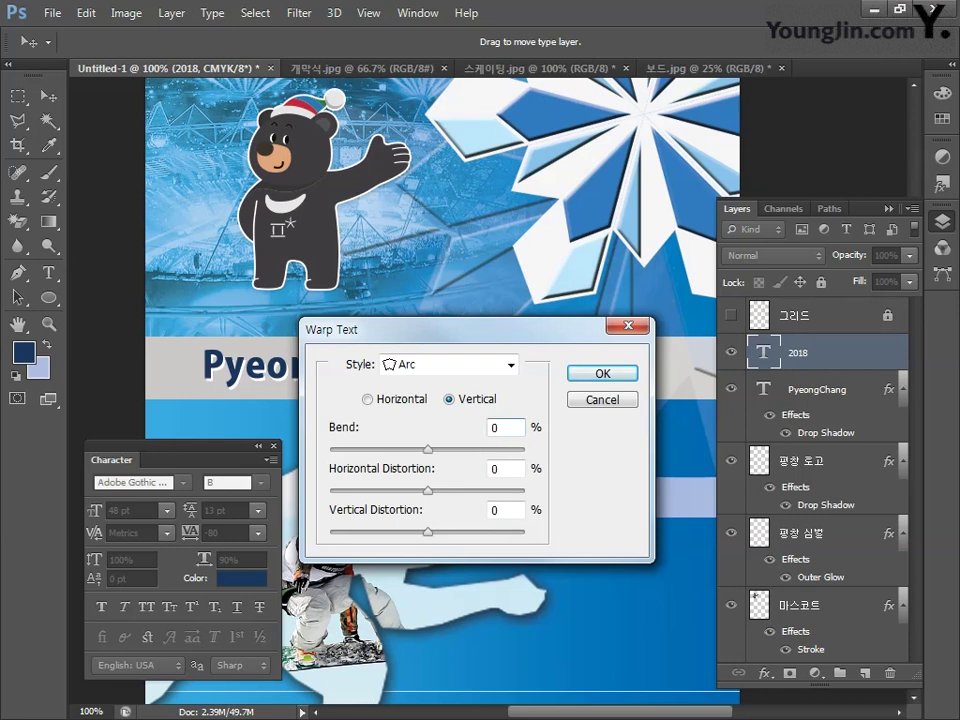
Set the warp's horizontal distortion to 50% and vertical distortion to 0%, and apply it to 2018.
left_click_drag(508, 470, 443, 478)
type("50")
left_click_drag(518, 512, 431, 512)
type("0")
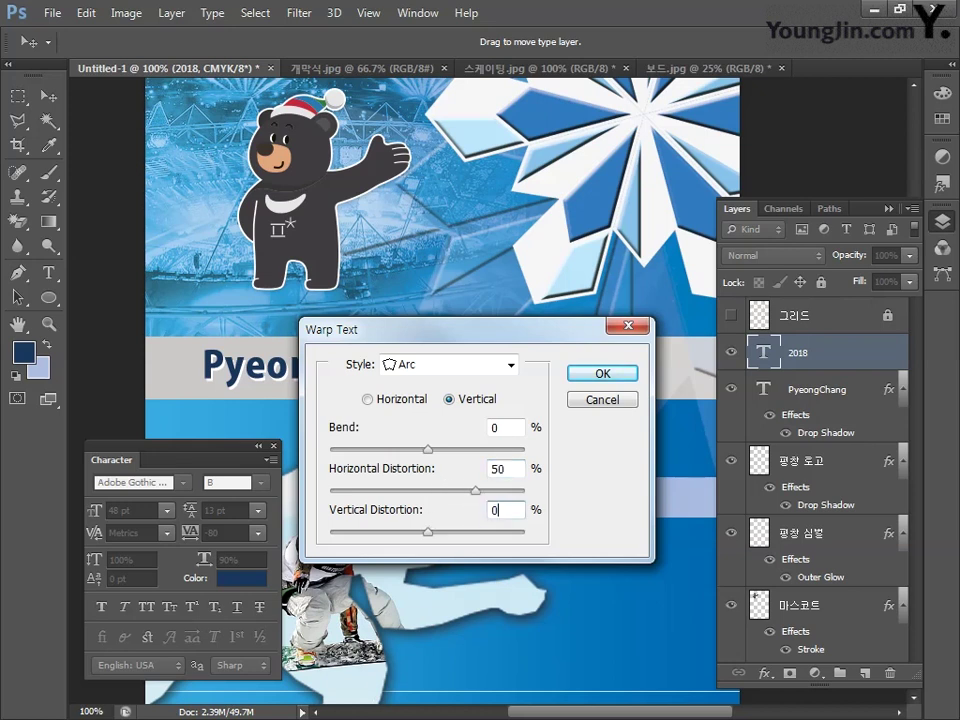
left_click(579, 374)
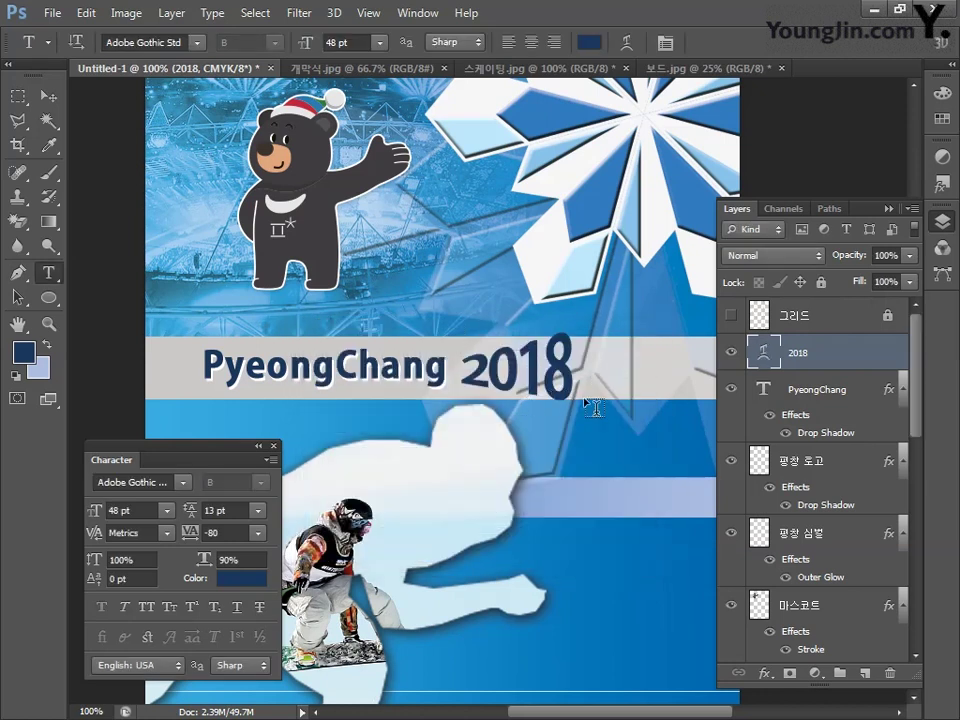
Add a Stroke layer style to the 2018 layer with a size of 2 px.
double_click(855, 358)
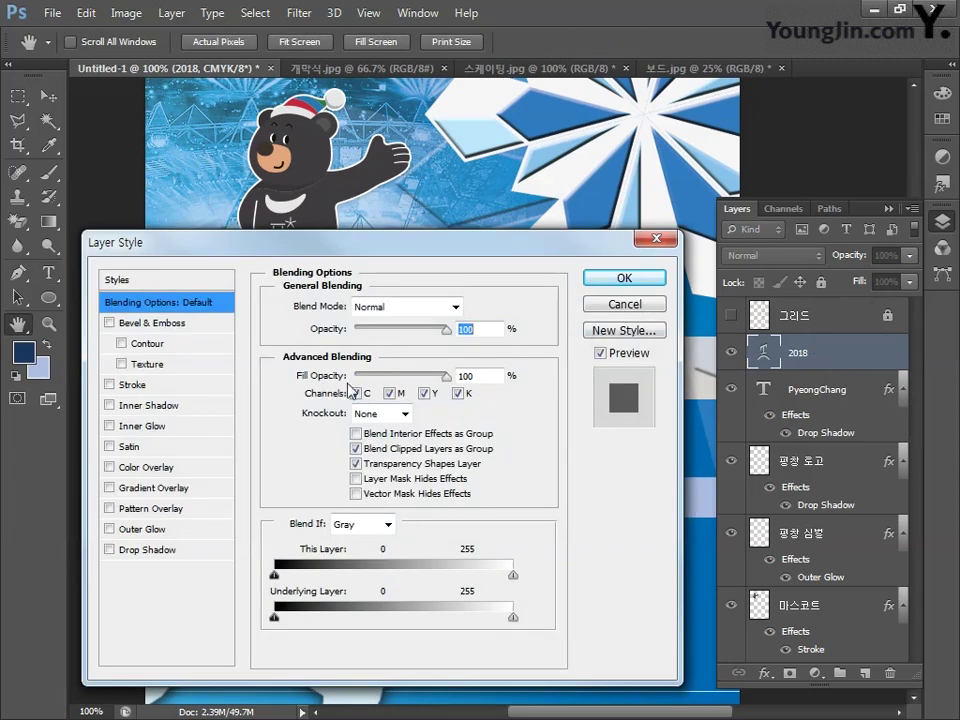
left_click(133, 388)
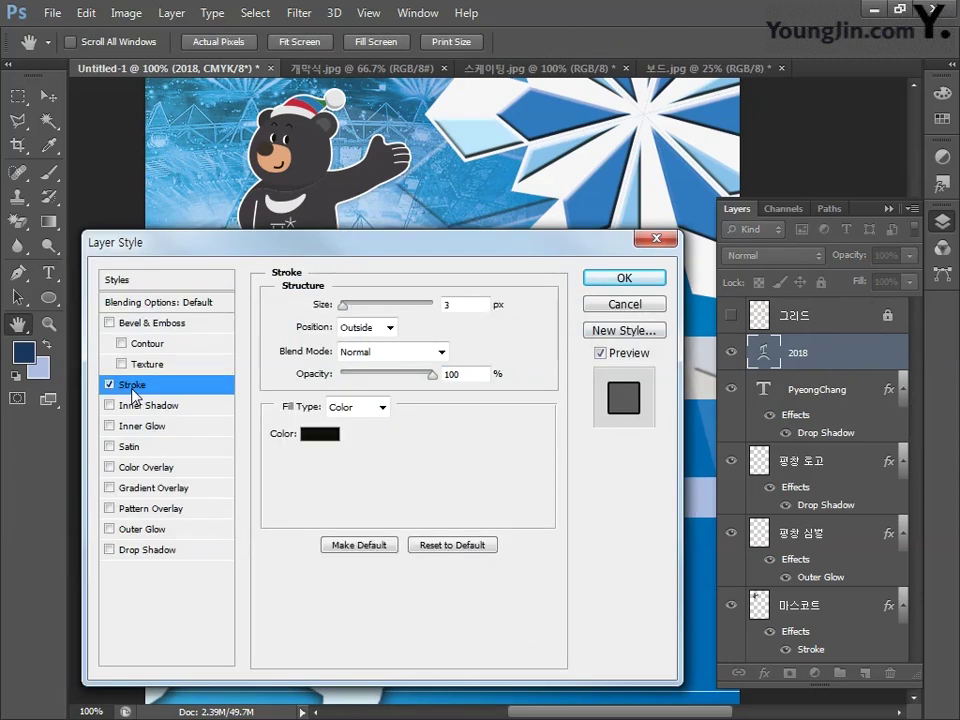
double_click(463, 304)
type("2")
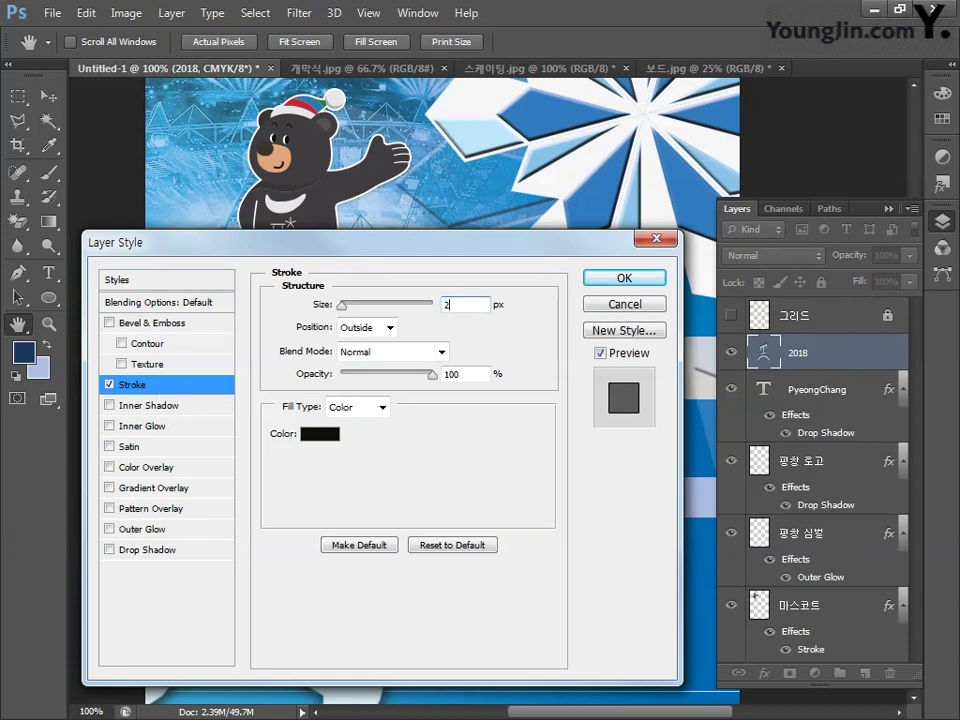
Set the stroke color to white with C0 M0 Y0 K0.
left_click(314, 434)
type("0")
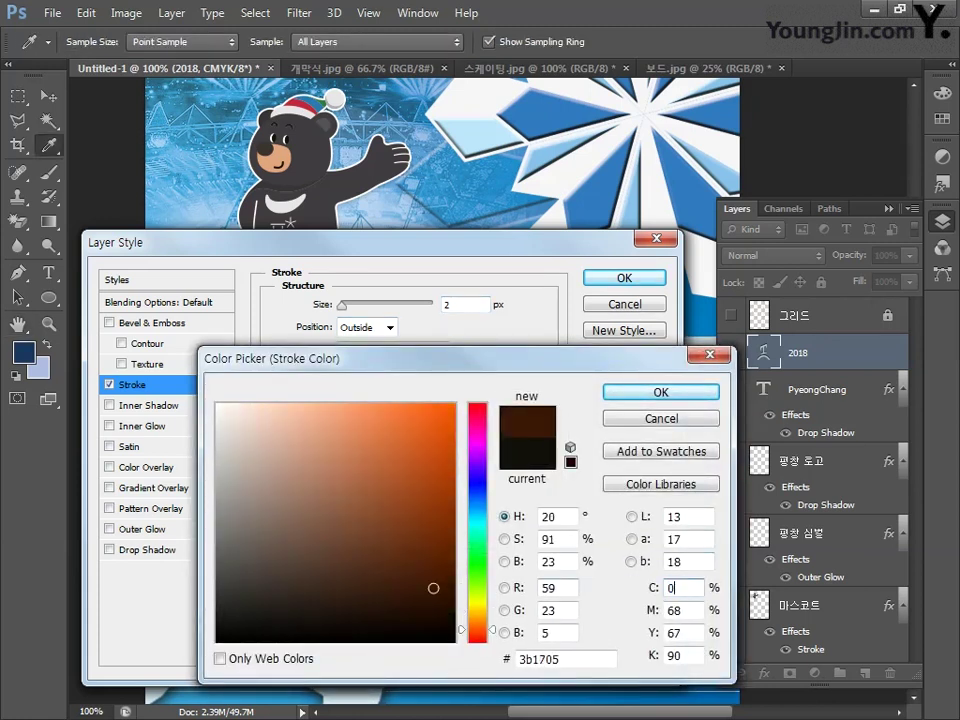
key("Tab")
type("0")
key("Tab")
type("0")
key("Tab")
type("0")
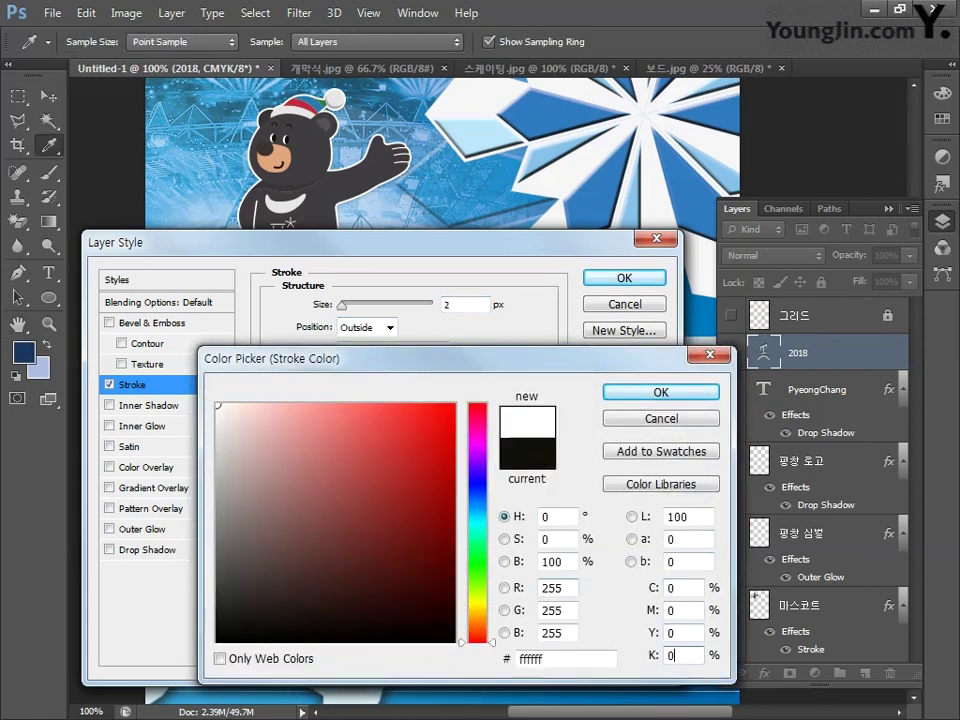
left_click(656, 397)
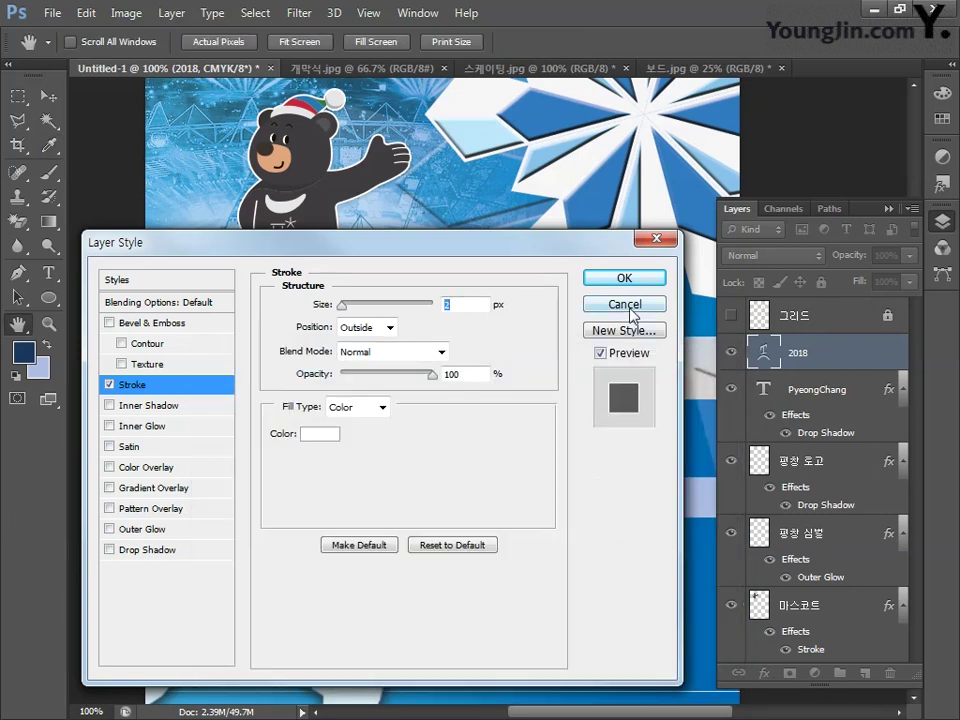
Add a Gradient Overlay to the 2018 layer with Normal blend mode and 100% opacity.
left_click(113, 488)
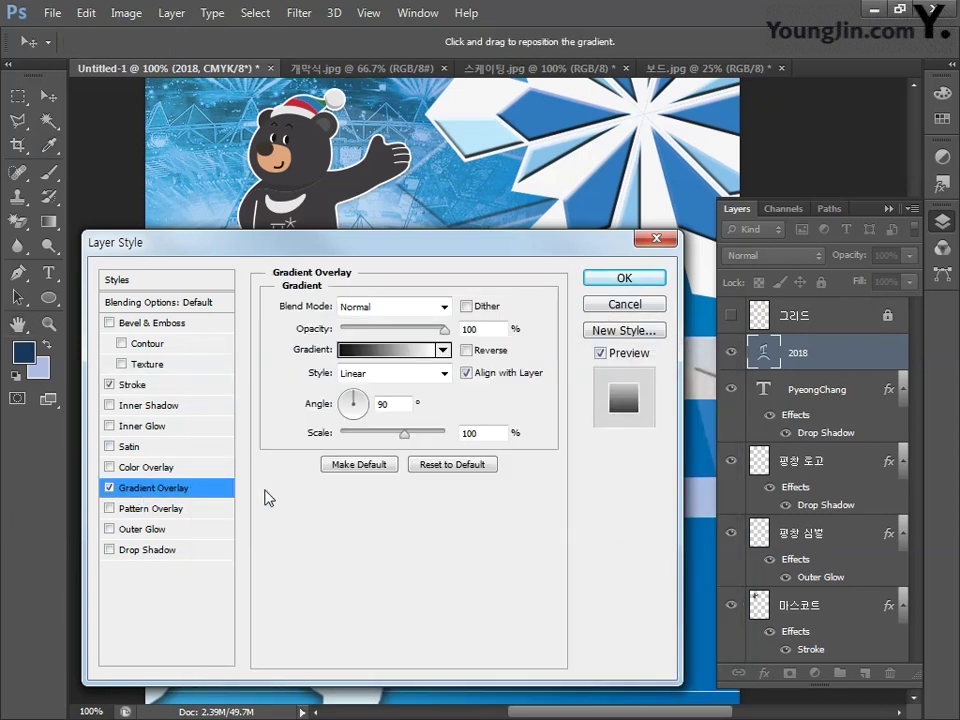
left_click(421, 307)
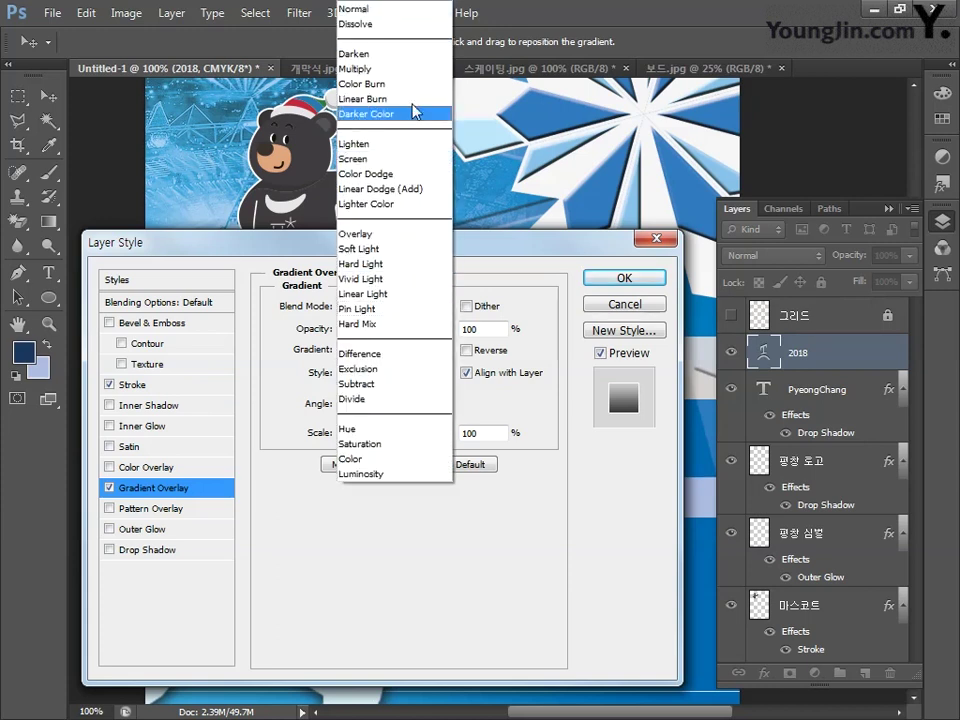
left_click(381, 10)
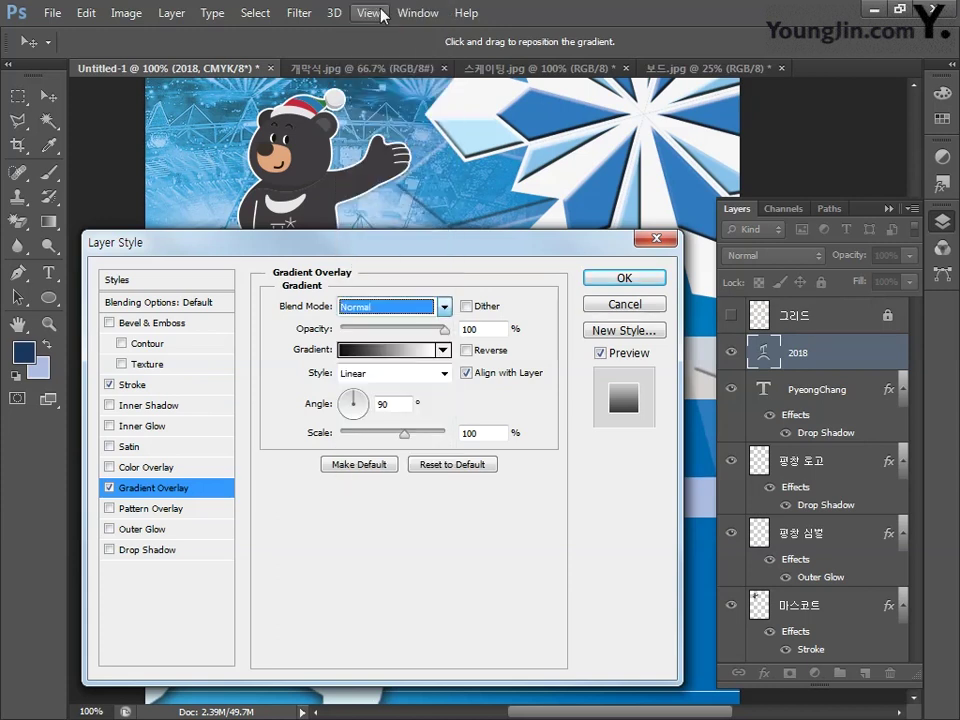
left_click(489, 327)
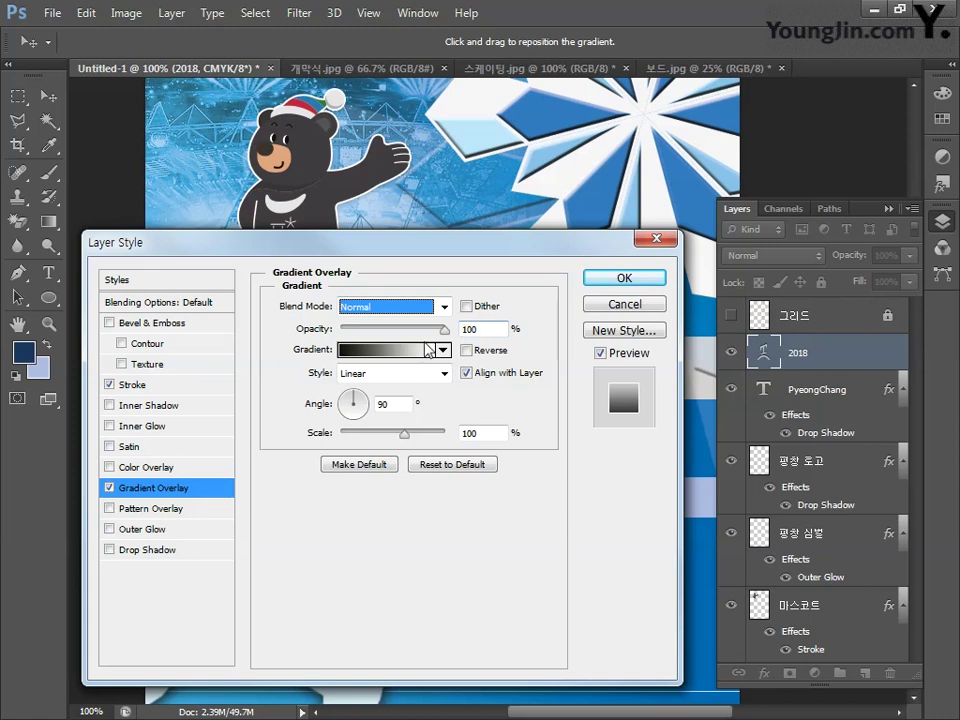
Set the overlay gradient's starting black color stop to C70 M12 Y0 K0 and its location to 20%.
left_click(381, 350)
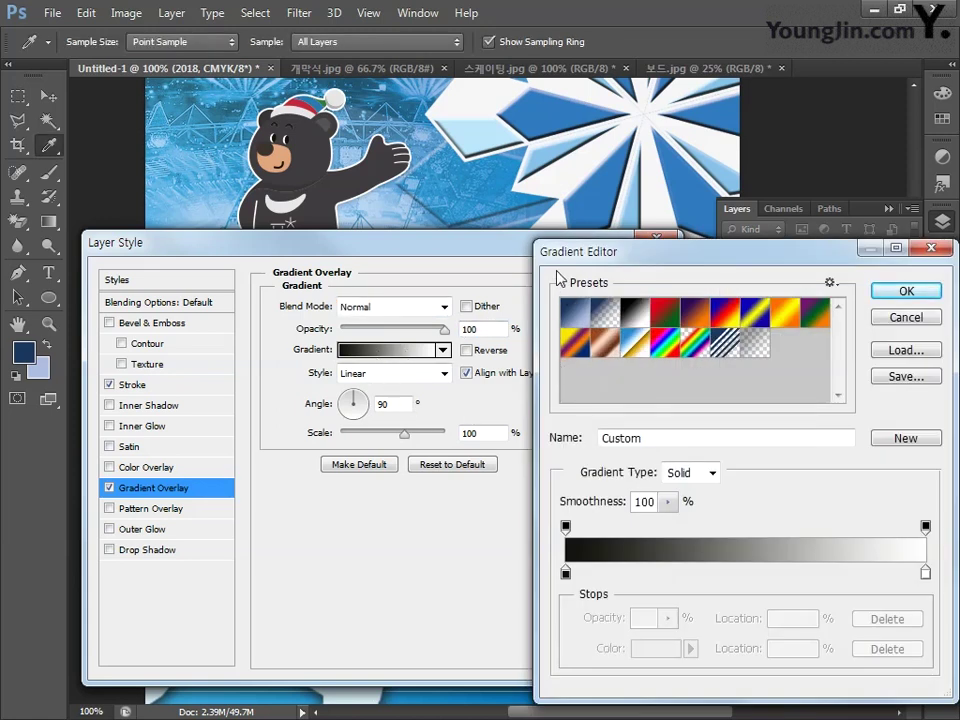
left_click(565, 573)
double_click(565, 573)
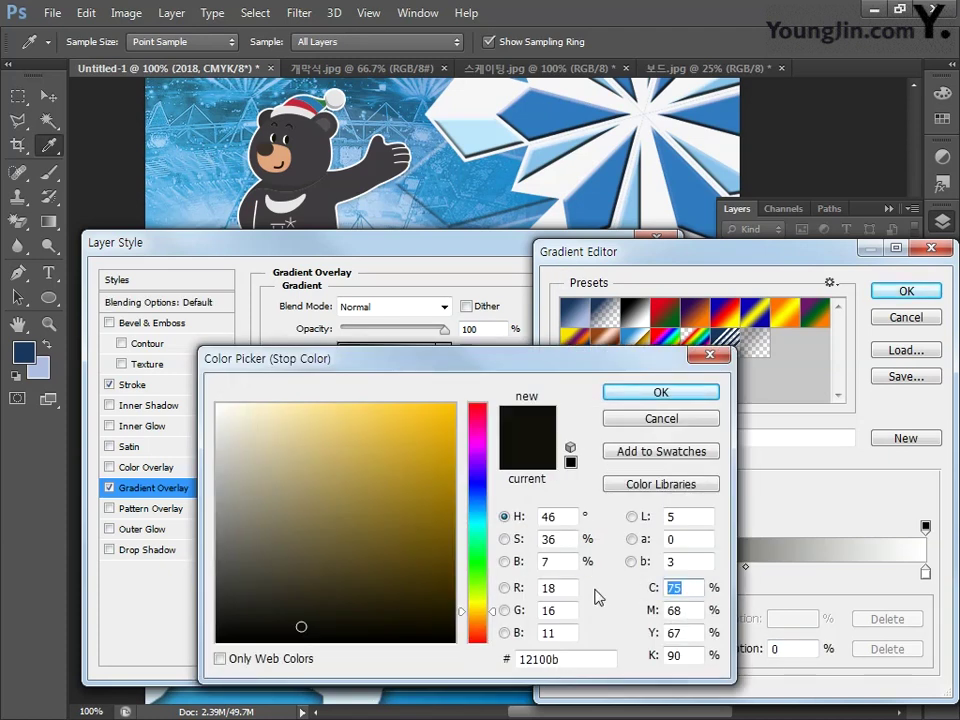
type("70")
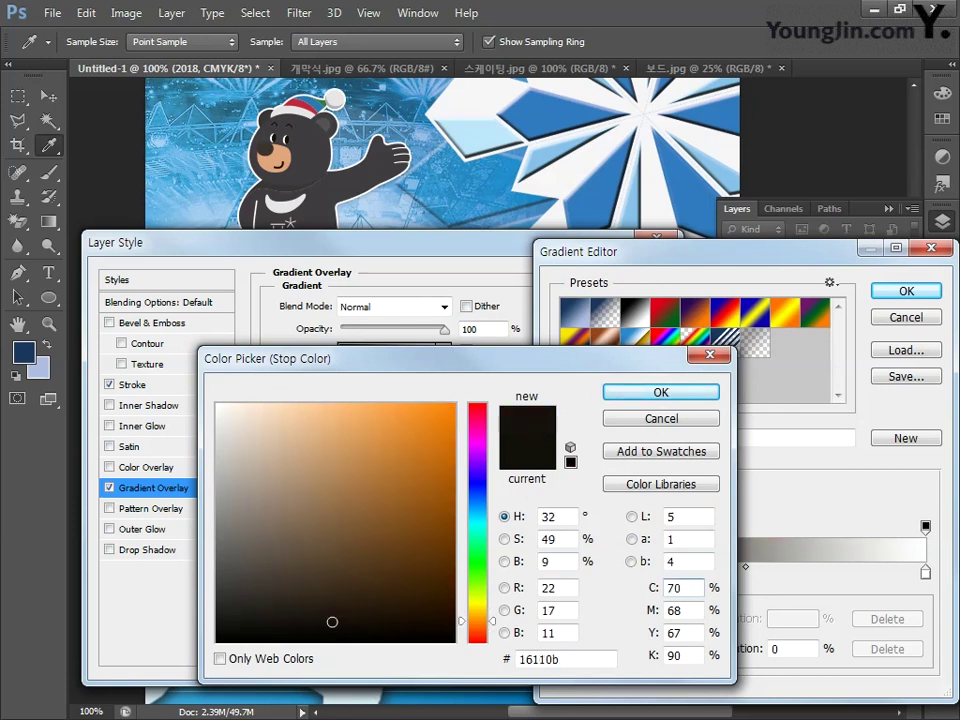
key("Tab")
type("12")
key("Tab")
type("0")
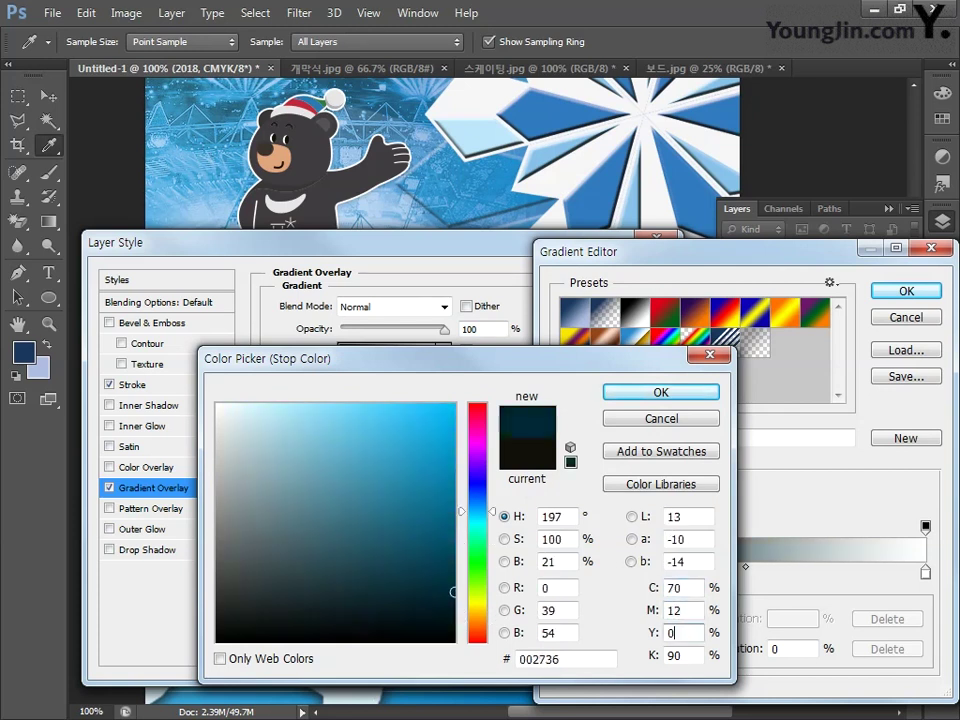
key("Tab")
type("0")
key("Return")
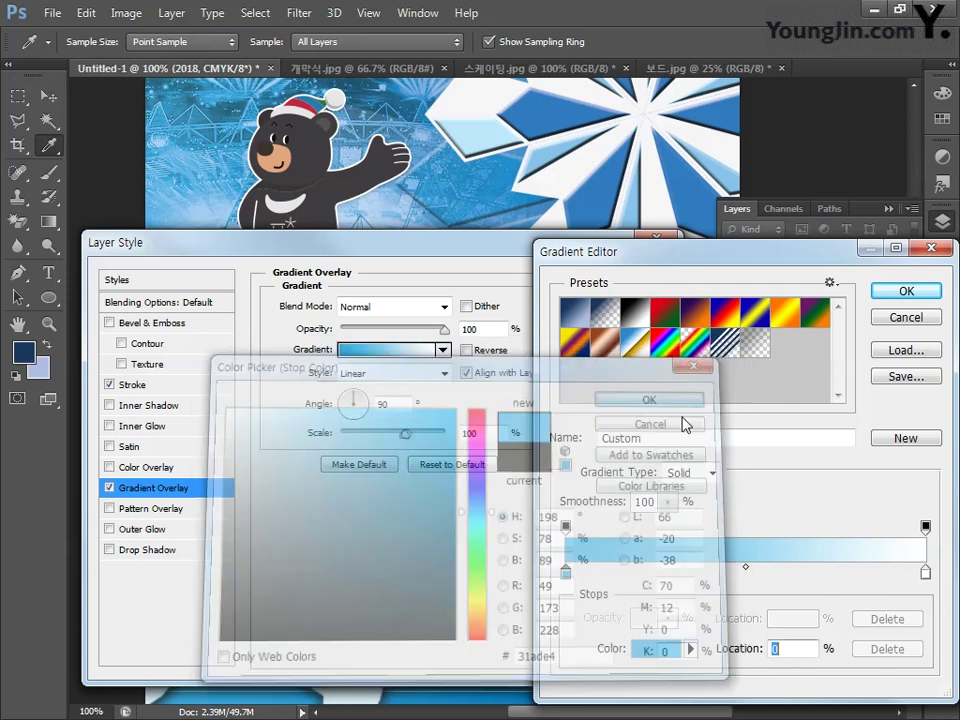
double_click(789, 648)
type("20")
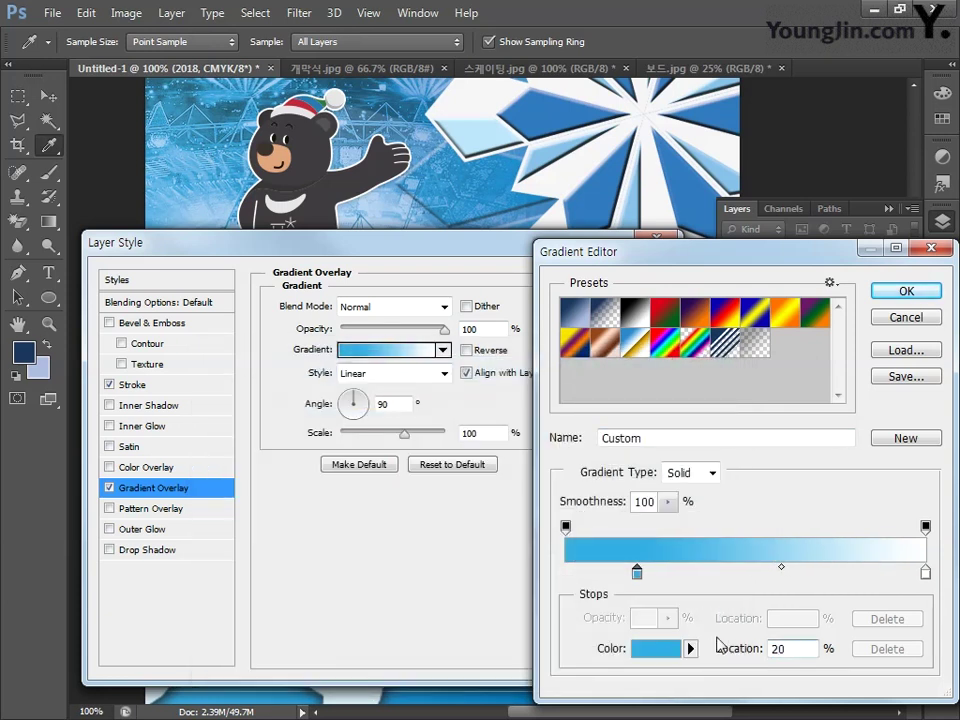
Add a middle color stop to the gradient at 50% location and color it C25 M0 Y0 K0.
left_click(730, 574)
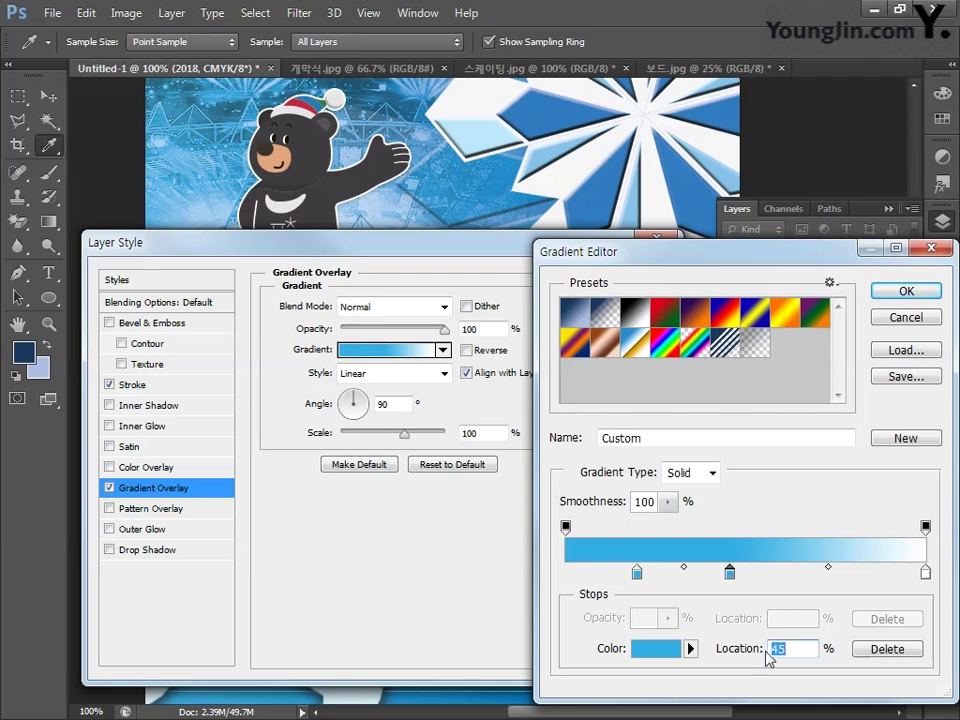
type("50")
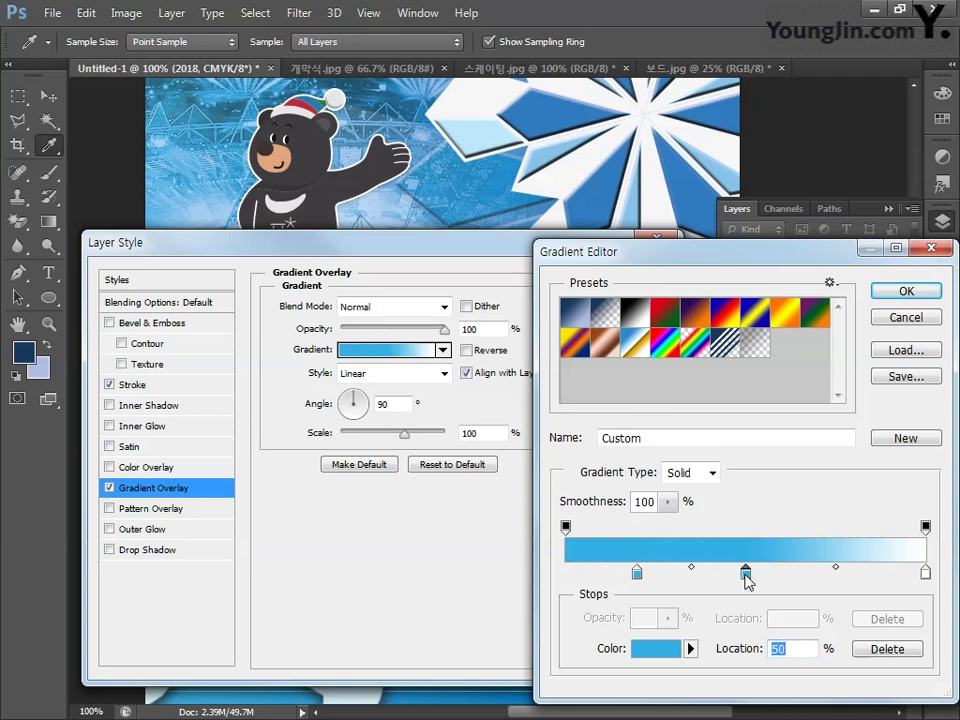
double_click(745, 575)
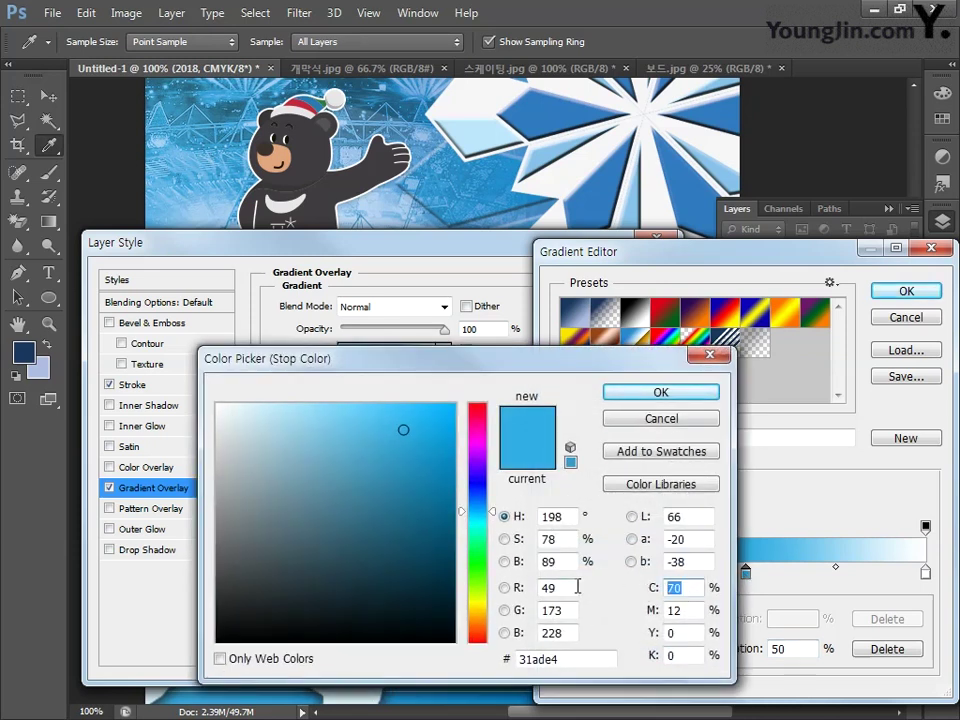
type("25")
key("Tab")
type("0")
key("Tab")
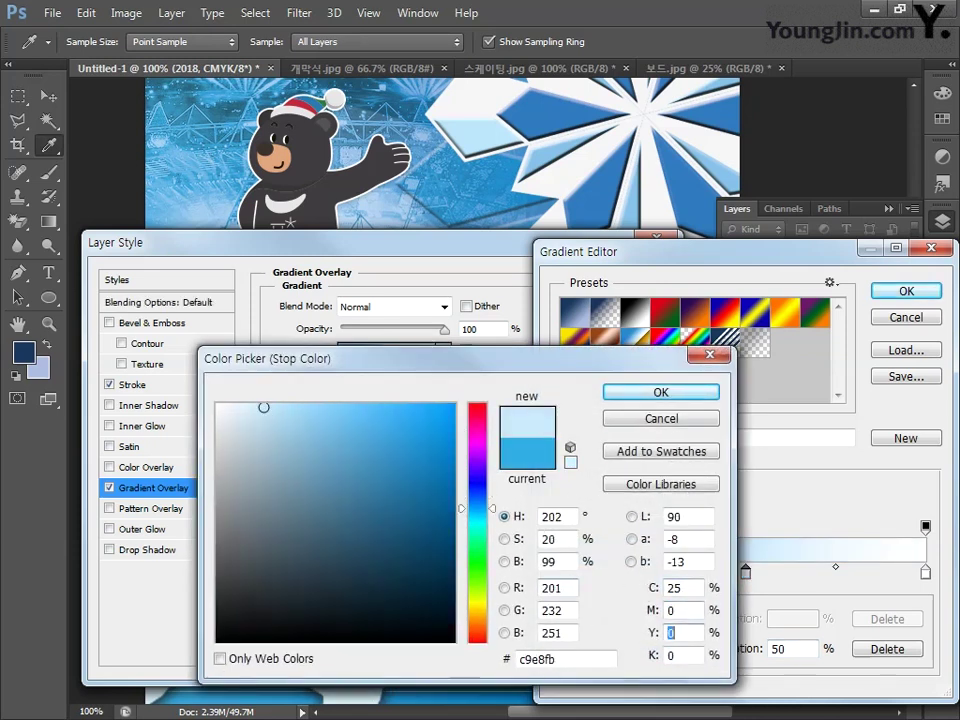
key("Tab")
type("0")
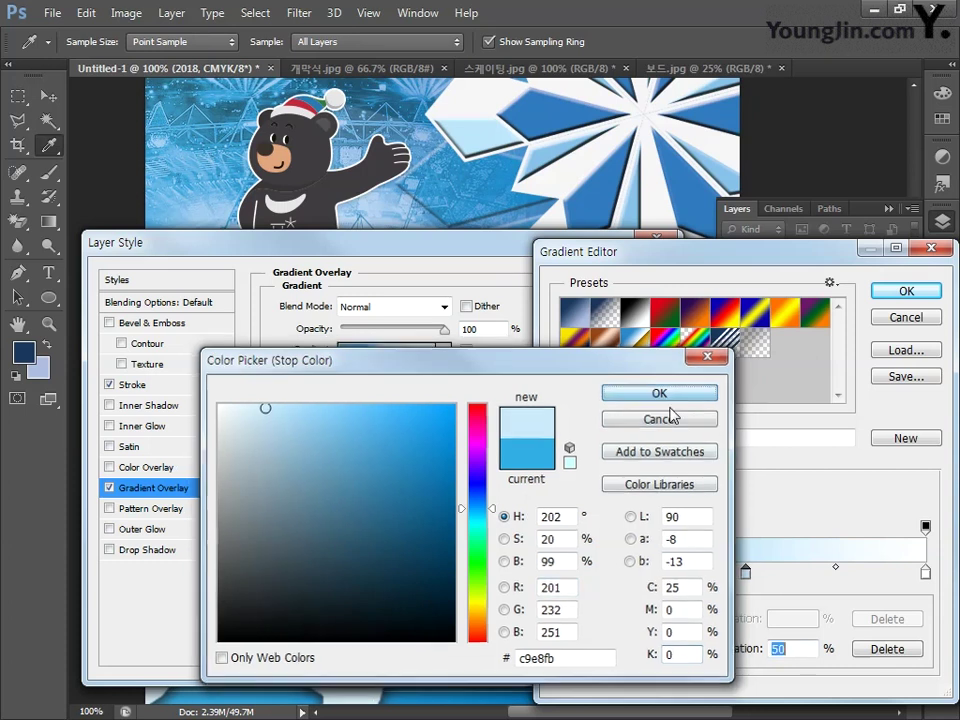
Move the overlay gradient's white end stop to 80% location and color it C70 M12 Y0 K0.
key("Return")
left_click(925, 573)
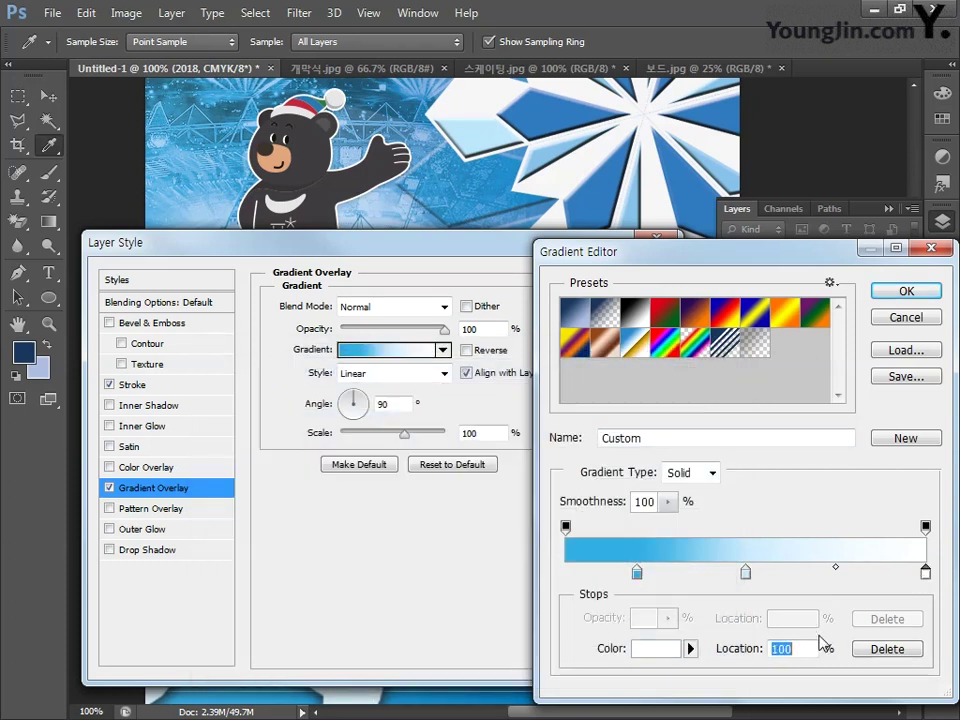
type("80")
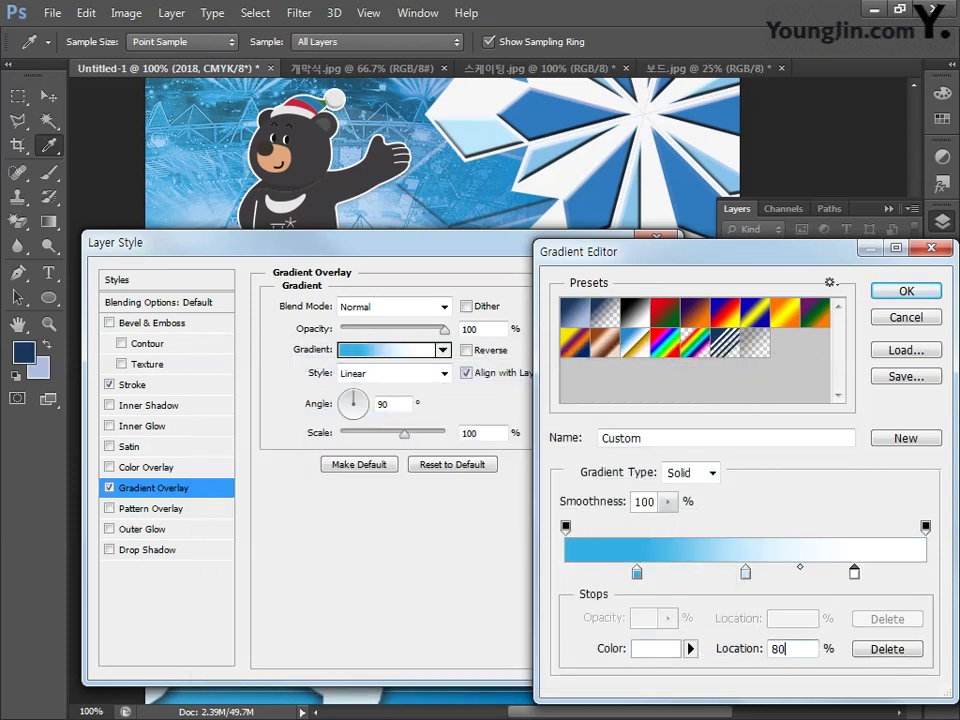
double_click(853, 571)
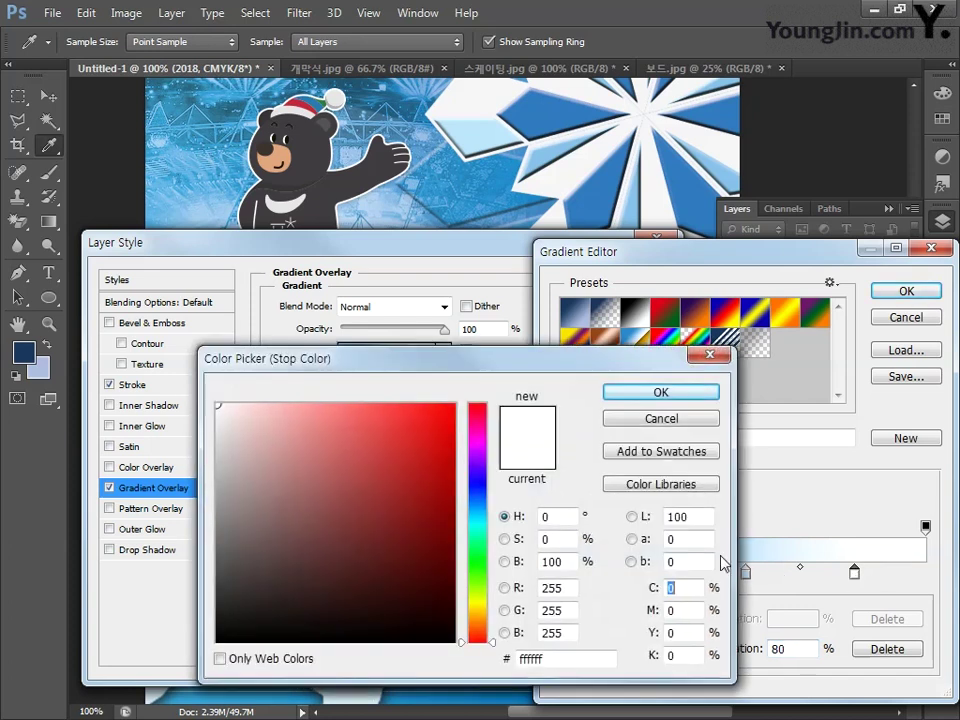
type("7")
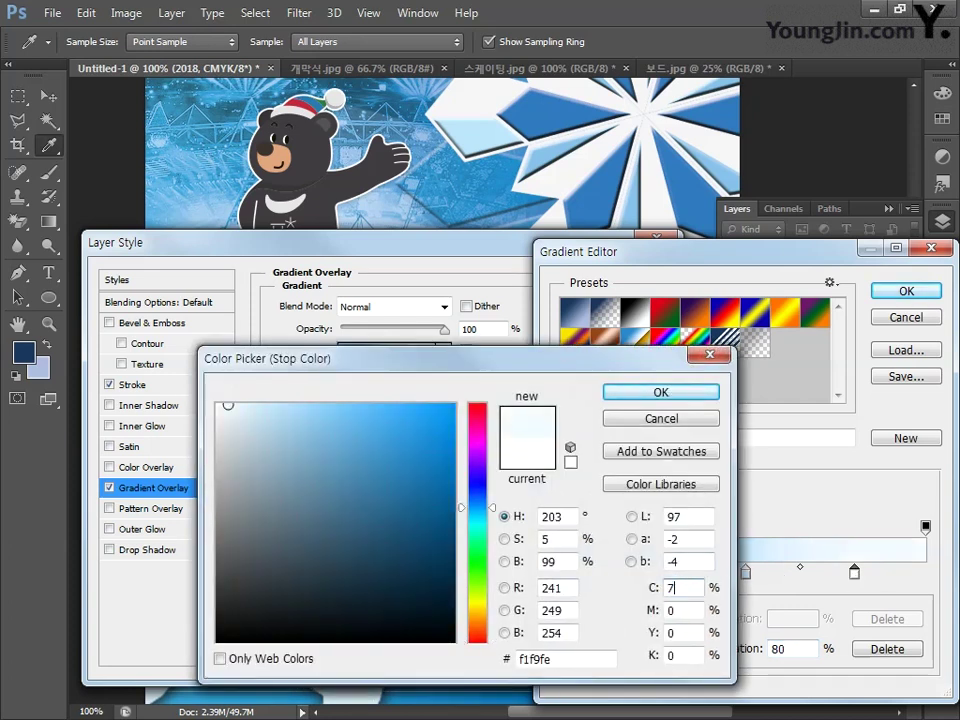
type("0")
key("Tab")
type("12")
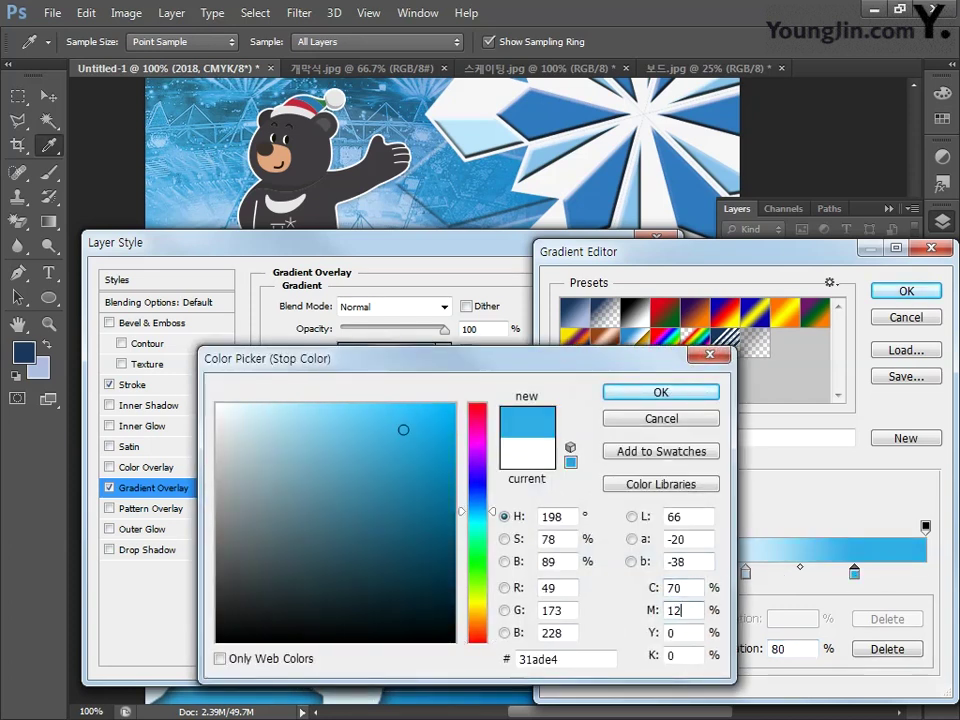
key("Tab")
key("Tab")
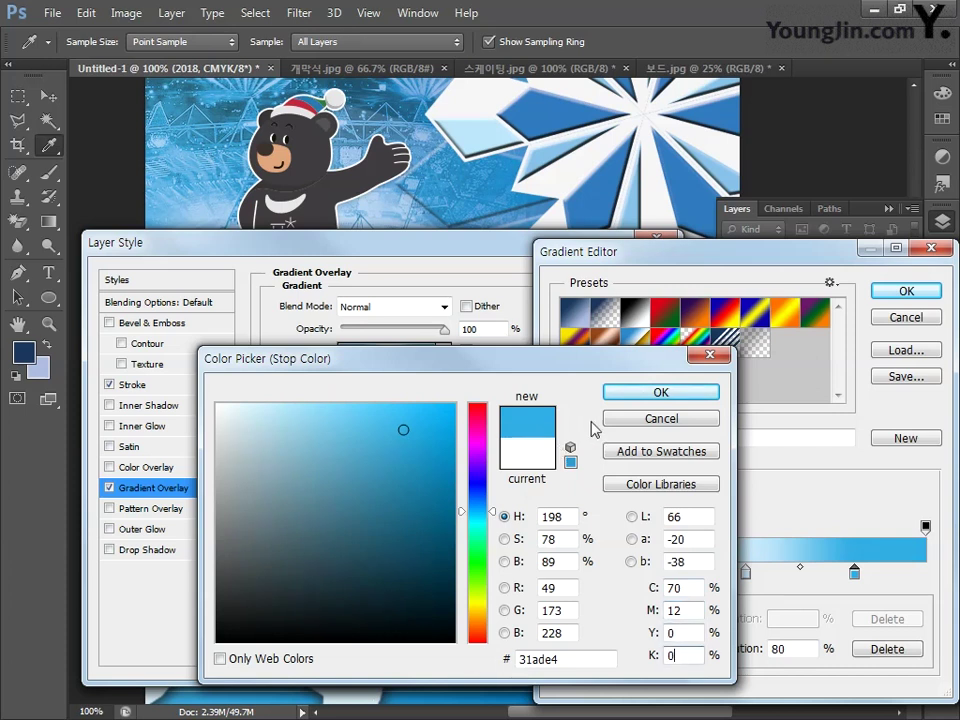
key("Return")
left_click(906, 290)
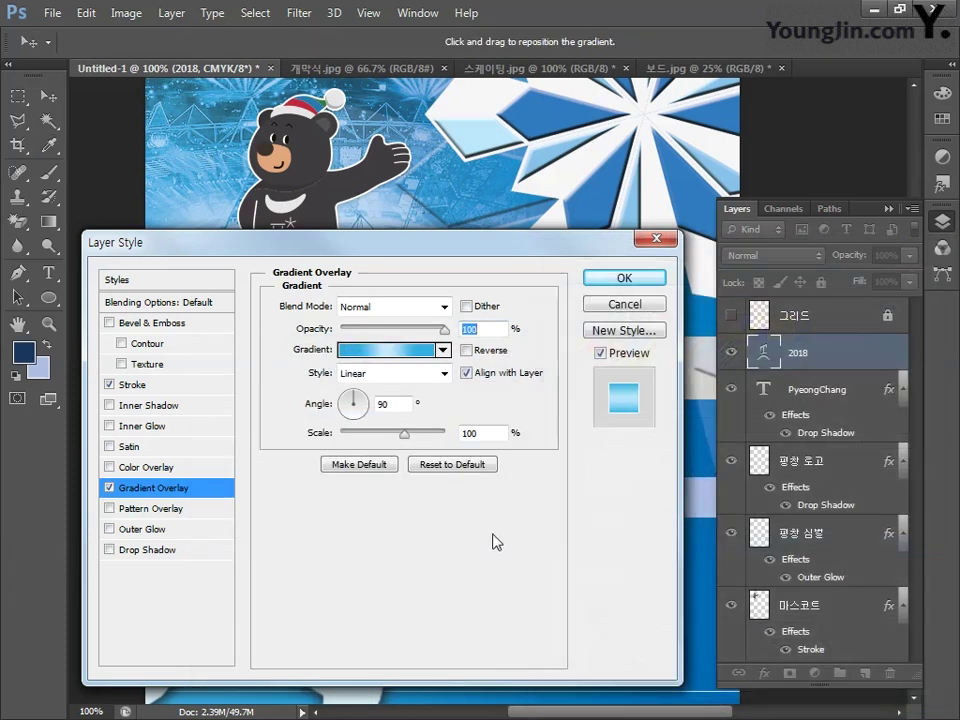
Add a Drop Shadow to the 2018 layer with Normal blend mode, 60% opacity, 6 px distance and 0 px size.
left_click(146, 551)
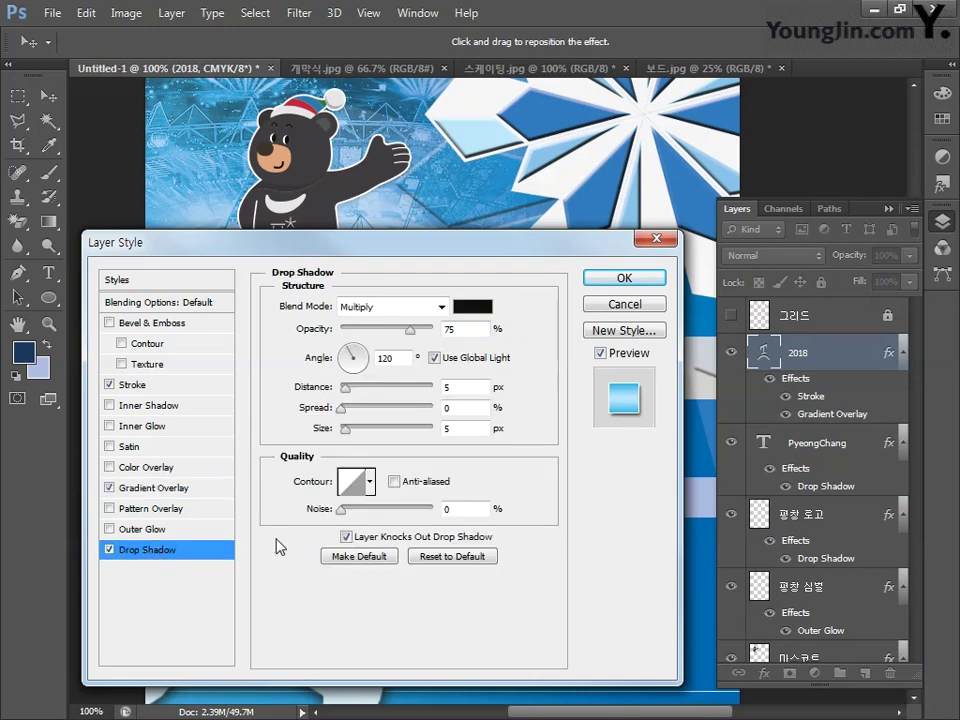
left_click(410, 306)
left_click(440, 8)
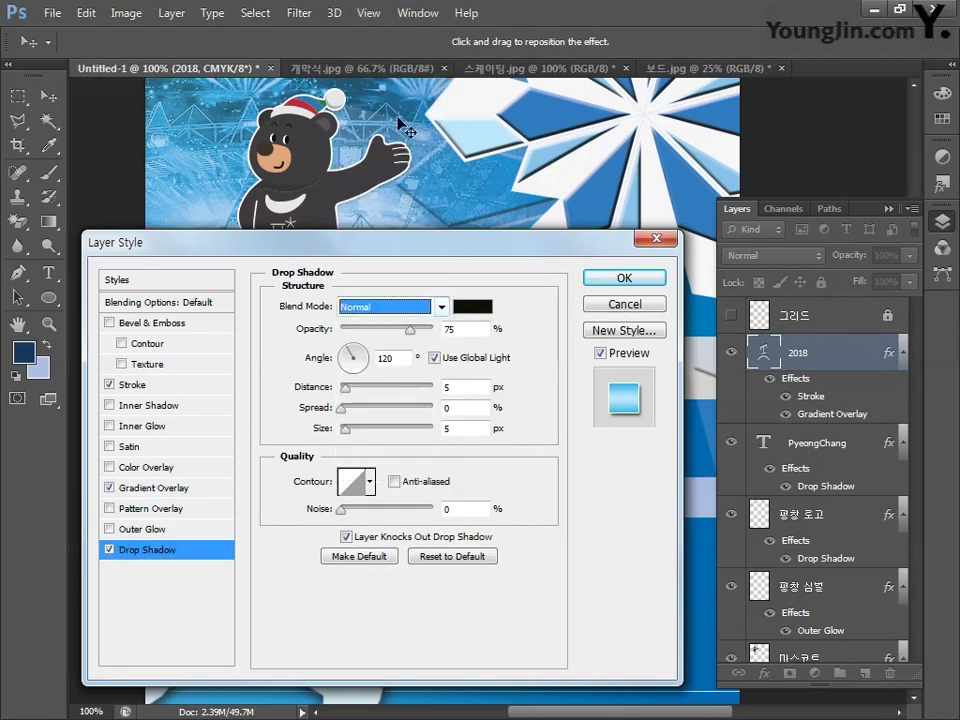
double_click(466, 330)
type("60")
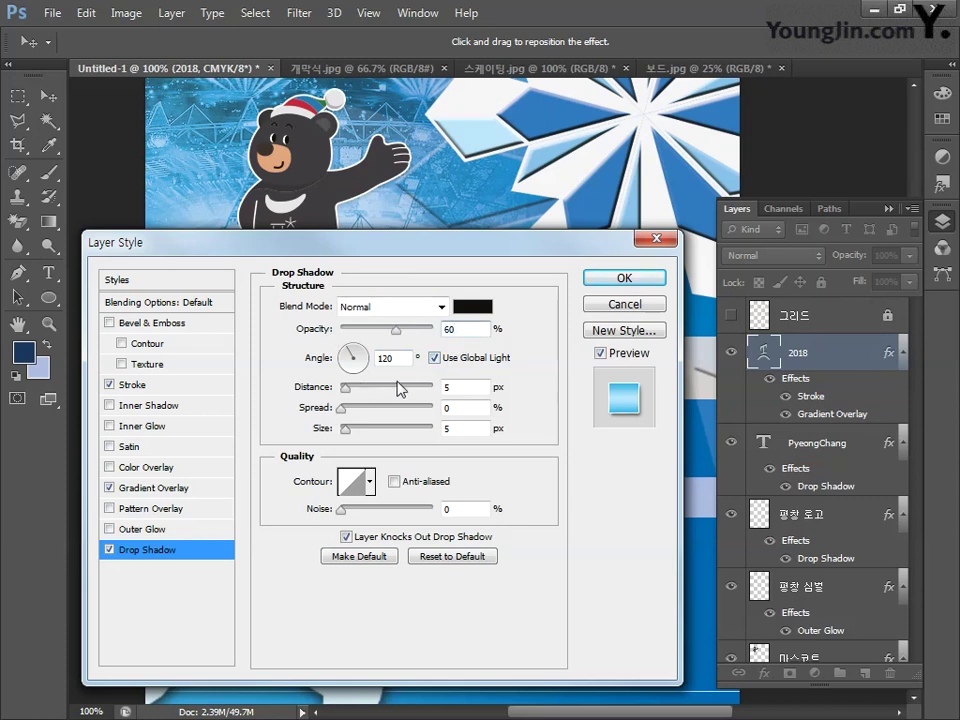
double_click(466, 387)
type("6")
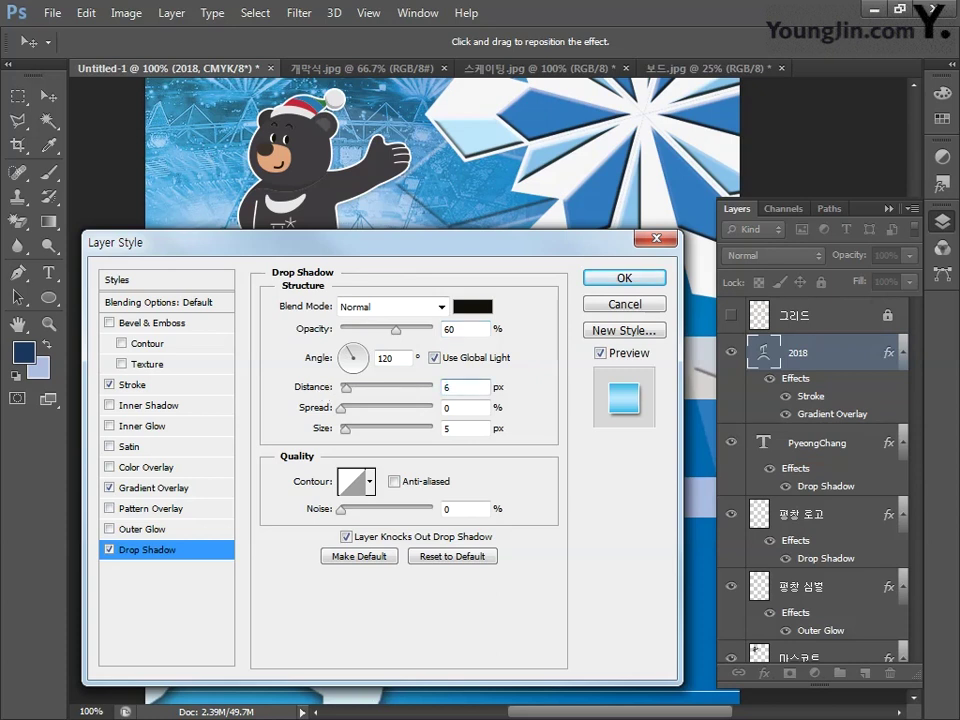
key("Tab")
key("Tab")
type("0")
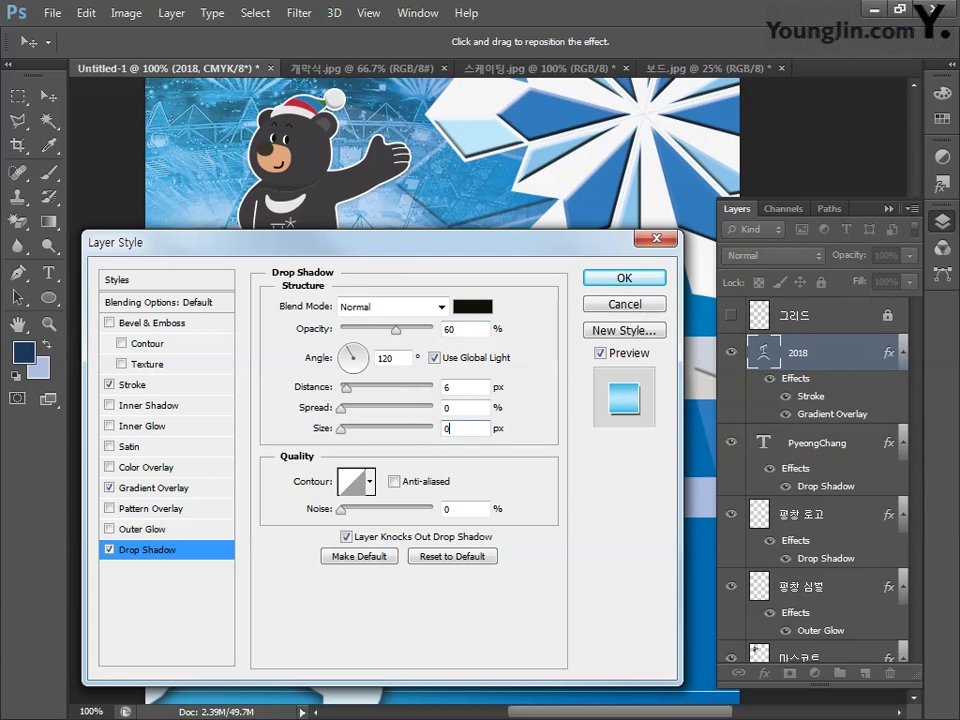
left_click(613, 283)
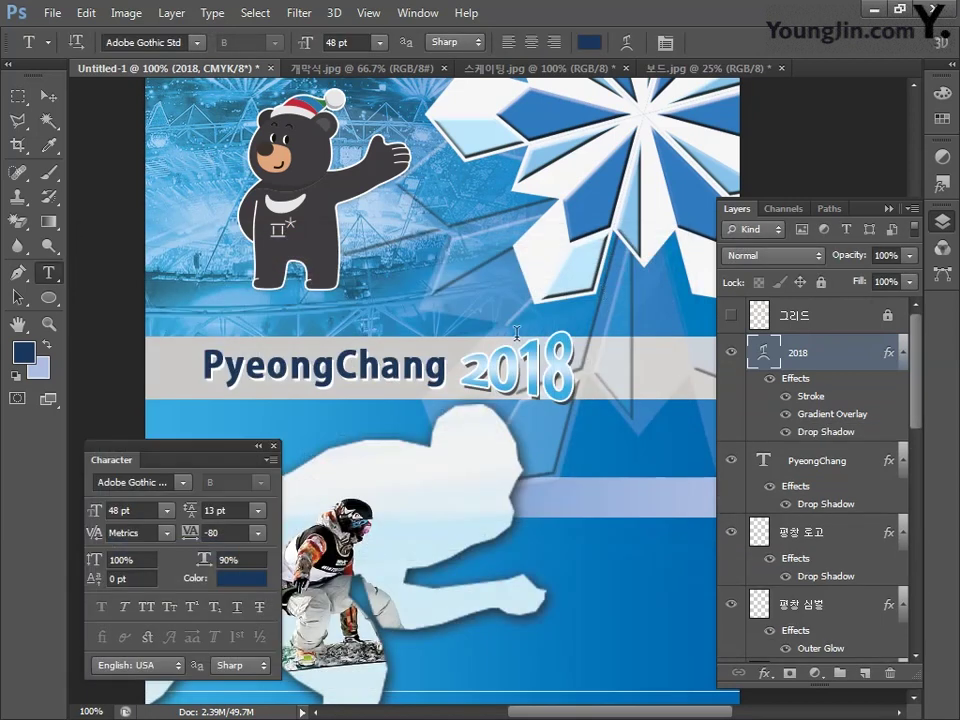
Check the whole layout against the 그리드 grid layer by showing it temporarily.
left_click(272, 446)
double_click(18, 323)
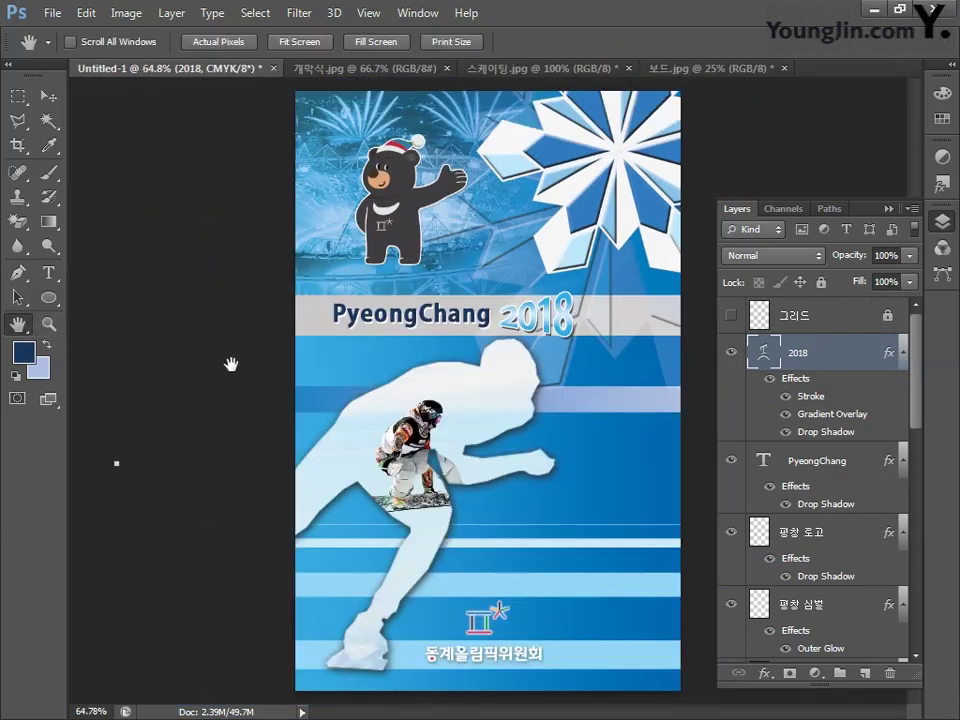
left_click(731, 315)
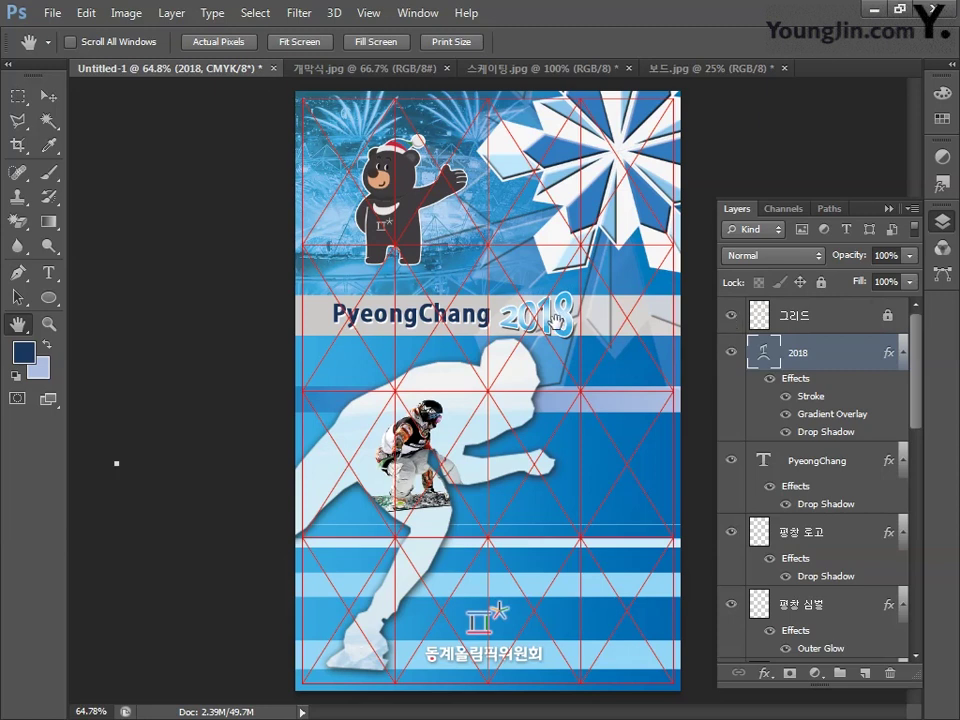
left_click(731, 315)
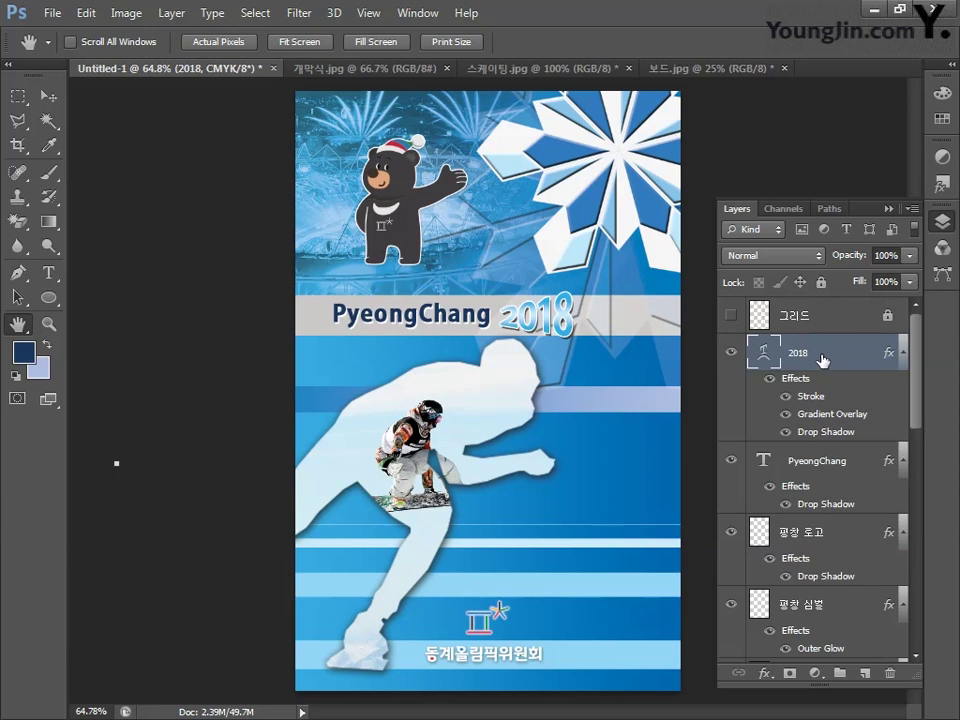
Stamp all visible layers into a new layer above 2018 and convert the document to RGB Color without flattening.
key("ctrl+shift+alt+e")
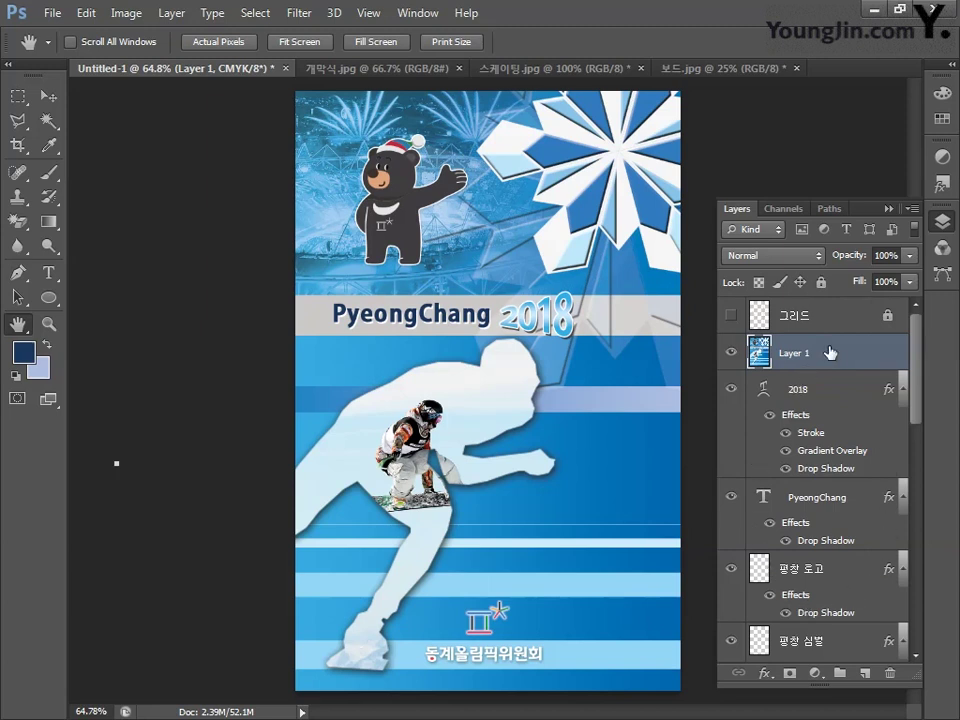
left_click(135, 17)
mouse_move(150, 34)
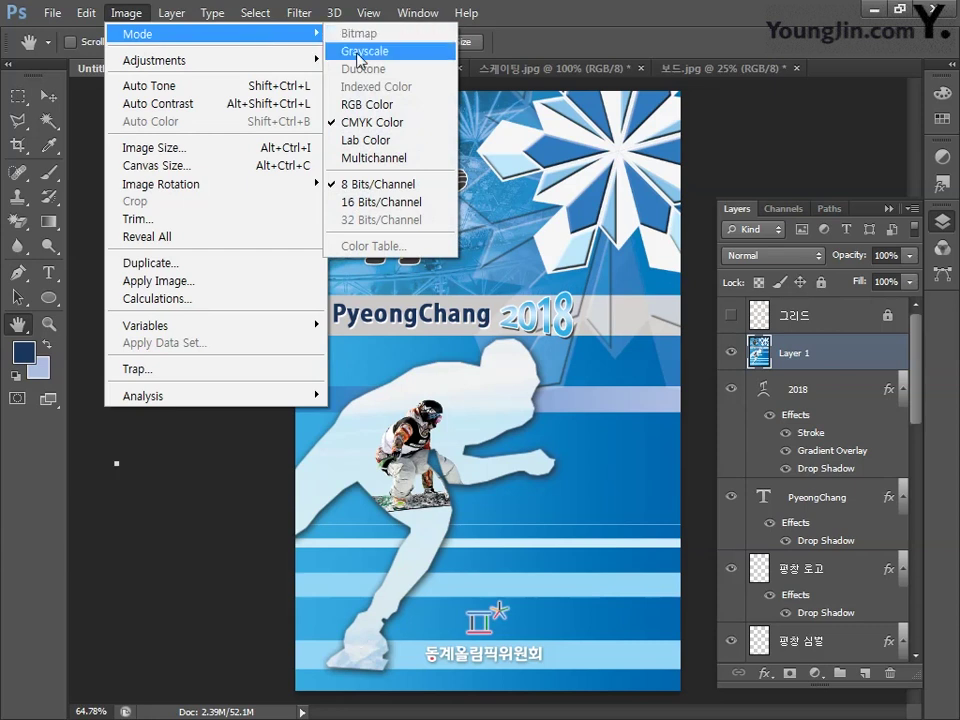
left_click(365, 107)
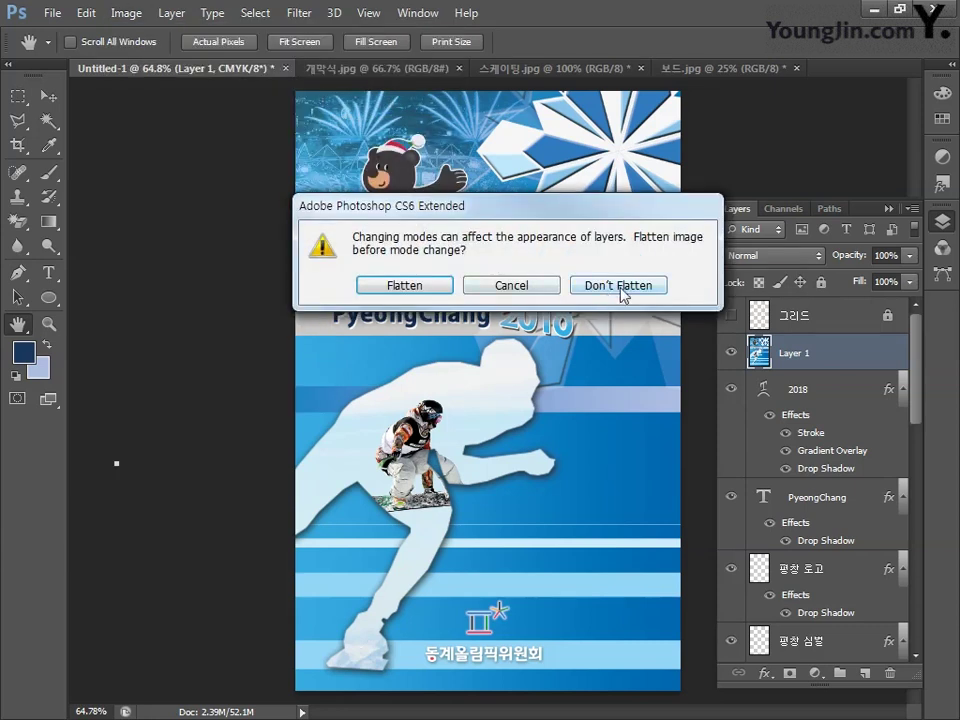
left_click(620, 285)
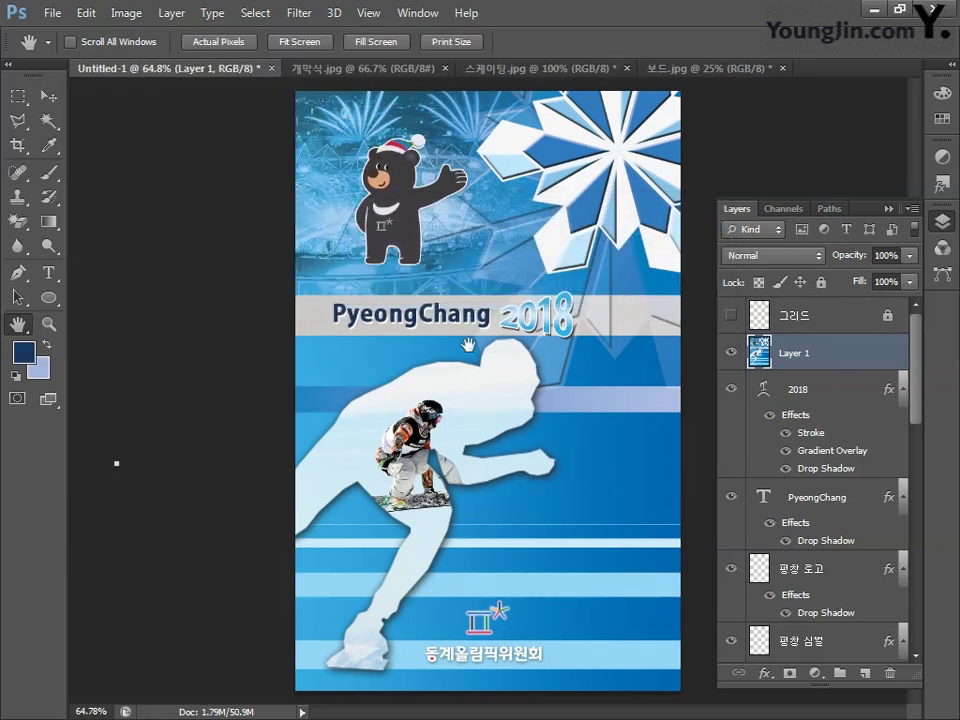
Save a JPEG copy of the design named 01 in the 제공소스 folder at quality 12 Maximum, Baseline (Standard).
left_click(50, 13)
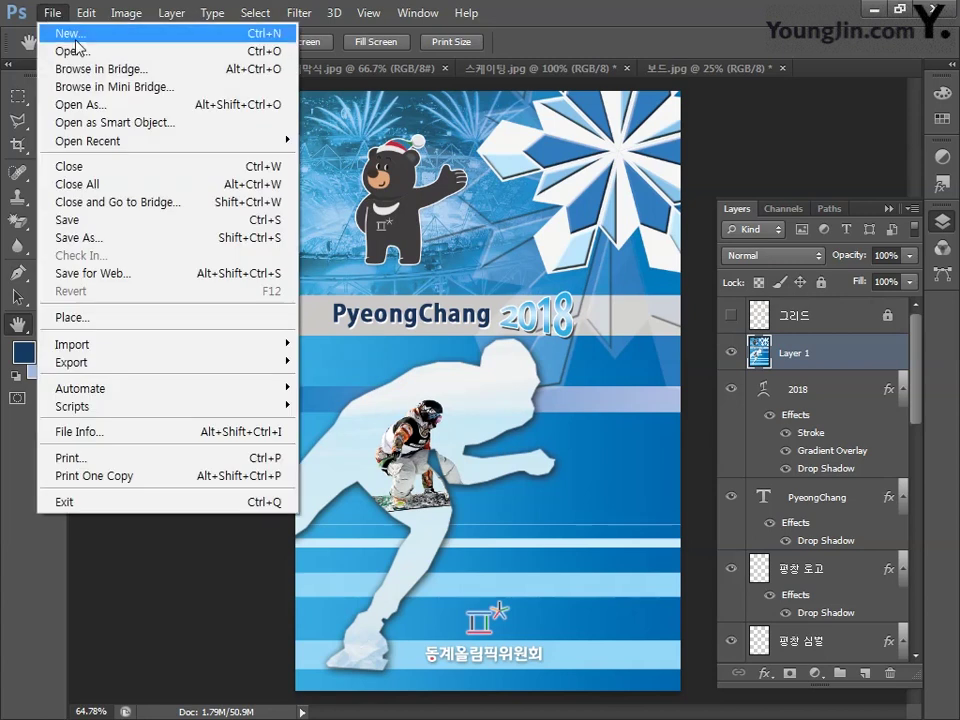
left_click(94, 238)
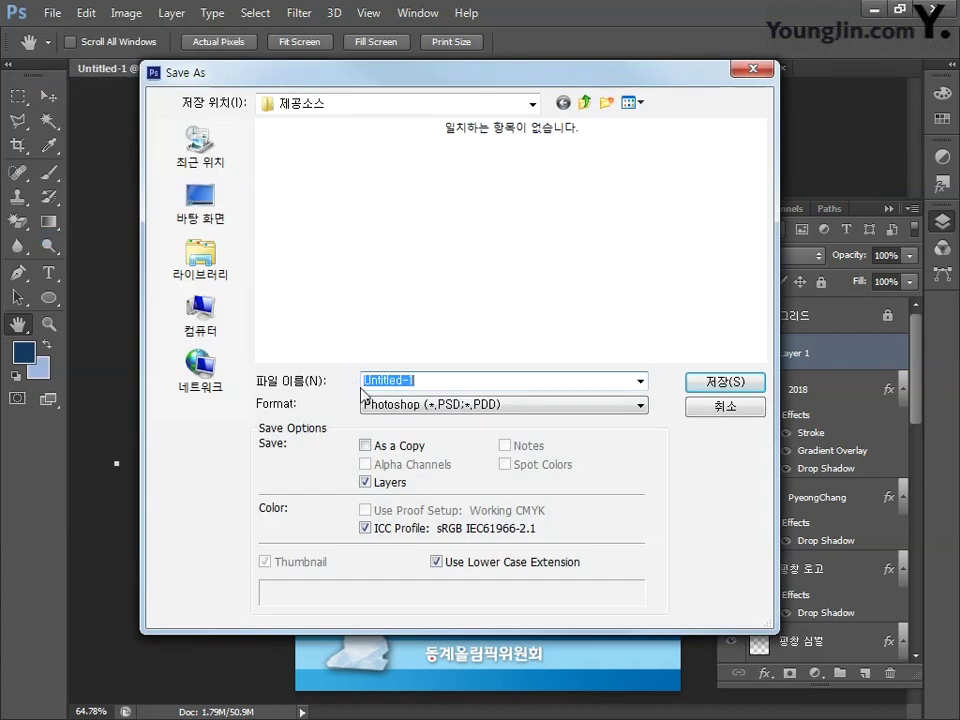
left_click(386, 404)
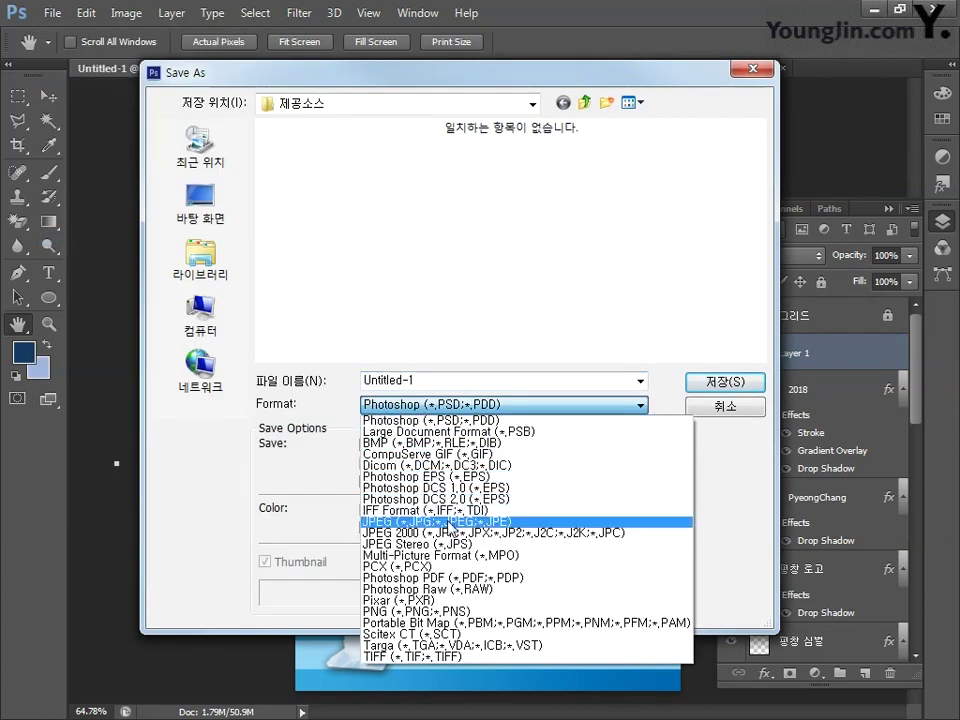
left_click(440, 521)
left_click_drag(447, 382, 328, 381)
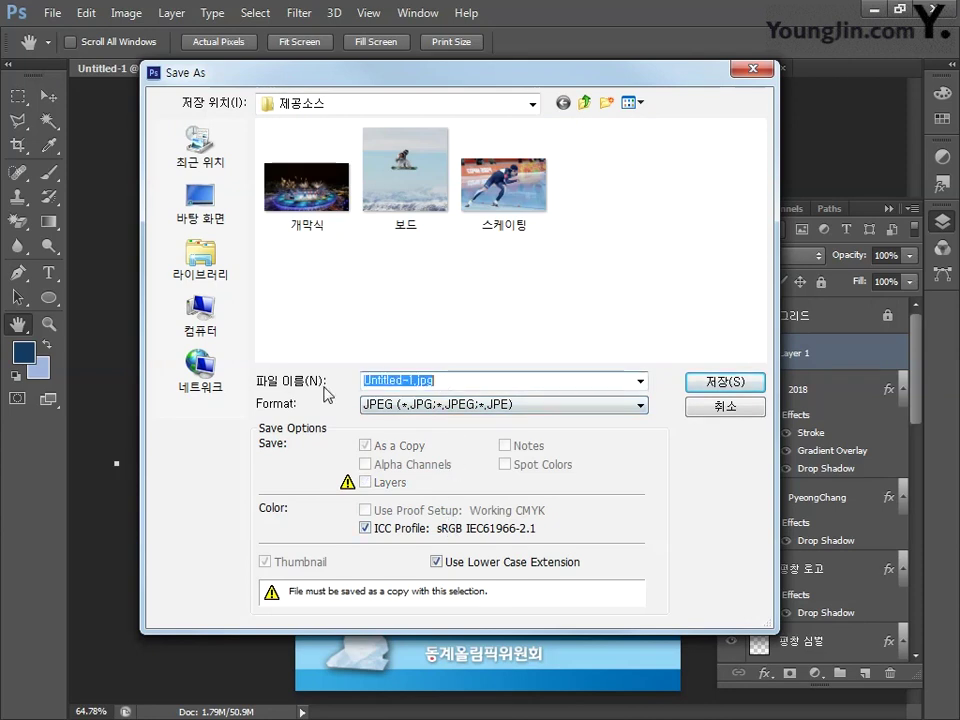
type("01")
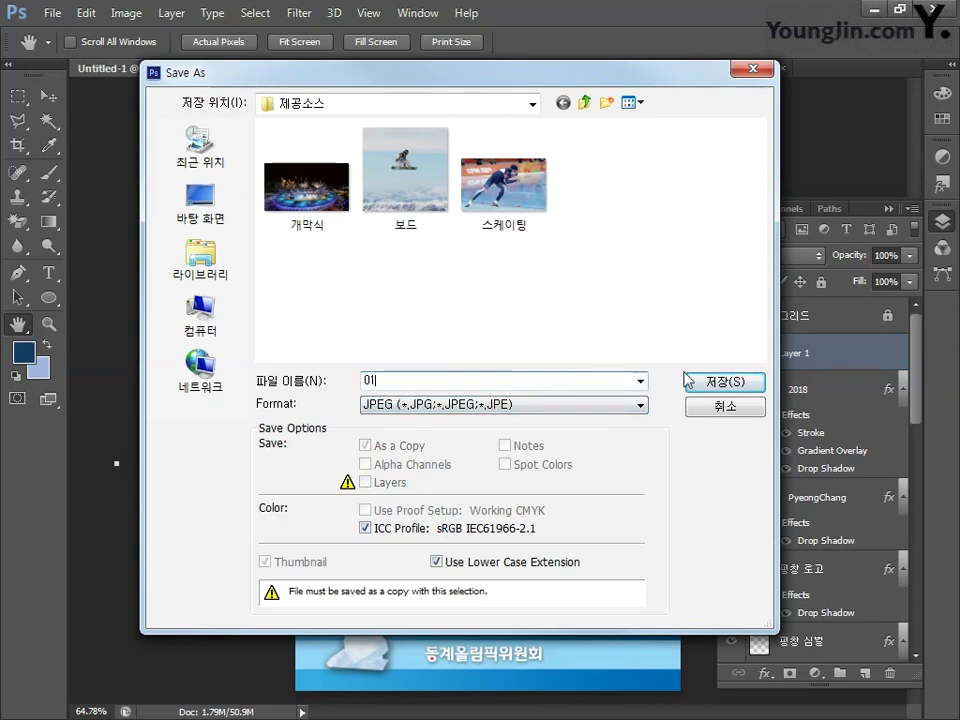
left_click(722, 382)
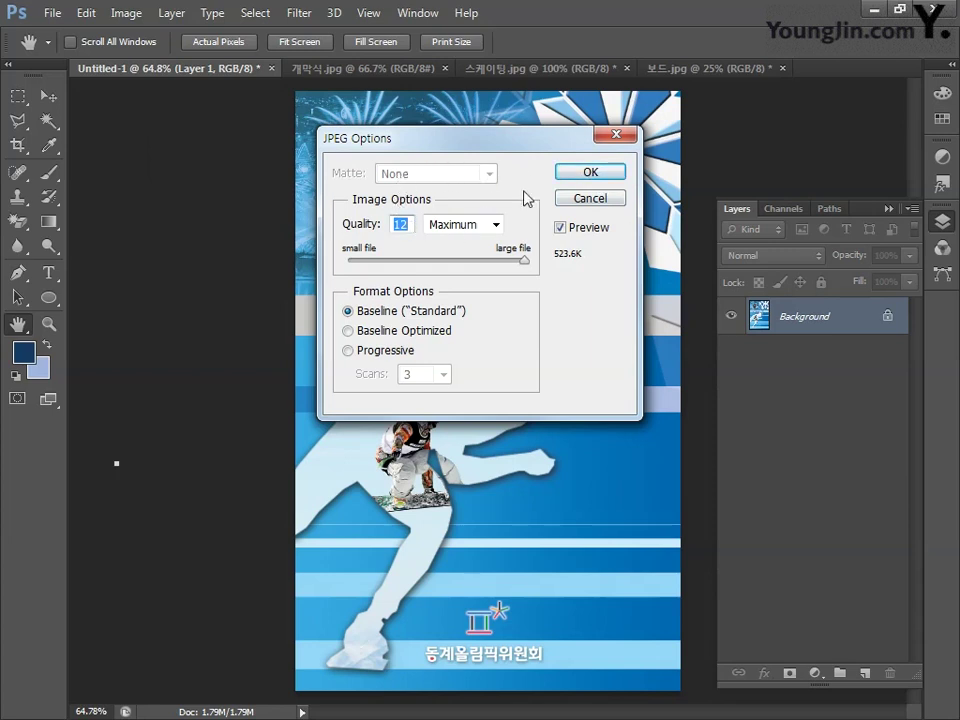
left_click(590, 172)
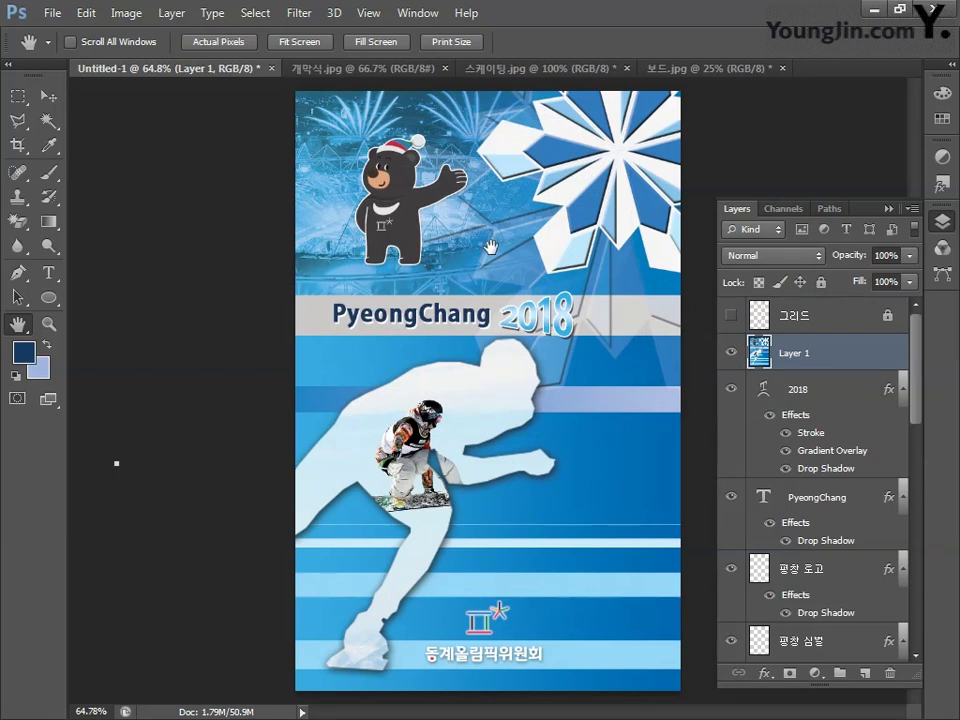